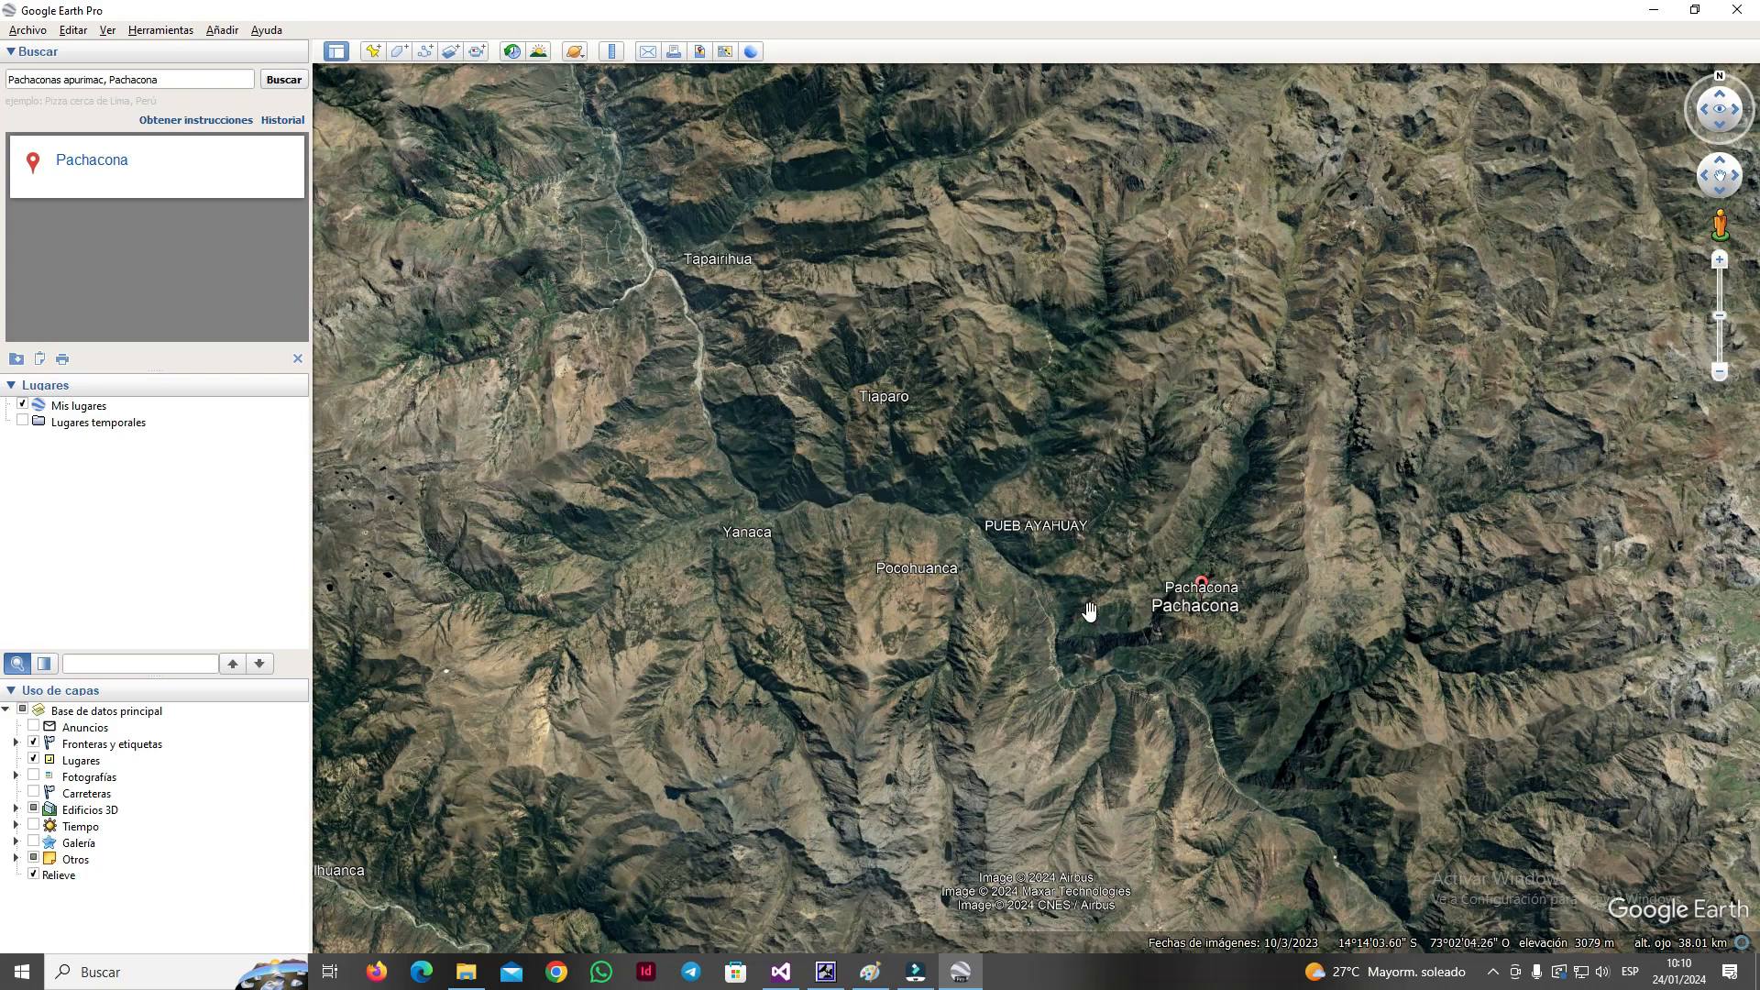
# - Examine the terrain around Pachacona and the mountain site at Wipani on the satellite map
pyautogui.moveTo(1179, 597); pyautogui.dragTo(990, 525)
pyautogui.scroll(5, 990, 525)
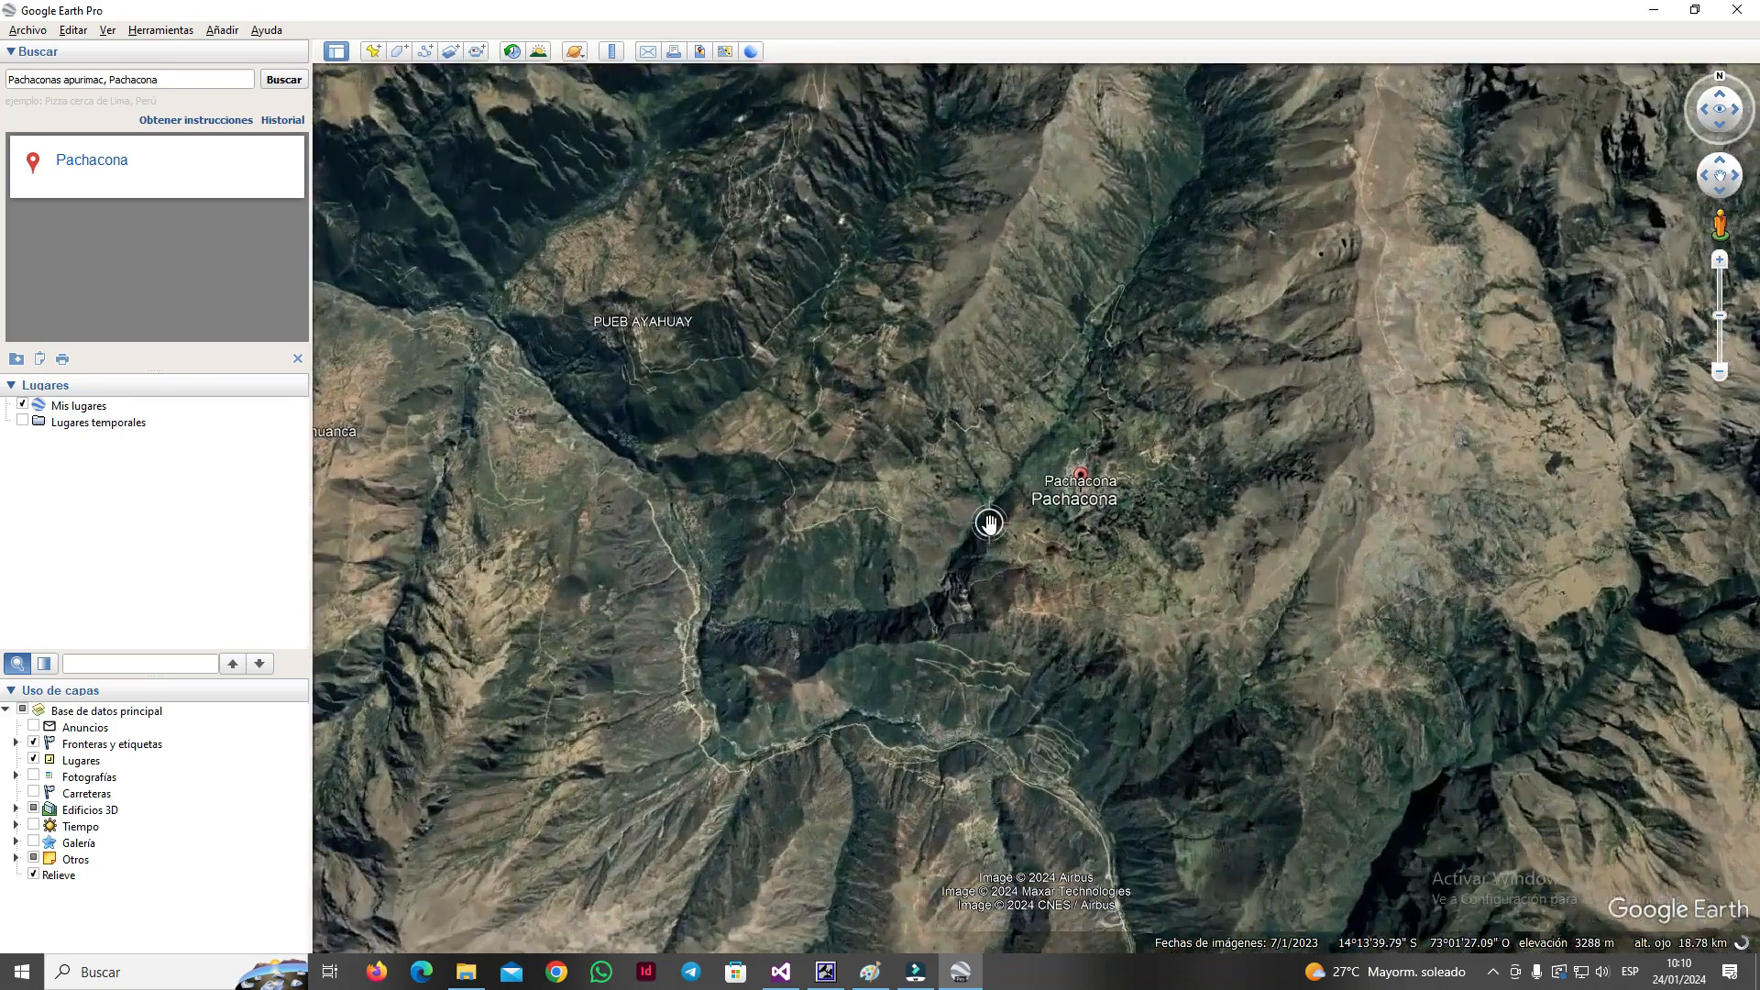
pyautogui.moveTo(881, 419); pyautogui.dragTo(1288, 527)
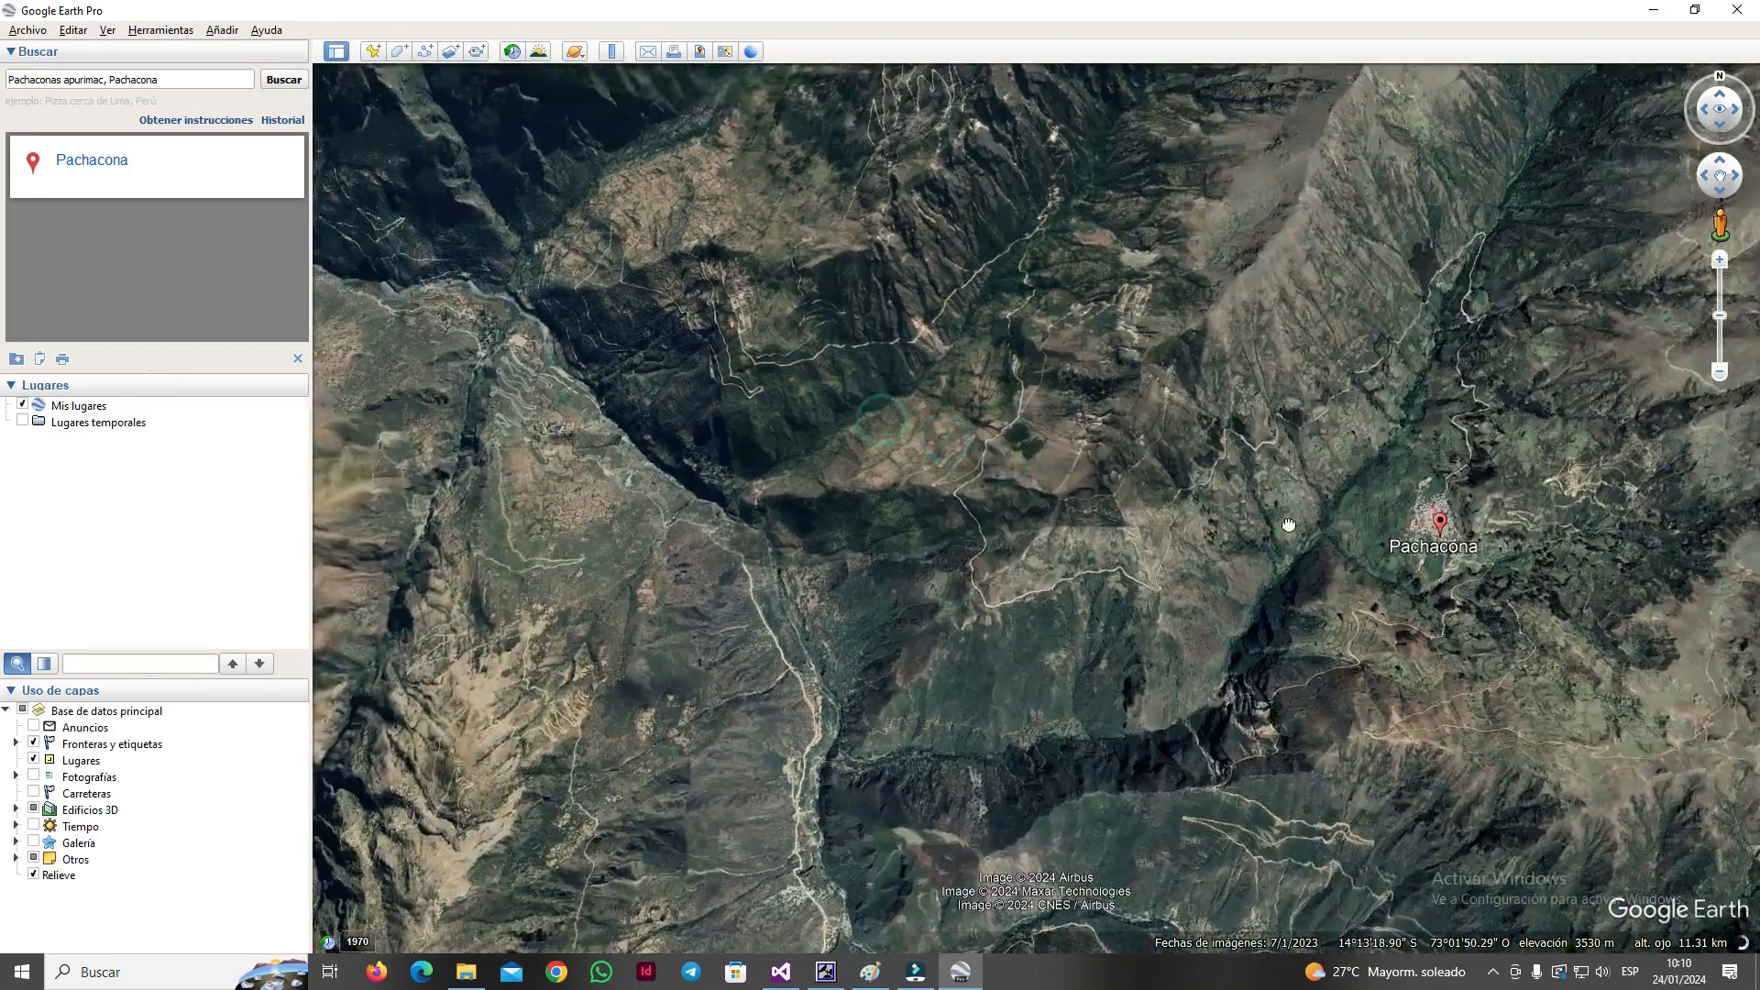
pyautogui.scroll(-3, 942, 481)
pyautogui.scroll(-2, 942, 481)
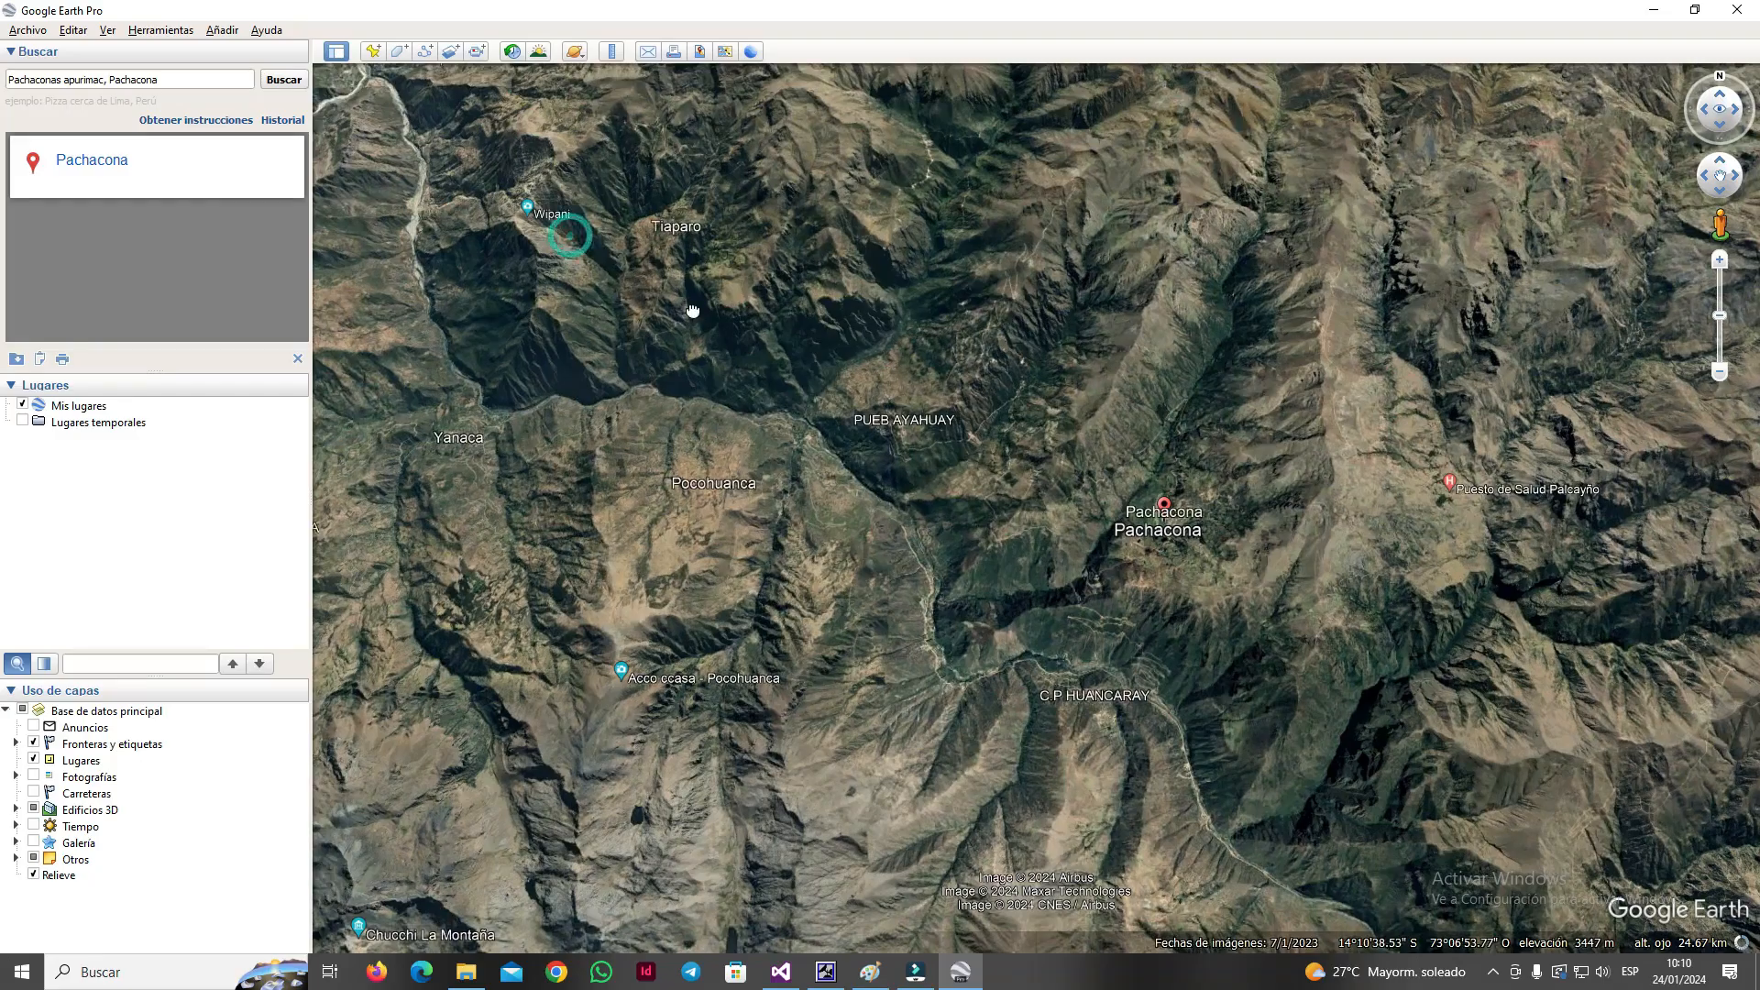
pyautogui.scroll(2, 645, 288)
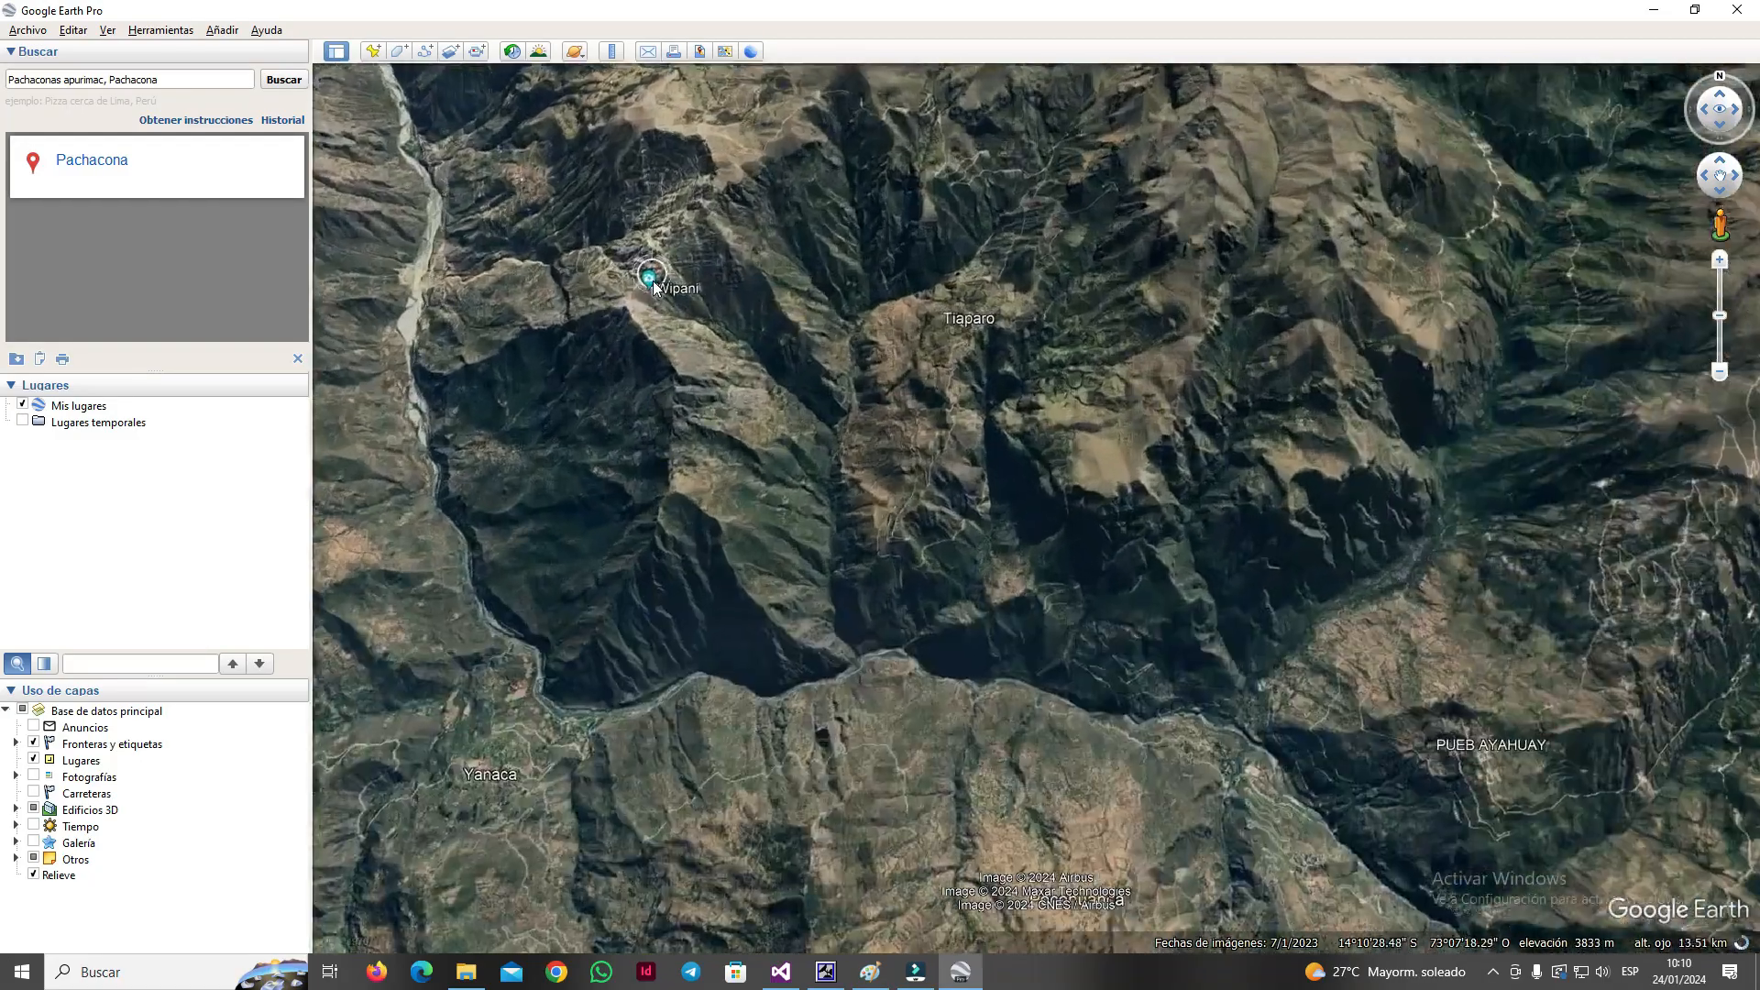
pyautogui.scroll(2, 653, 280)
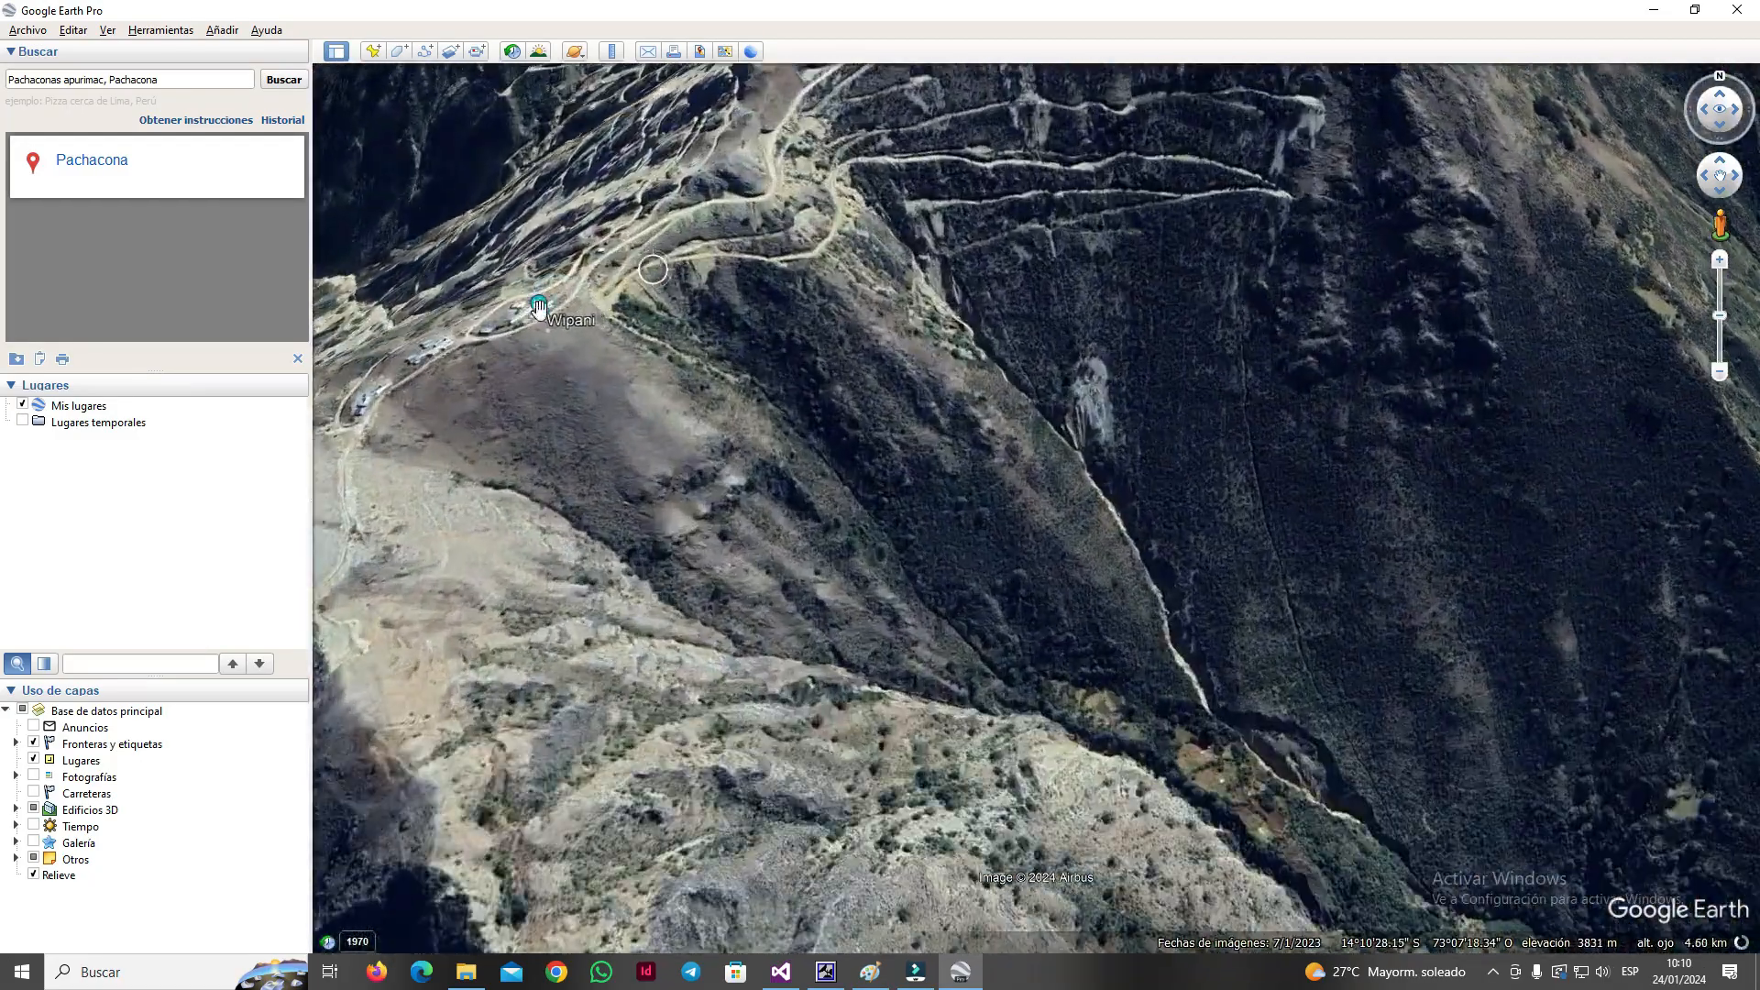
pyautogui.scroll(-2, 520, 331)
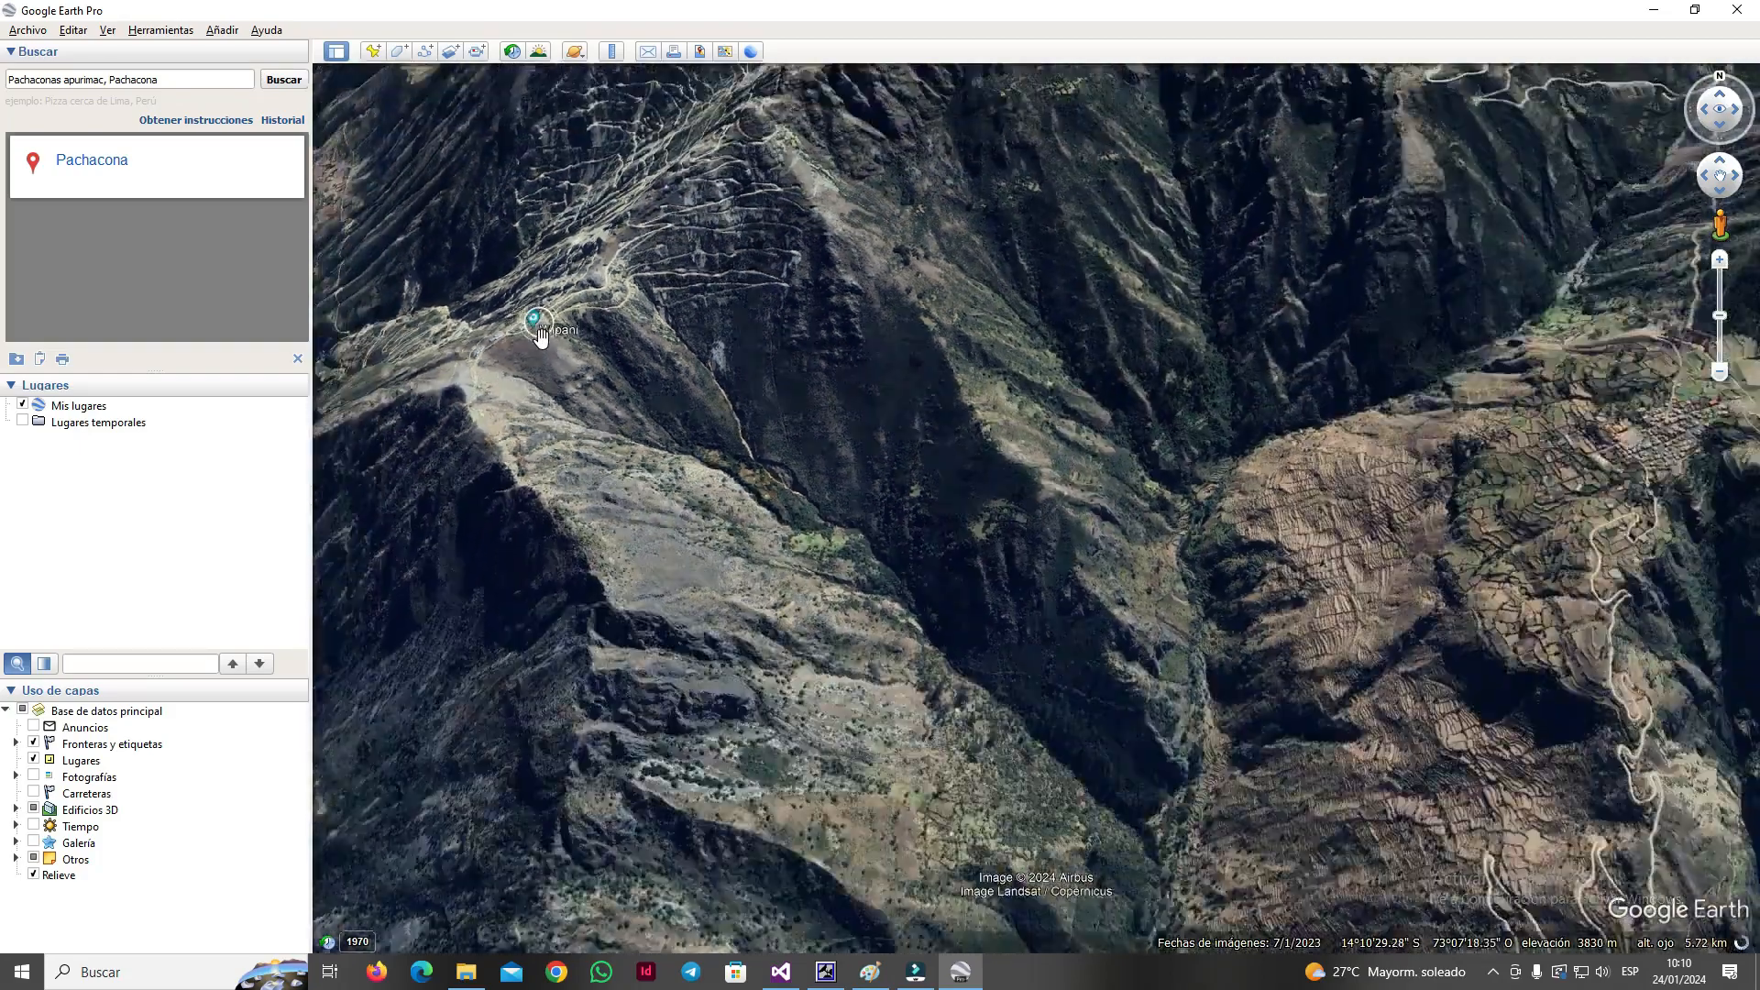
pyautogui.scroll(-1, 548, 339)
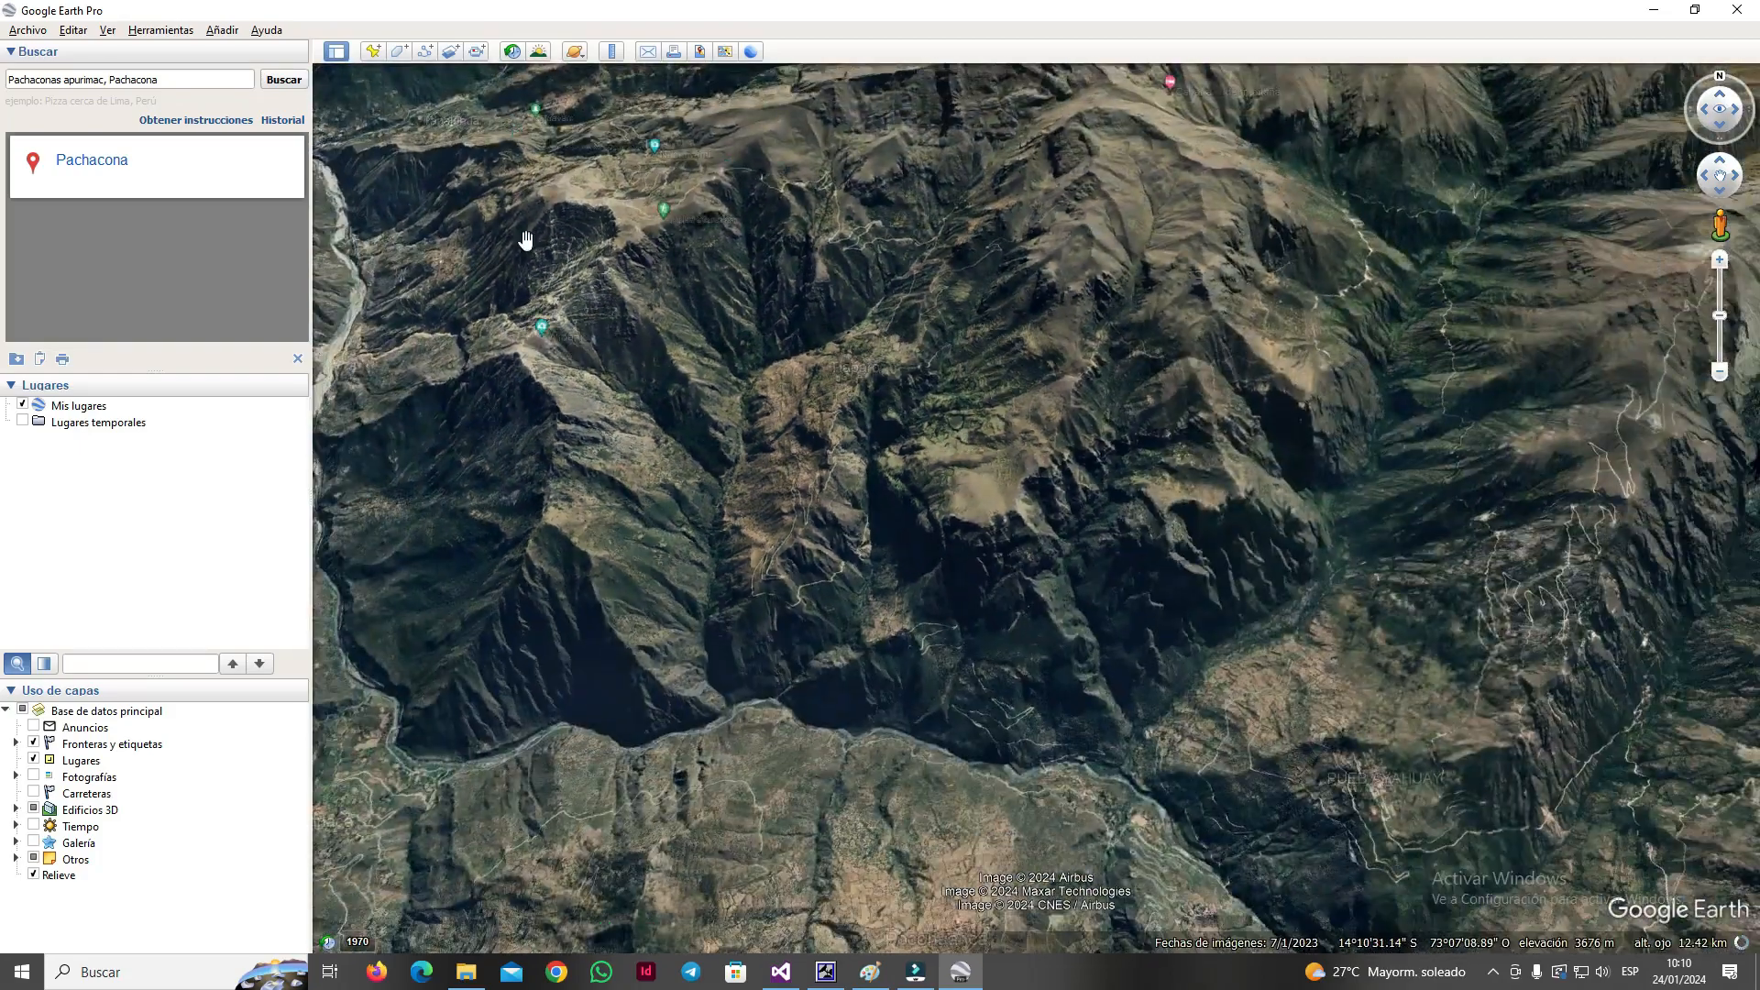
# - Measure the straight line from Wipani to the hillside beside Pachacona with the ruler
pyautogui.click(613, 57)
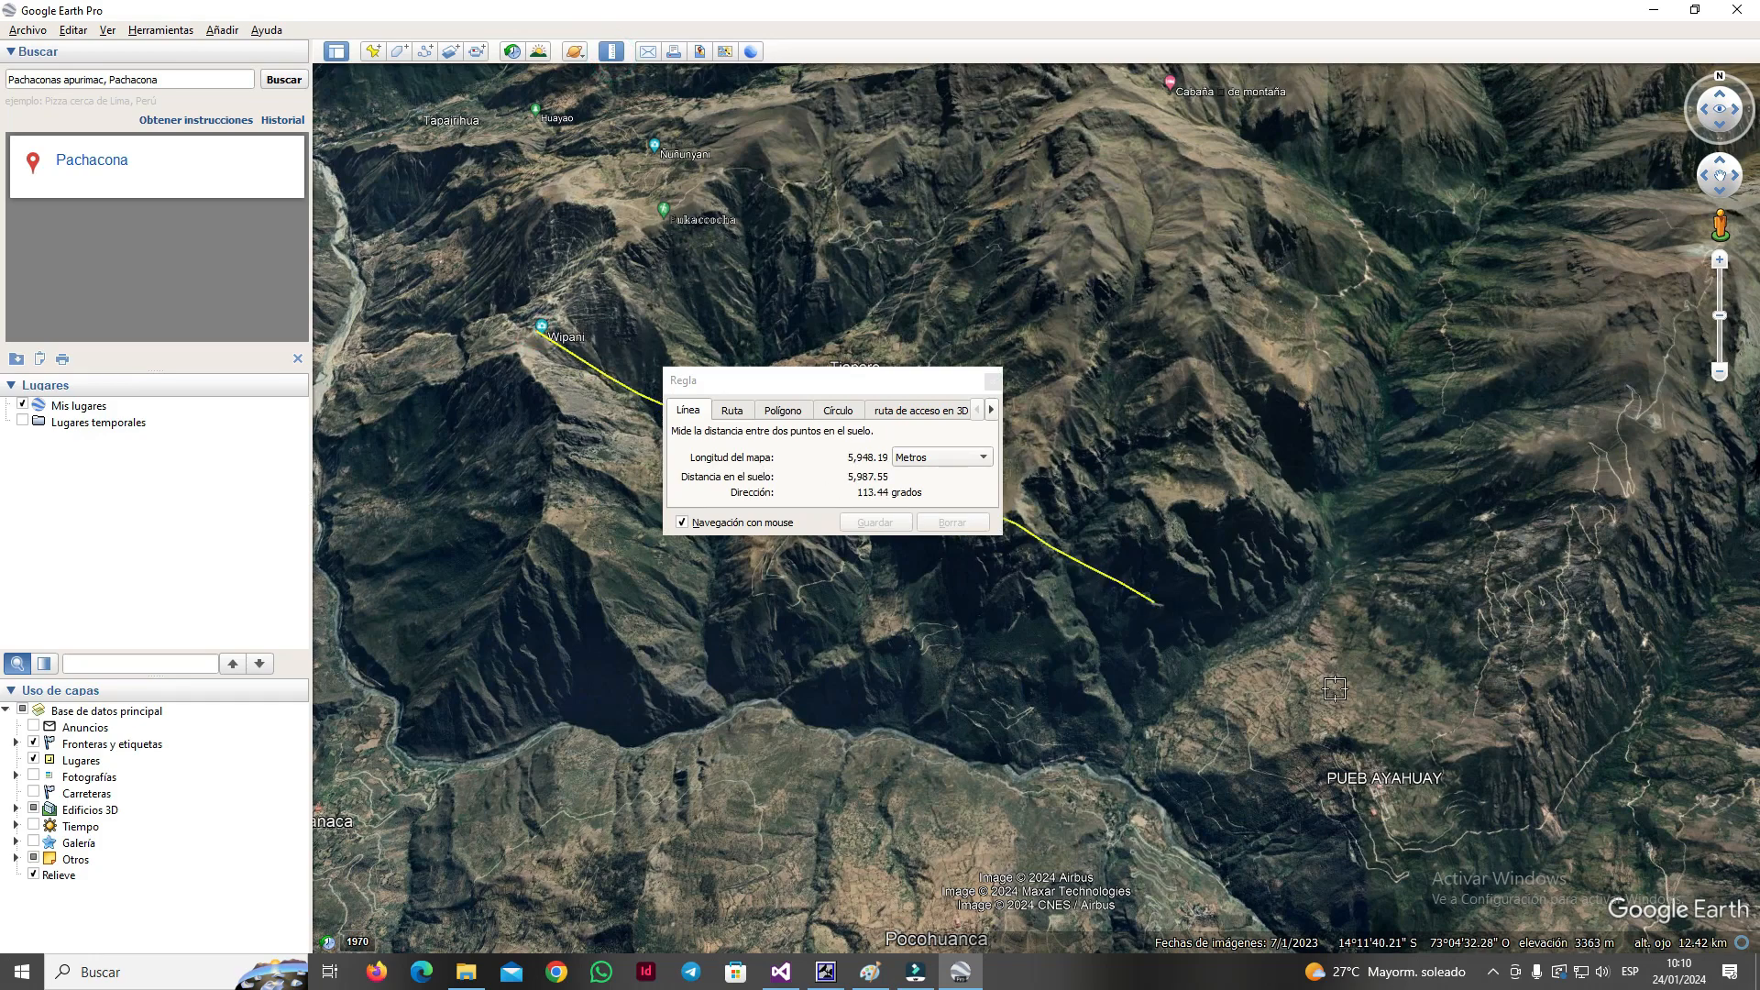
pyautogui.scroll(-3, 1337, 684)
pyautogui.moveTo(1378, 765); pyautogui.dragTo(1019, 650)
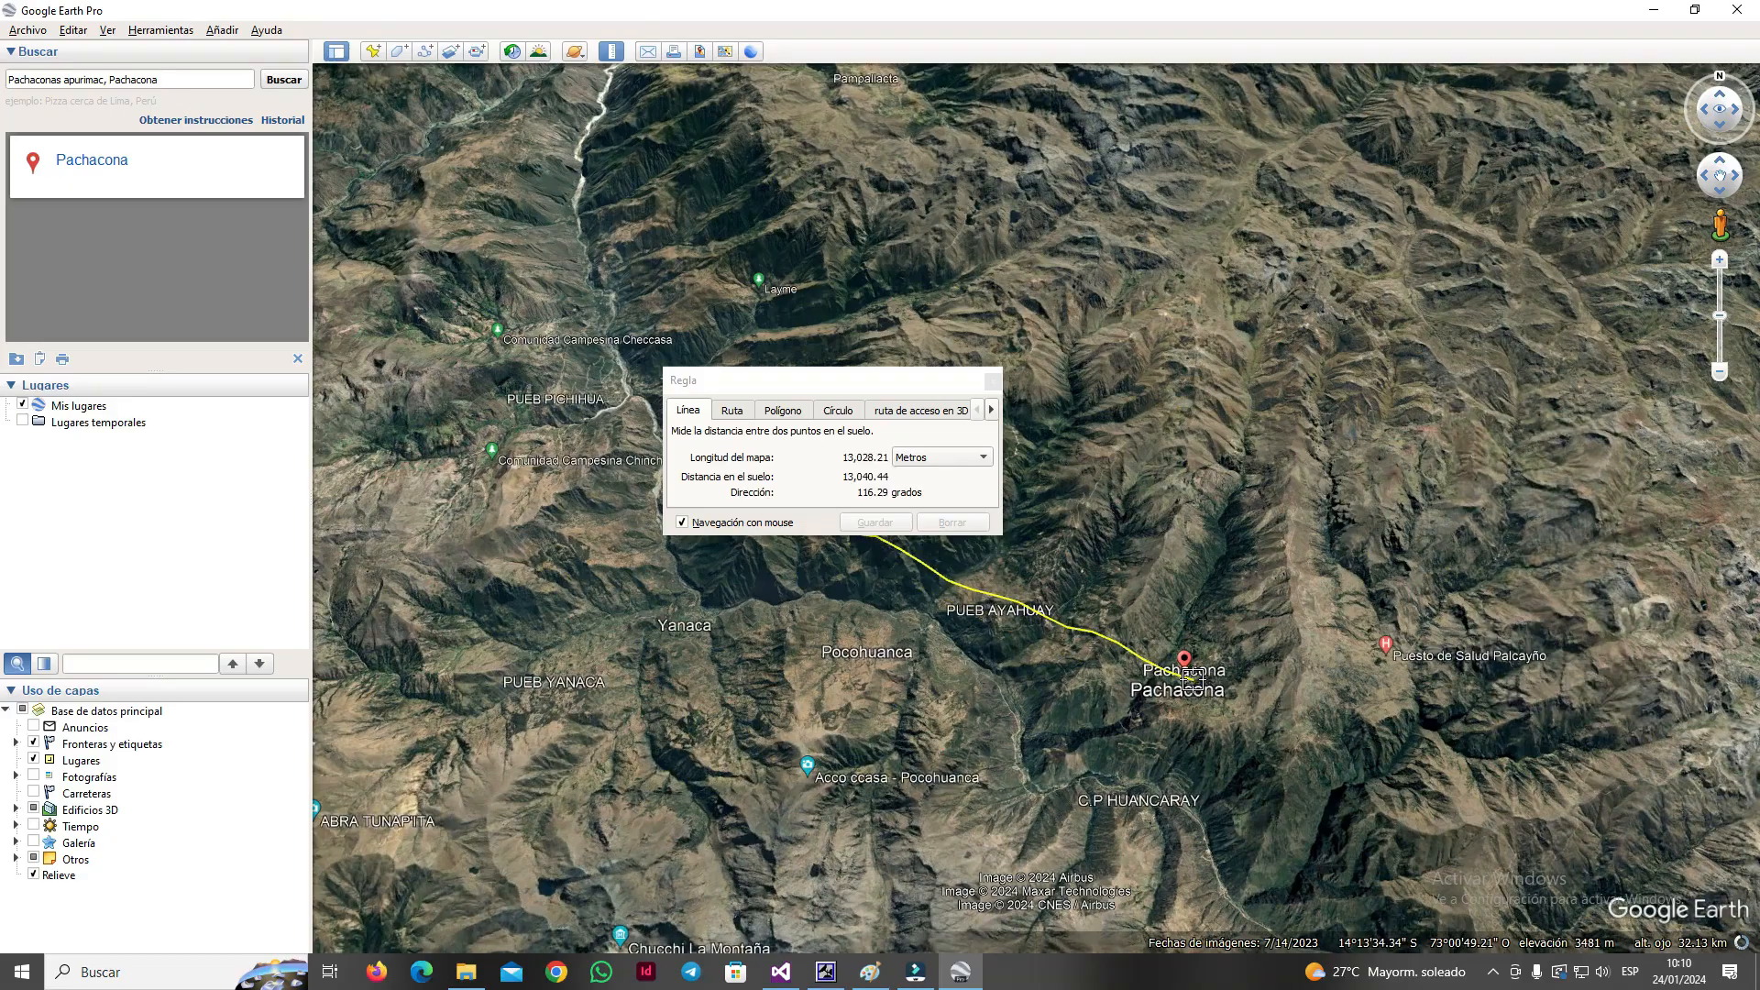
pyautogui.scroll(5, 1191, 679)
pyautogui.scroll(4, 1191, 678)
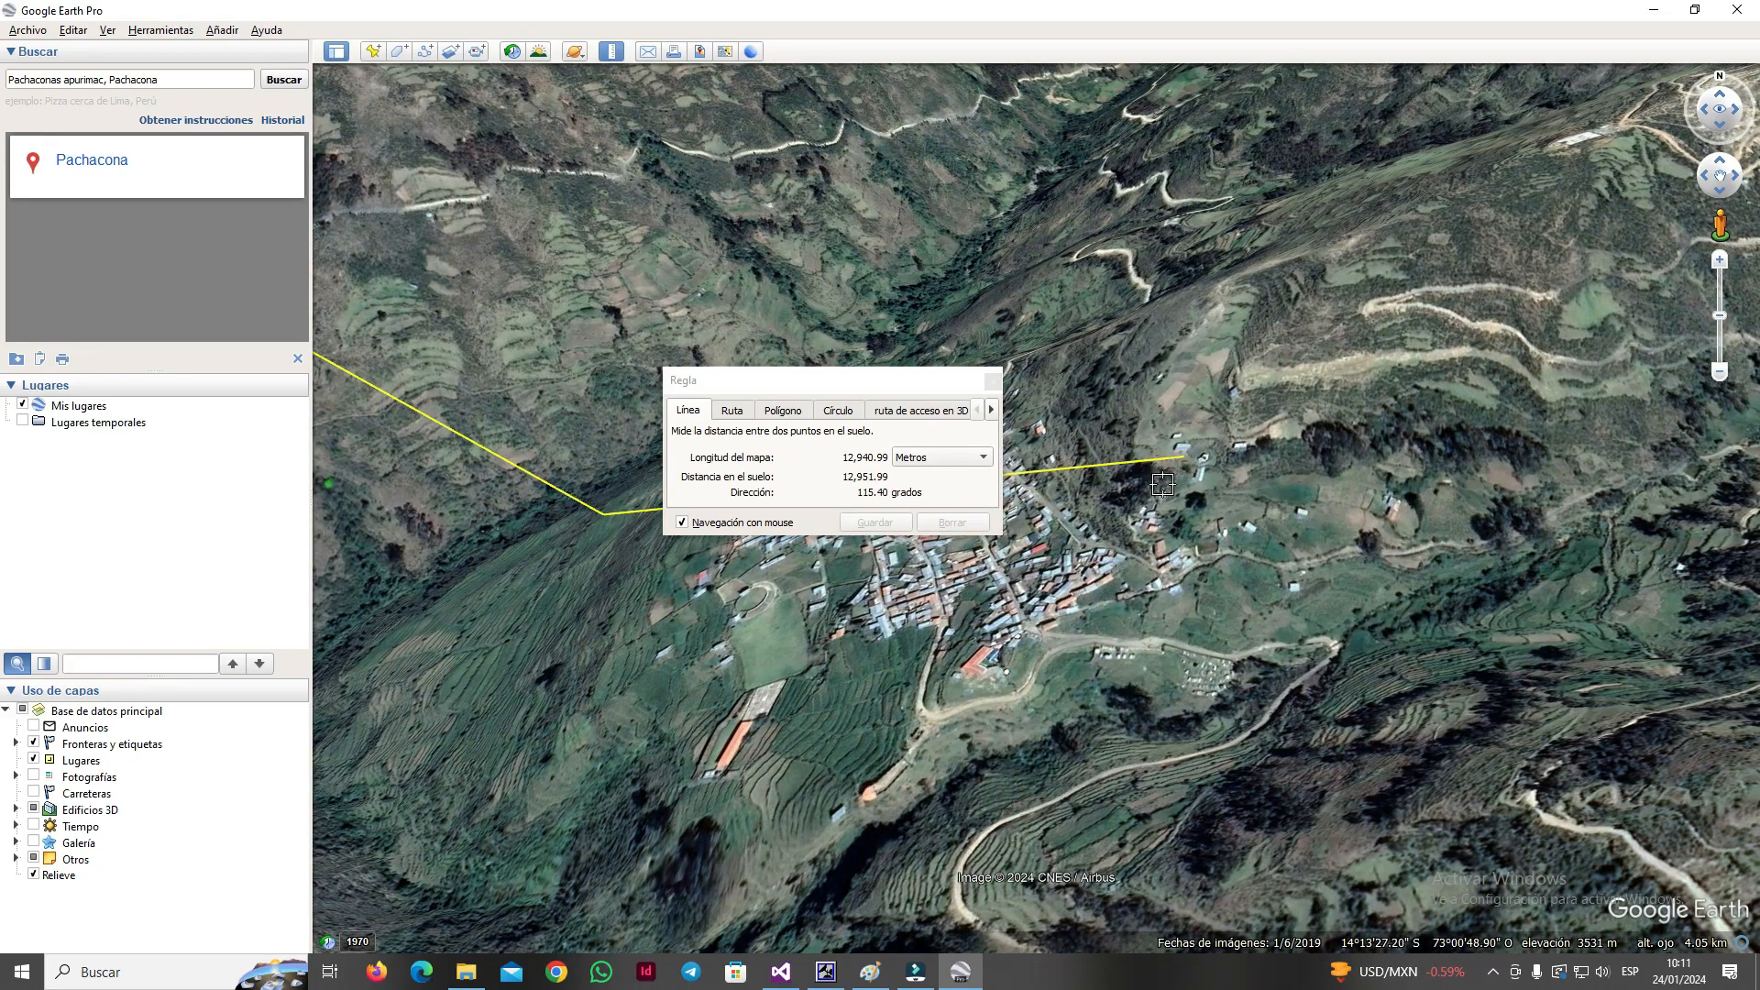
# - Save the measured line as a path with the default name and show its elevation profile
pyautogui.click(875, 521)
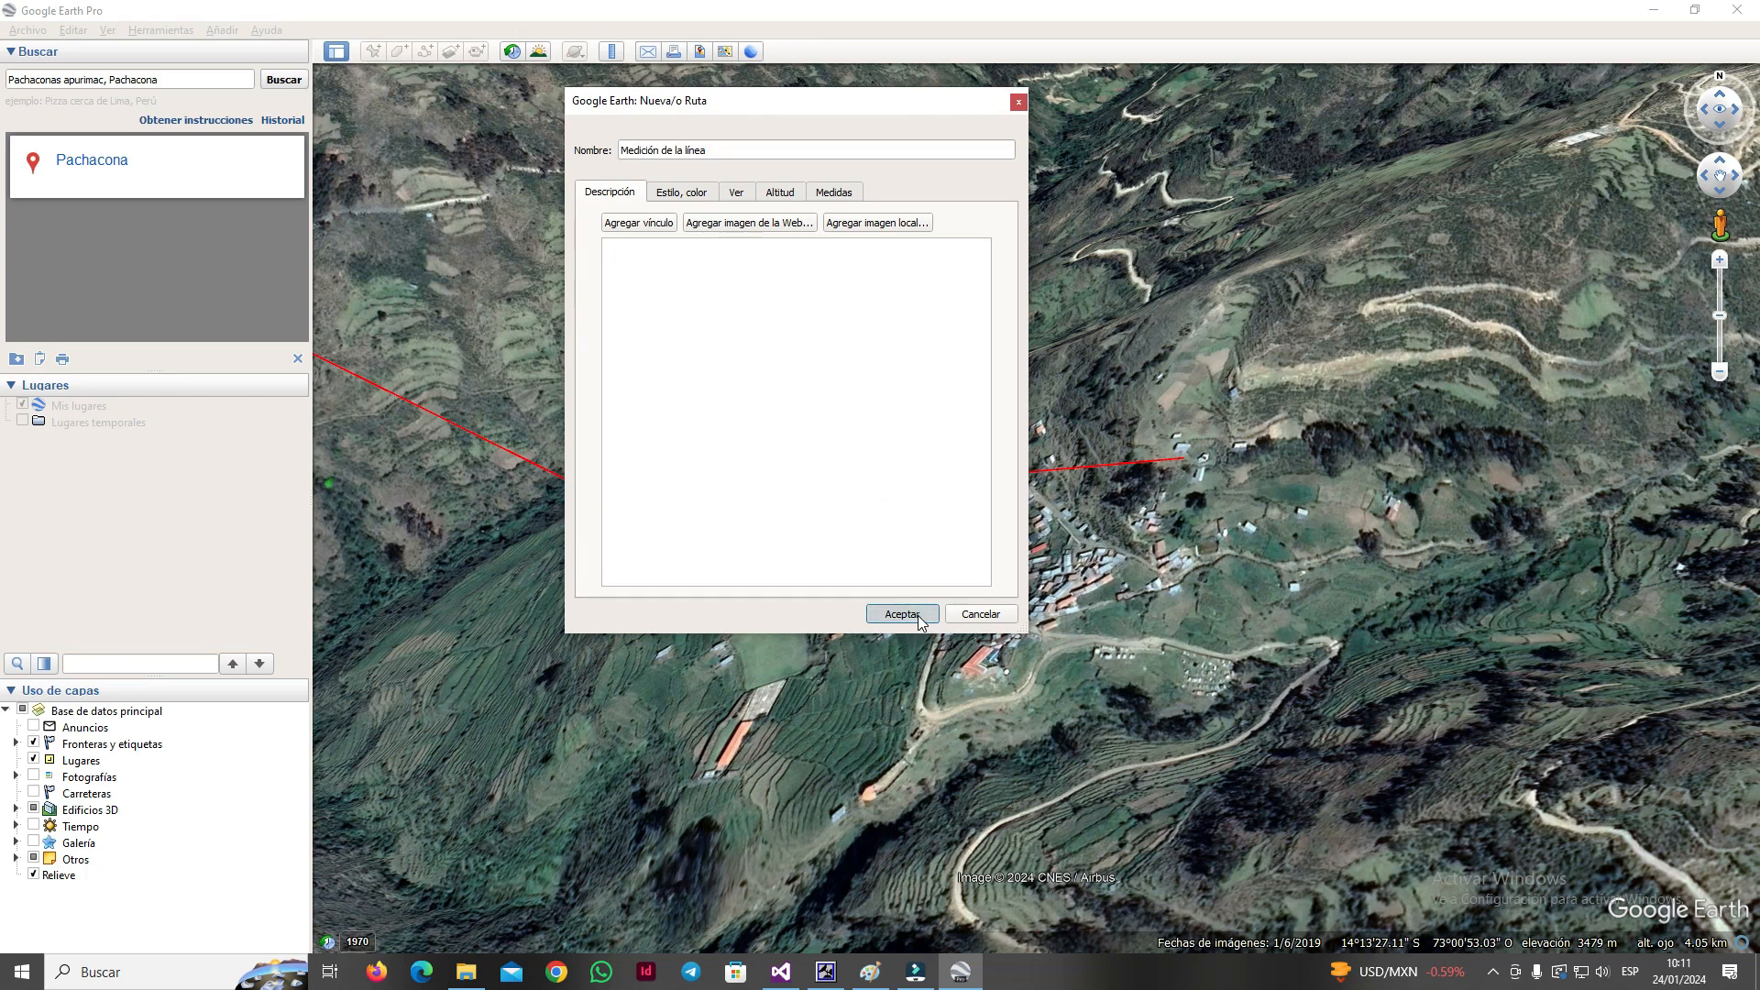
pyautogui.click(895, 617)
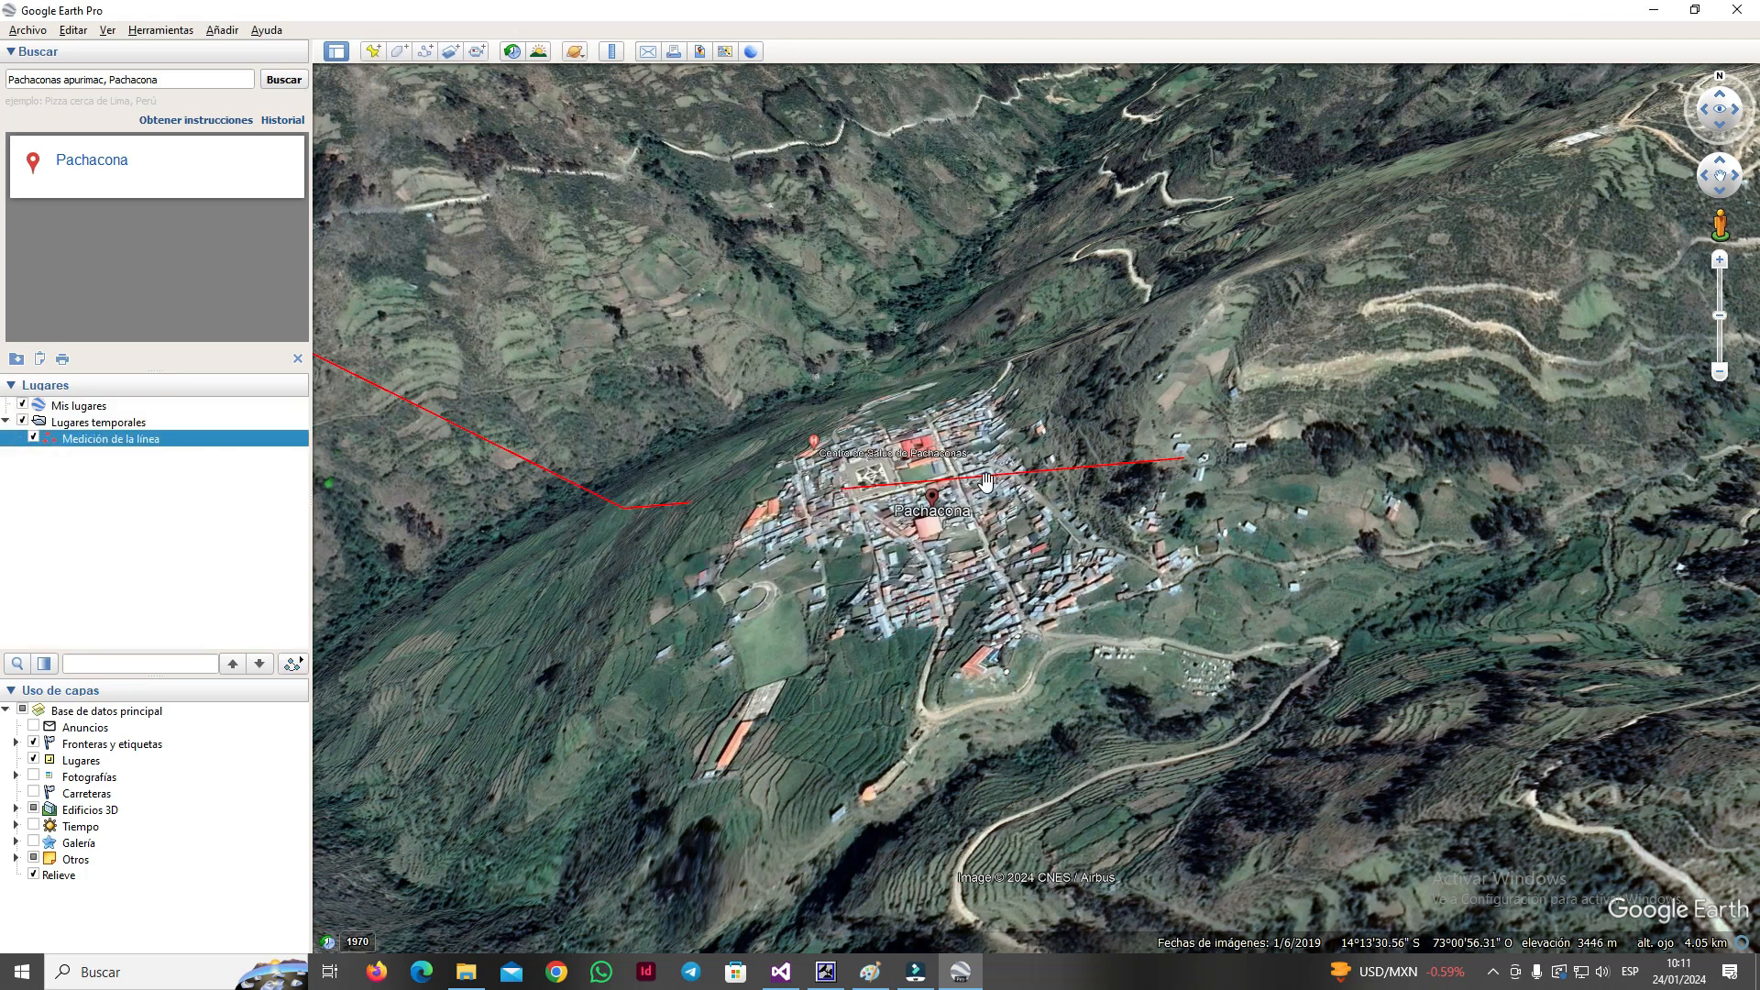
pyautogui.rightClick(1034, 469)
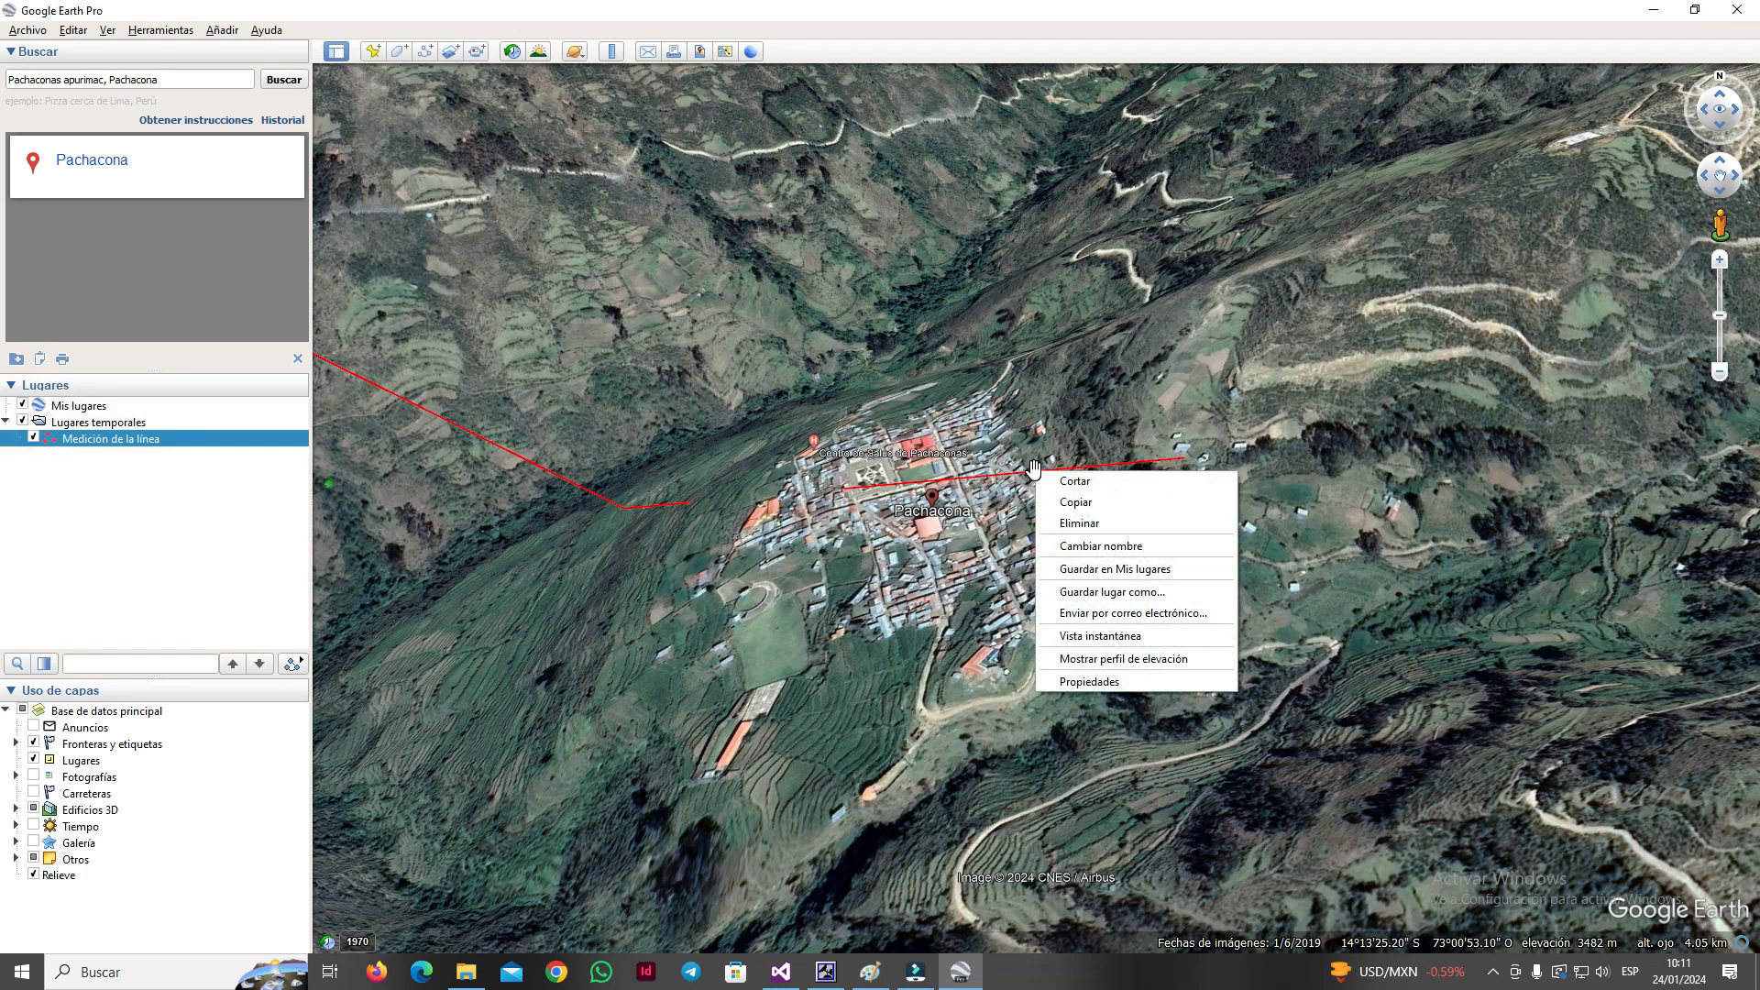
pyautogui.click(1134, 660)
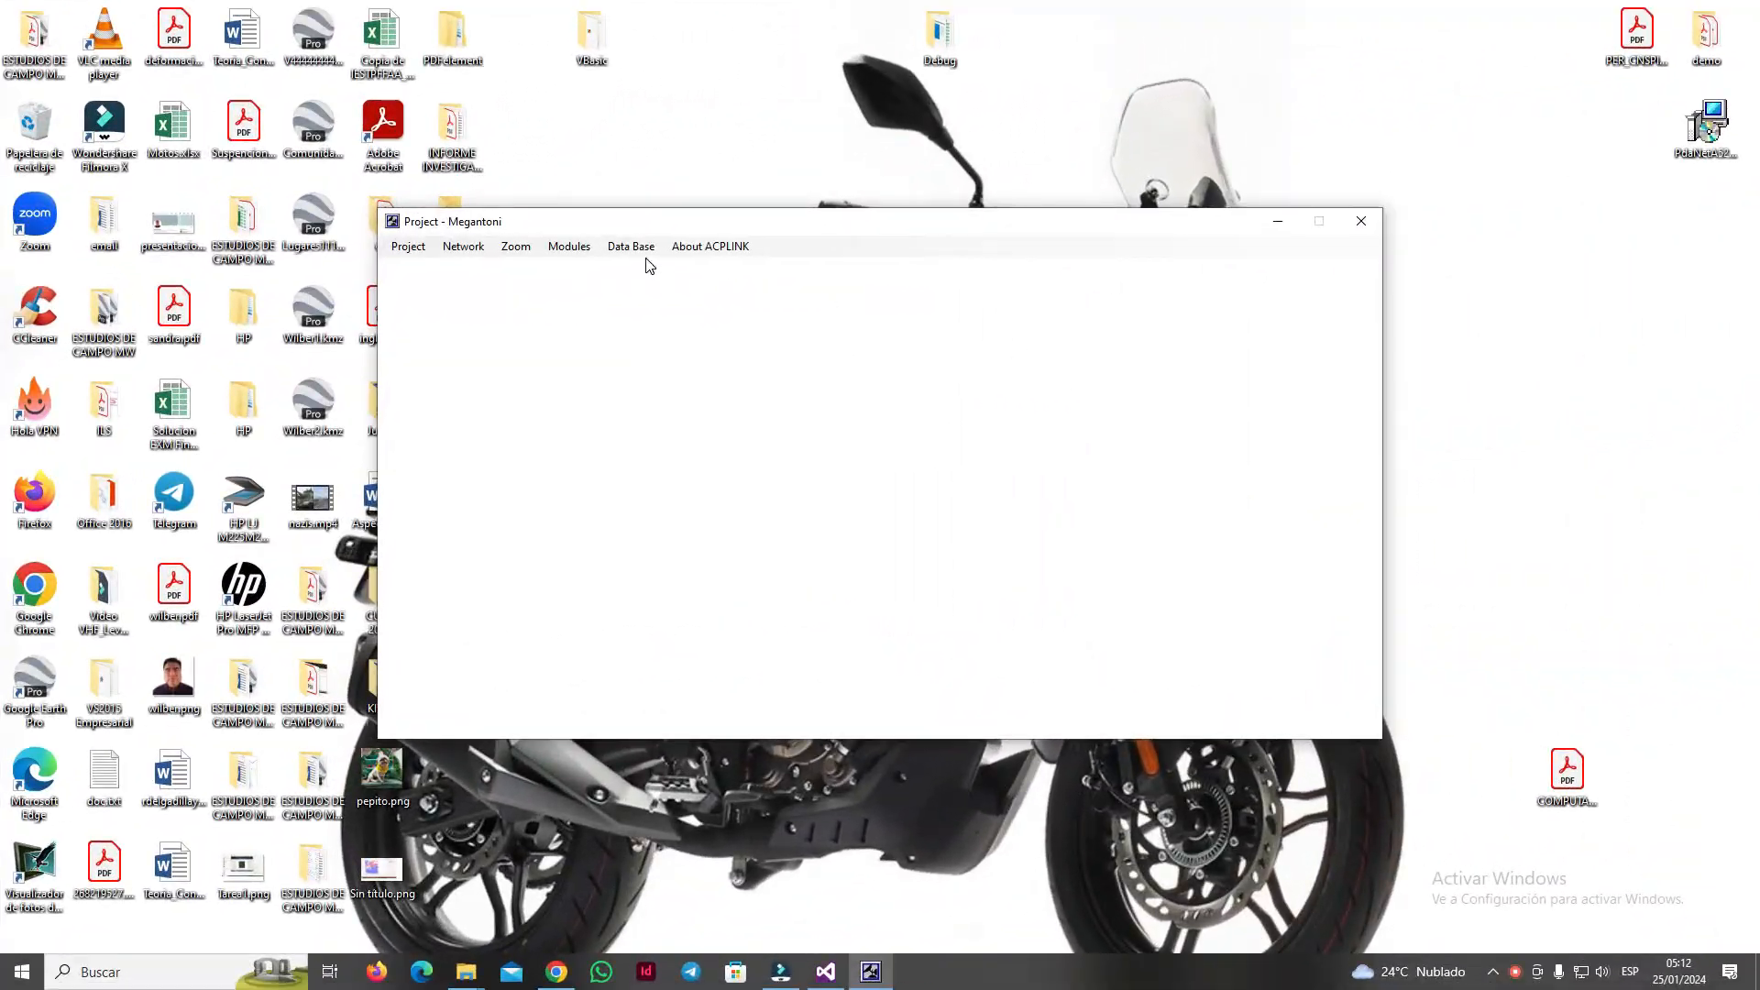
# - Switch to ACPLINK, start the Profile module in the Megantoni project and bring up the link parameters form
pyautogui.click(577, 246)
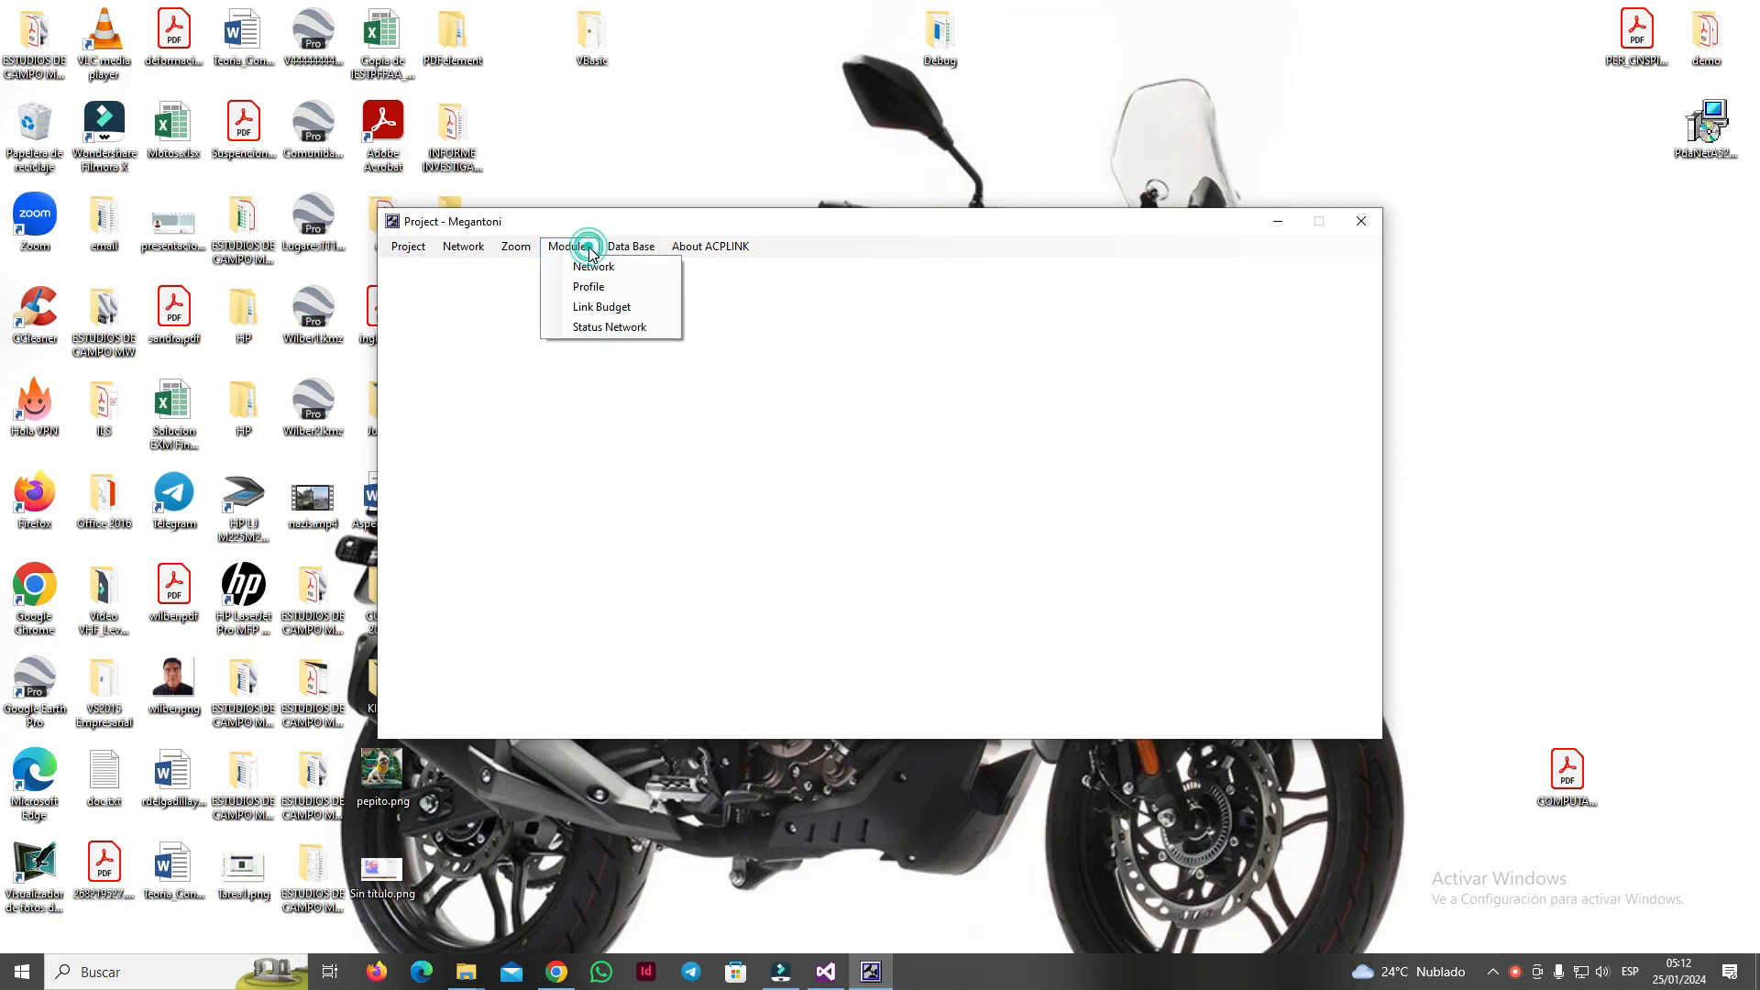
pyautogui.click(621, 290)
pyautogui.click(488, 166)
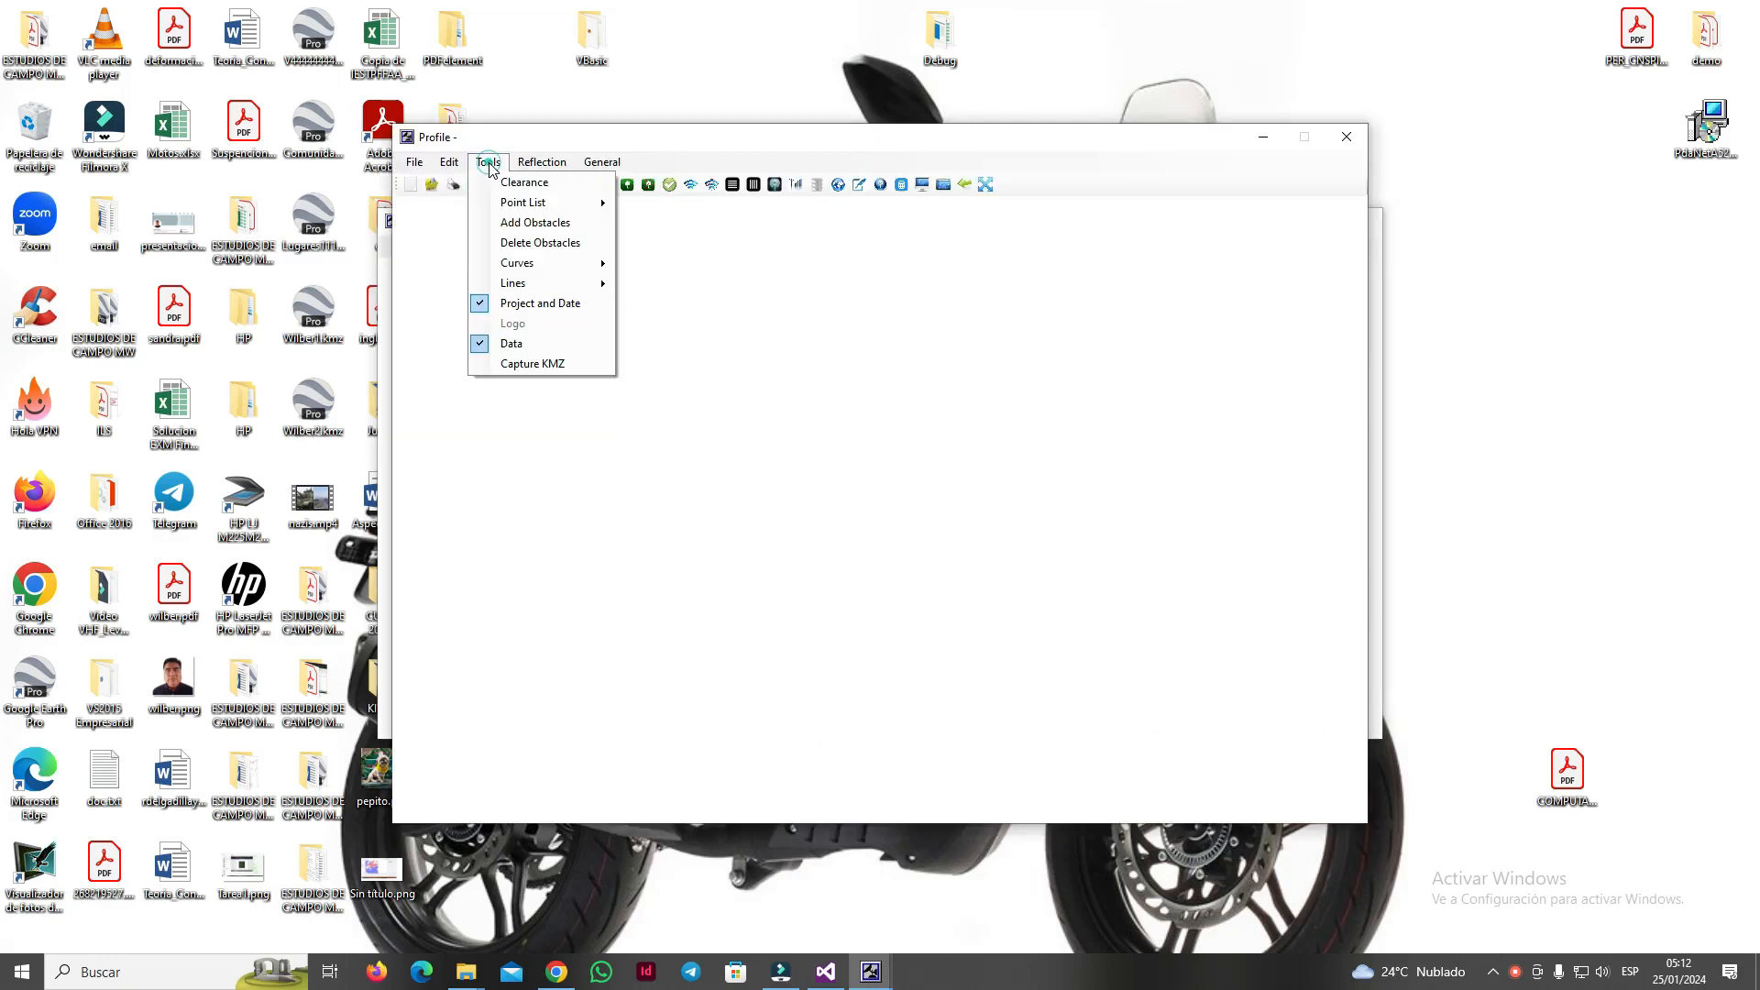
pyautogui.click(451, 169)
pyautogui.click(447, 165)
pyautogui.click(446, 165)
pyautogui.click(445, 167)
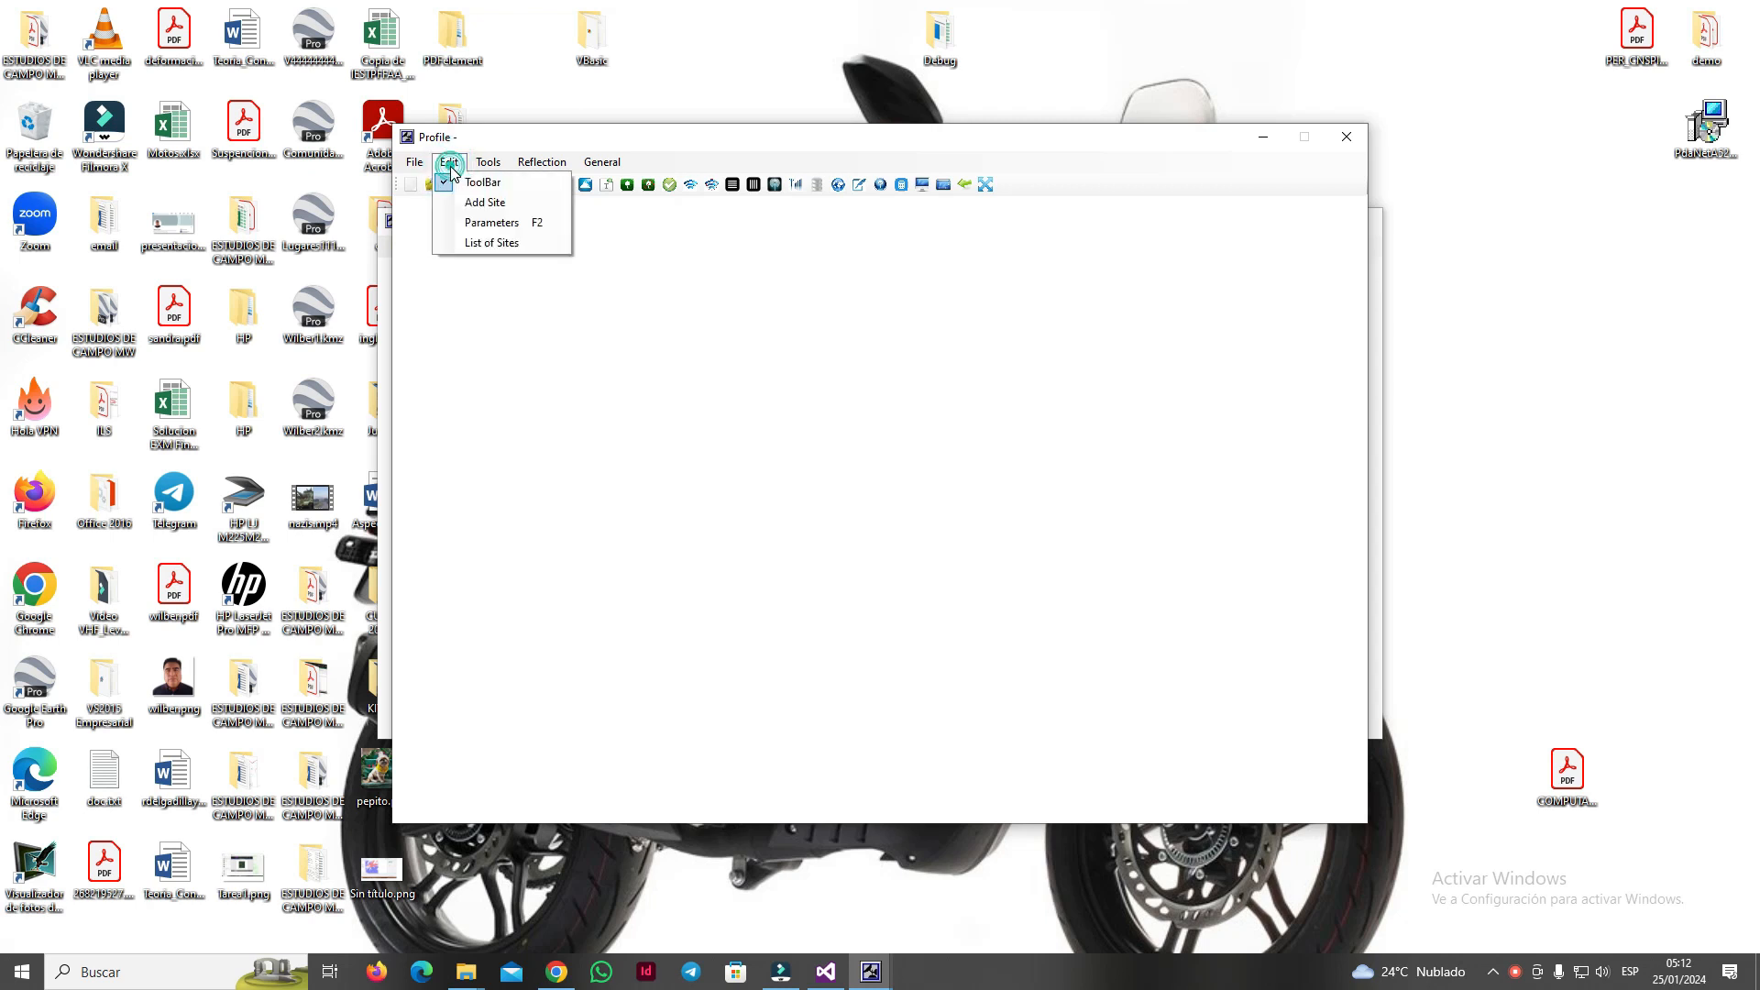
pyautogui.click(551, 229)
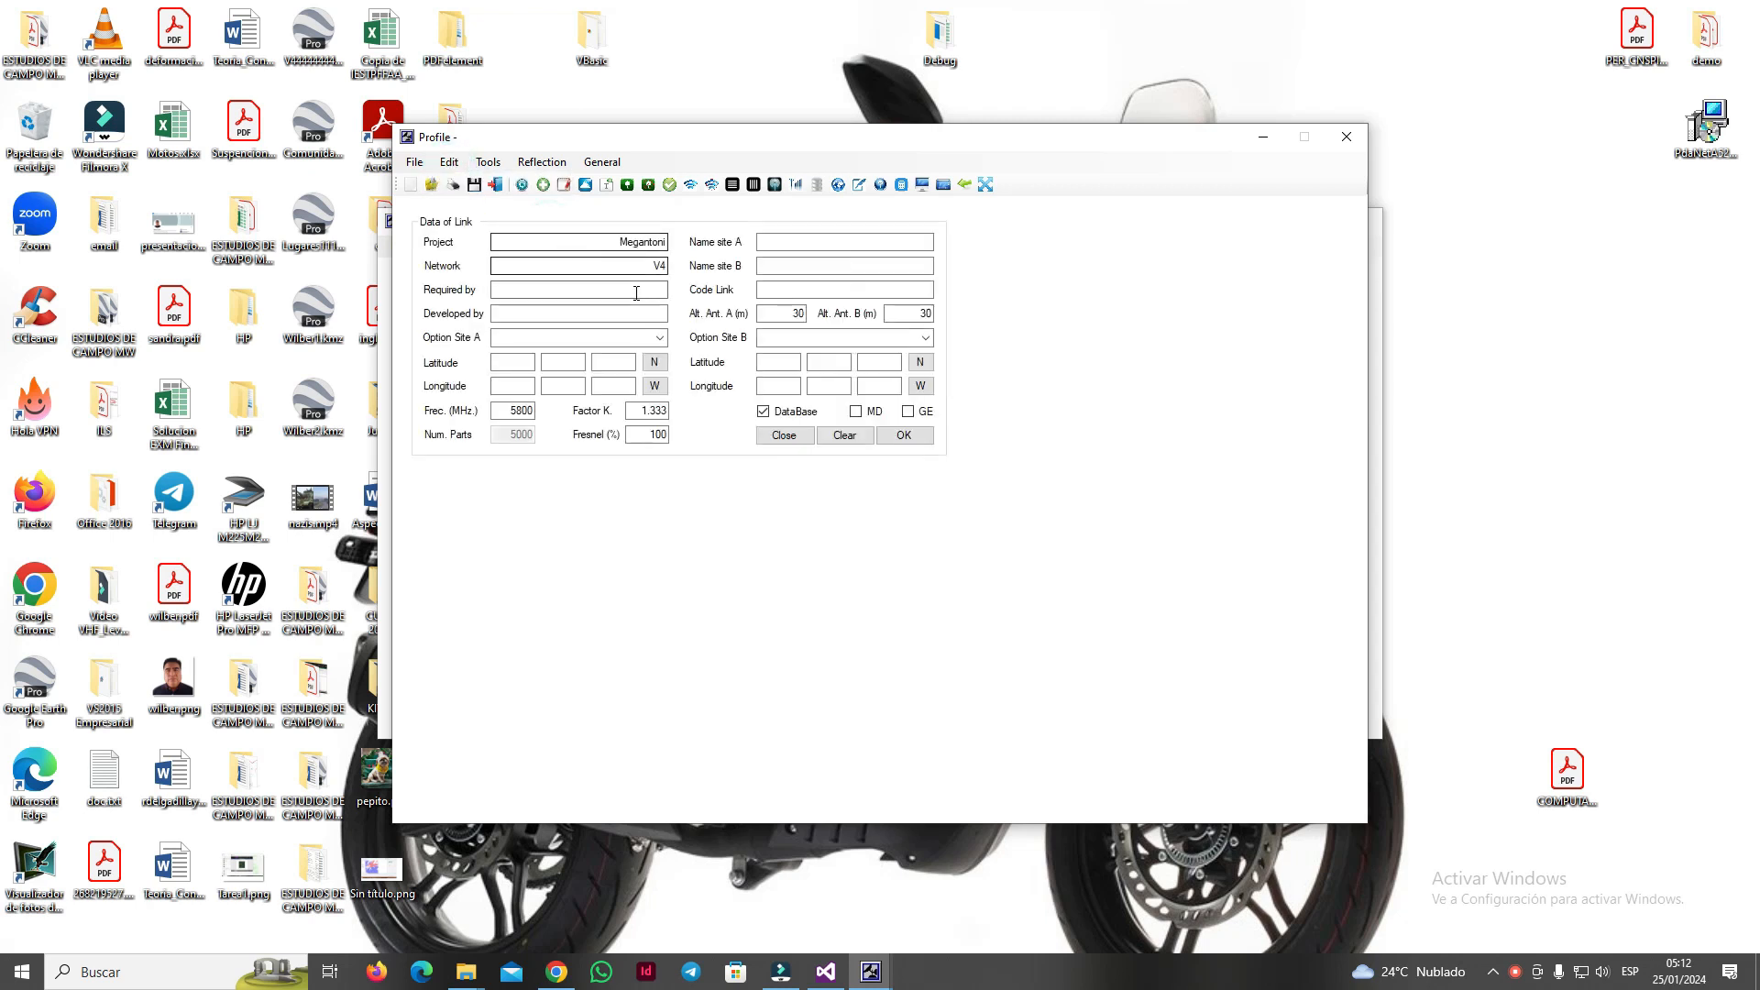
# - Choose Pachaconas as site A and Wipani as site B of the link
pyautogui.click(660, 340)
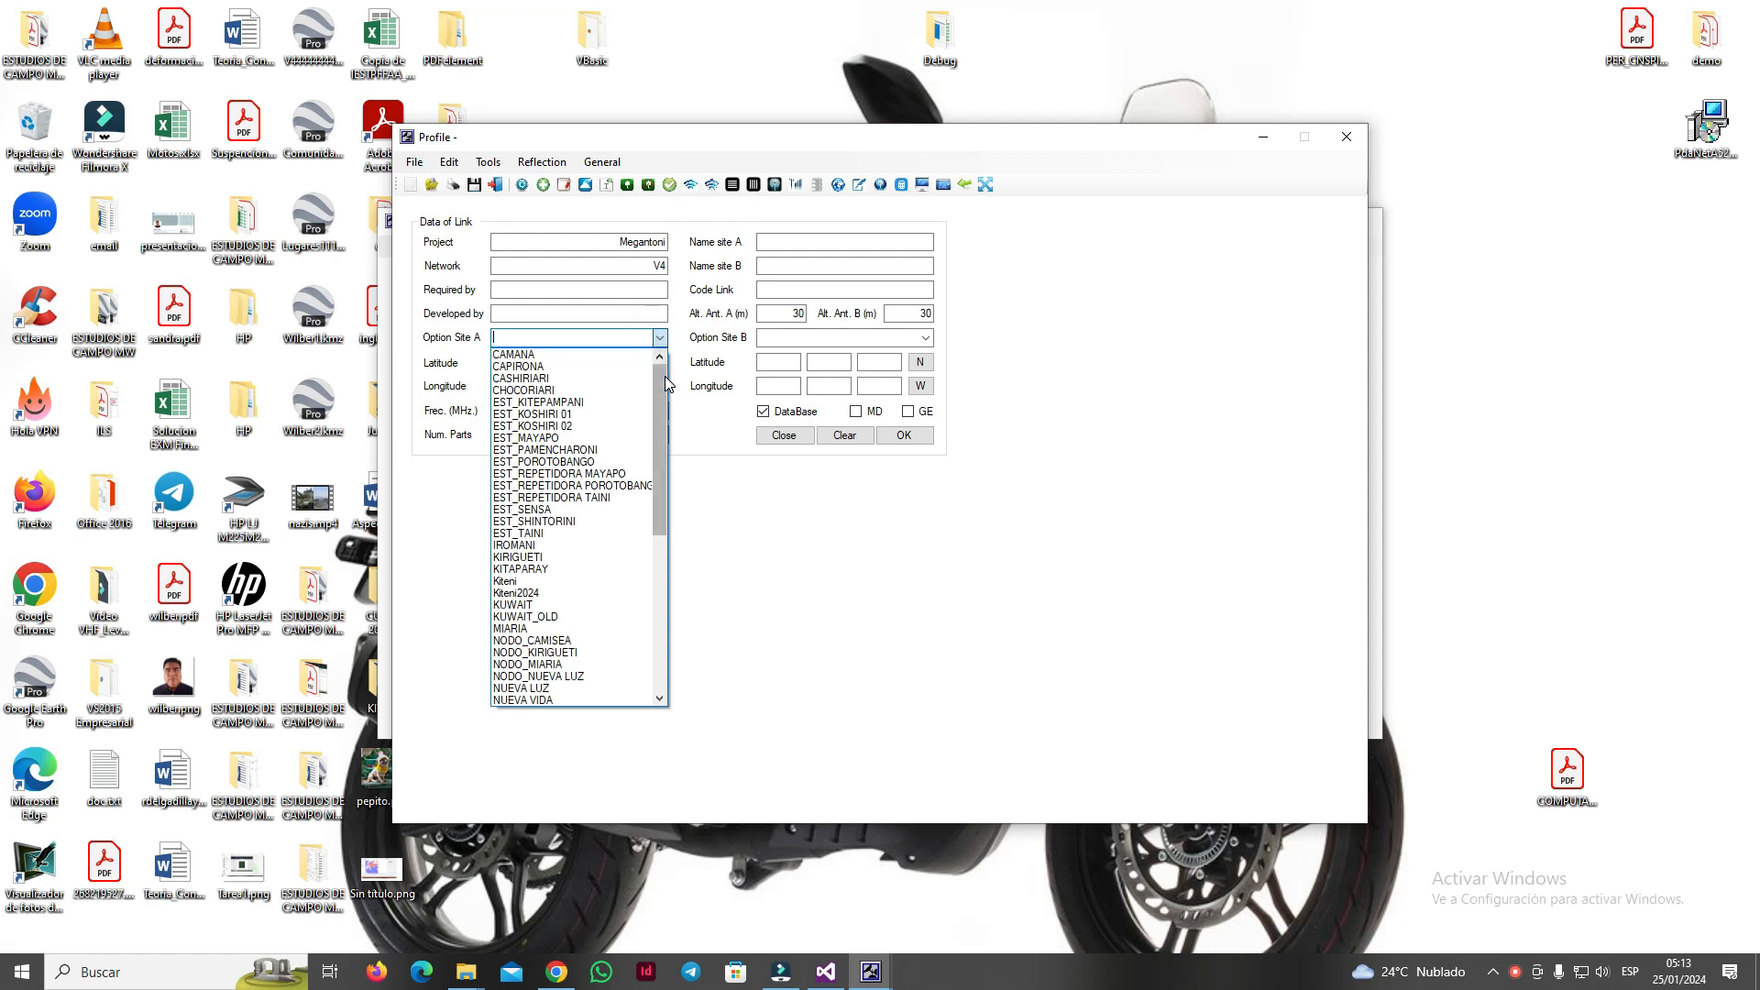
pyautogui.moveTo(662, 378); pyautogui.dragTo(674, 431)
pyautogui.click(537, 687)
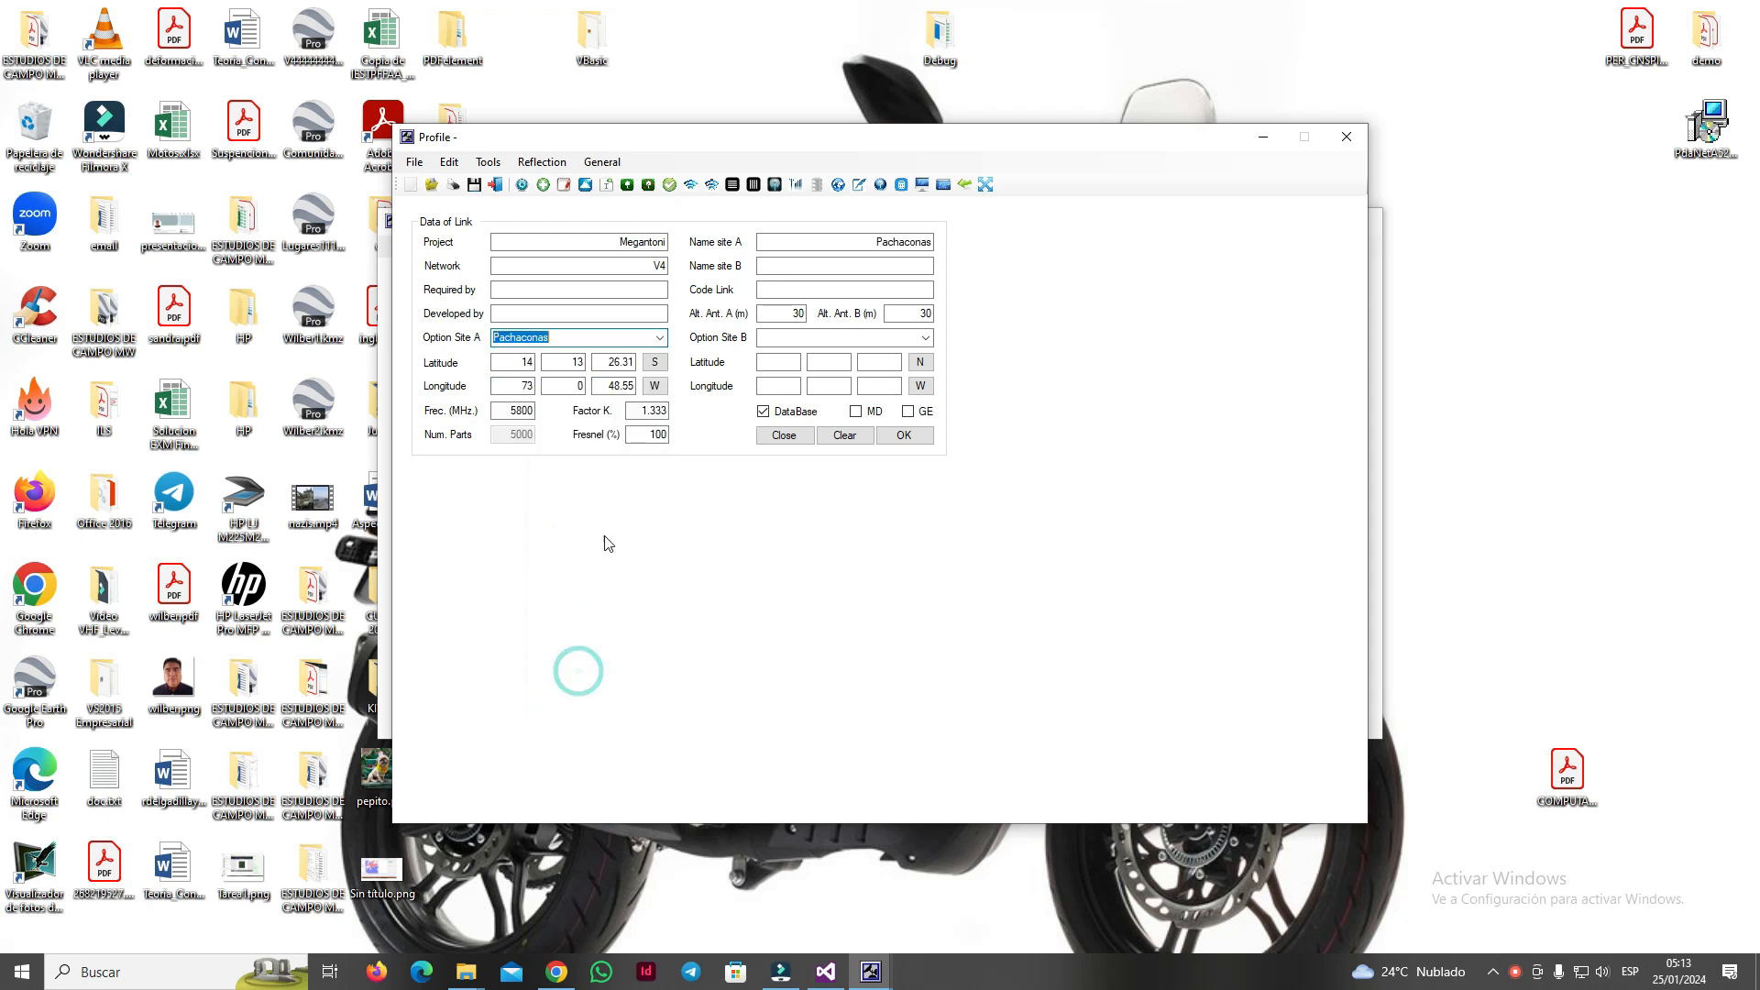
pyautogui.click(926, 338)
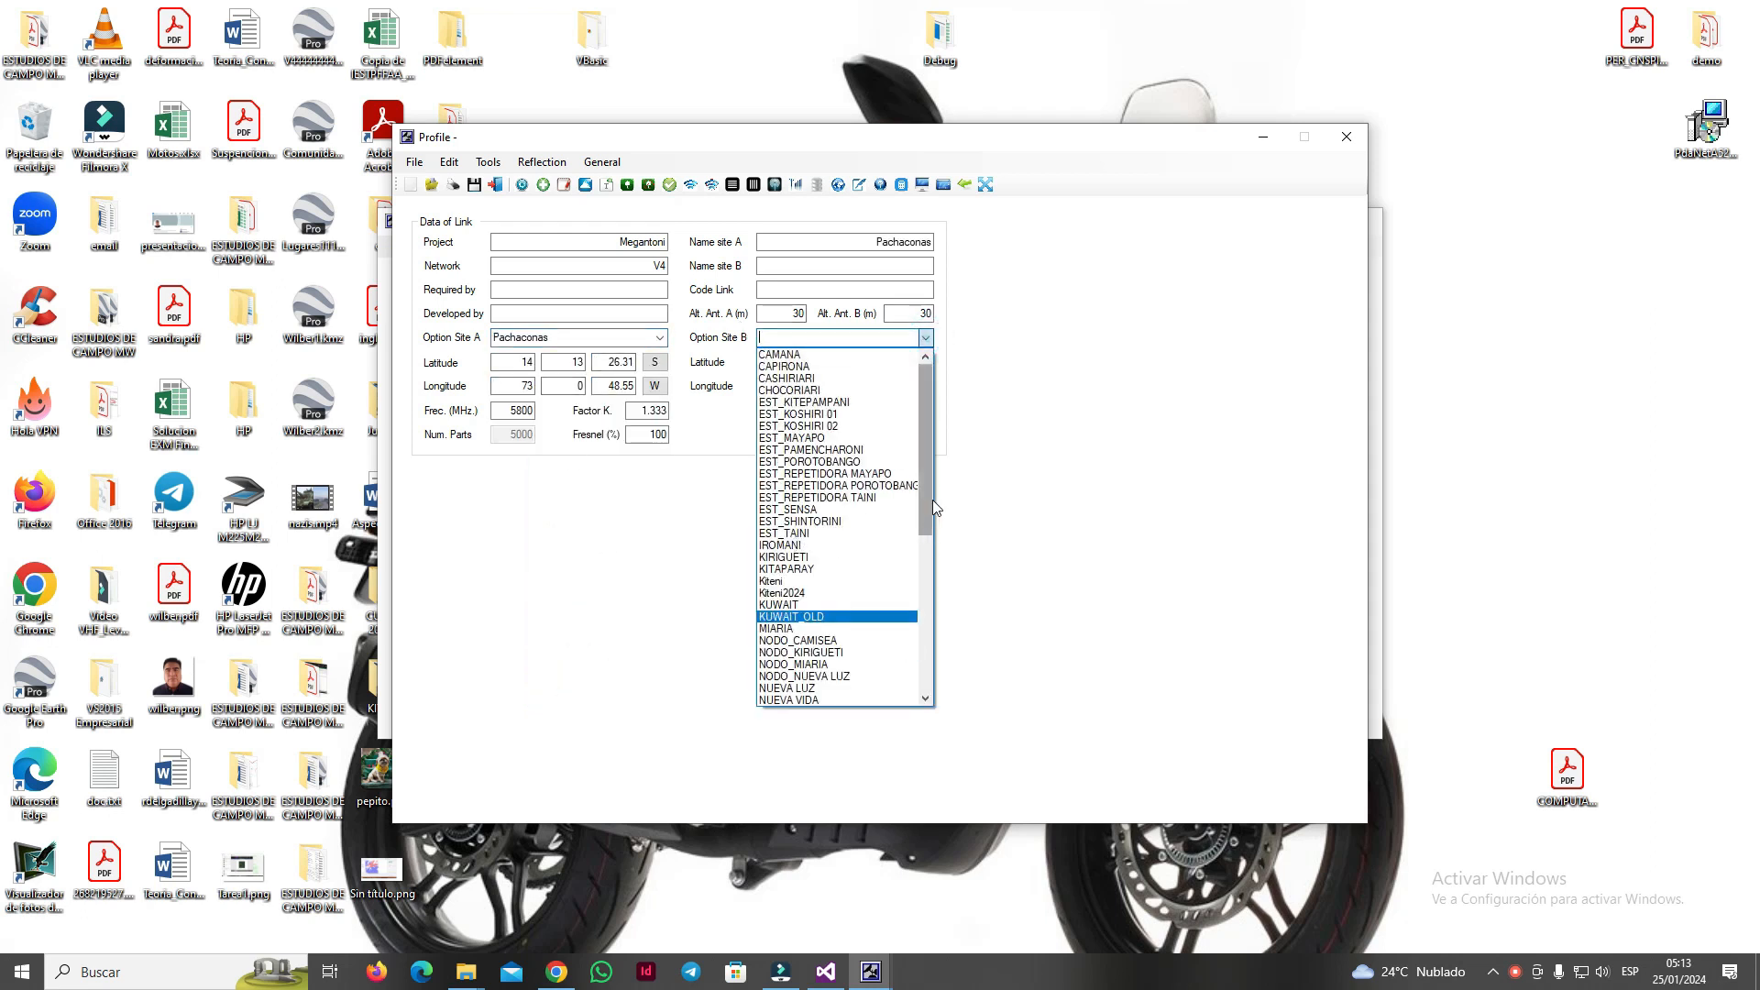
pyautogui.moveTo(928, 505); pyautogui.dragTo(933, 682)
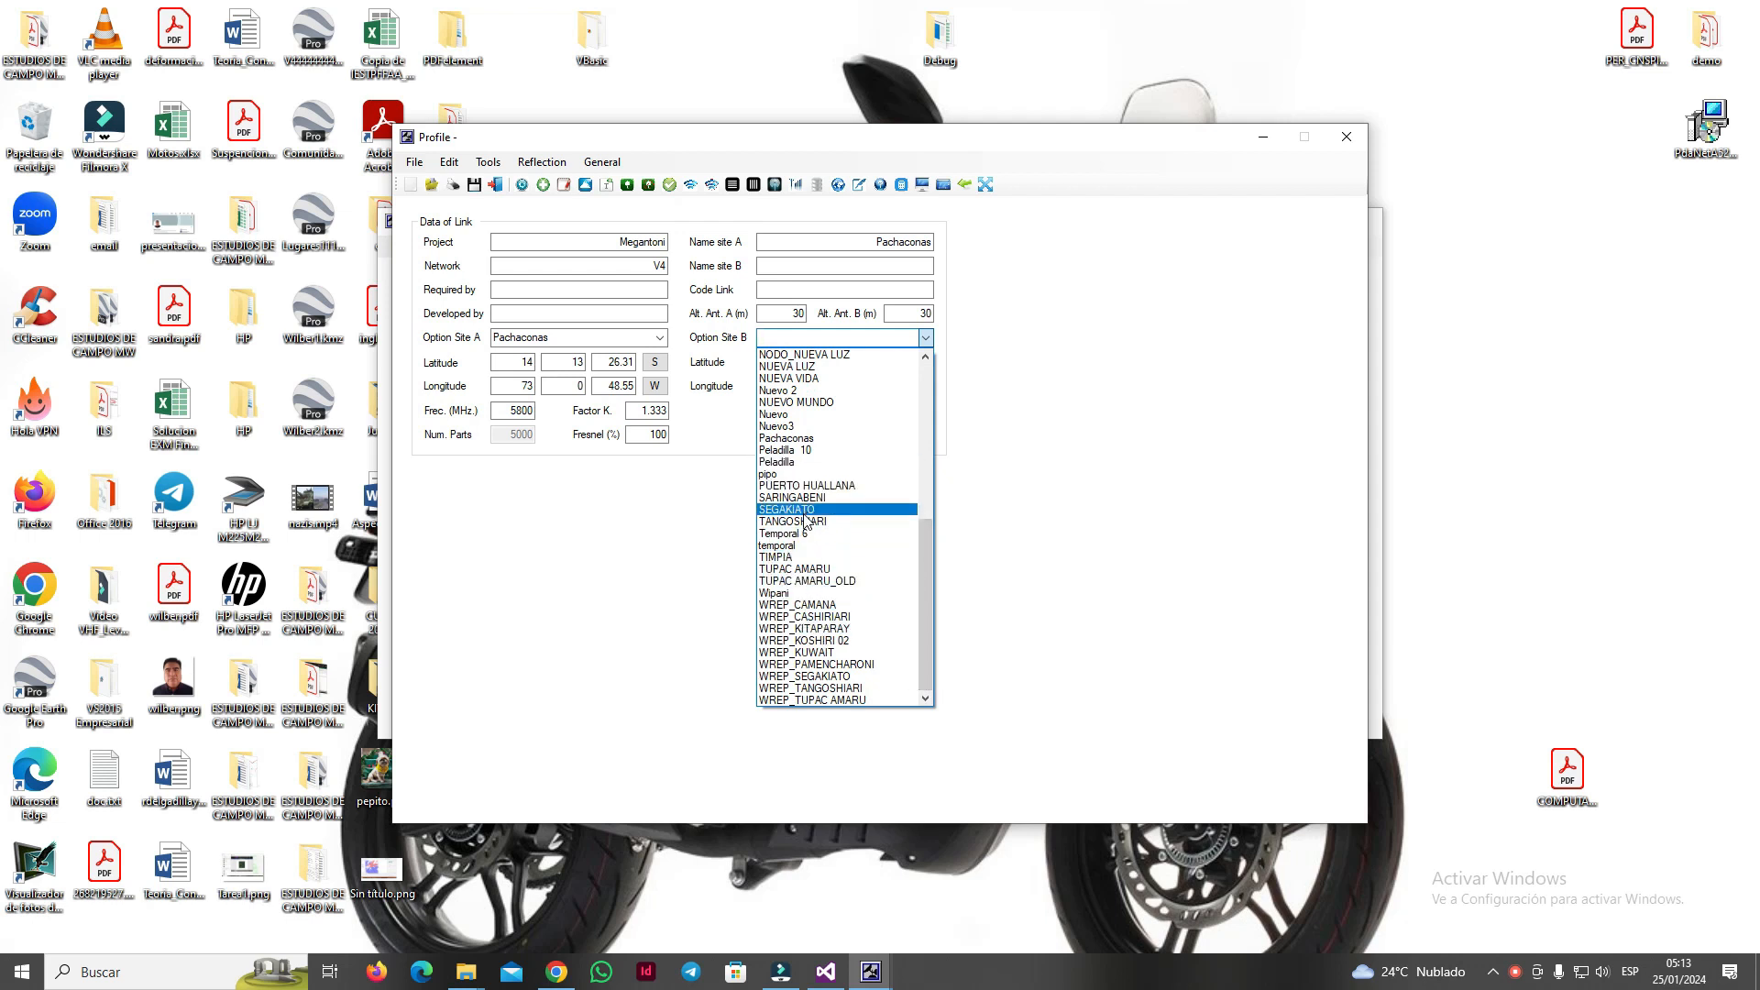
pyautogui.click(814, 594)
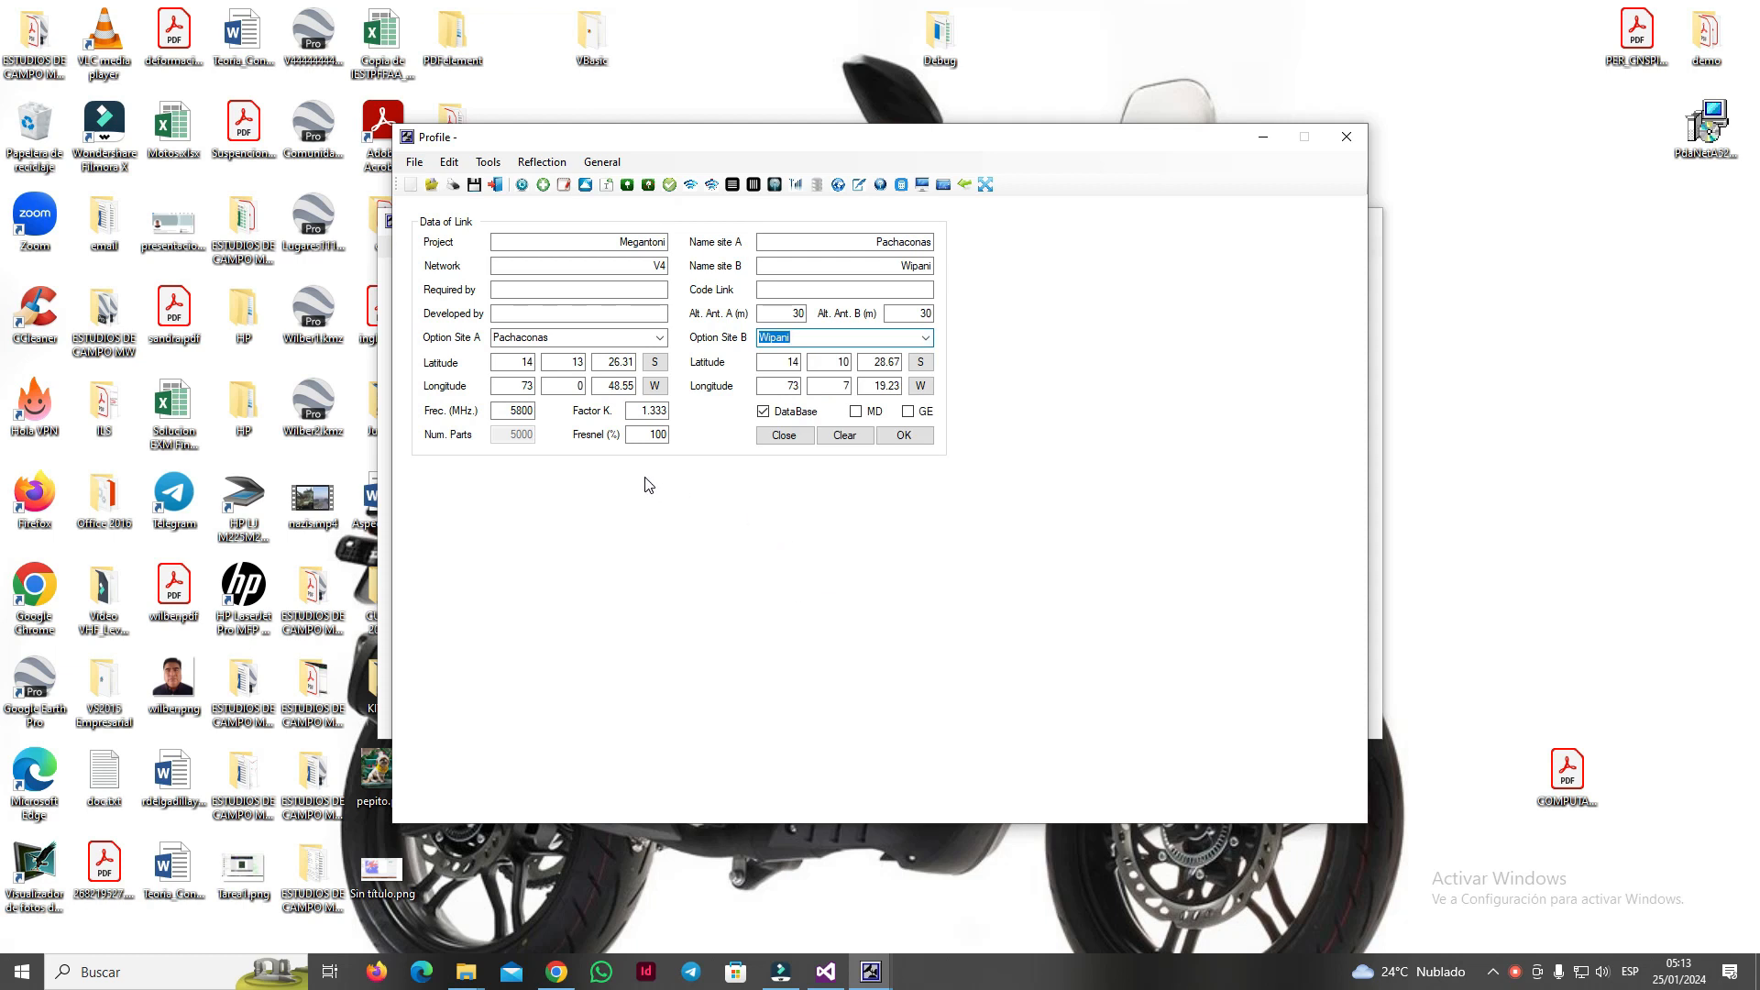
# - Generate the Pachaconas - Wipani terrain profile and display the link in Google Earth, dismissing the startup tips
pyautogui.click(904, 435)
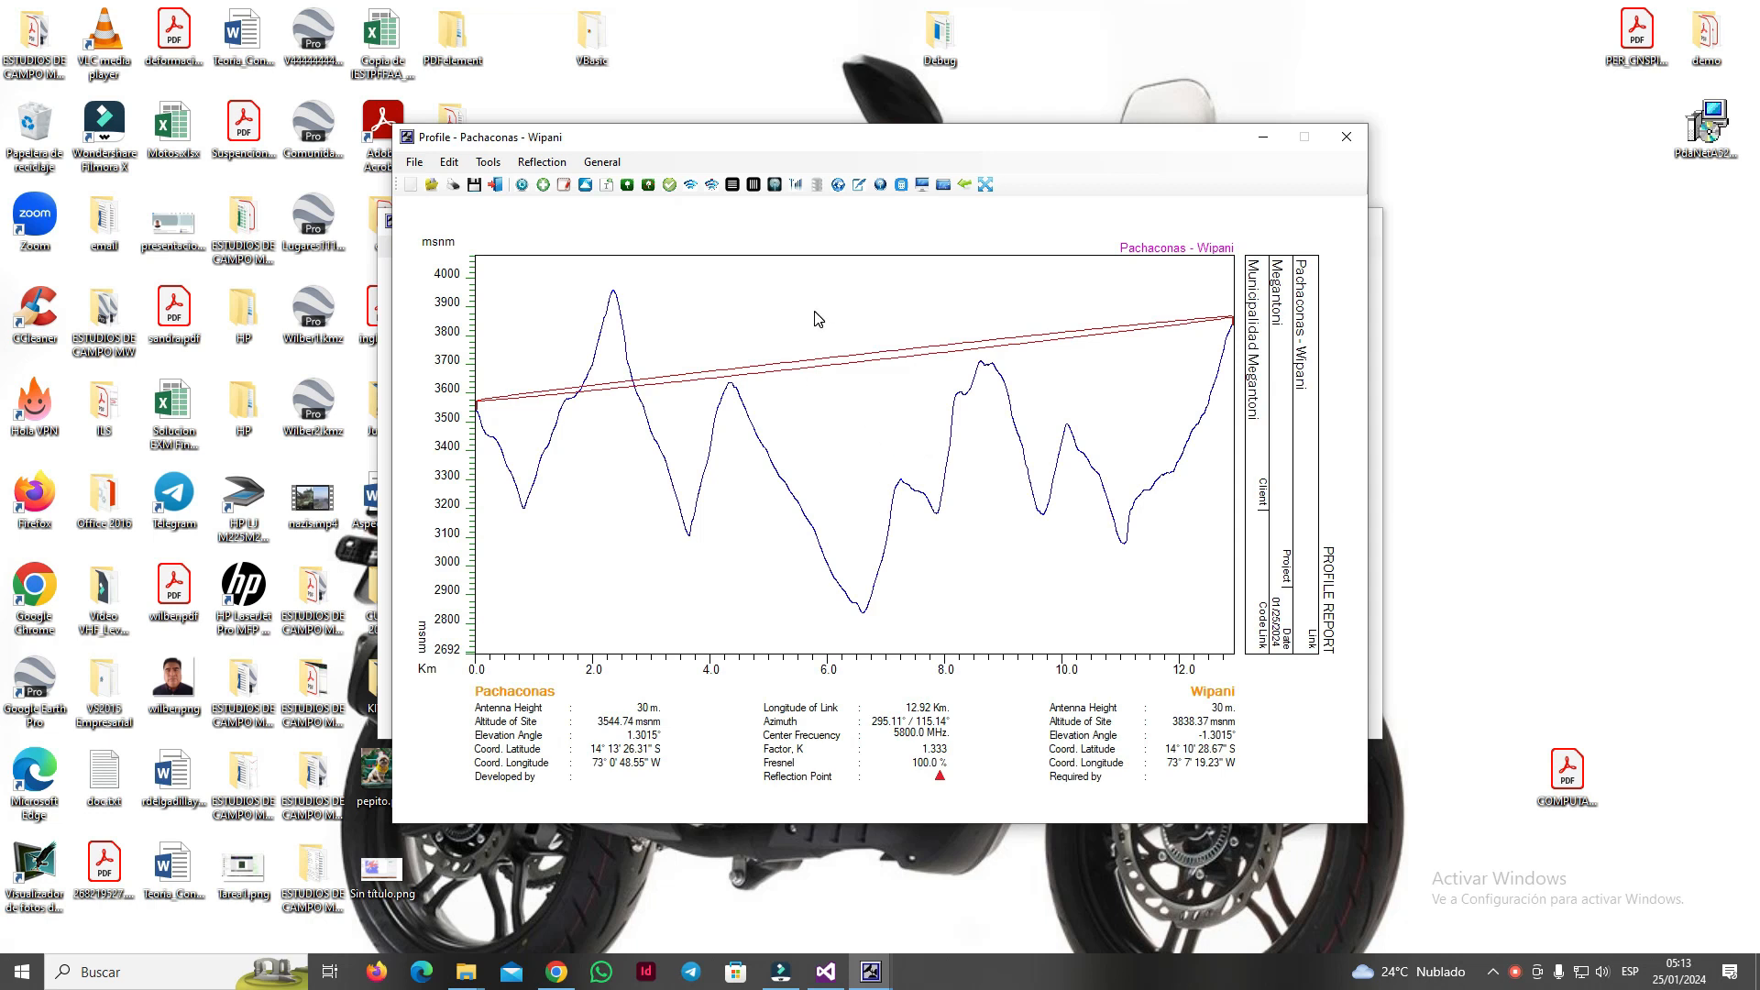
pyautogui.click(835, 186)
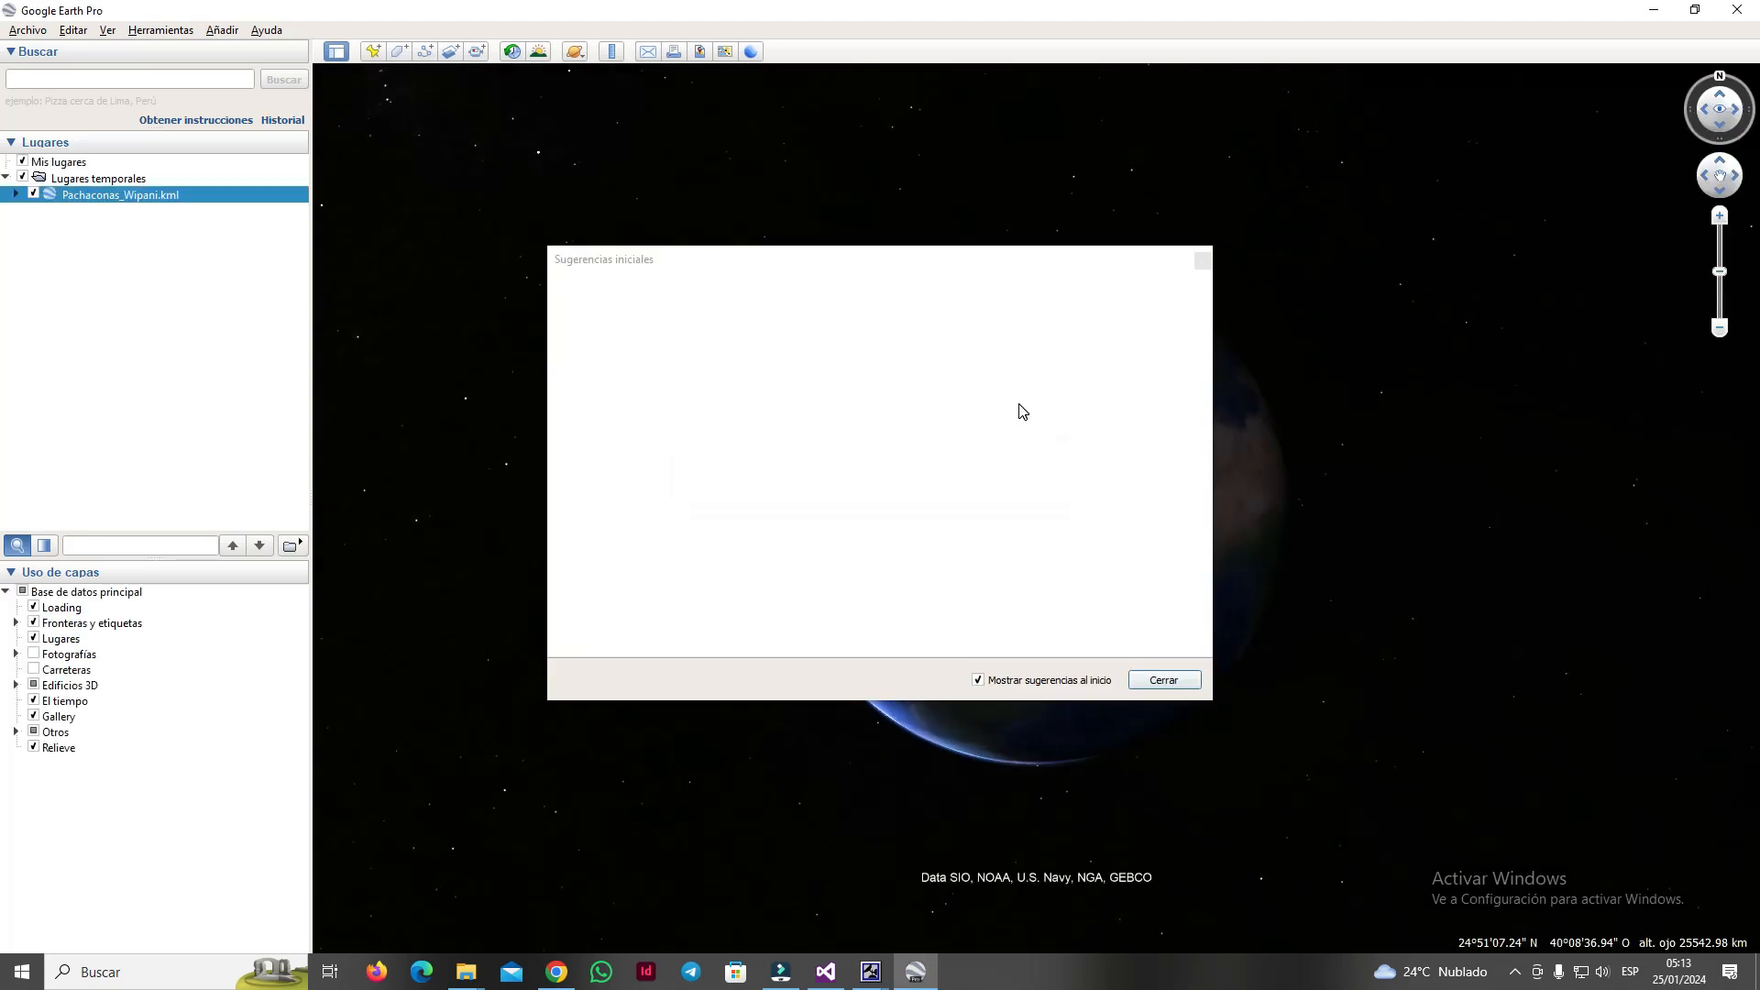
pyautogui.click(1163, 681)
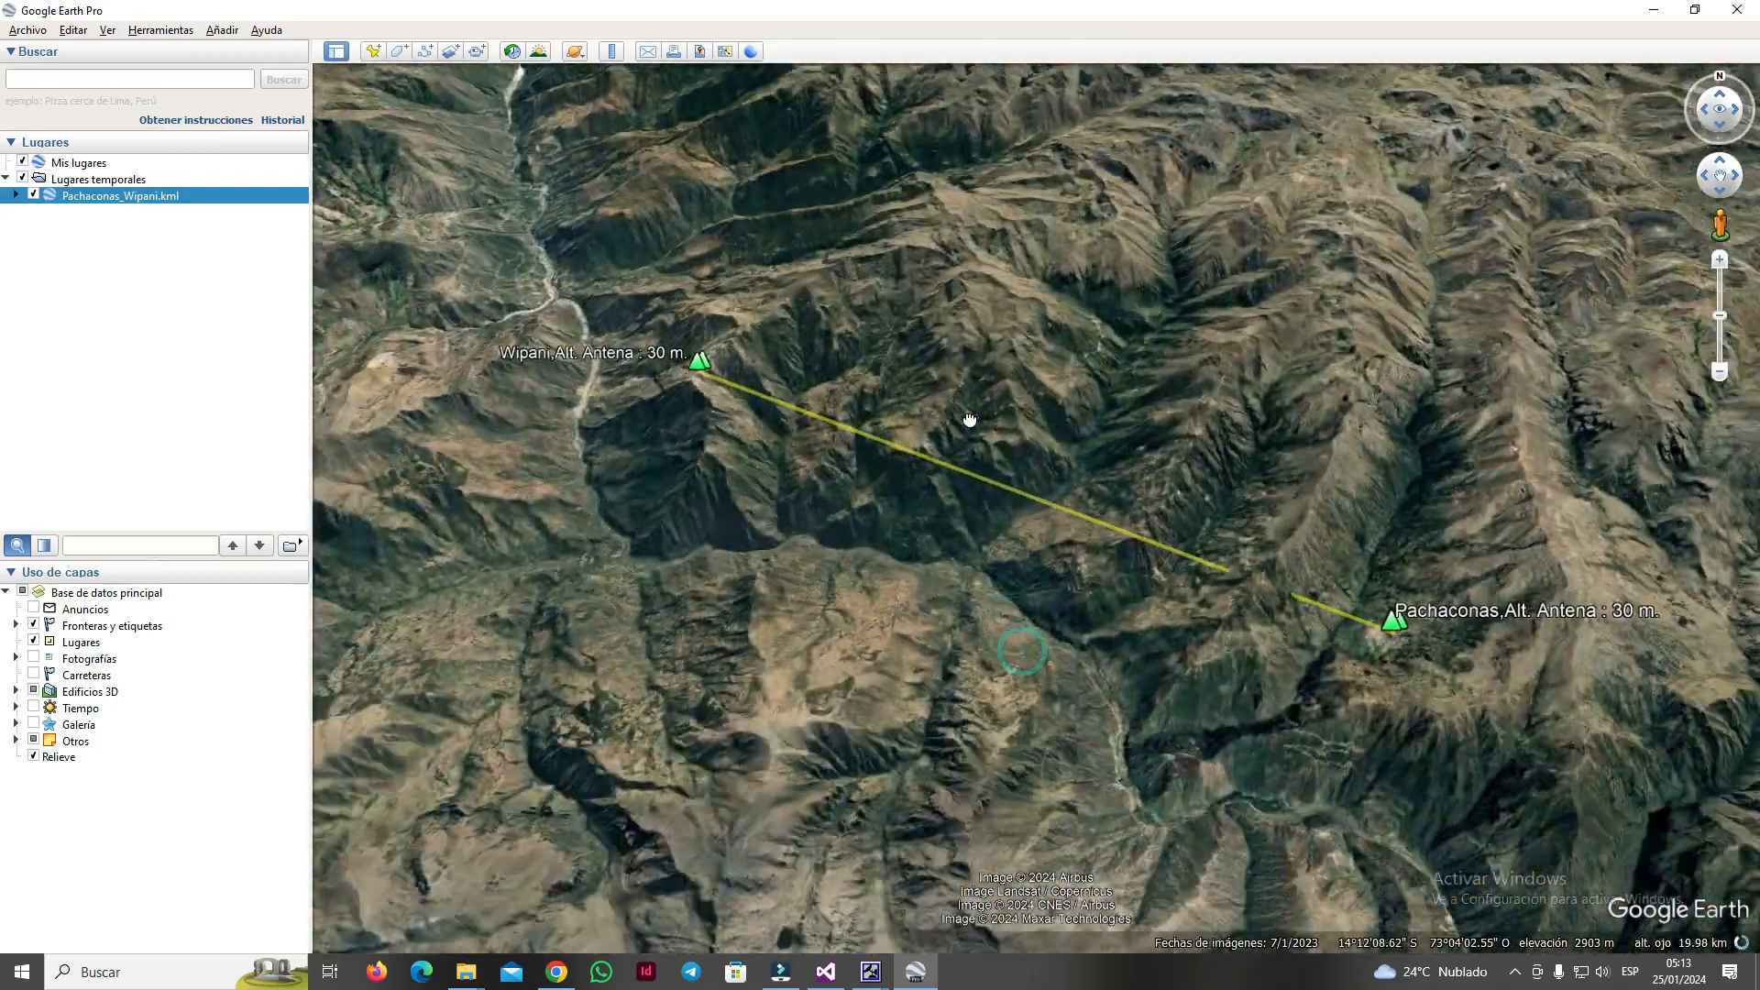
# - Examine the link line over the 3D terrain, from the Pachaconas antenna across the intervening ridge to the Wipani antenna
pyautogui.moveTo(969, 420); pyautogui.dragTo(876, 397)
pyautogui.scroll(2, 1060, 448)
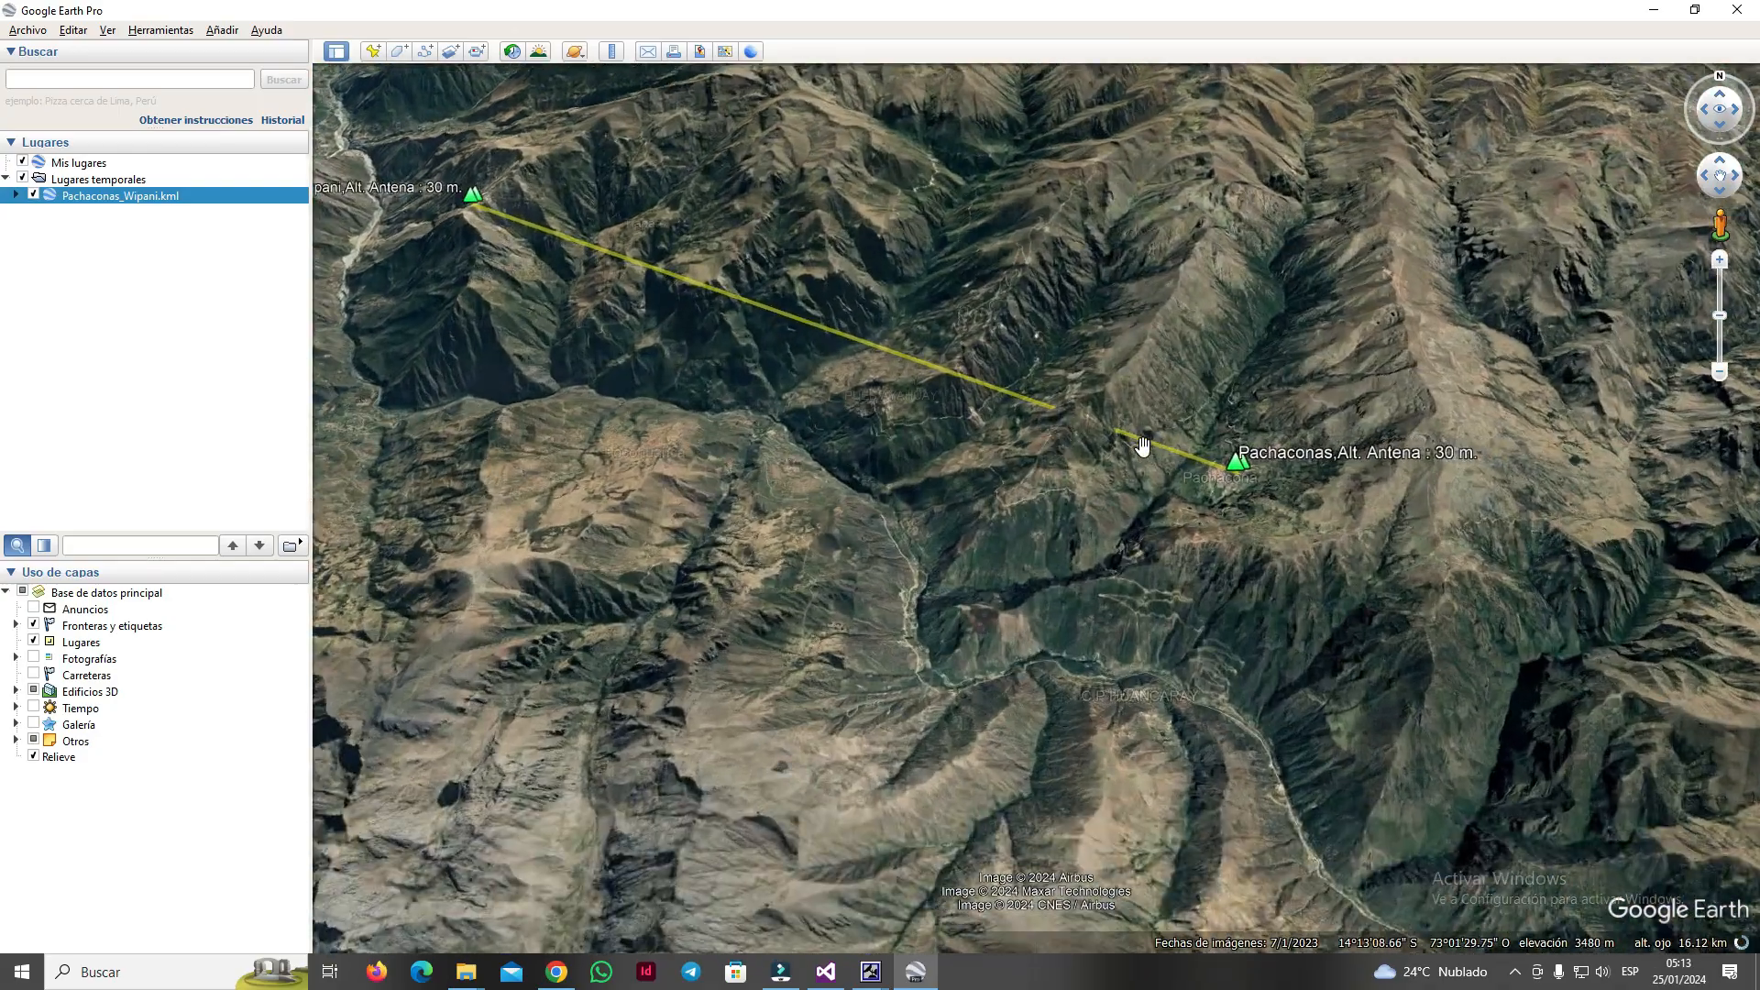
pyautogui.scroll(2, 1141, 447)
pyautogui.moveTo(1338, 510); pyautogui.dragTo(1029, 503)
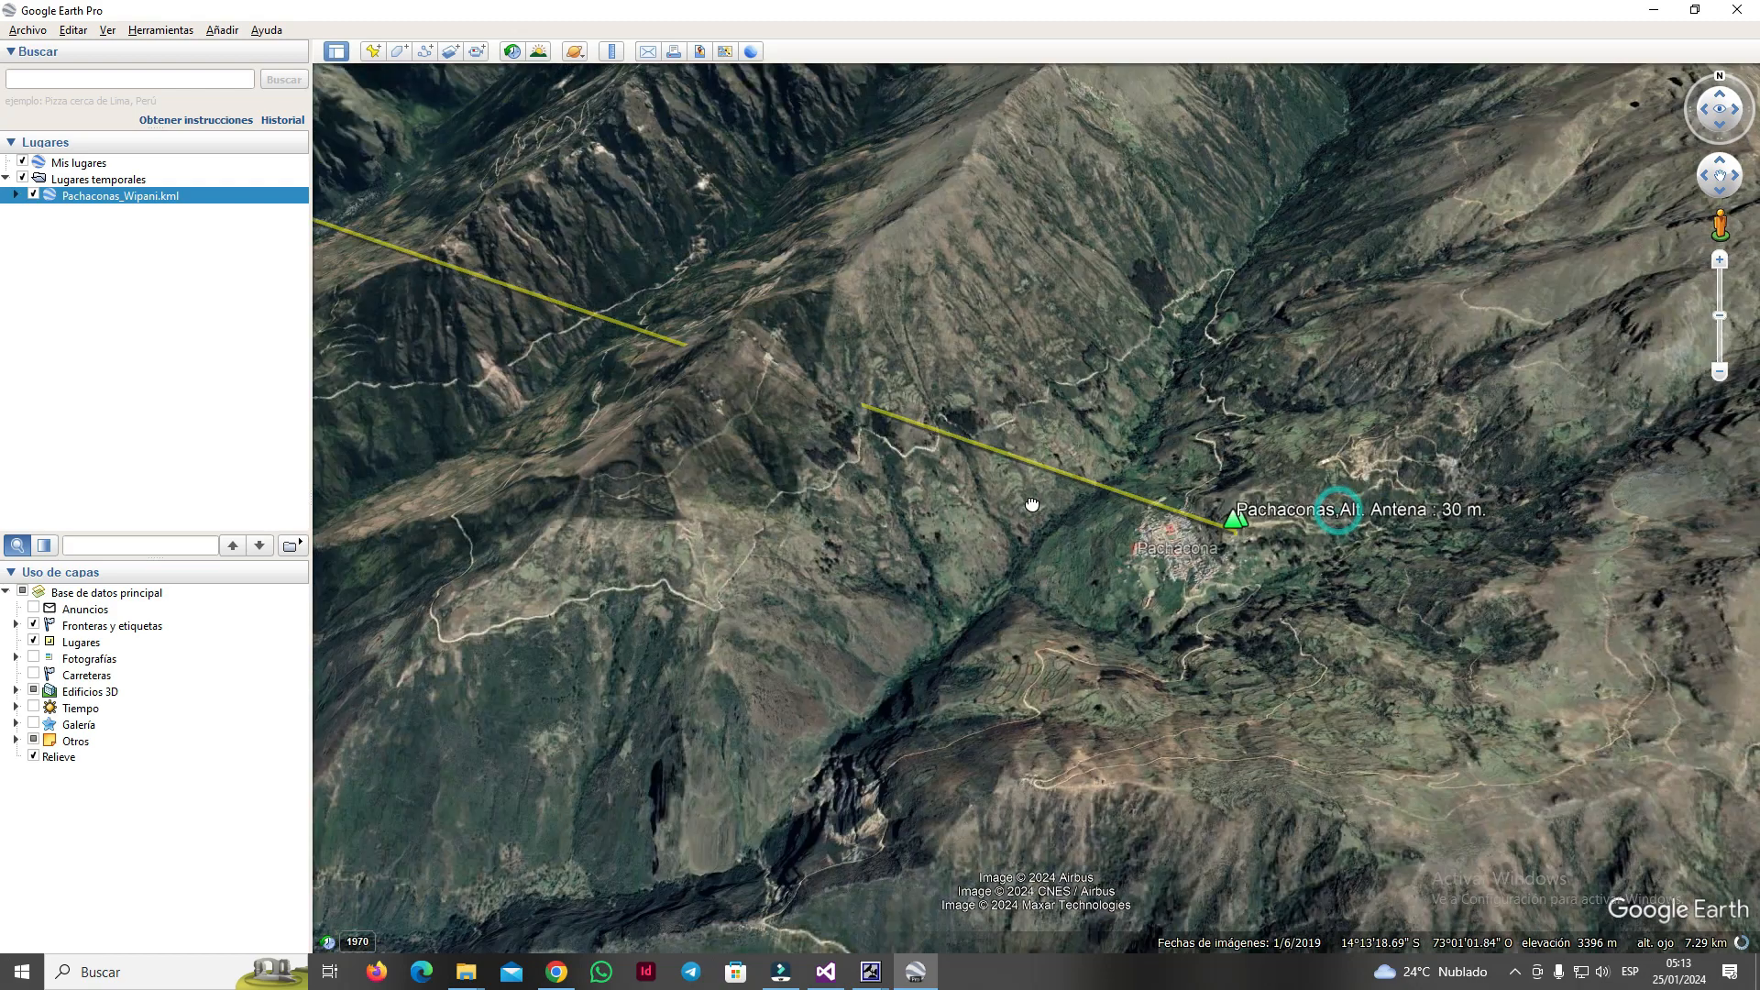
pyautogui.scroll(1, 1093, 513)
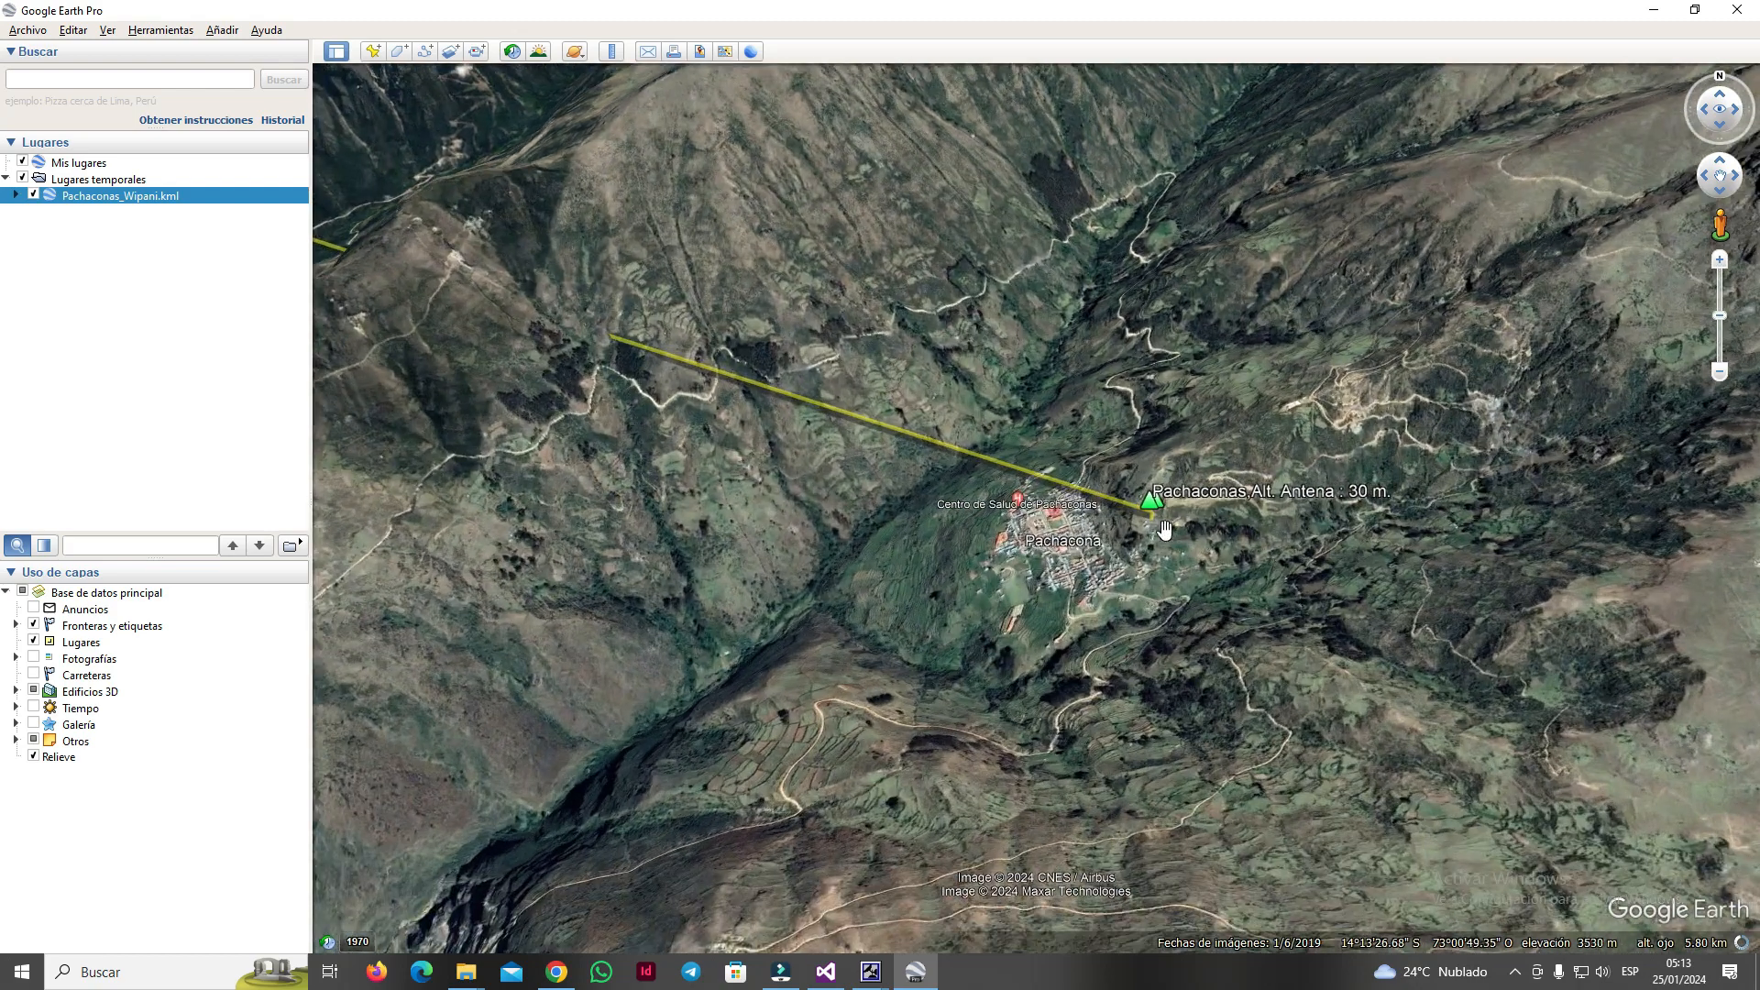
pyautogui.scroll(2, 1160, 526)
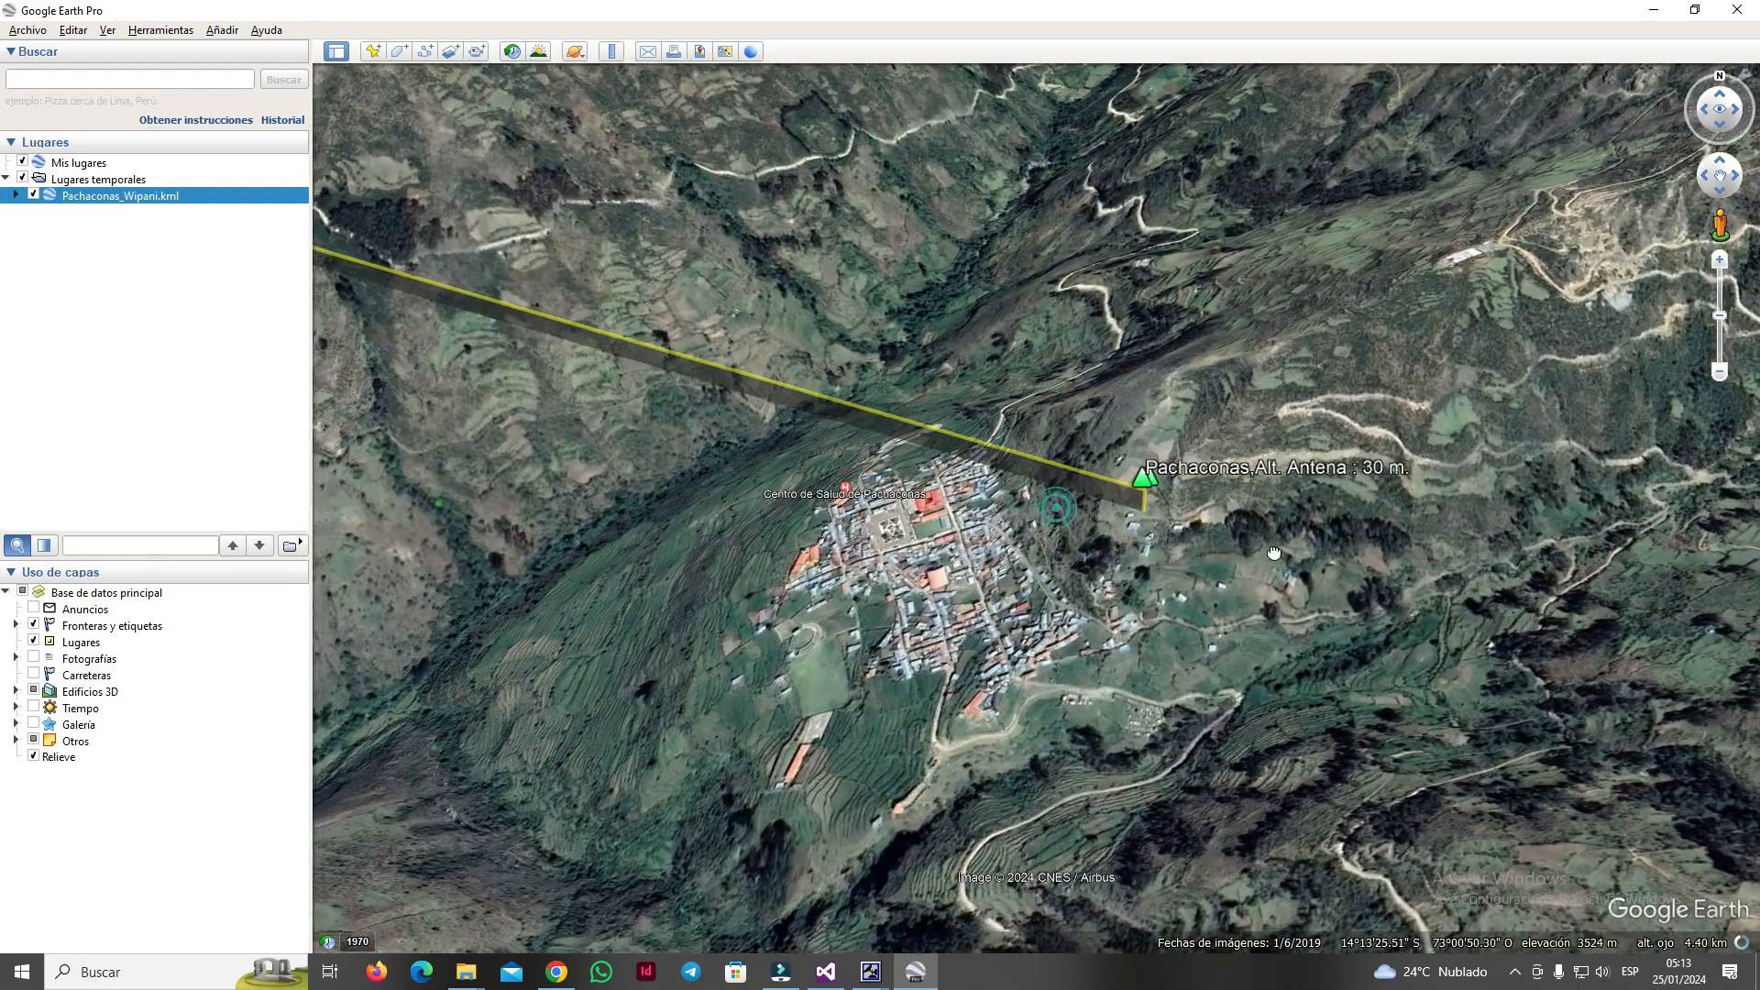
pyautogui.moveTo(395, 323); pyautogui.dragTo(1082, 471)
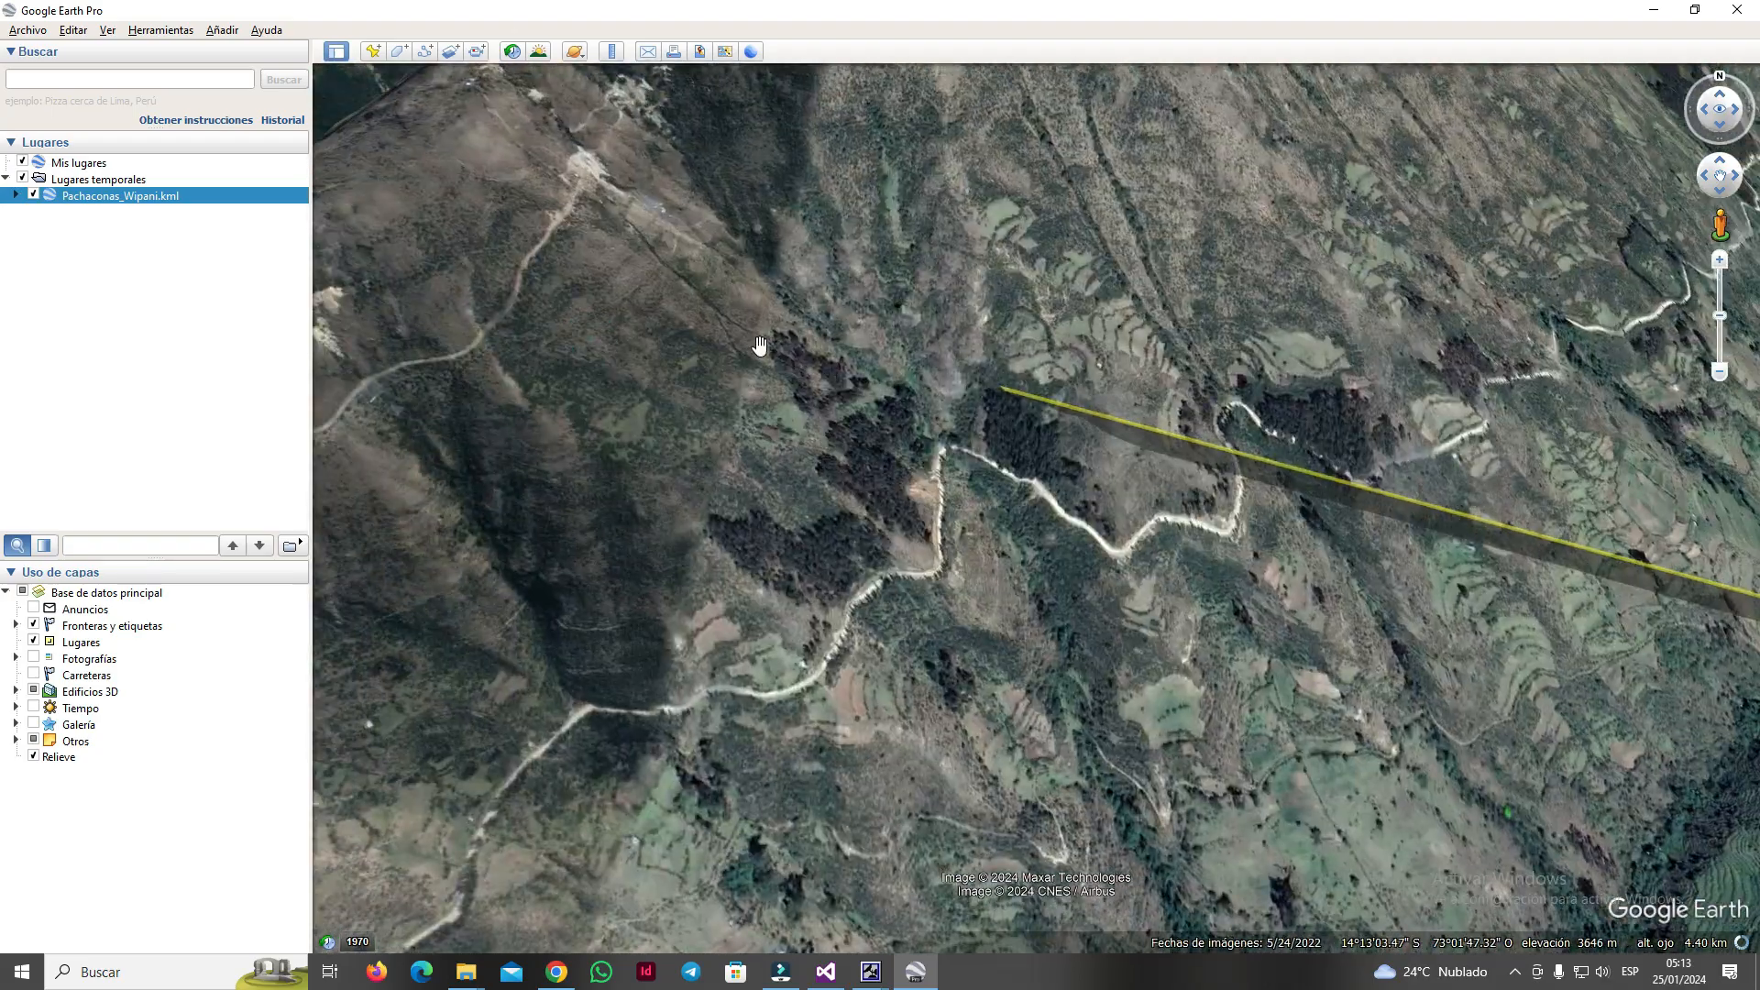
pyautogui.scroll(-3, 760, 345)
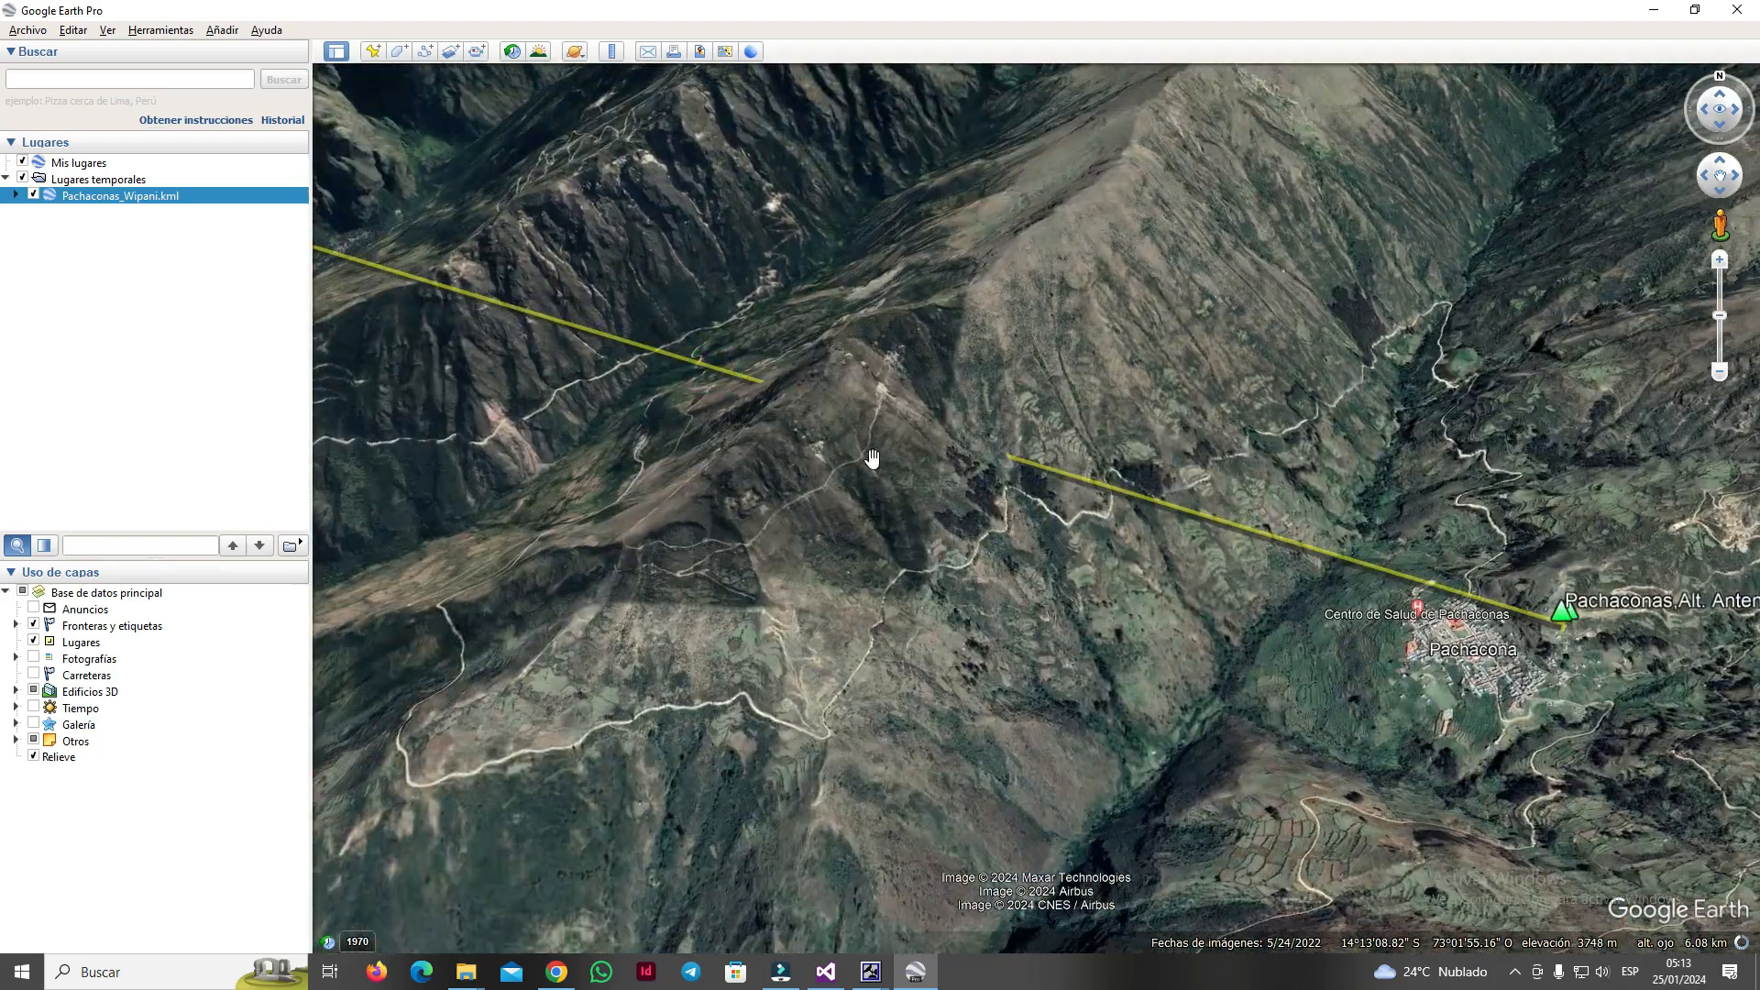
pyautogui.scroll(2, 862, 456)
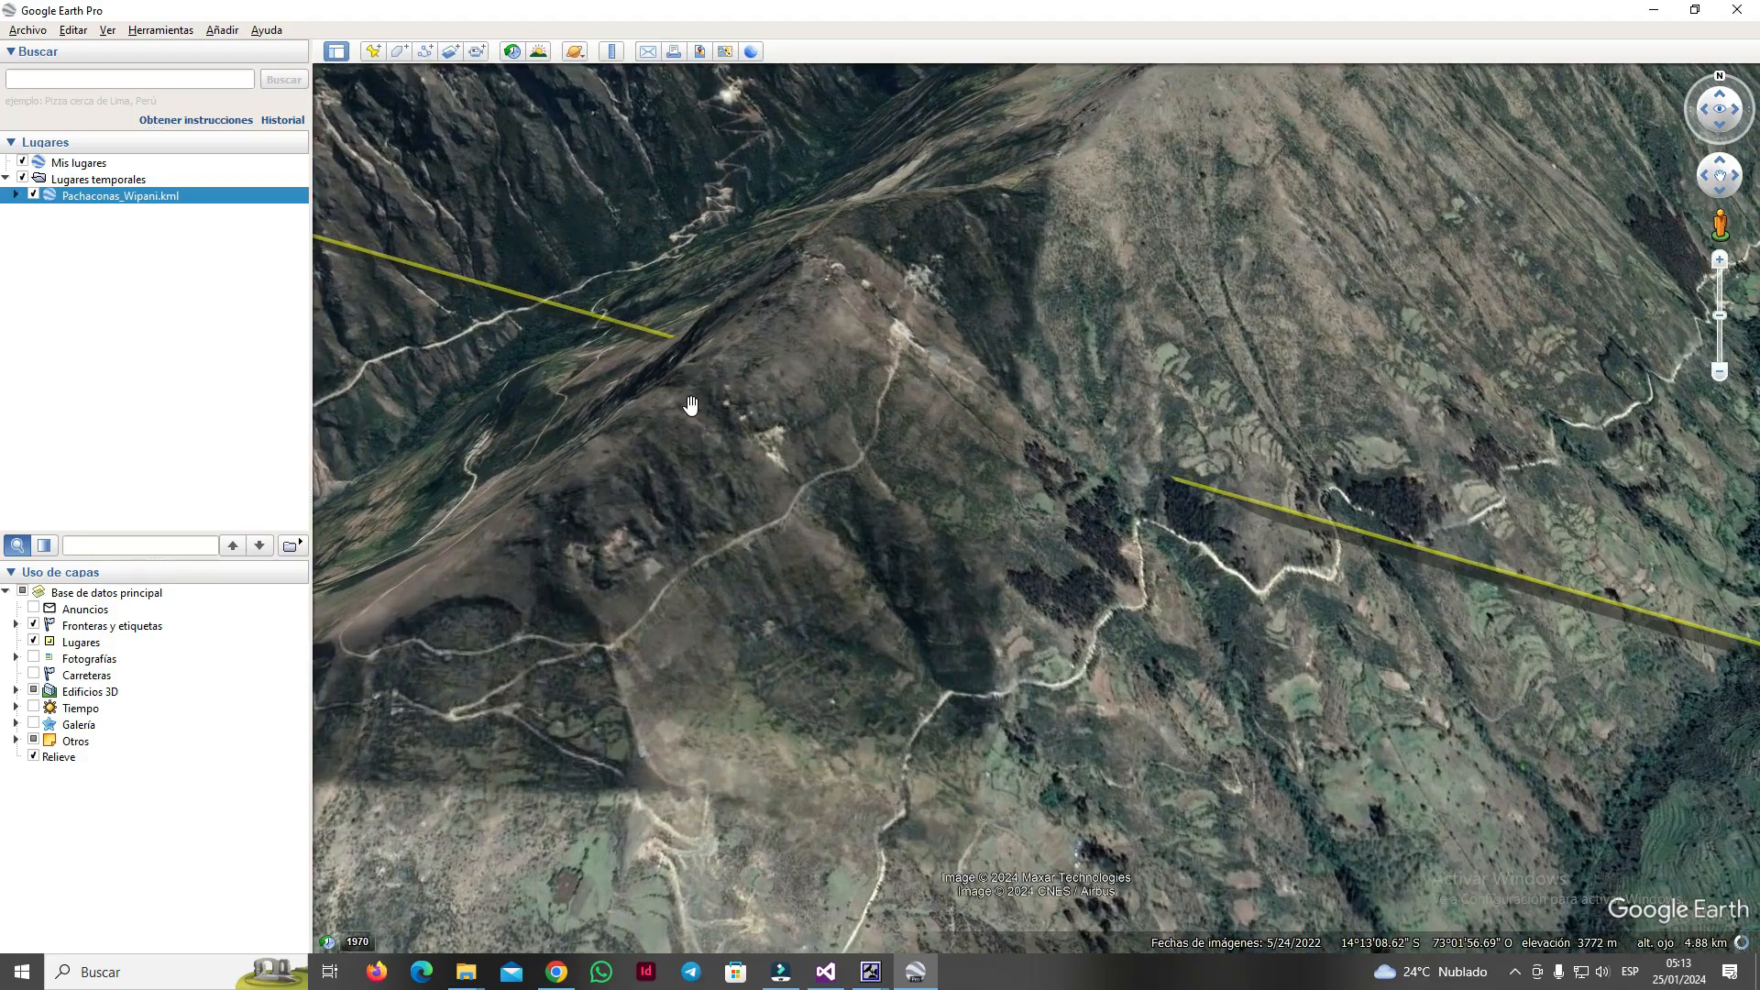
pyautogui.scroll(-1, 683, 400)
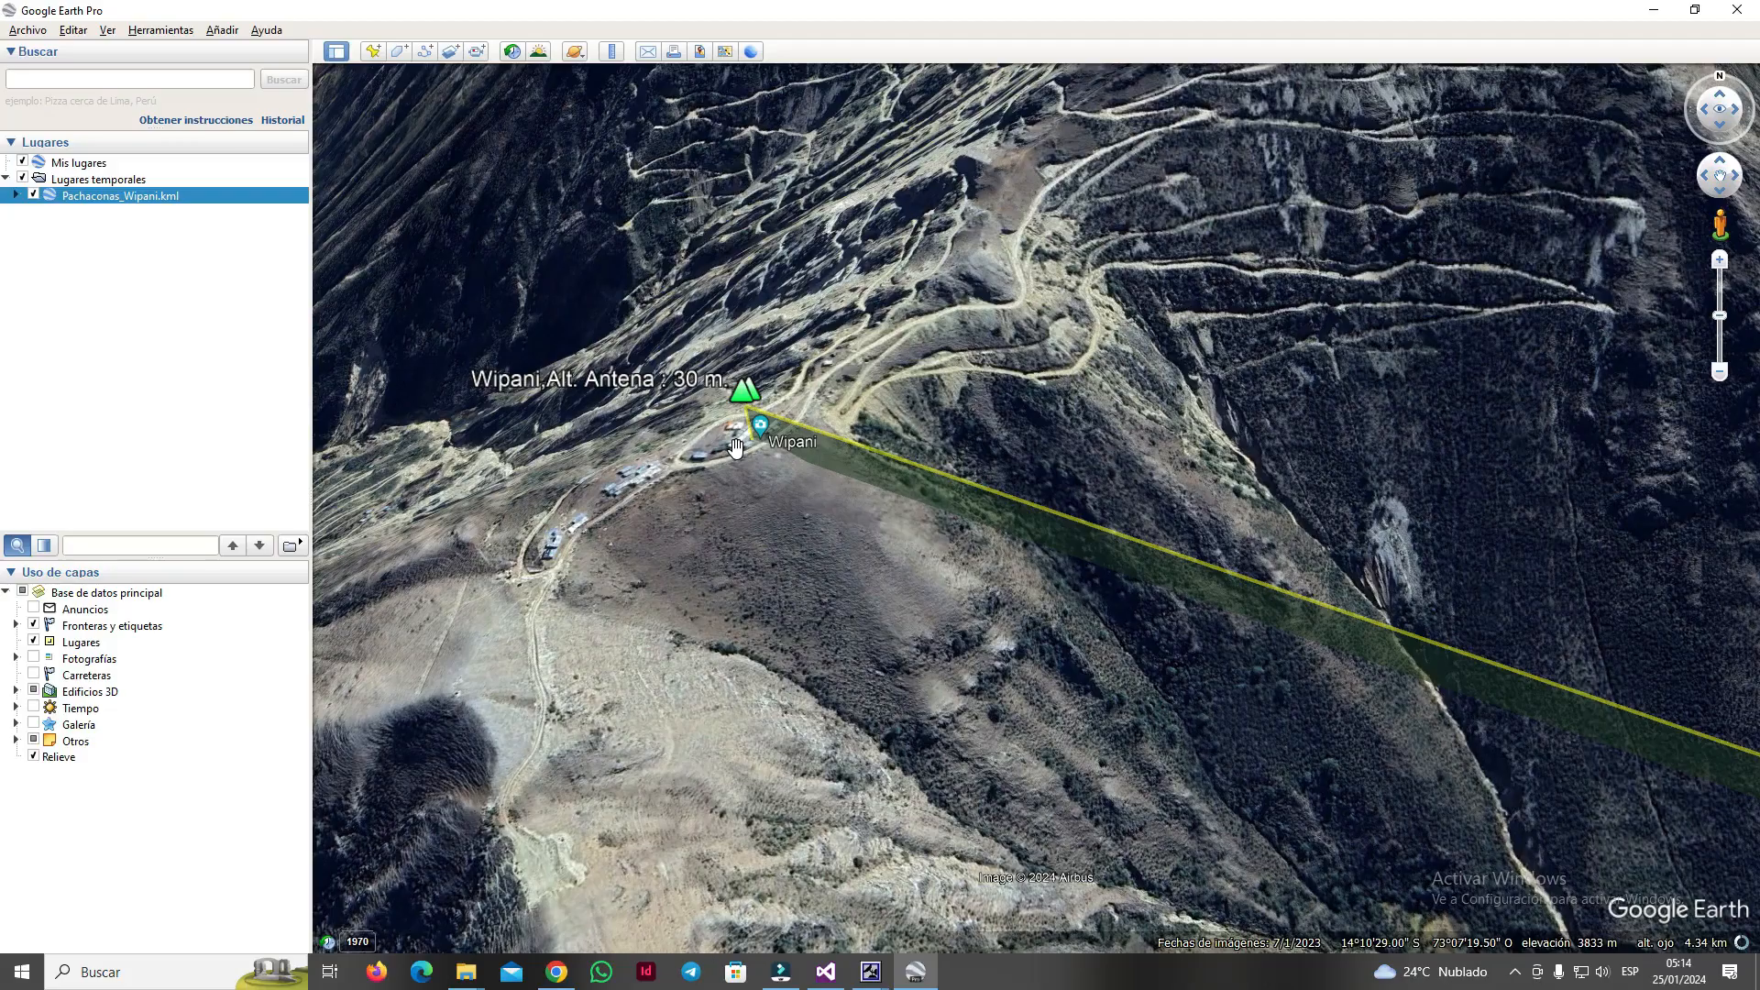
pyautogui.scroll(-5, 904, 562)
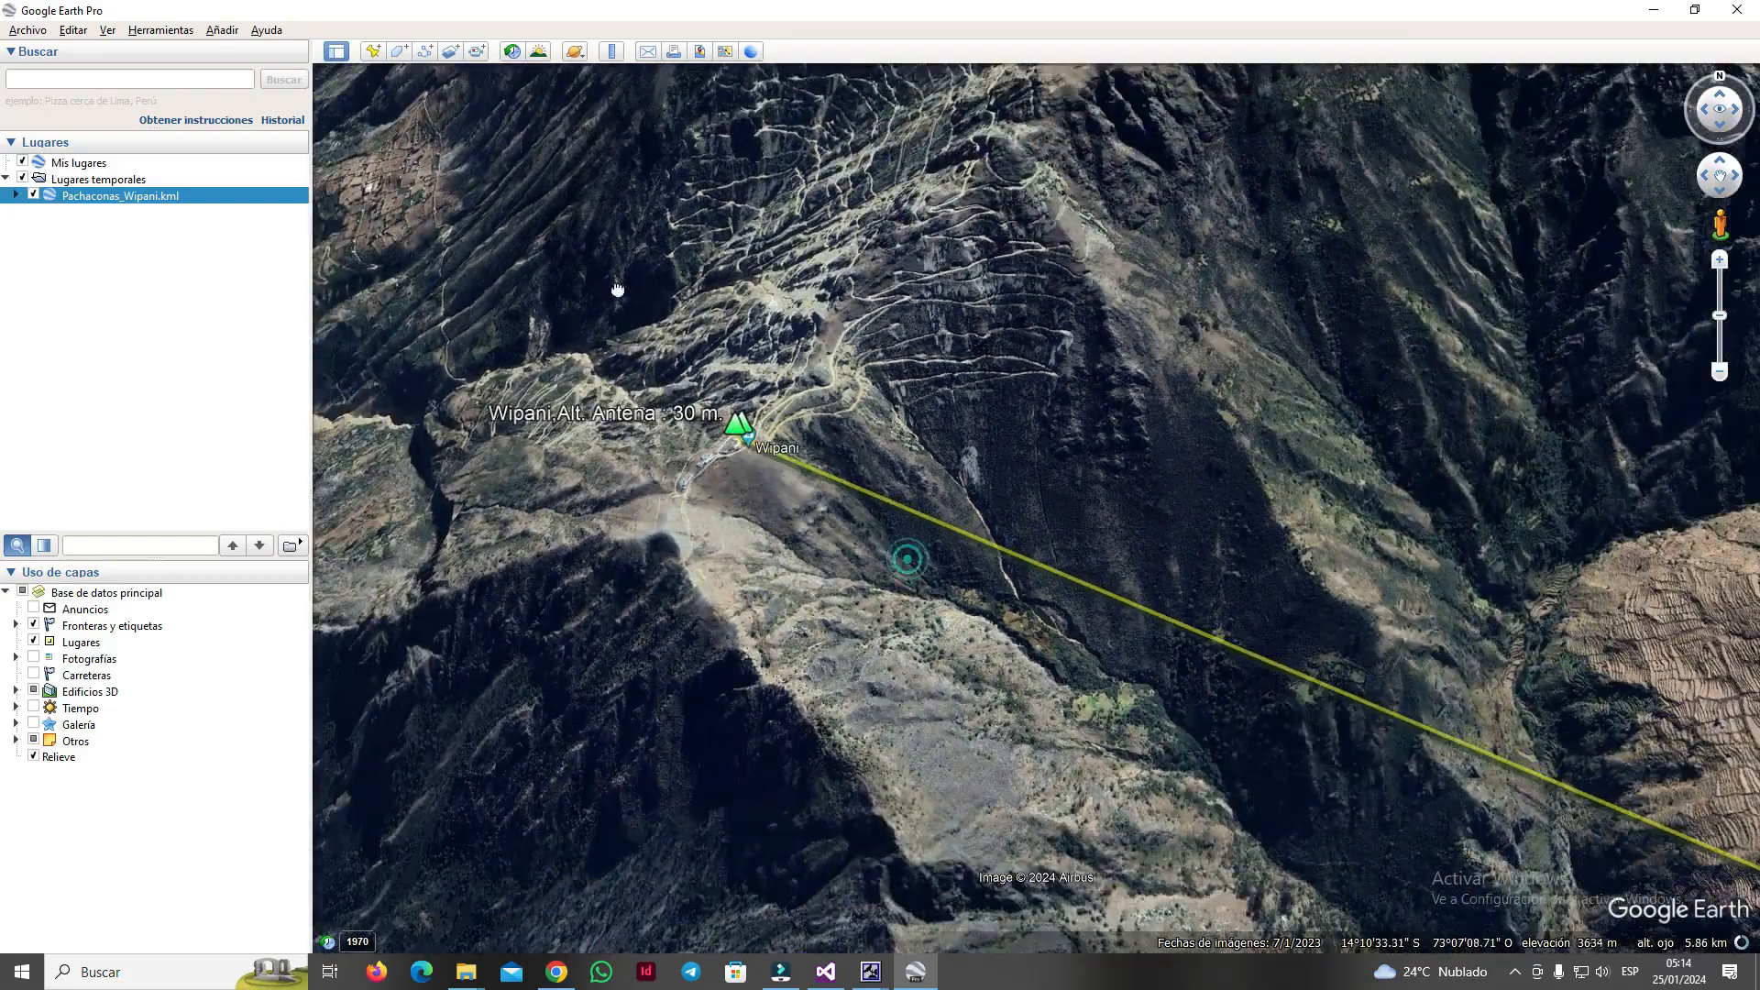
# - View the wider terrain around the Wipani antenna and follow the link line back toward the Pachaconas side
pyautogui.scroll(-2, 1037, 428)
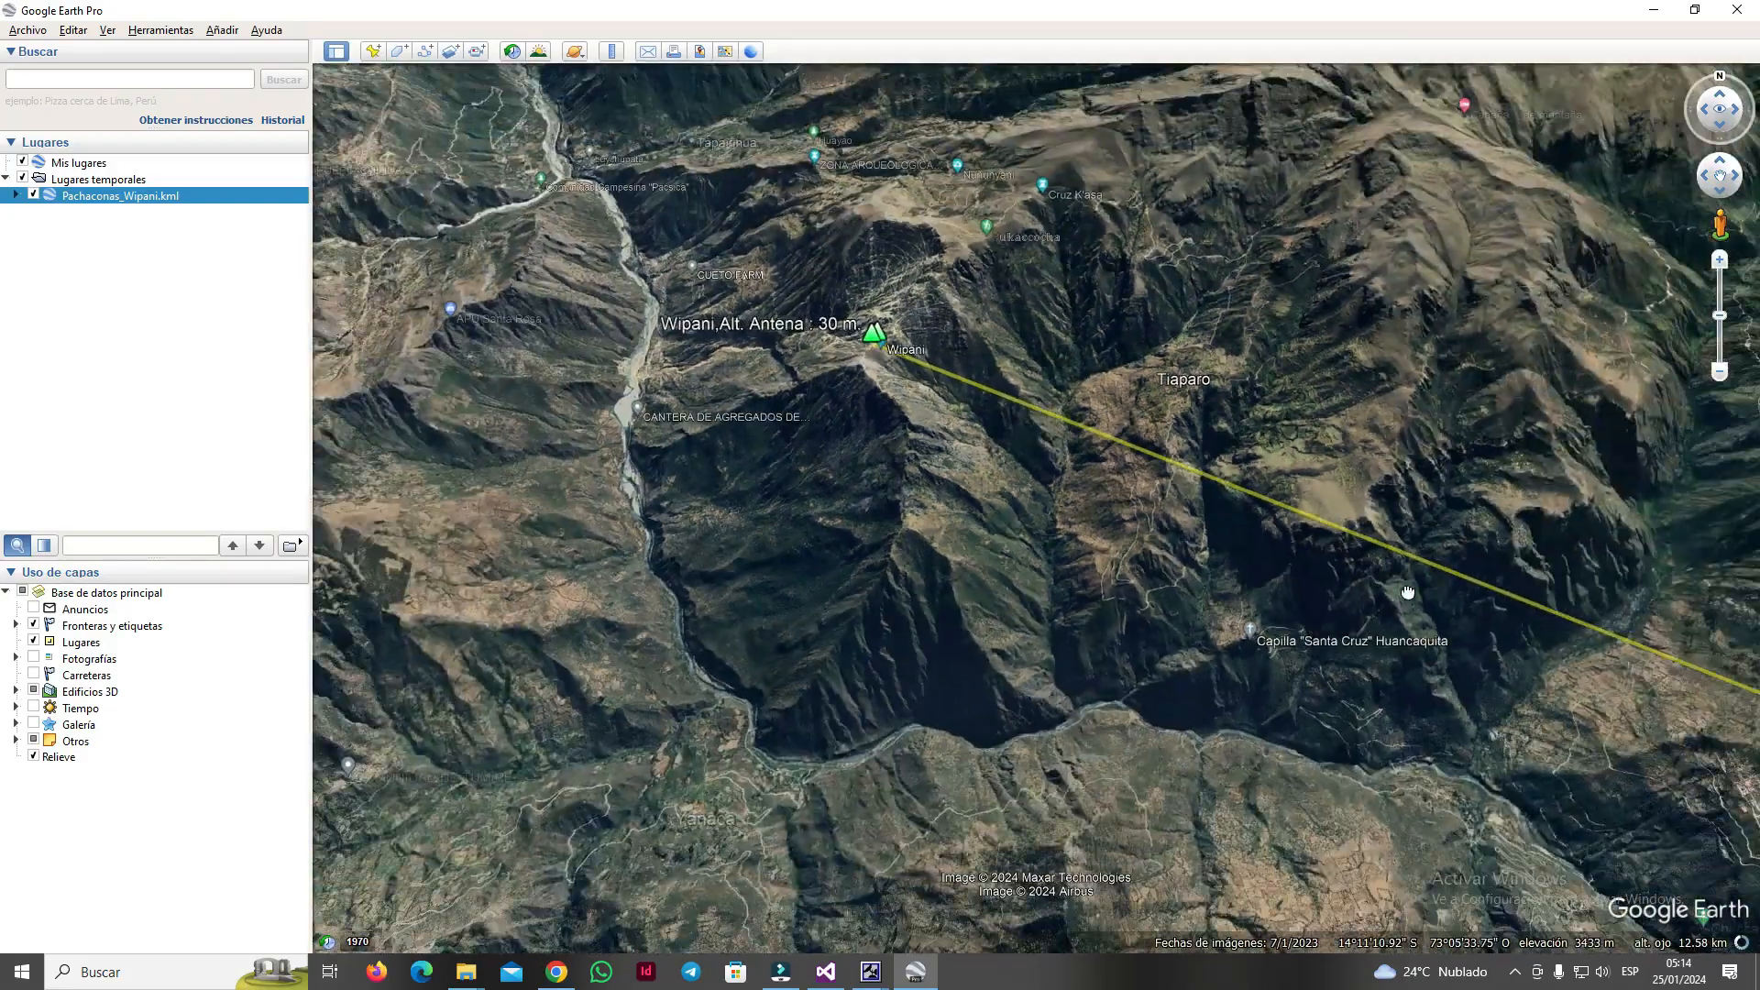
pyautogui.scroll(-2, 962, 503)
pyautogui.scroll(-2, 1249, 609)
pyautogui.moveTo(1265, 658); pyautogui.dragTo(981, 574)
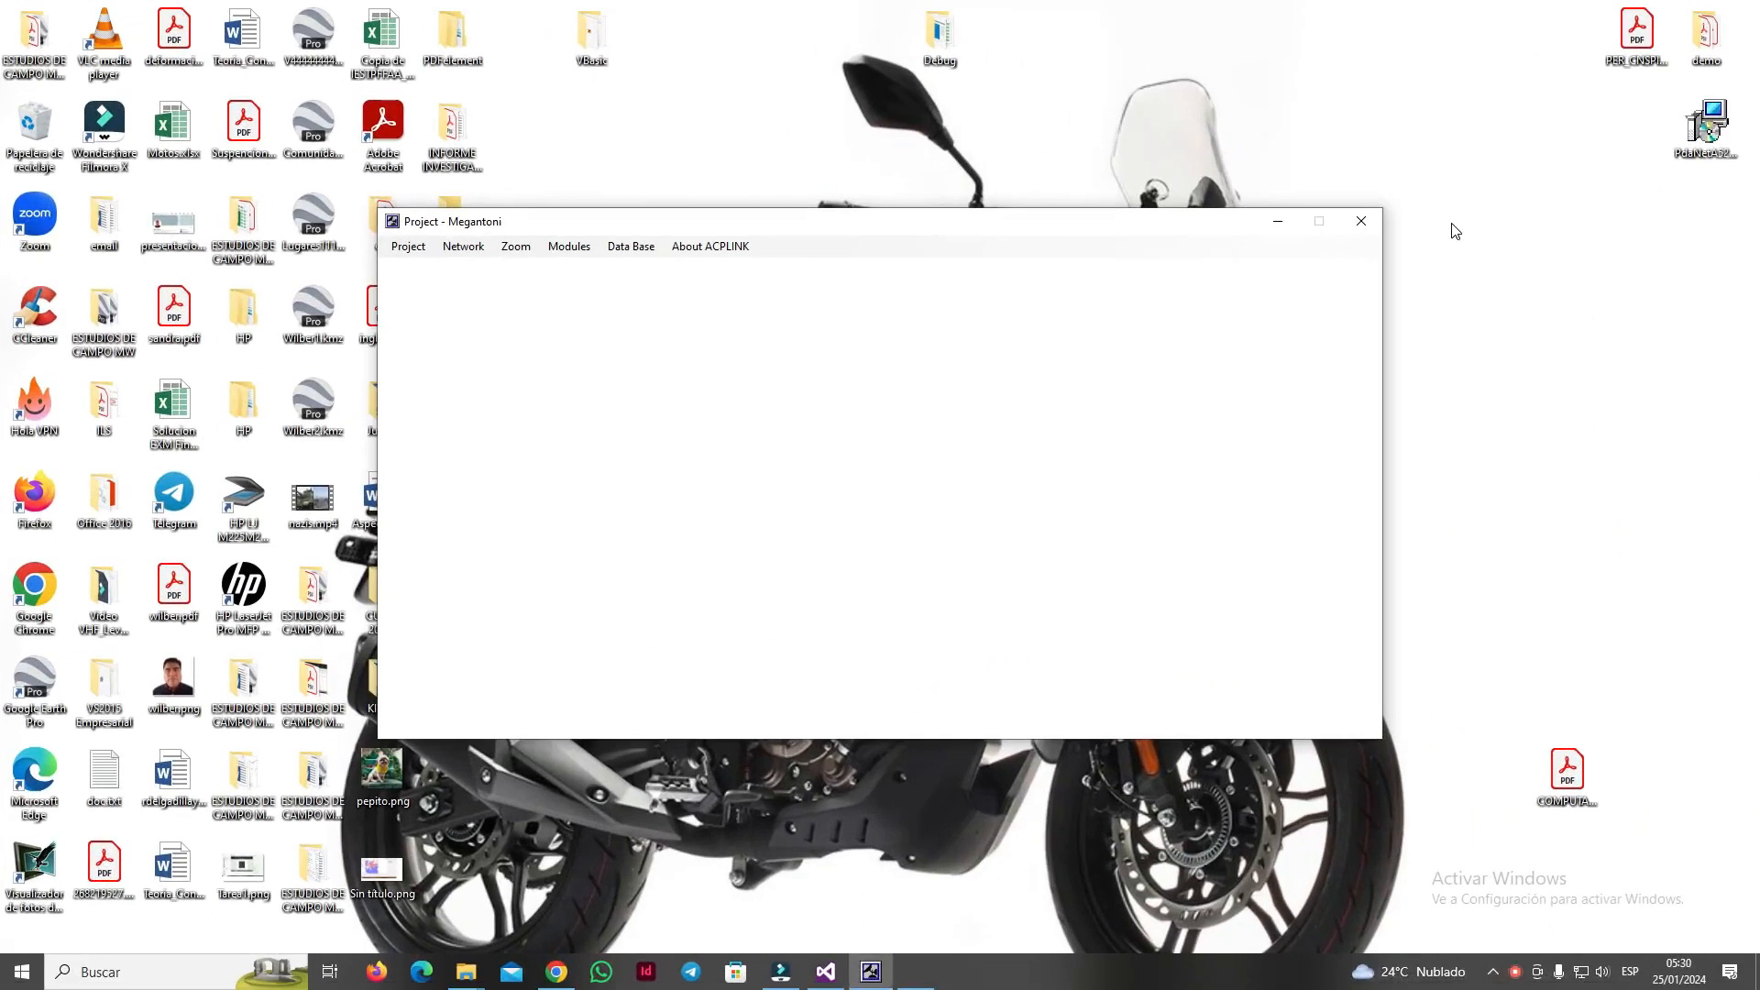
# - Switch to ACPLINK, start the Repeater Search module in the Megantoni project and launch Tracer in GE
pyautogui.click(569, 246)
pyautogui.click(569, 245)
pyautogui.click(570, 246)
pyautogui.click(579, 273)
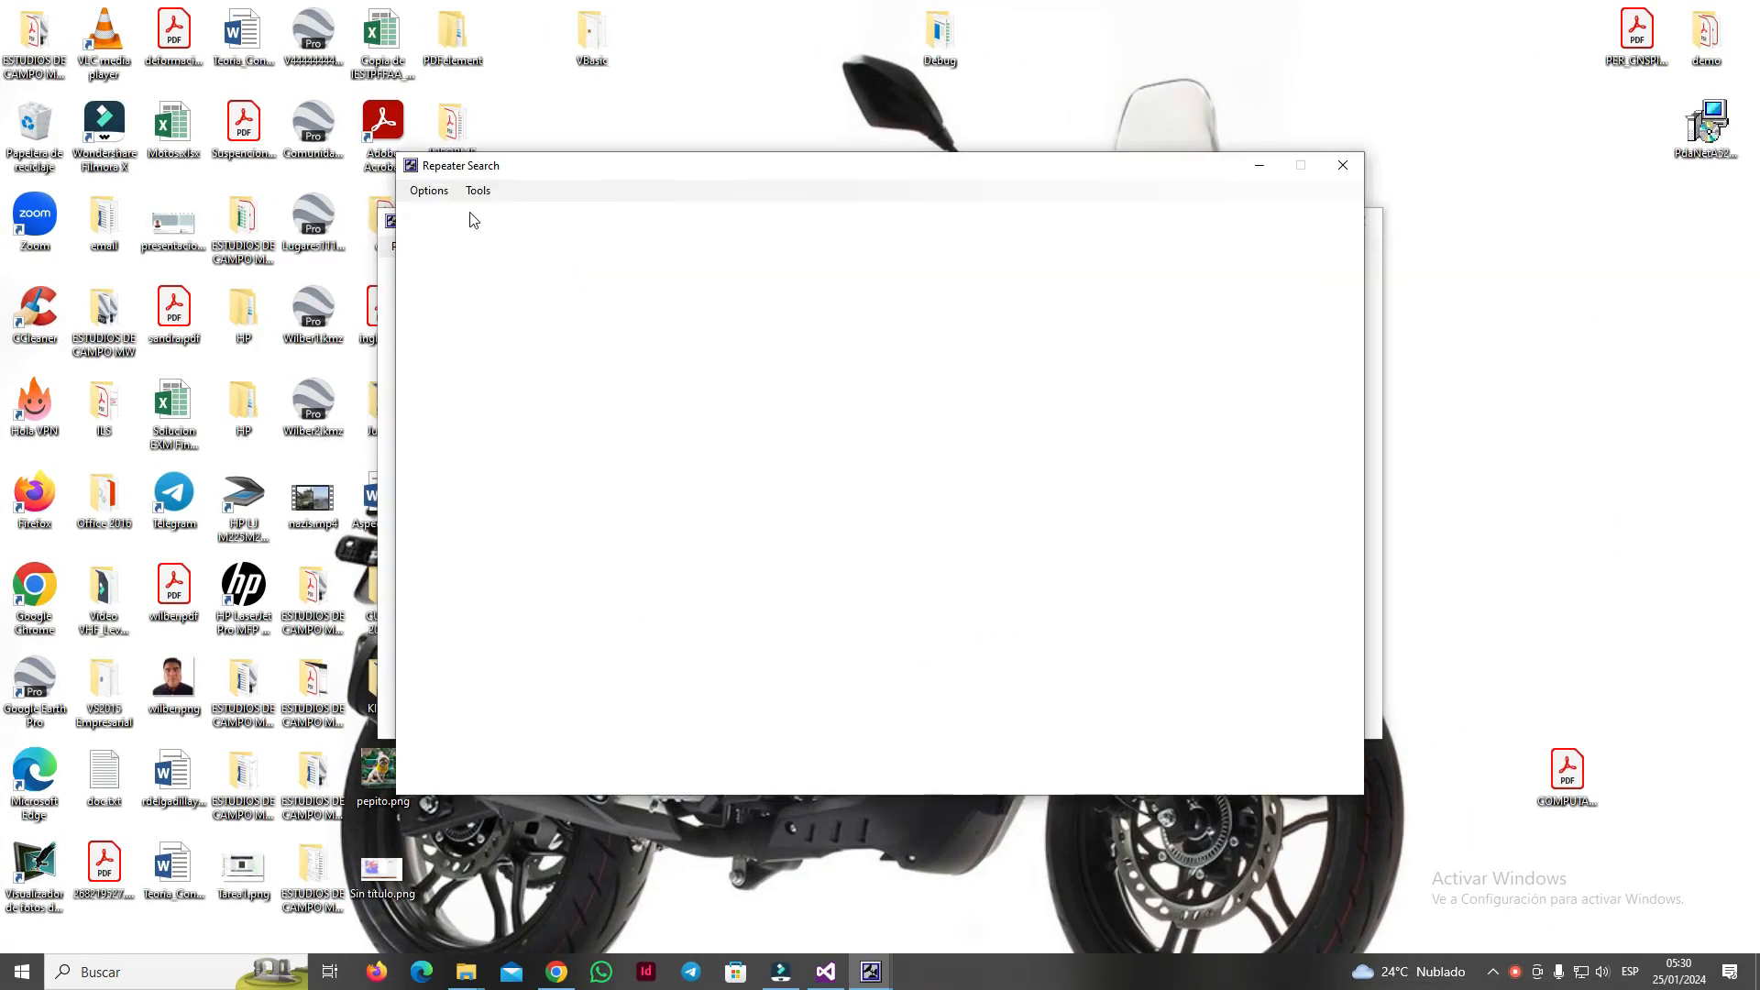
pyautogui.click(438, 191)
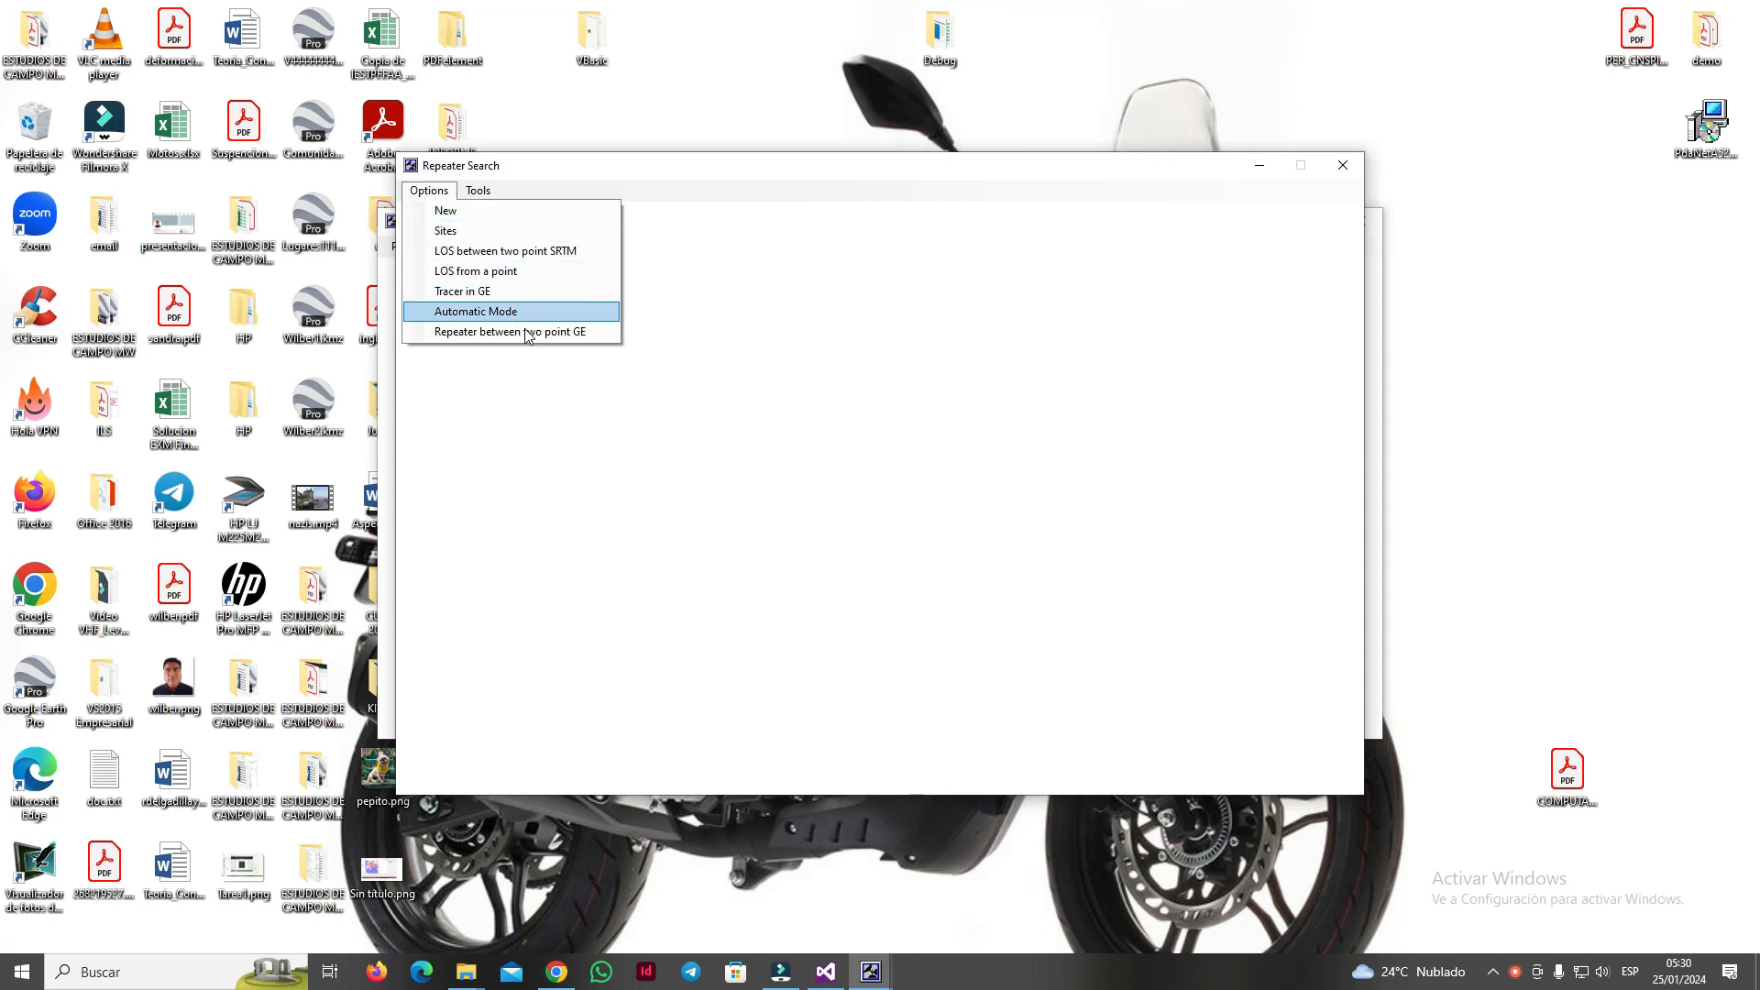
pyautogui.click(547, 291)
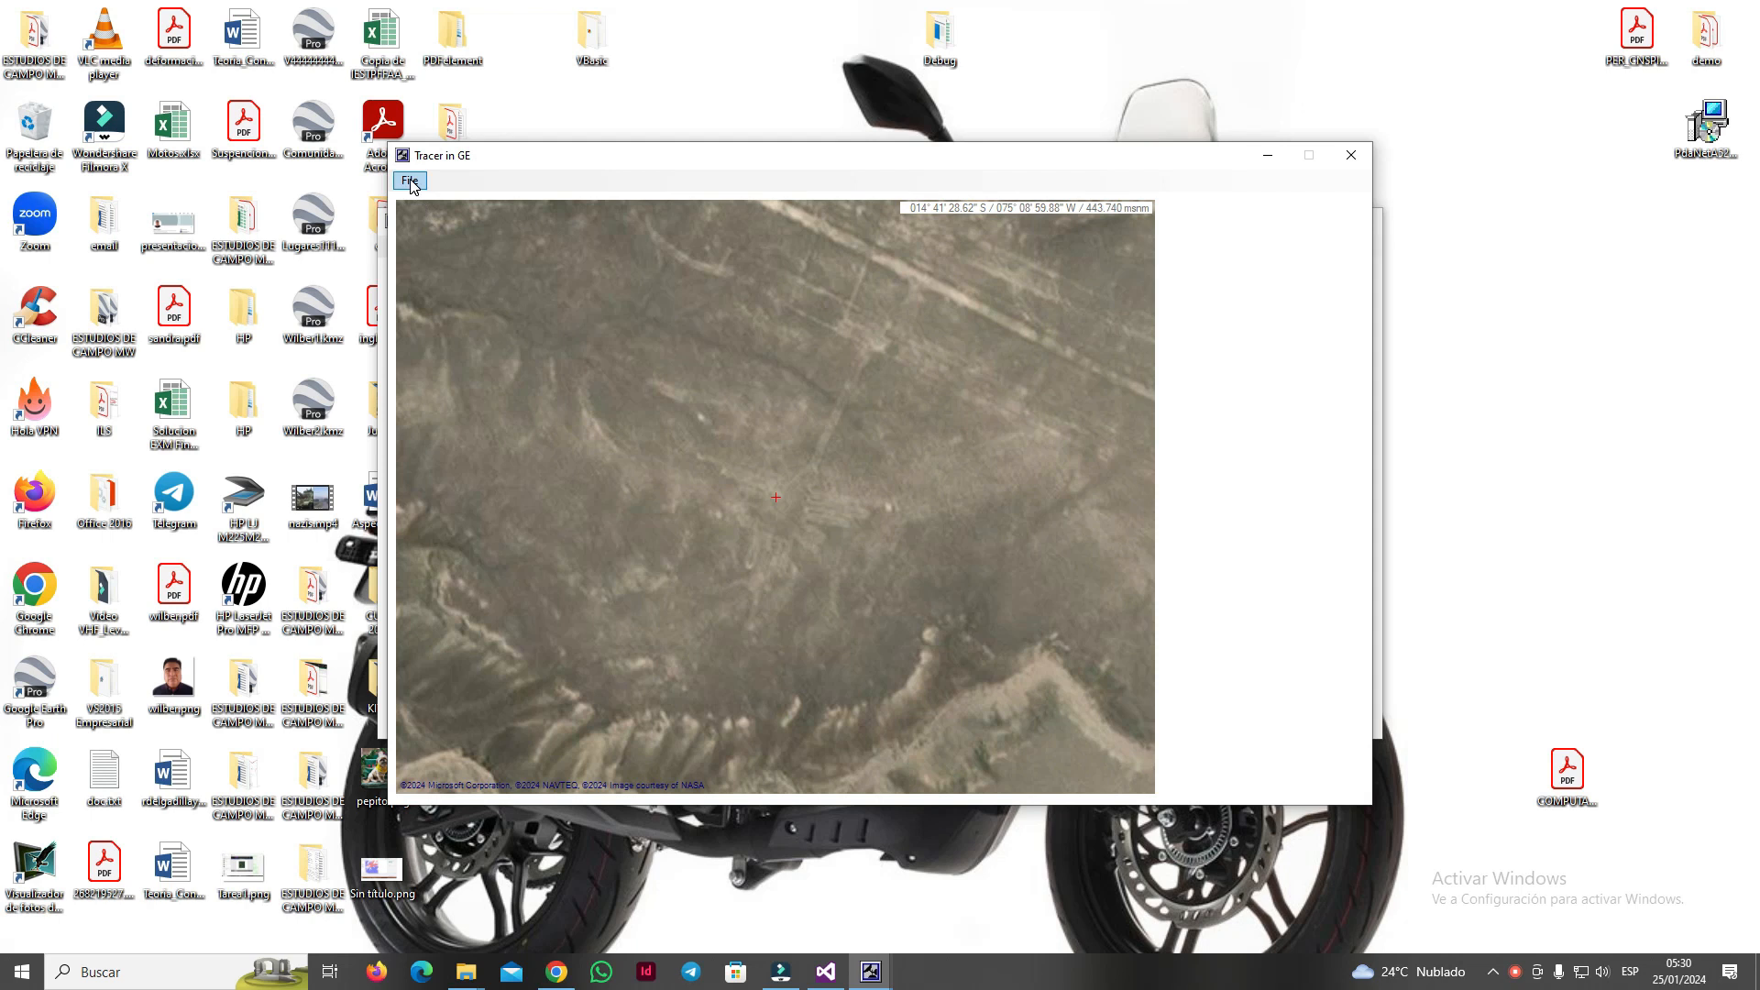
# - Start the tracer data link with Pachaconas as the initial site, 30 m antenna heights, 5800 MHz and LOS Only / Image mode
pyautogui.click(409, 182)
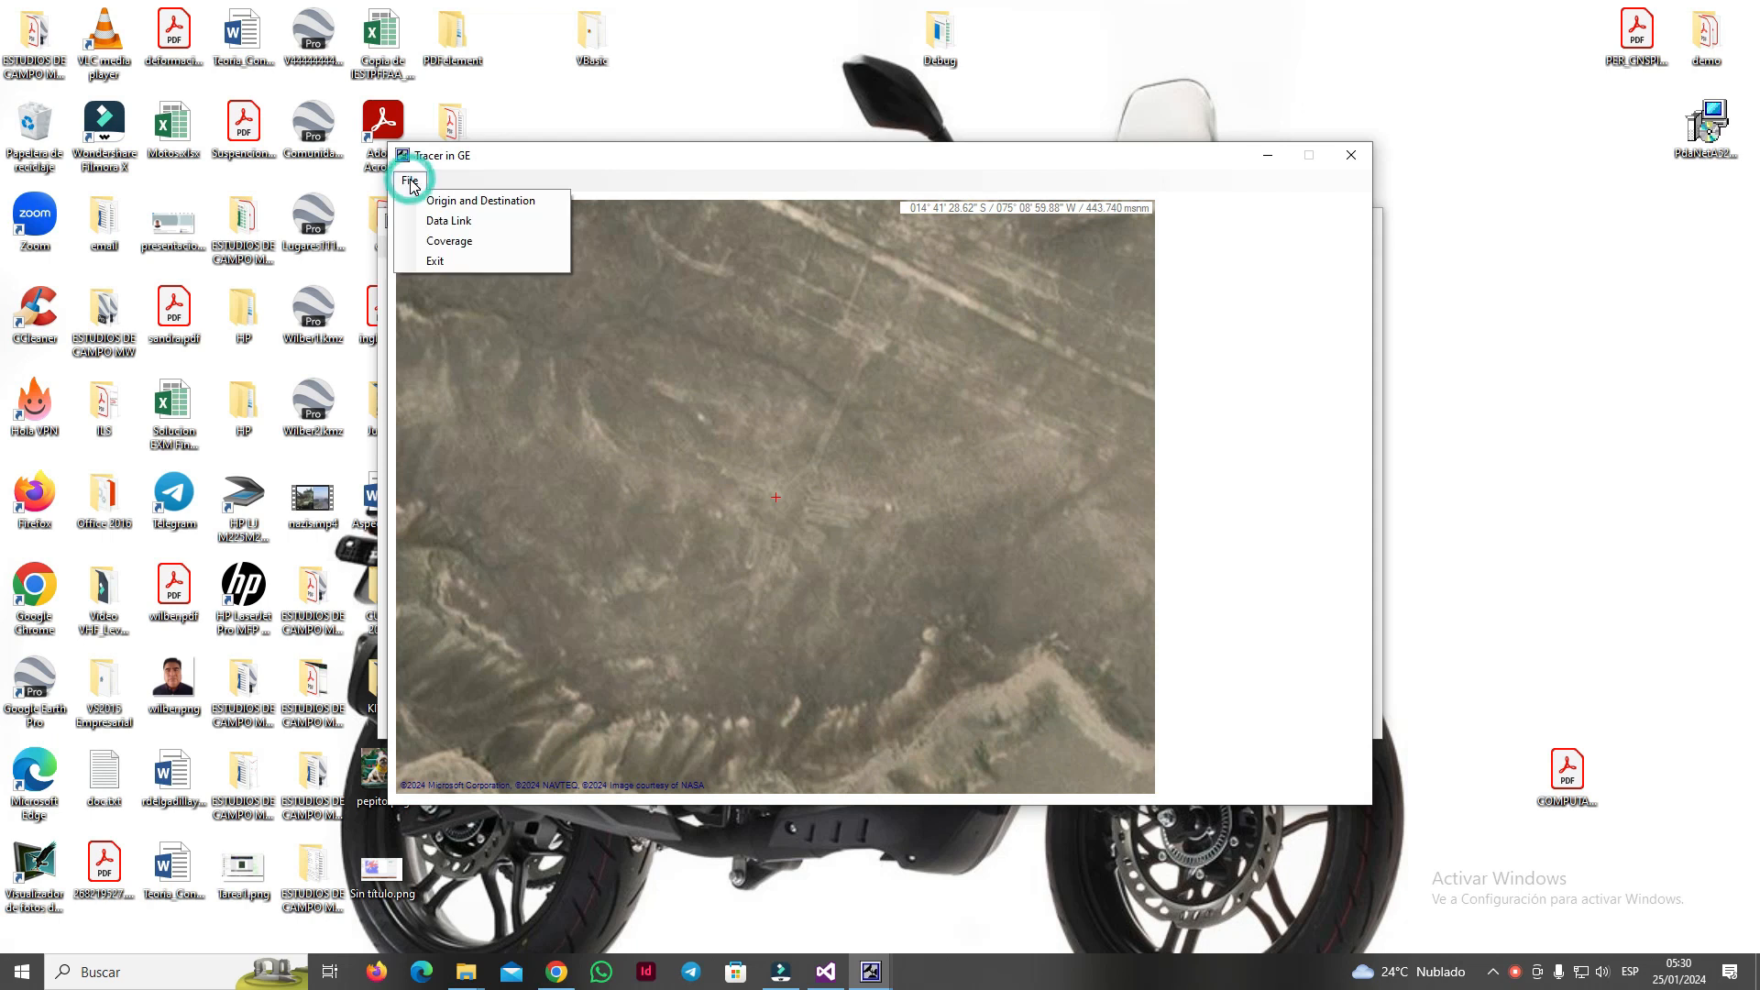
pyautogui.click(472, 221)
pyautogui.click(650, 236)
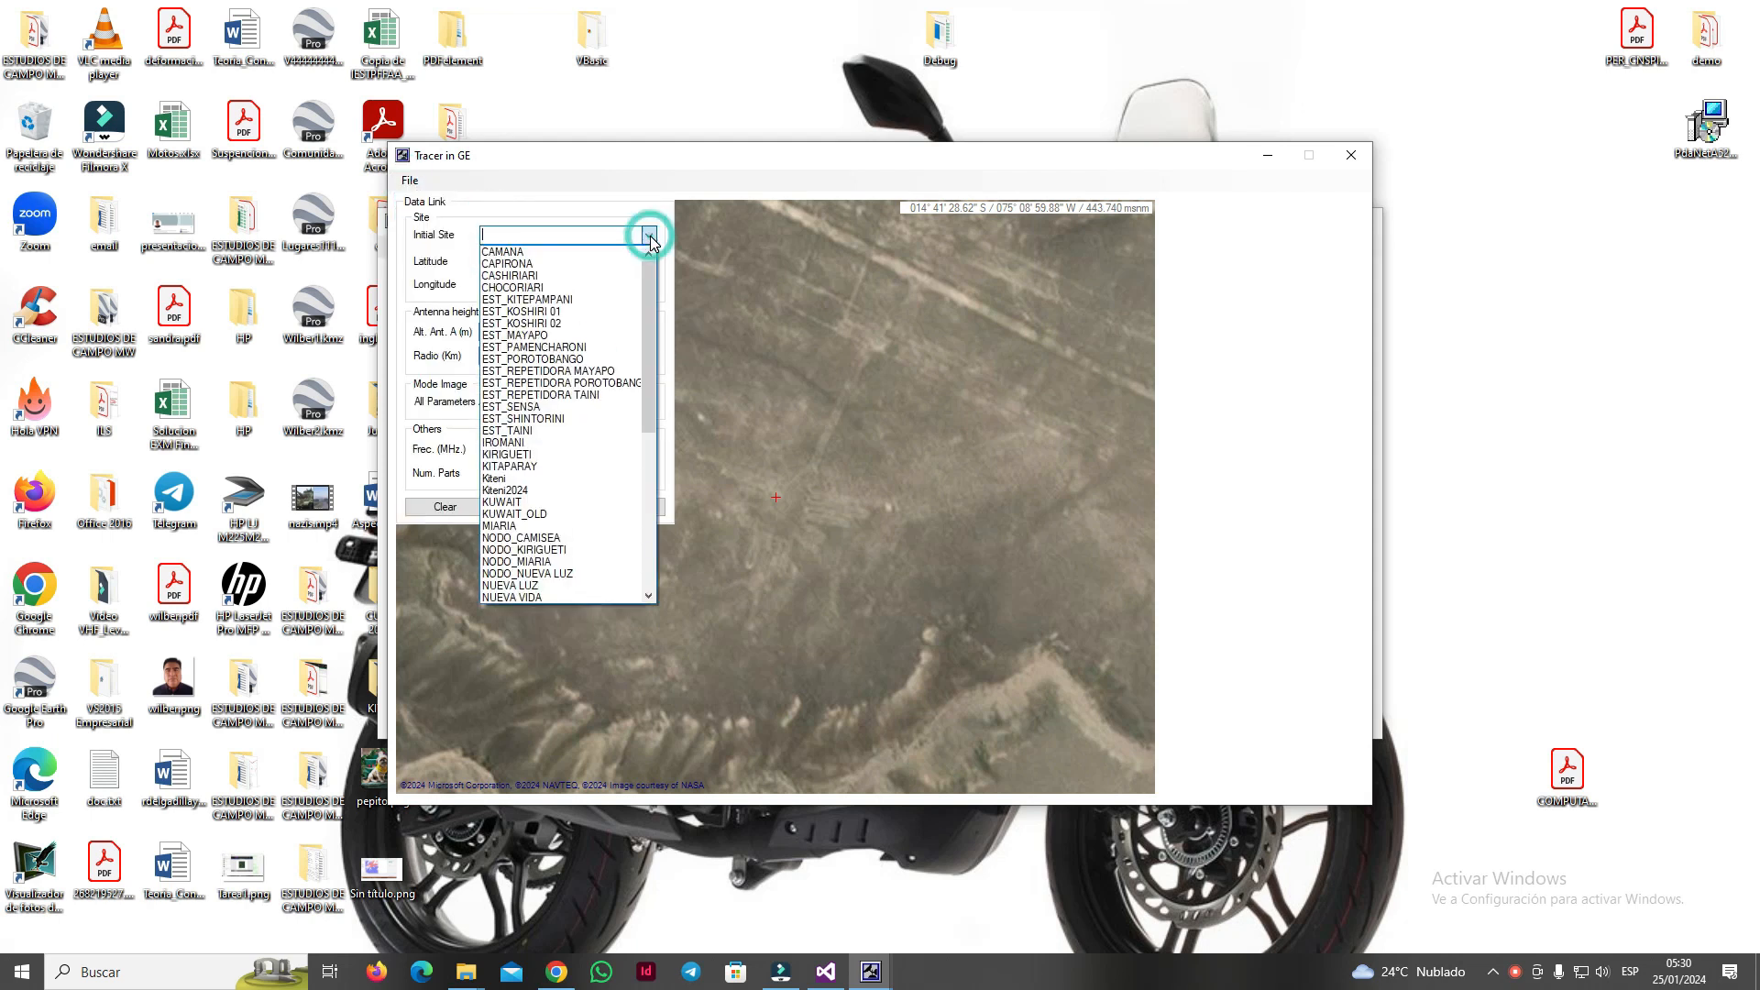
pyautogui.moveTo(652, 270); pyautogui.dragTo(647, 342)
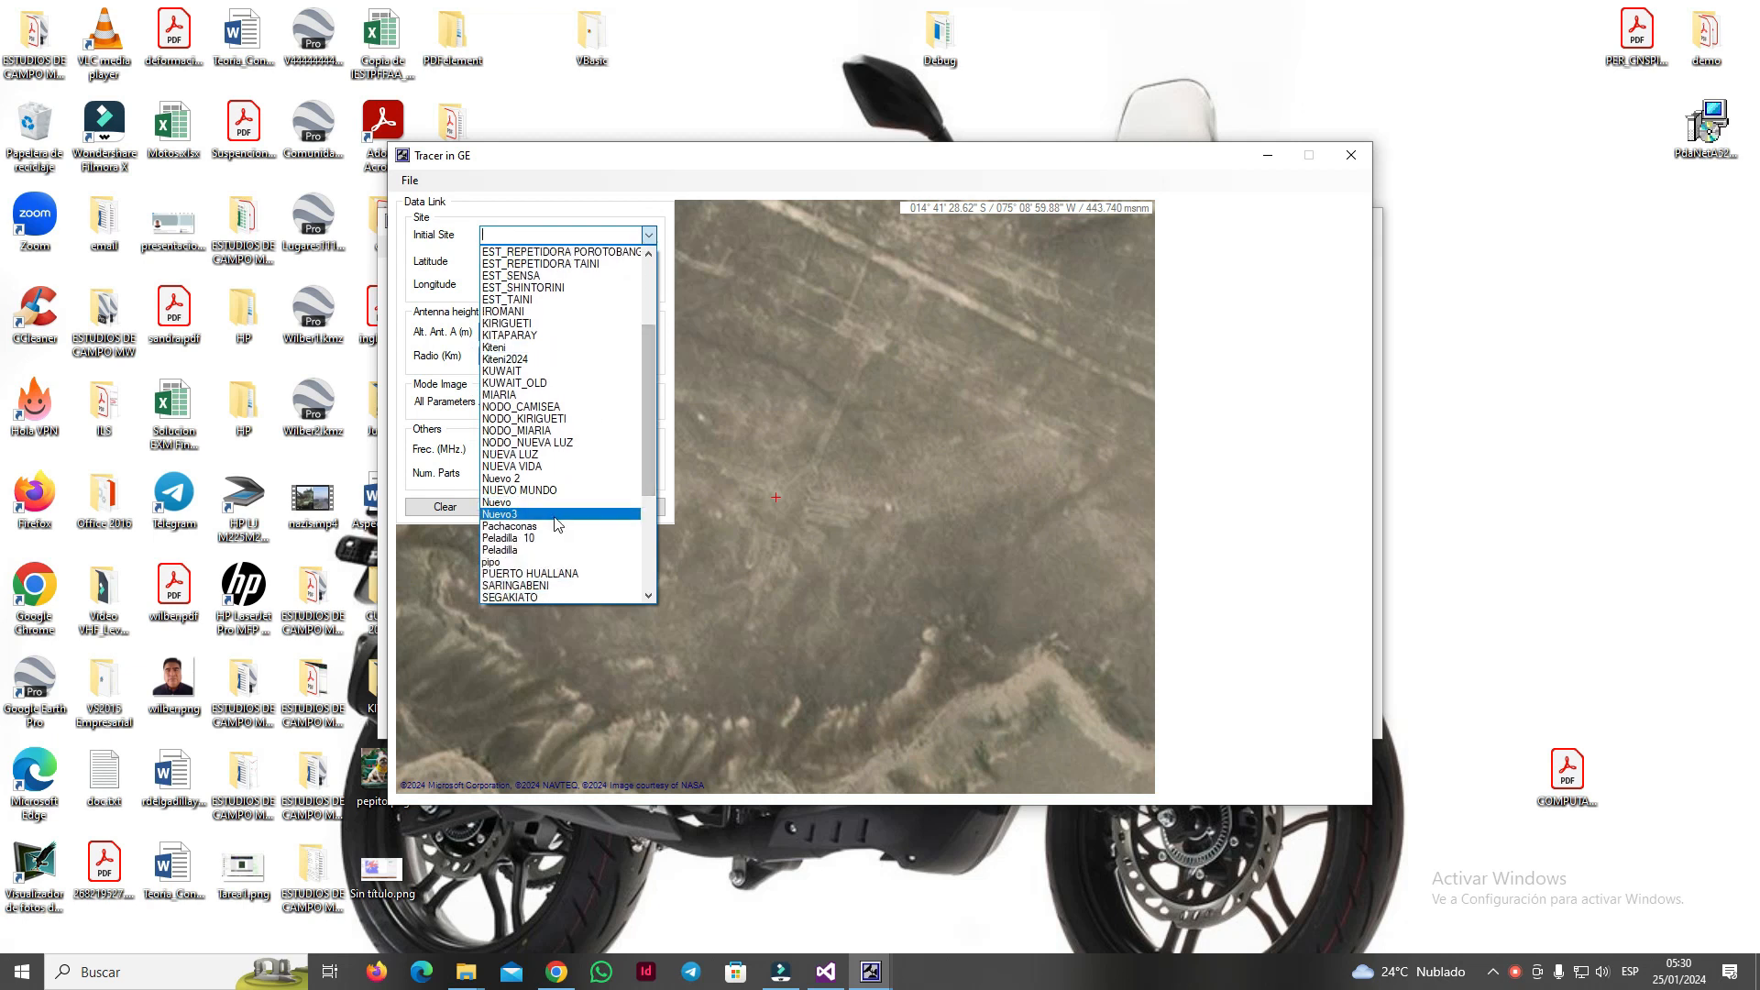
pyautogui.click(509, 503)
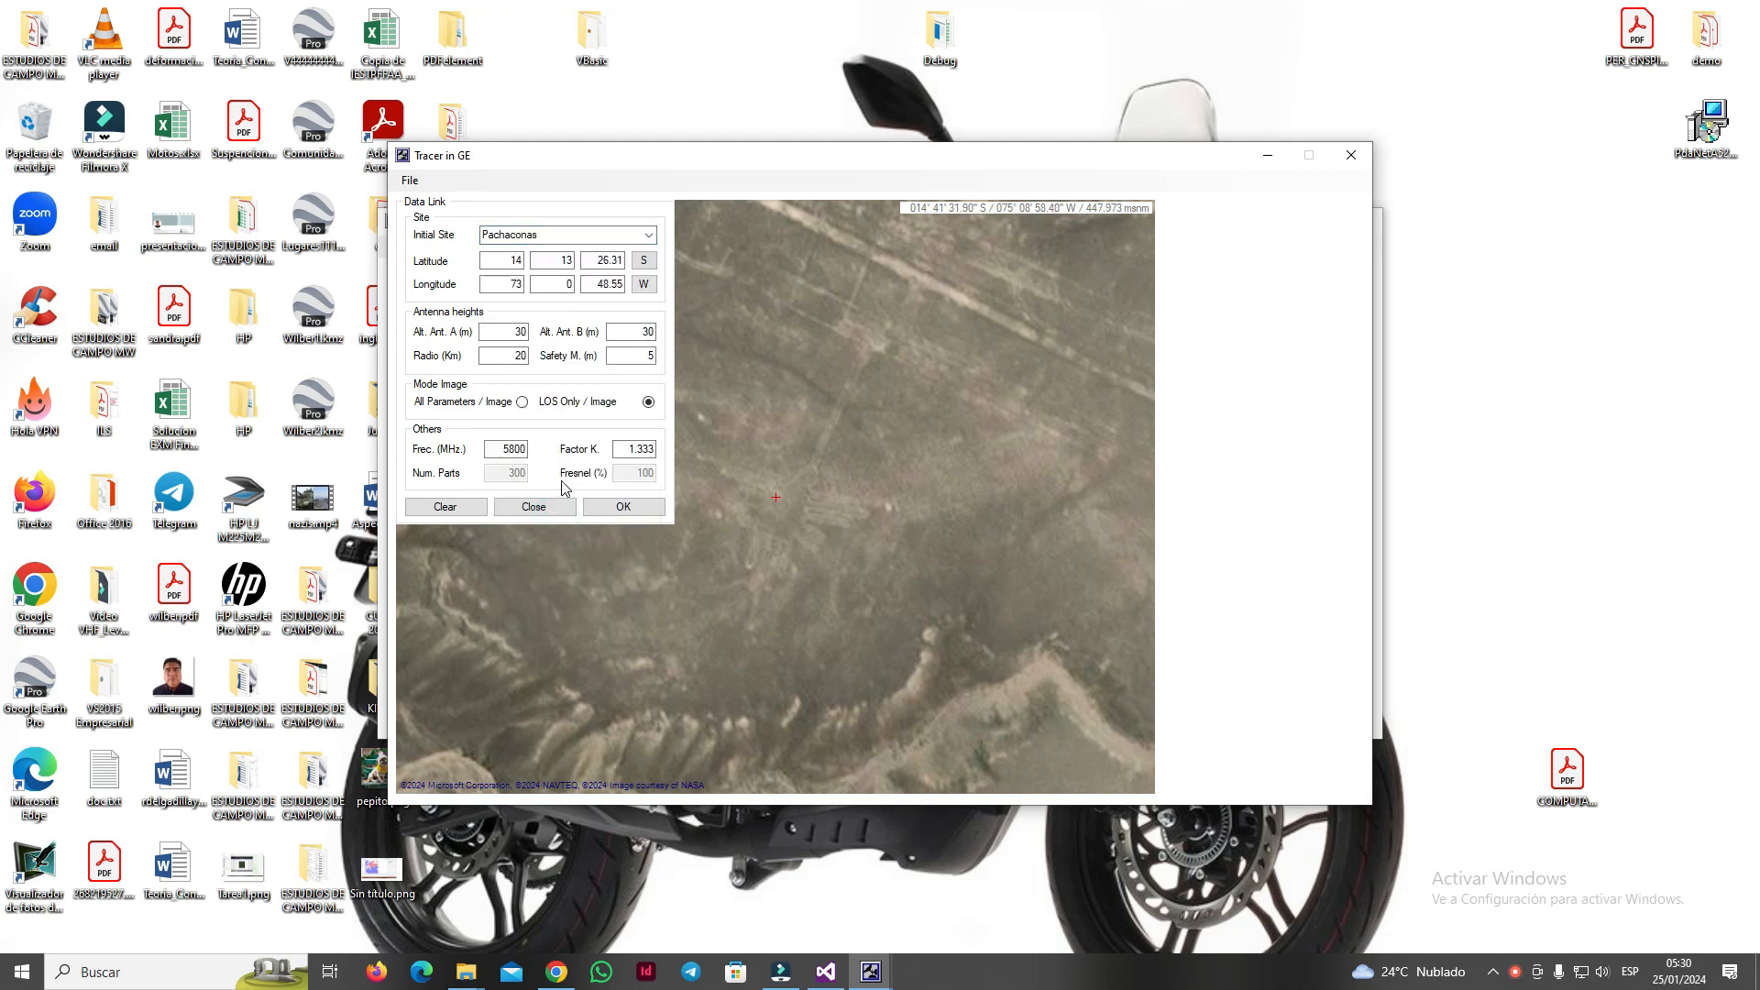
pyautogui.click(642, 509)
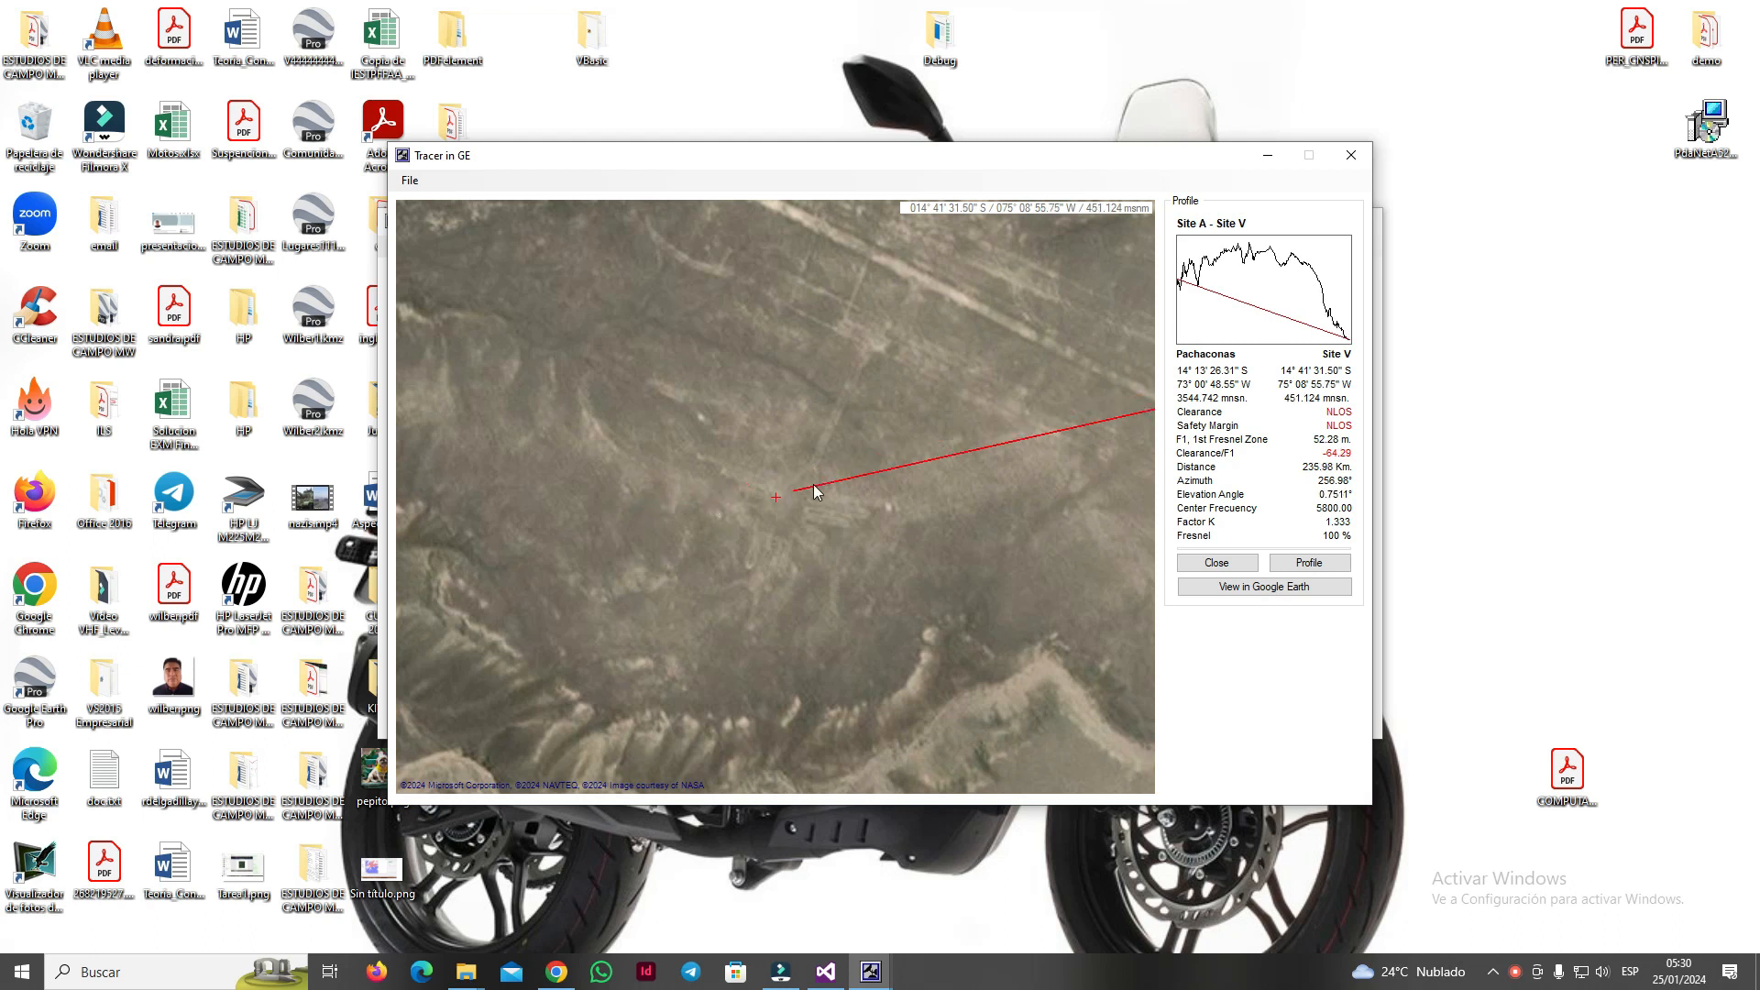
# - Locate the village of Pachaconas on the tracer's satellite map, where the traced line originates
pyautogui.scroll(-7, 790, 501)
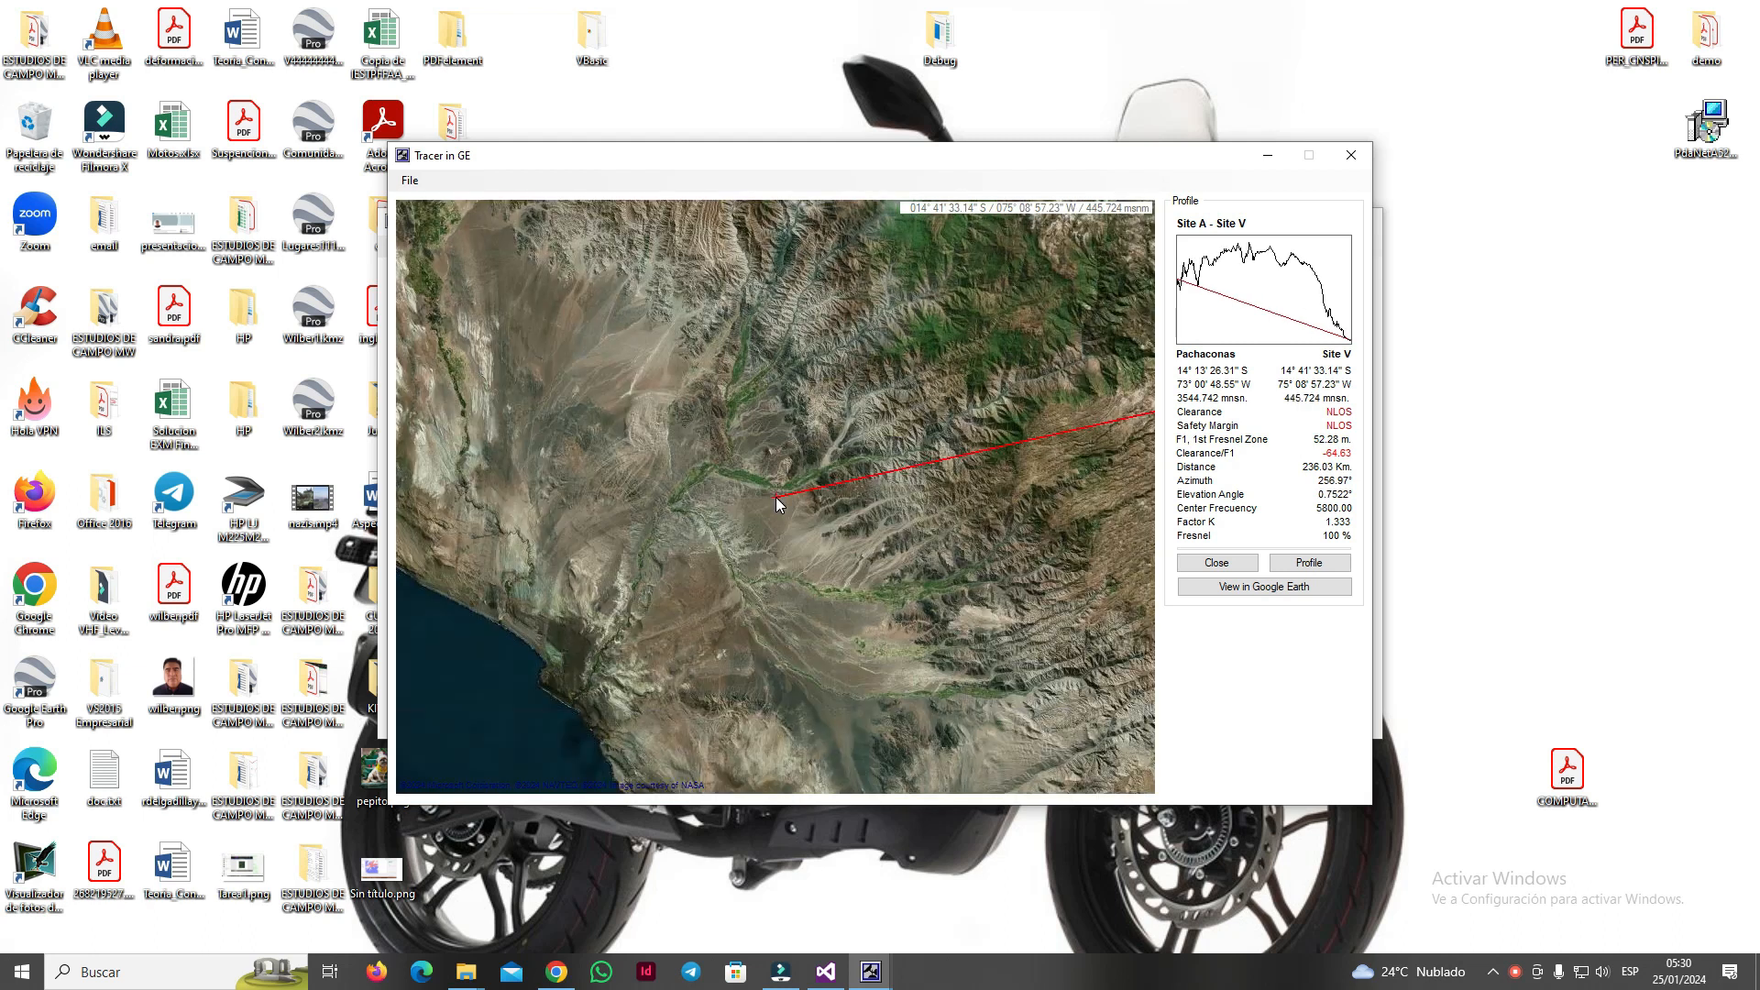
pyautogui.scroll(-2, 775, 497)
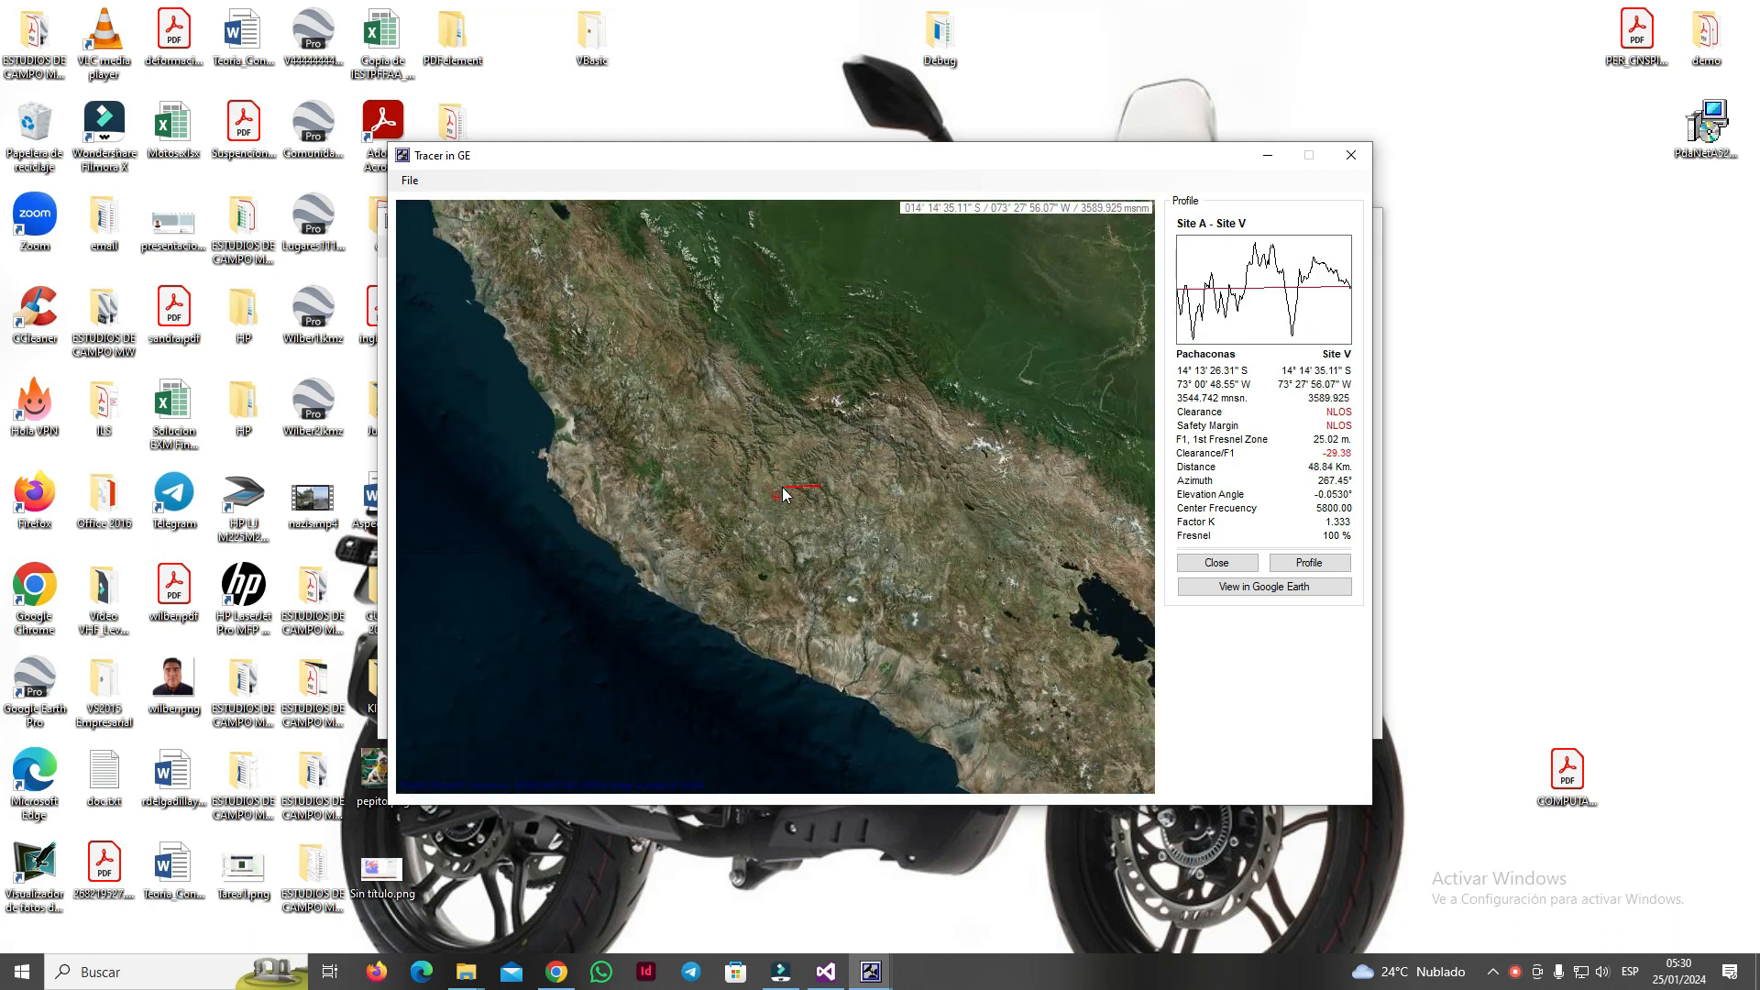
pyautogui.scroll(2, 776, 504)
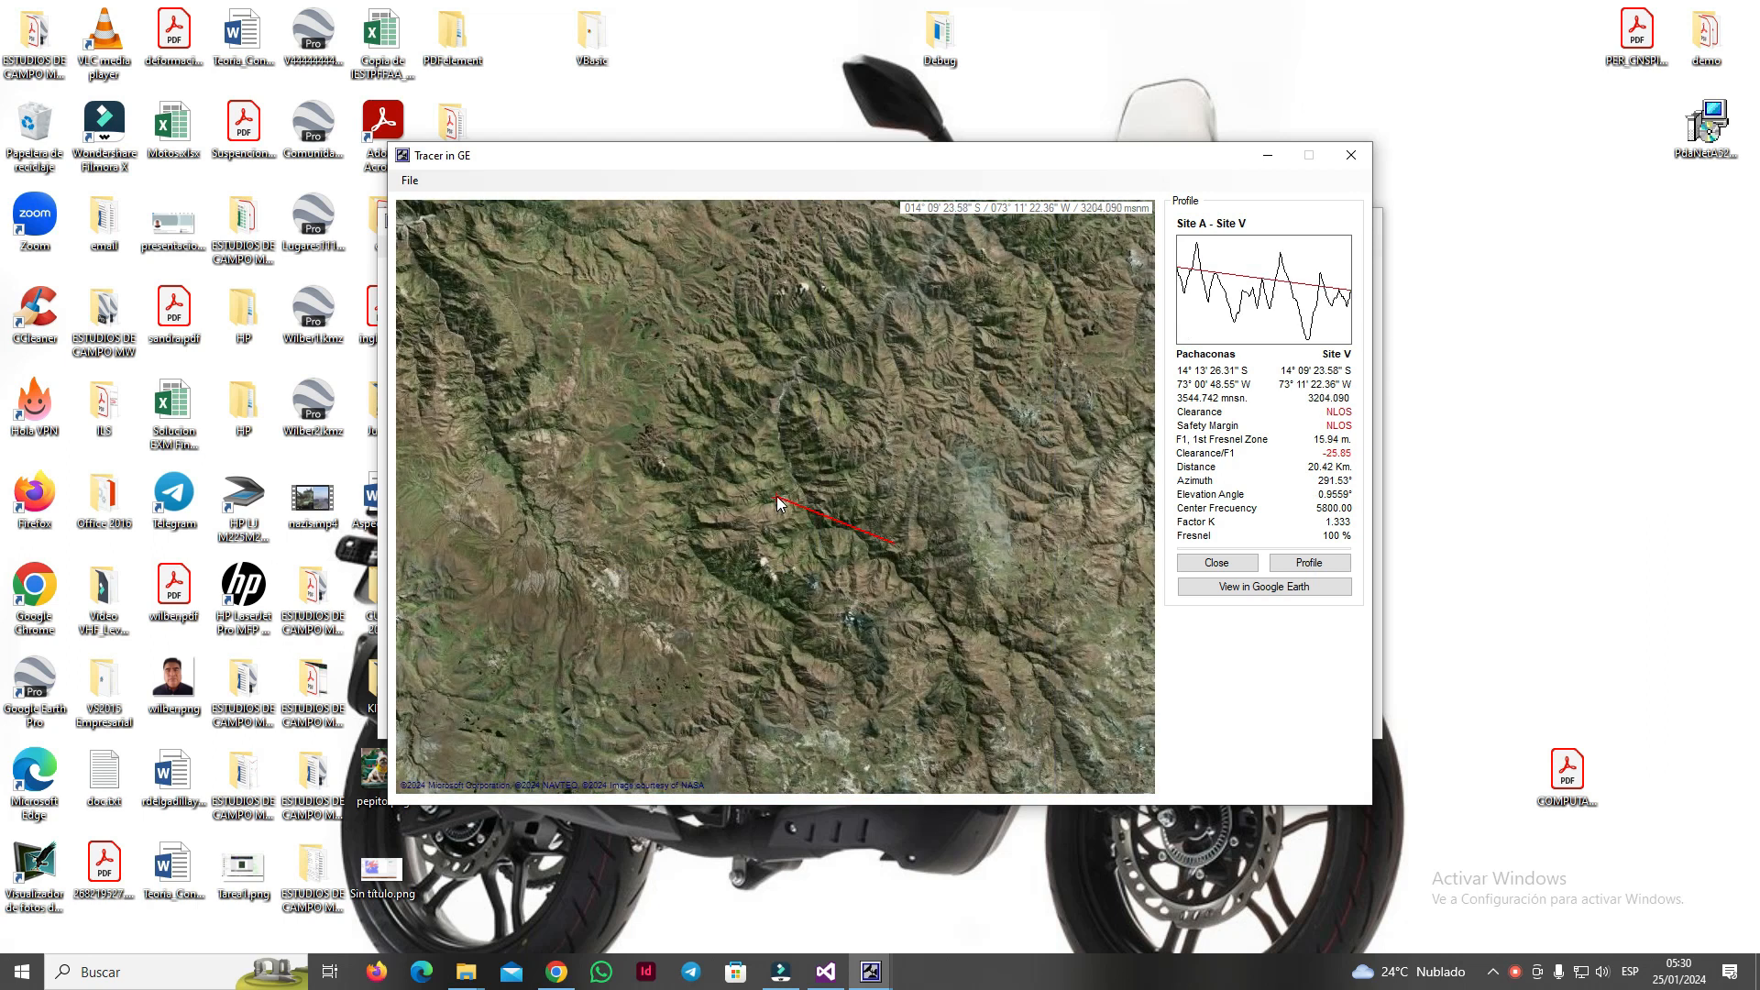
pyautogui.scroll(1, 776, 504)
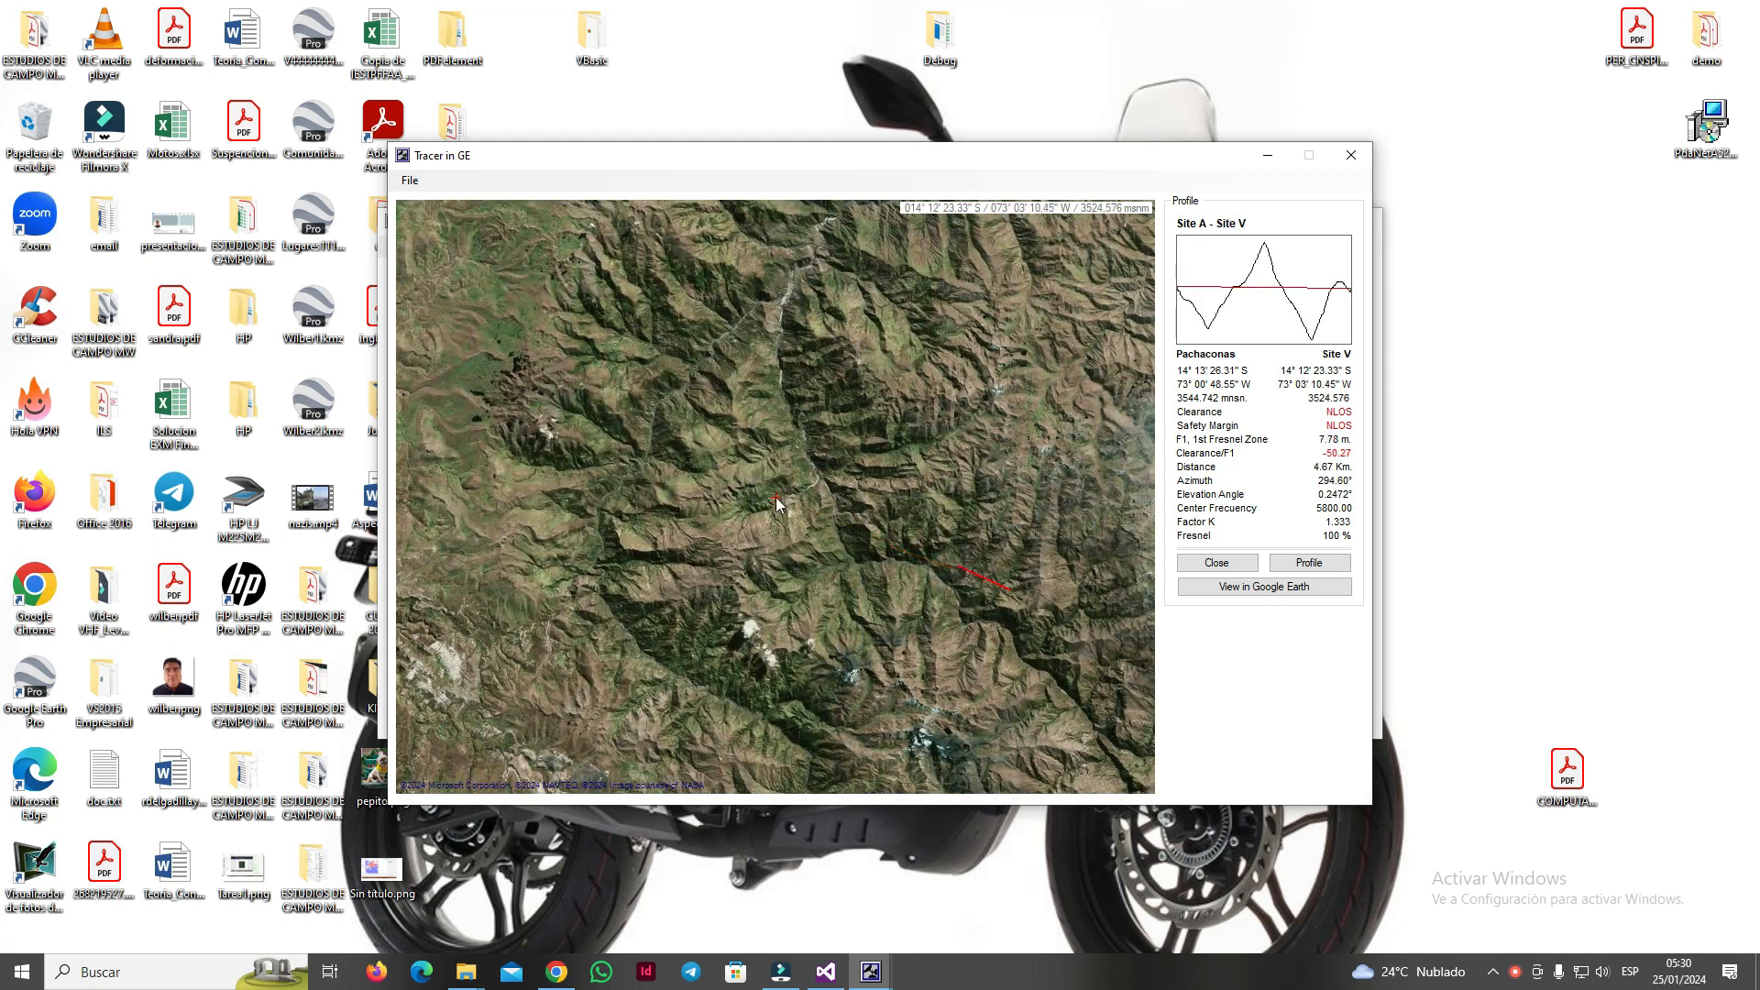
pyautogui.scroll(2, 777, 503)
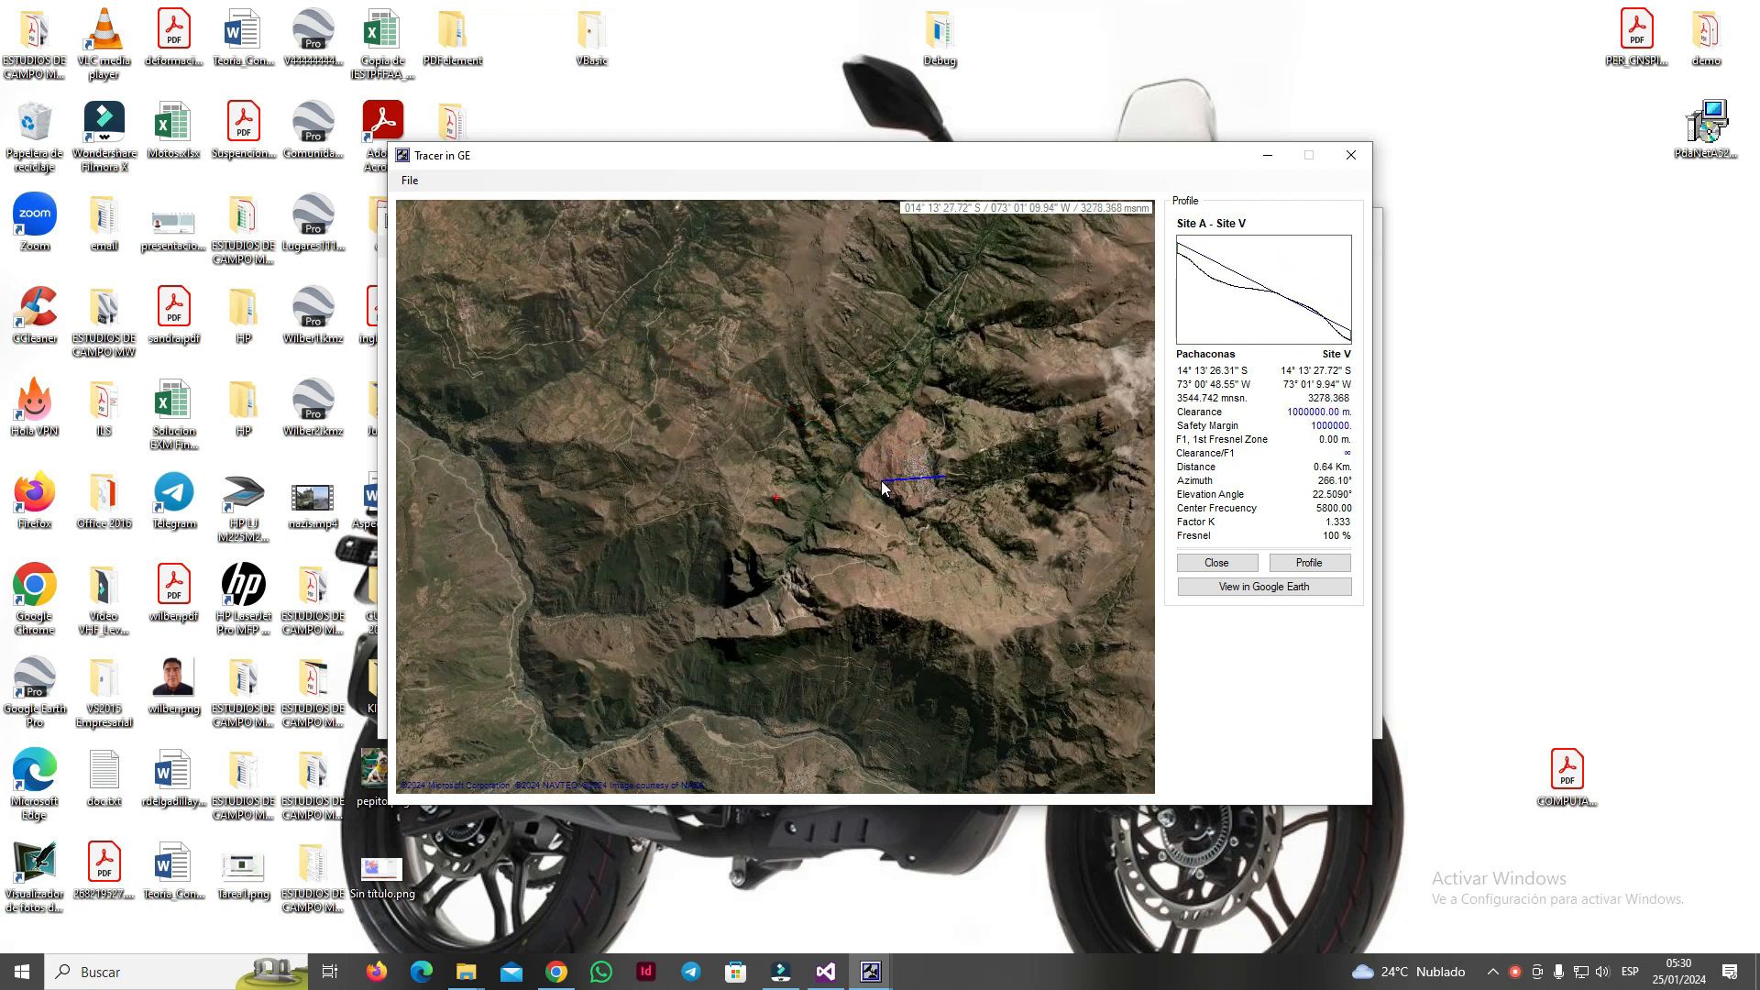
pyautogui.scroll(3, 883, 488)
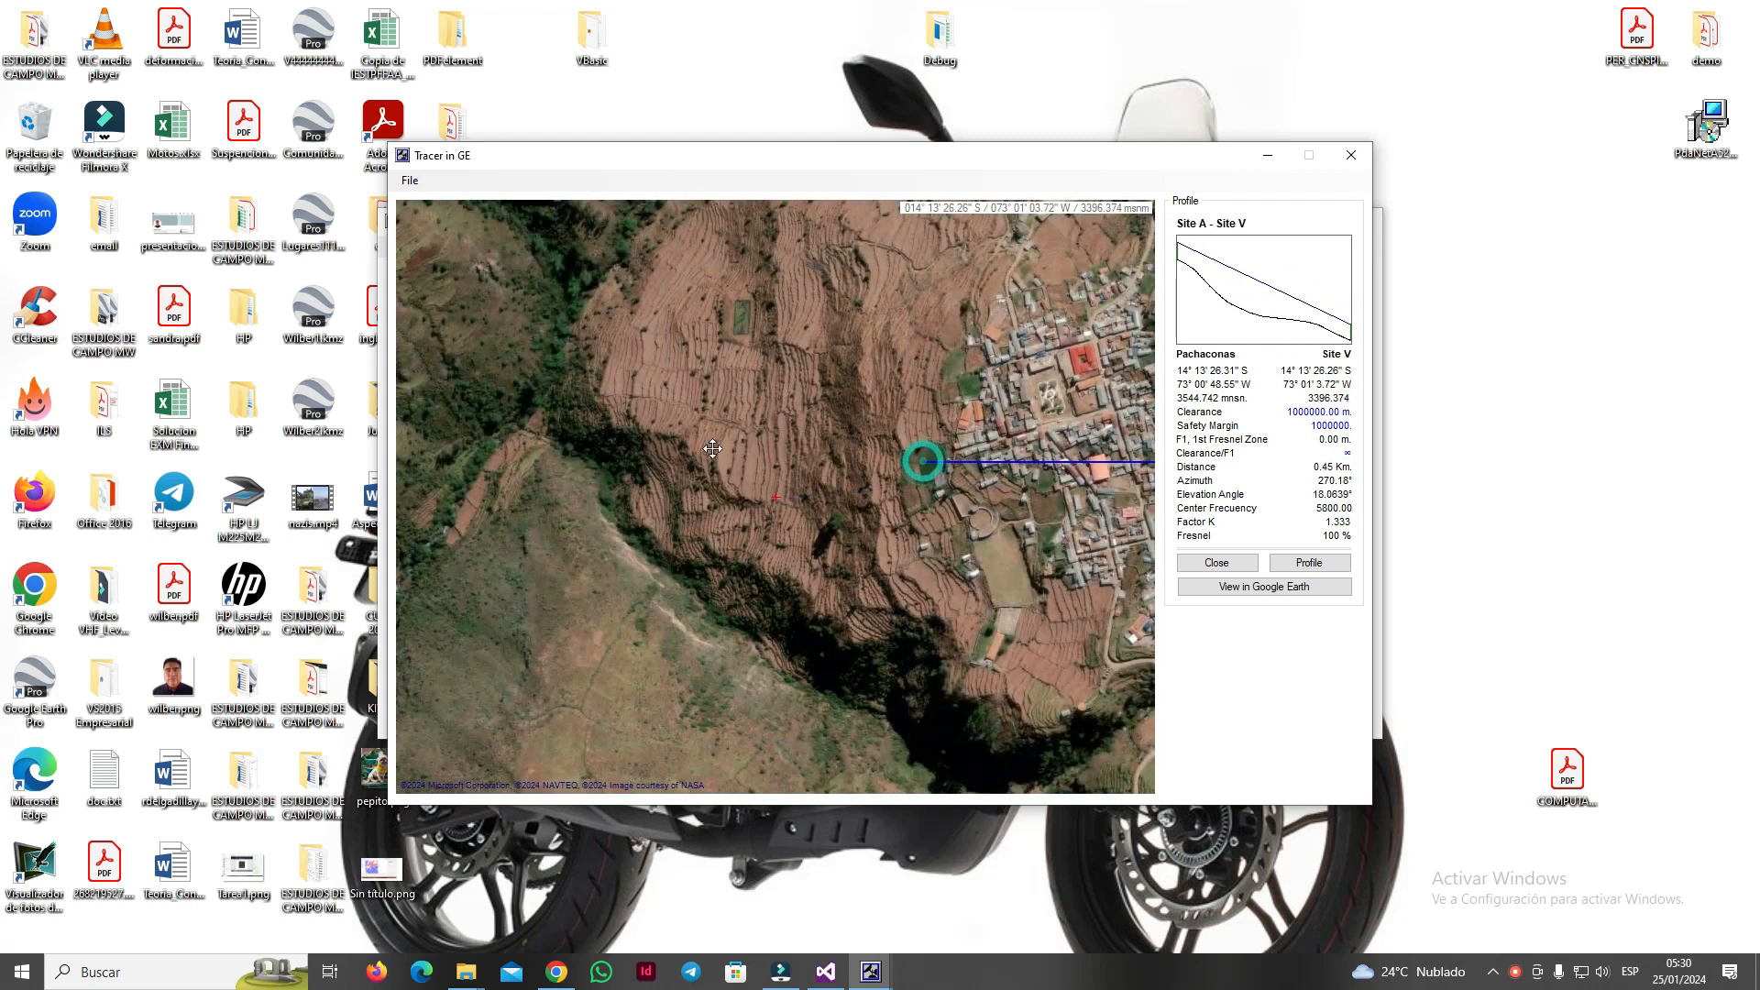
pyautogui.moveTo(925, 460); pyautogui.dragTo(629, 449)
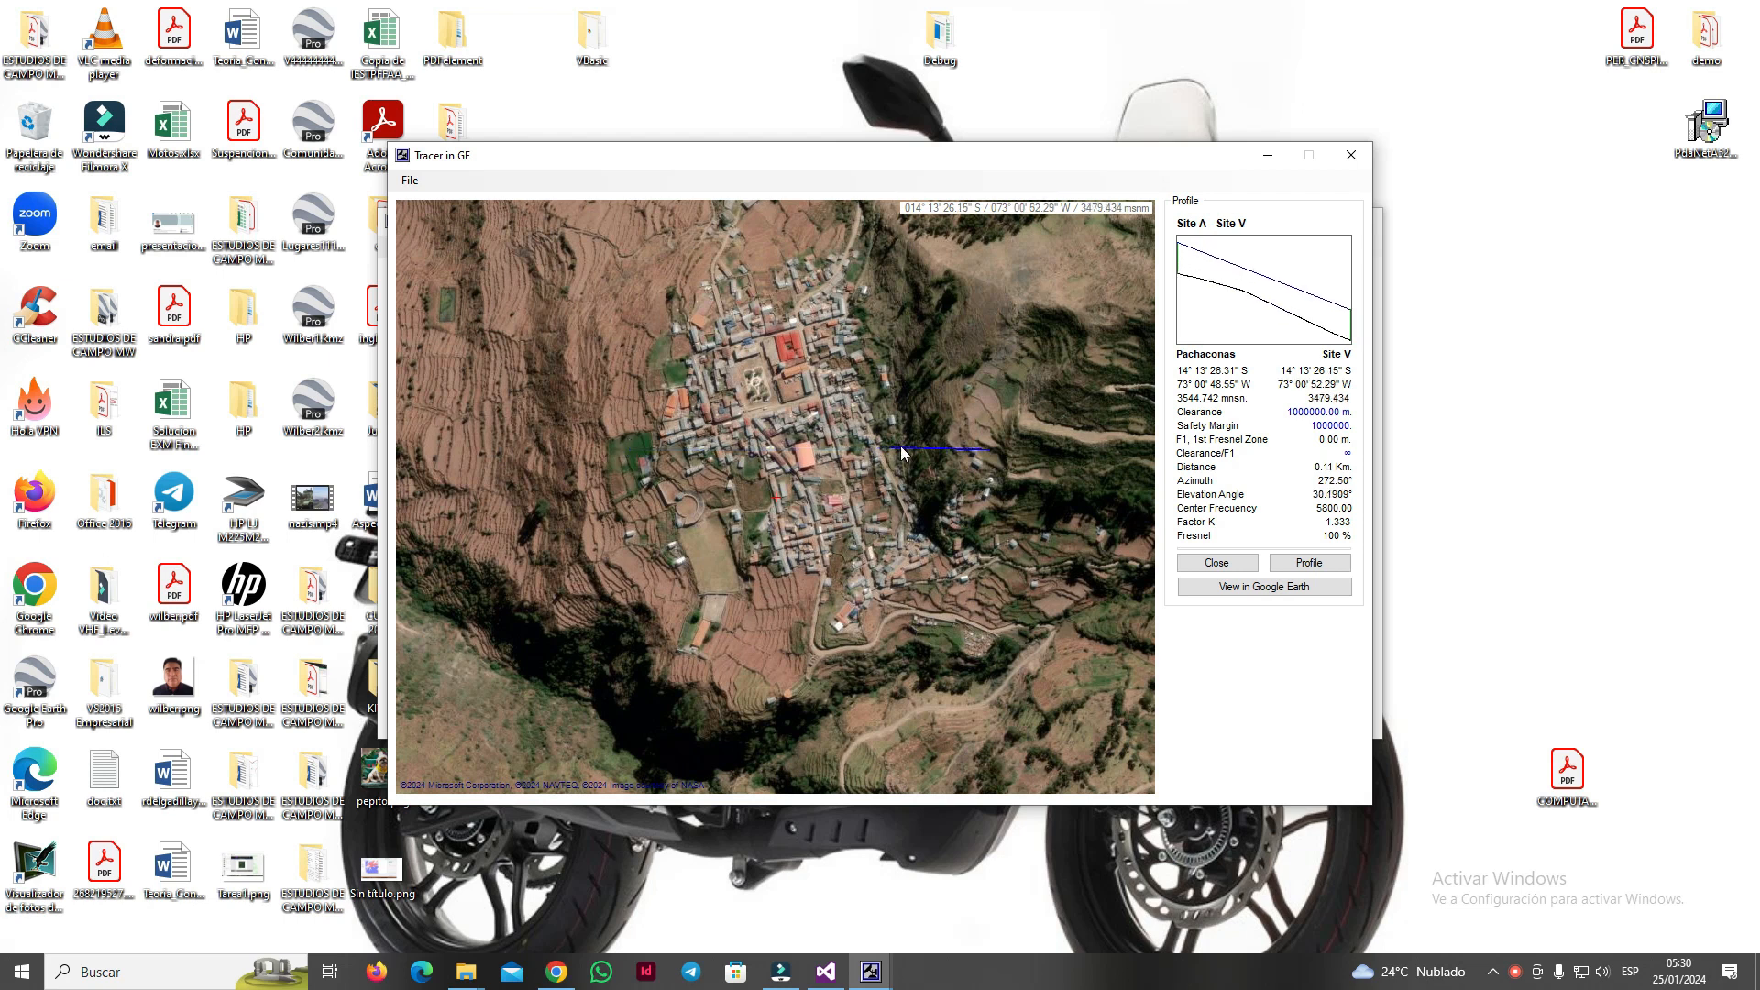
pyautogui.scroll(1, 1013, 399)
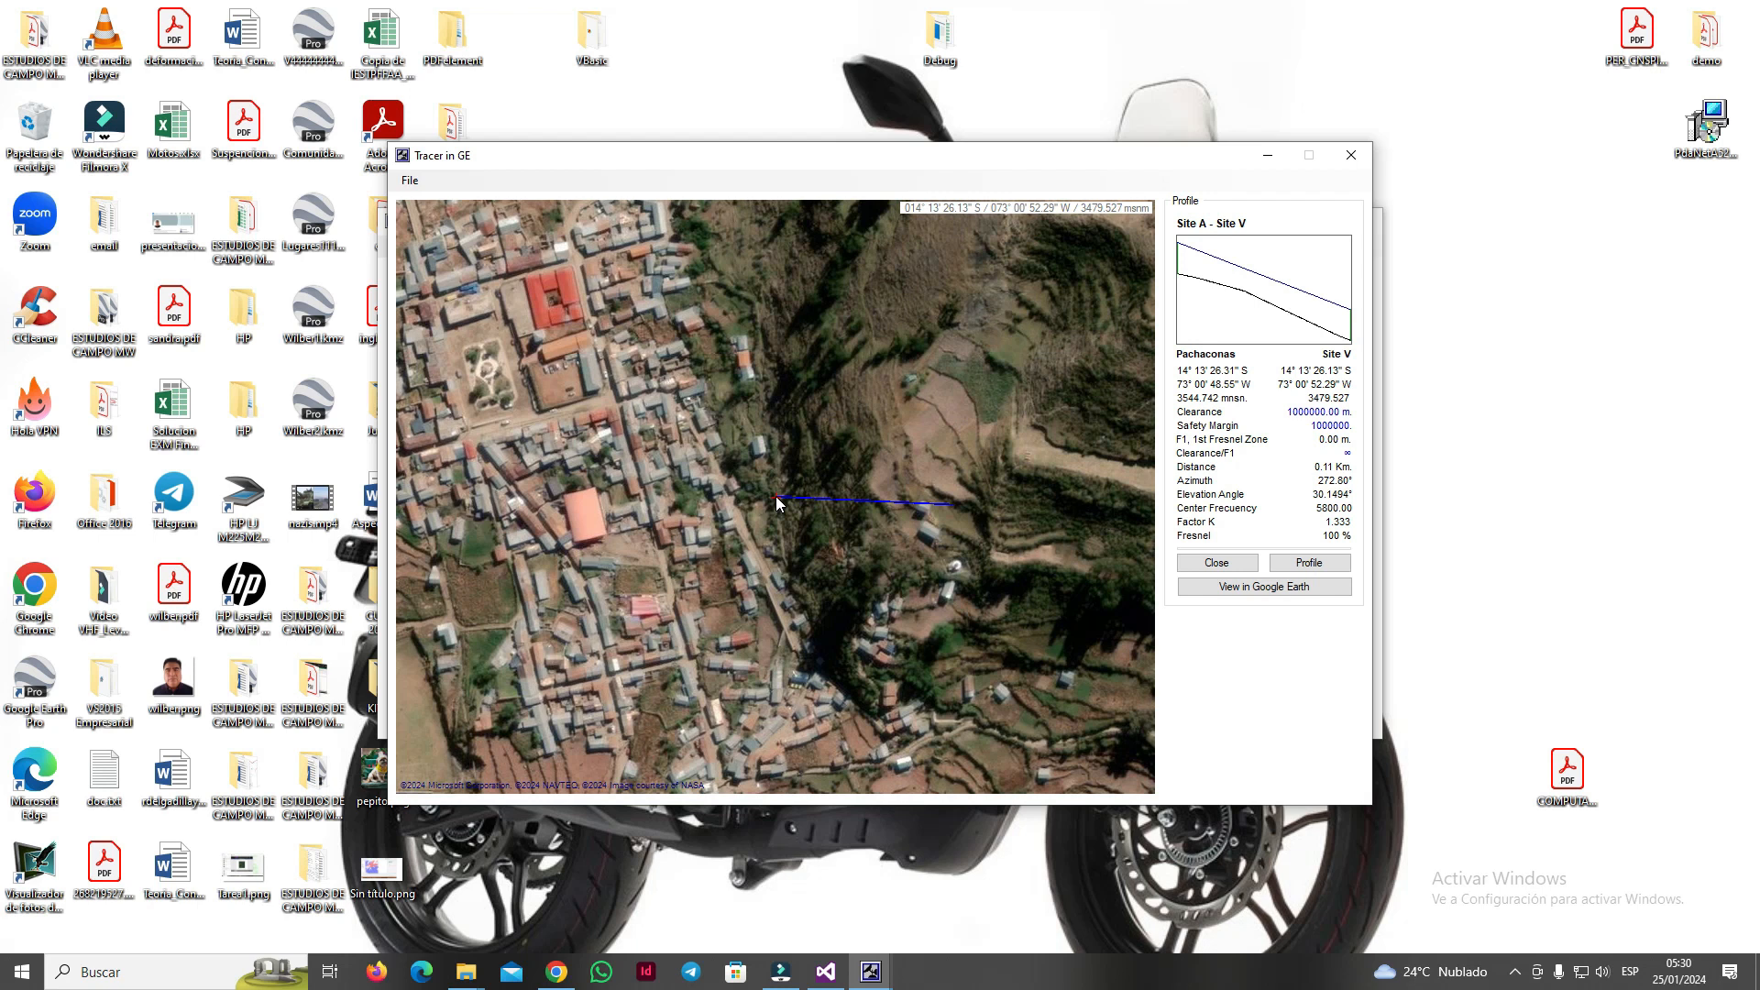
# - Check the line of sight from Pachaconas to trial points on the terrain to the west, southwest and south
pyautogui.scroll(-2, 816, 485)
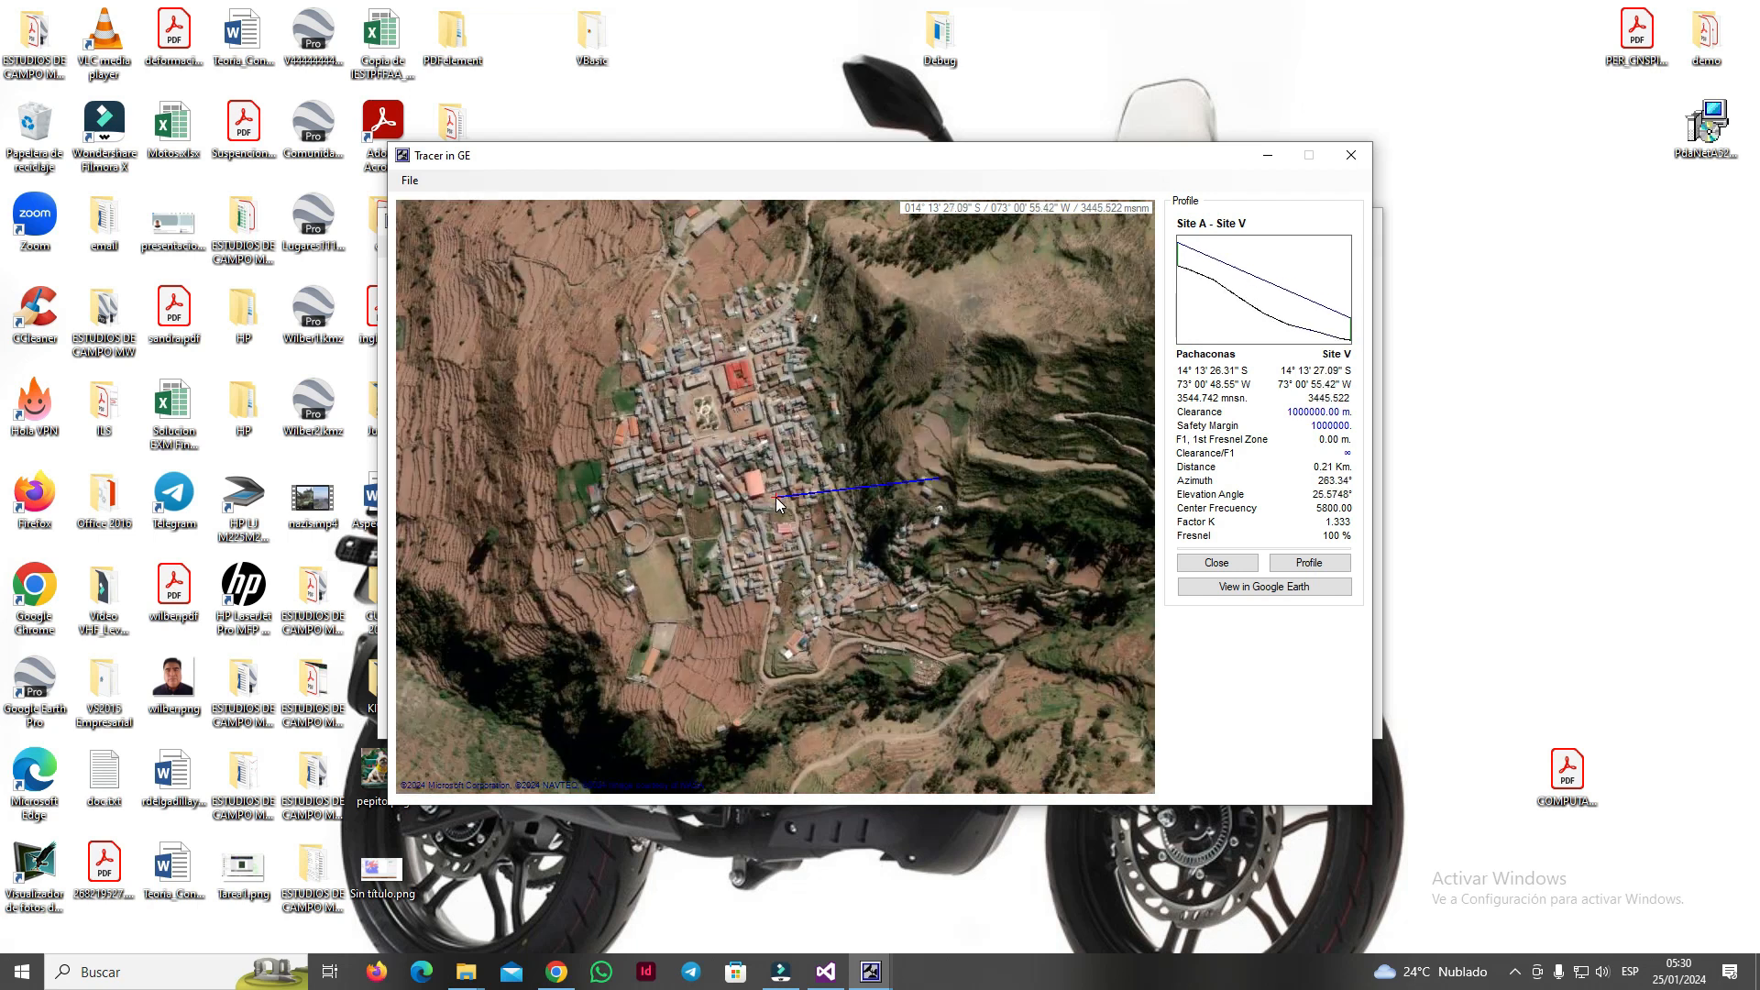
pyautogui.scroll(-2, 777, 502)
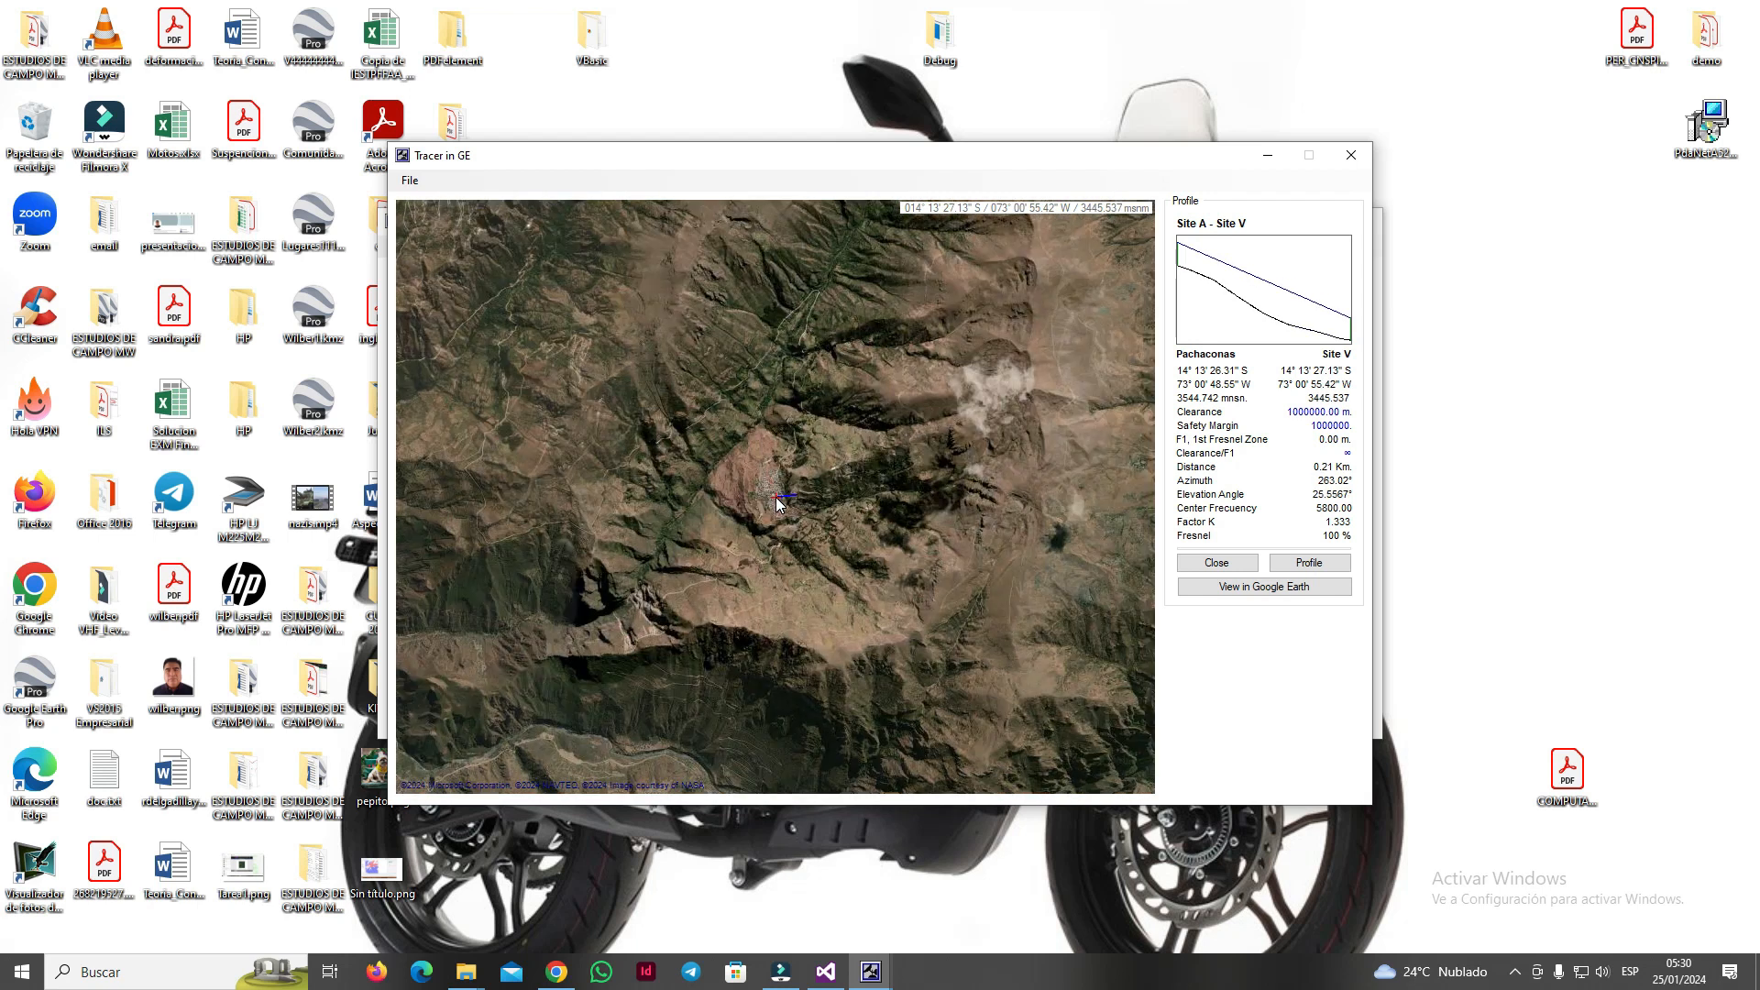
pyautogui.scroll(-2, 777, 502)
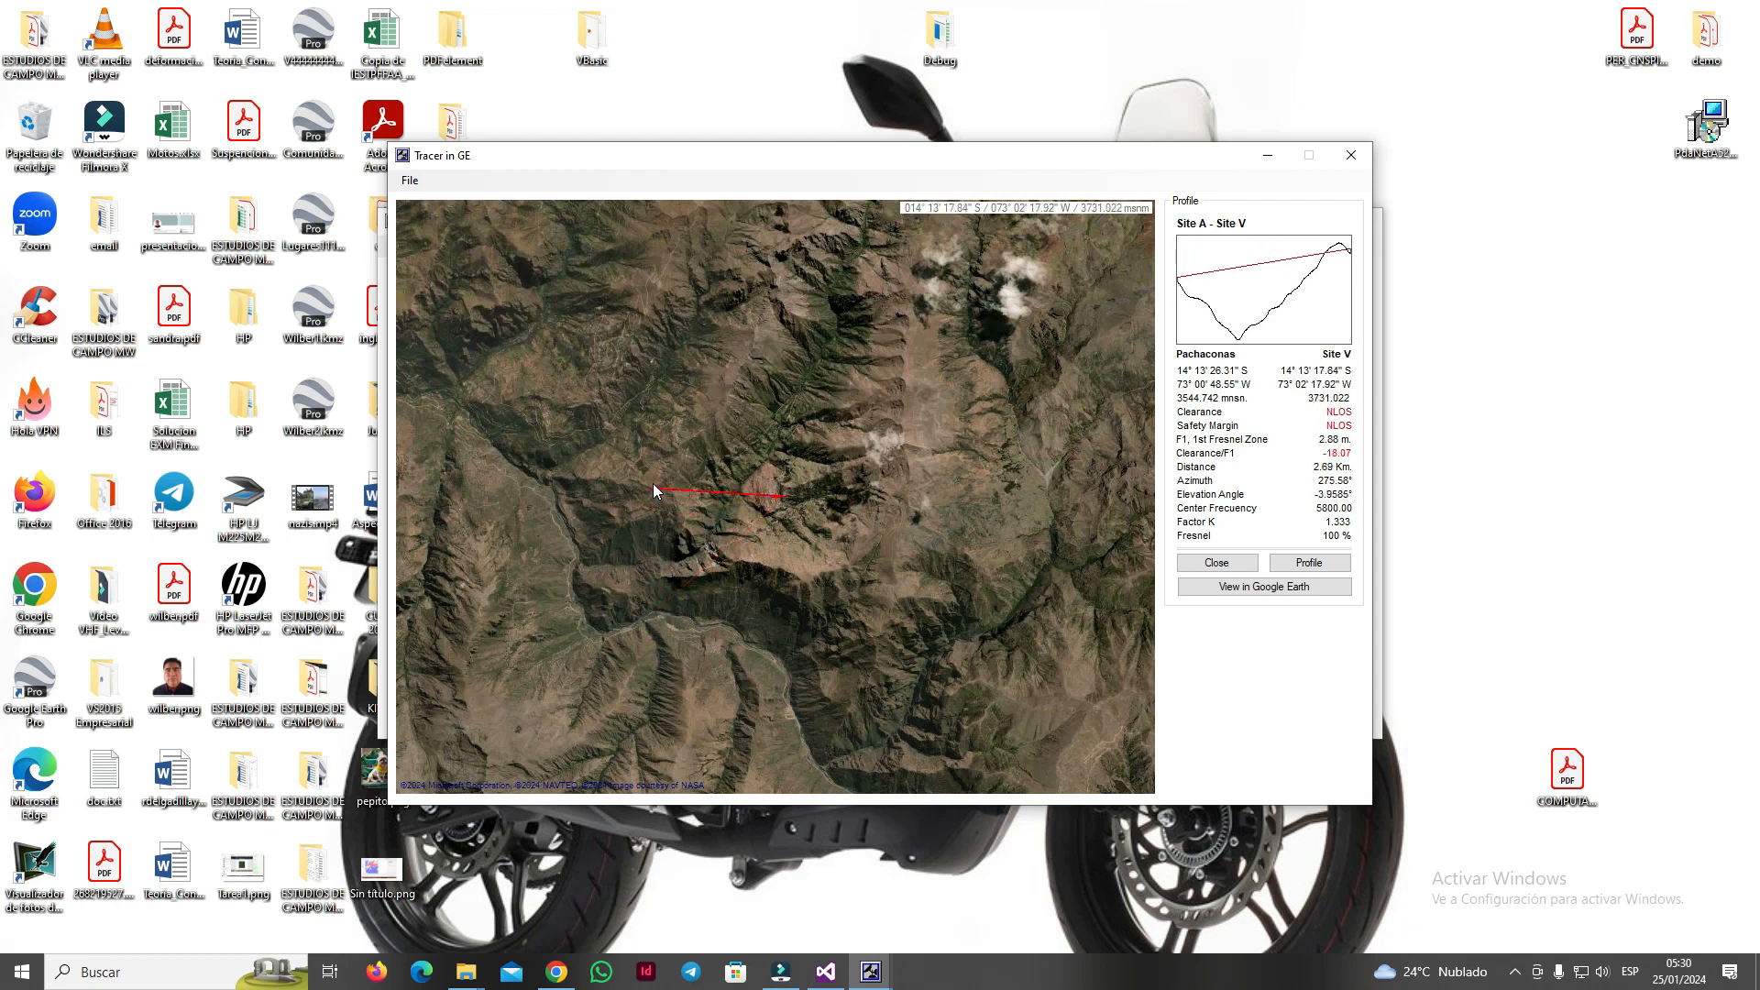
pyautogui.click(628, 516)
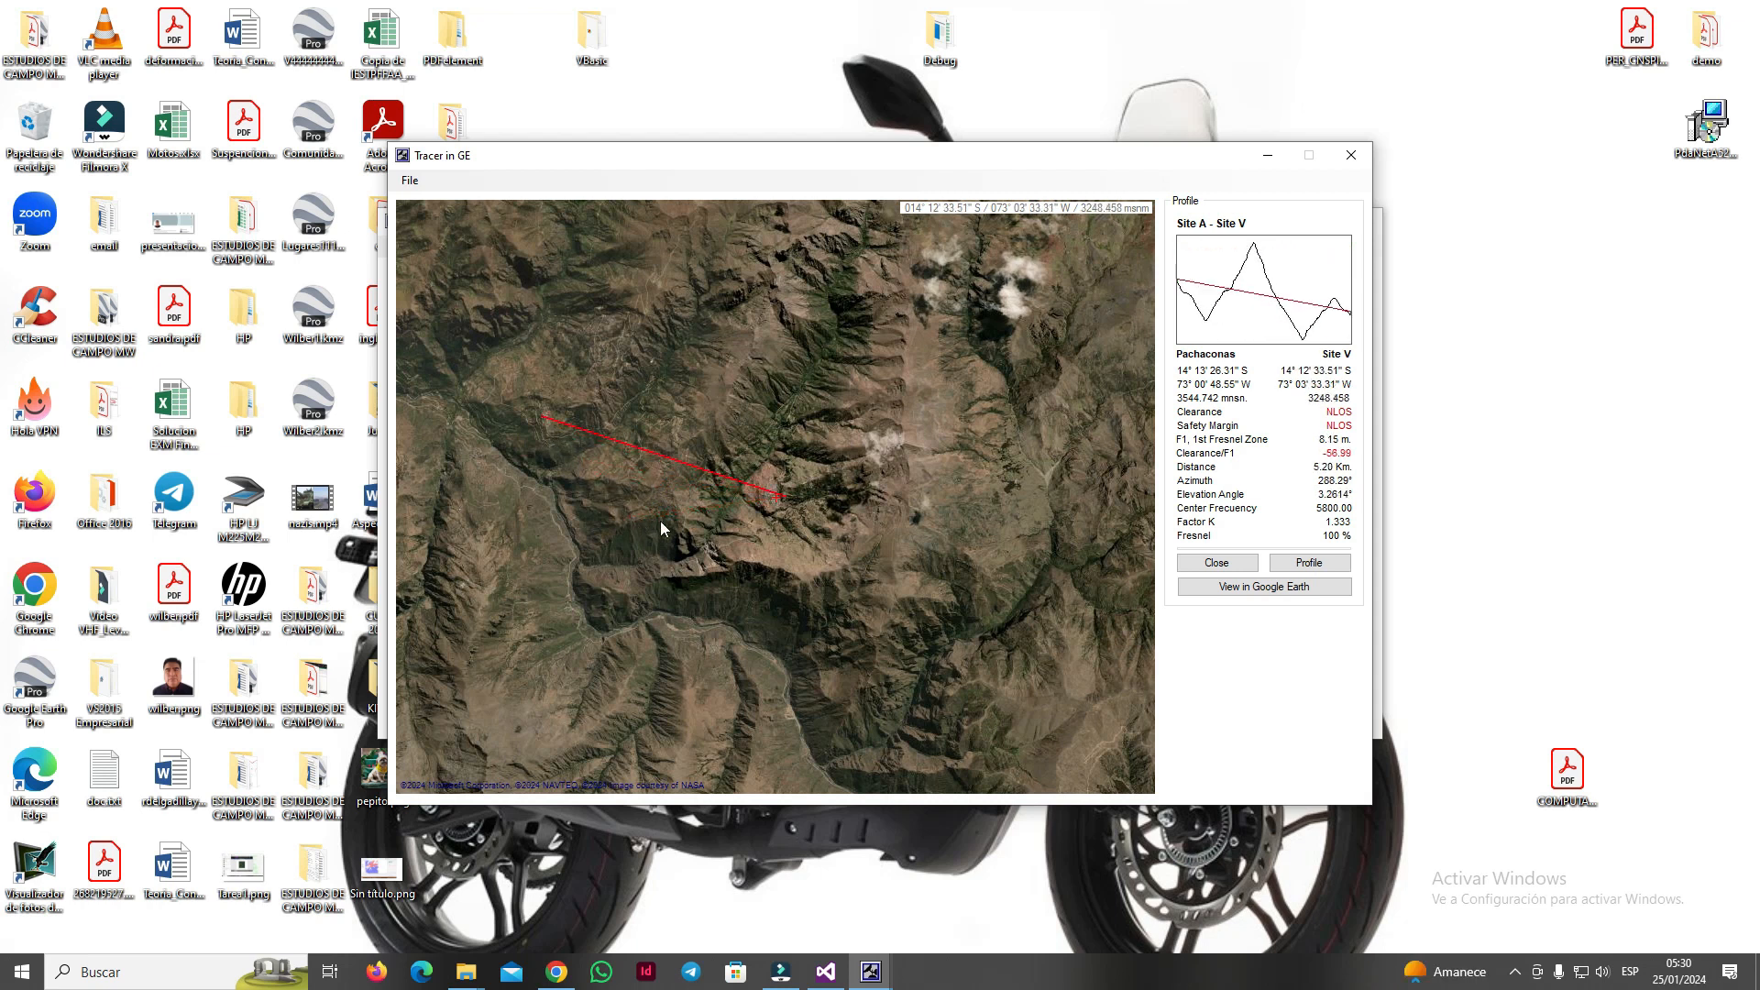
pyautogui.scroll(-1, 696, 640)
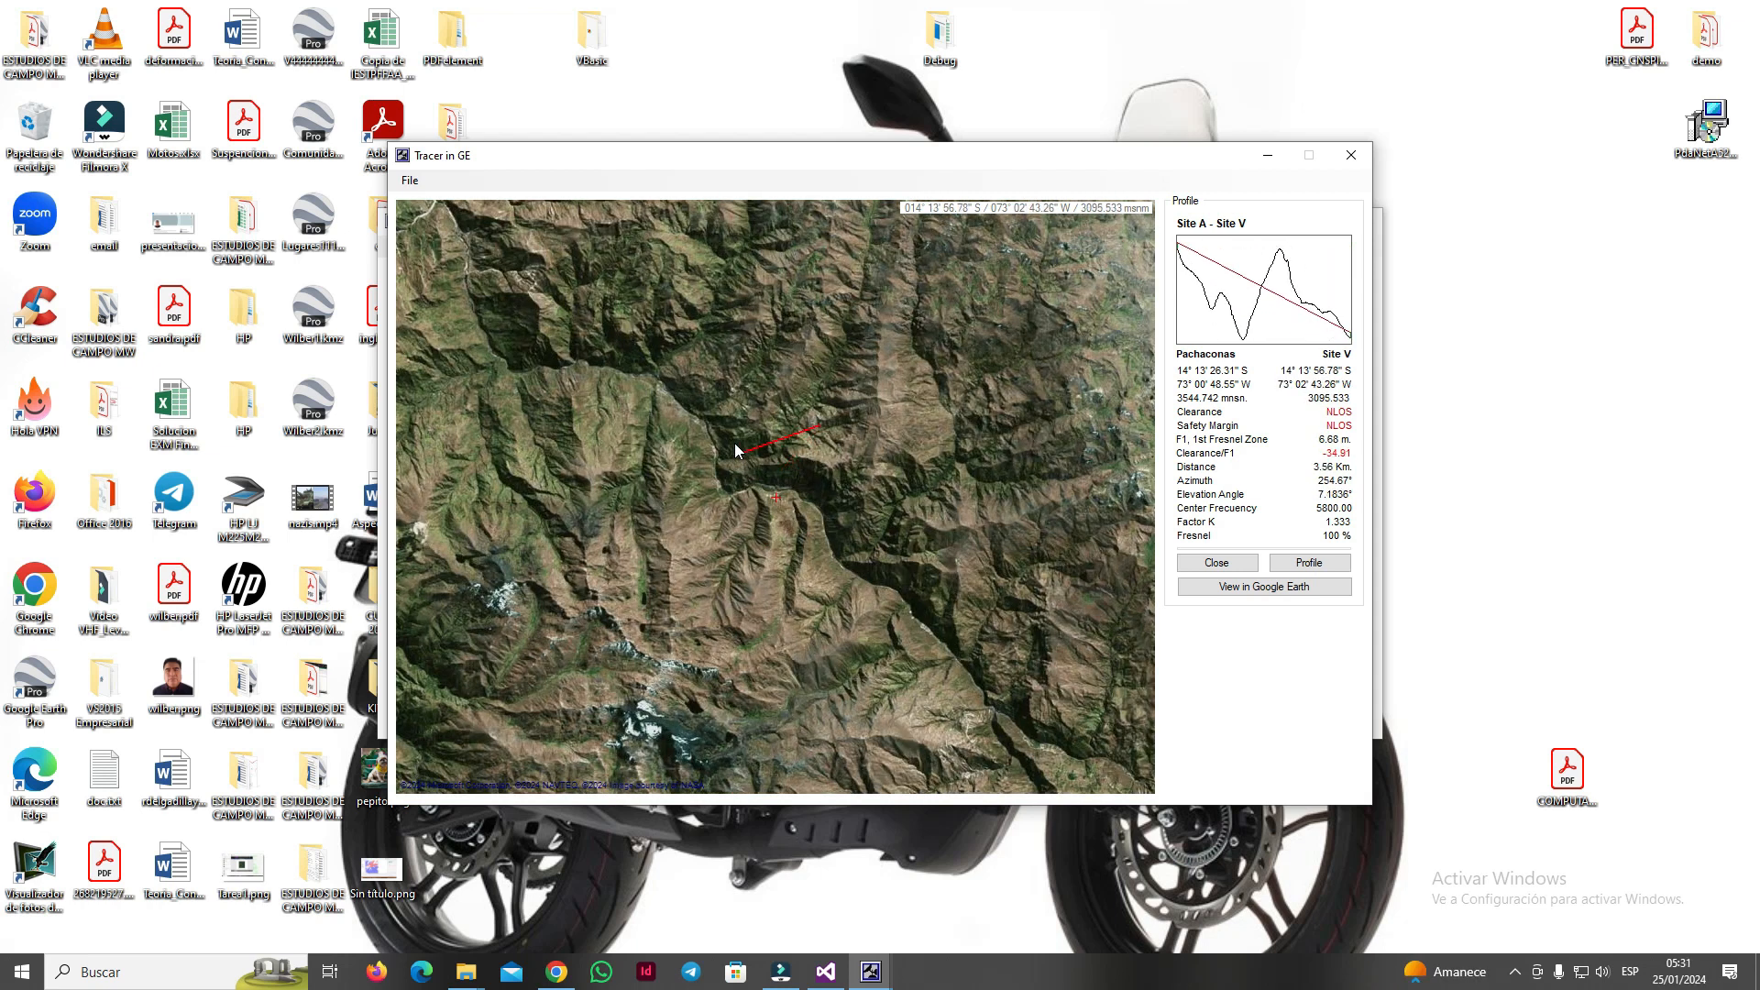
pyautogui.scroll(2, 760, 516)
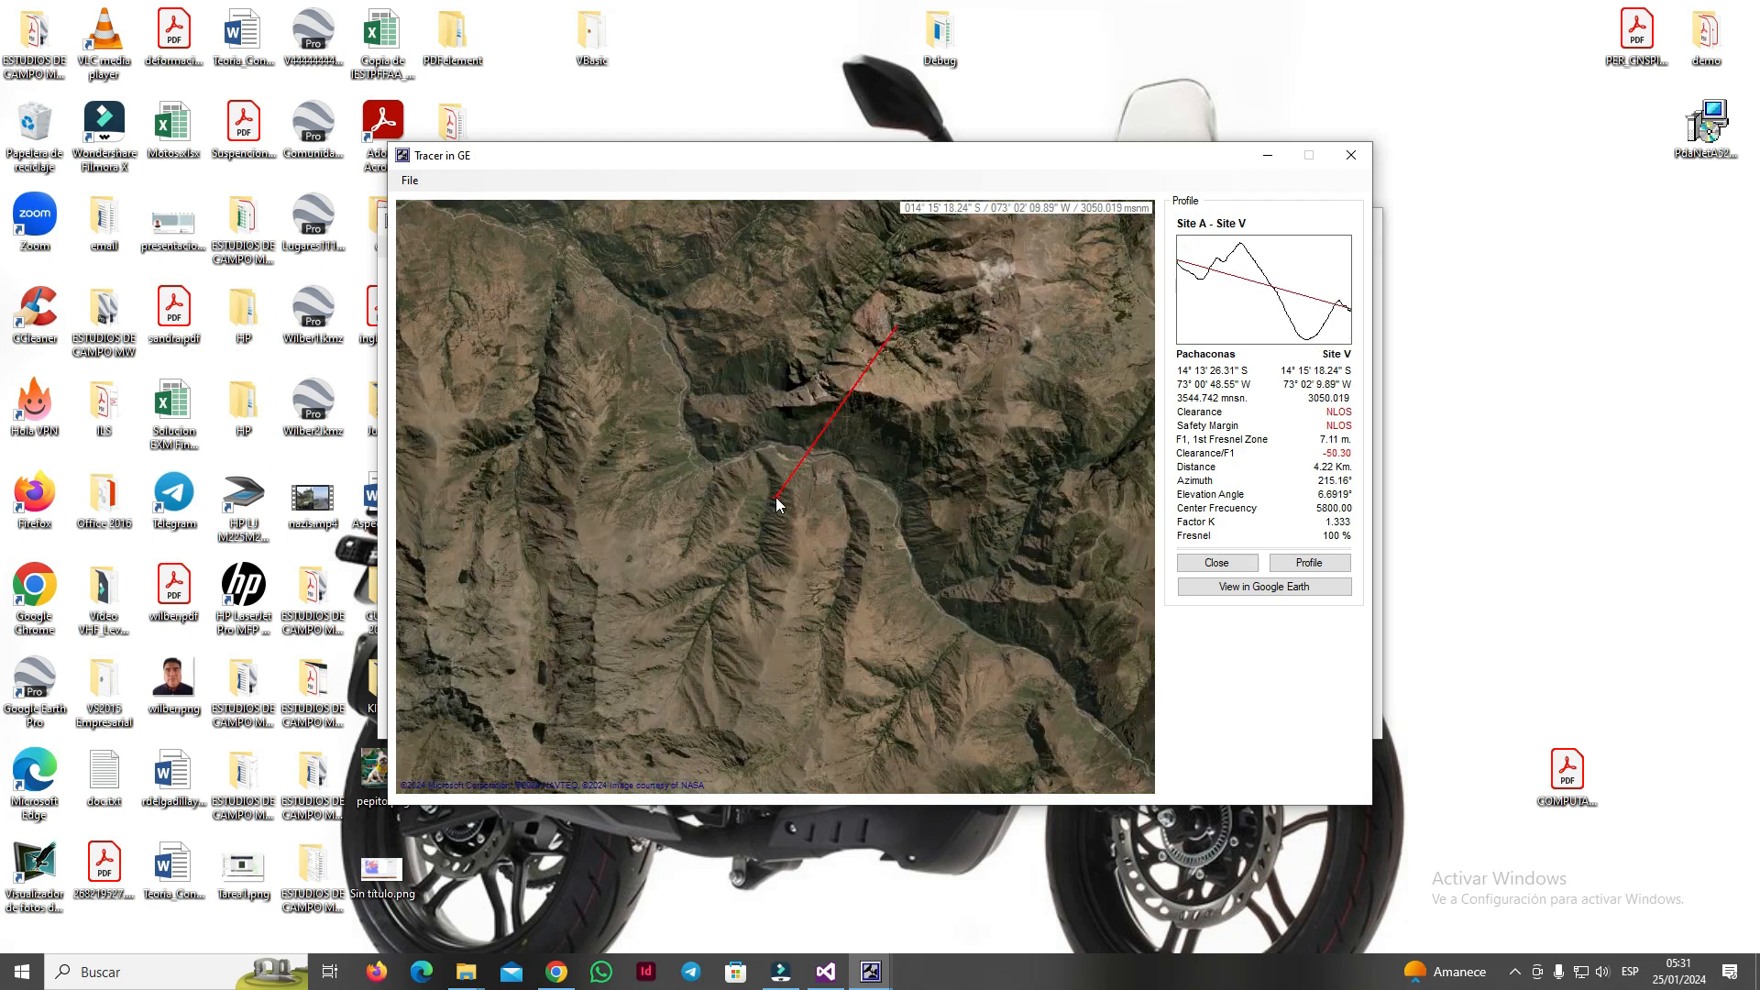
pyautogui.scroll(2, 776, 503)
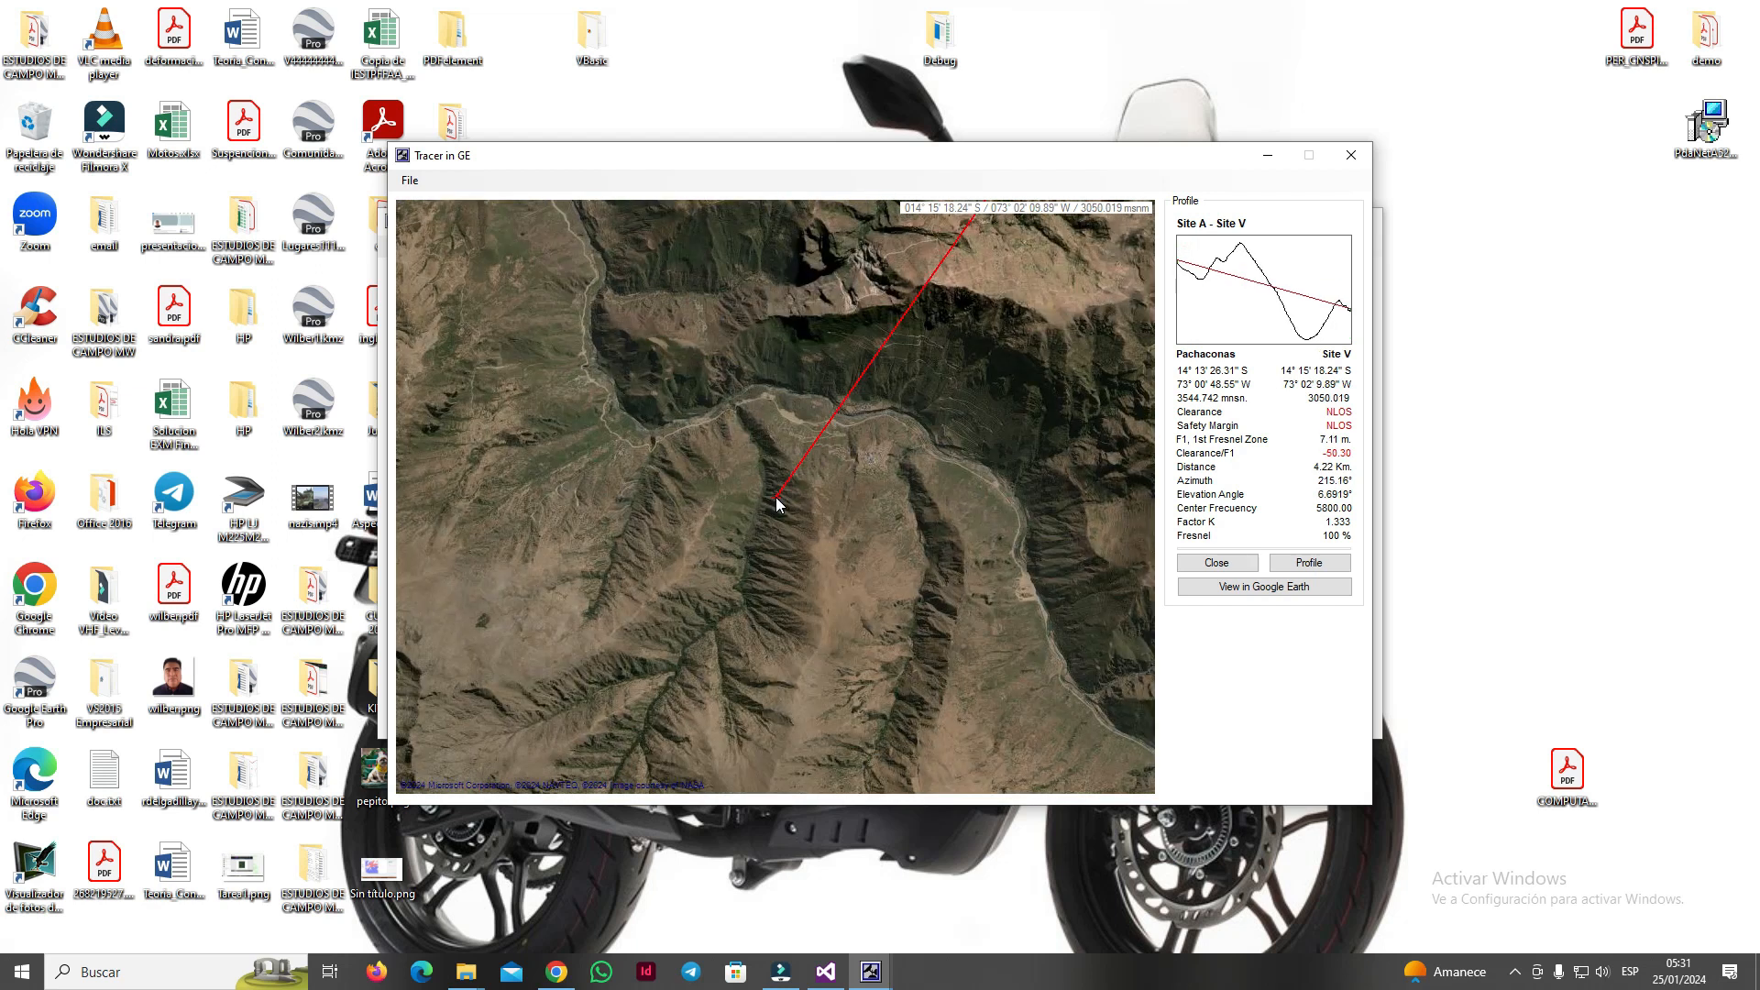
pyautogui.moveTo(777, 503); pyautogui.dragTo(818, 487)
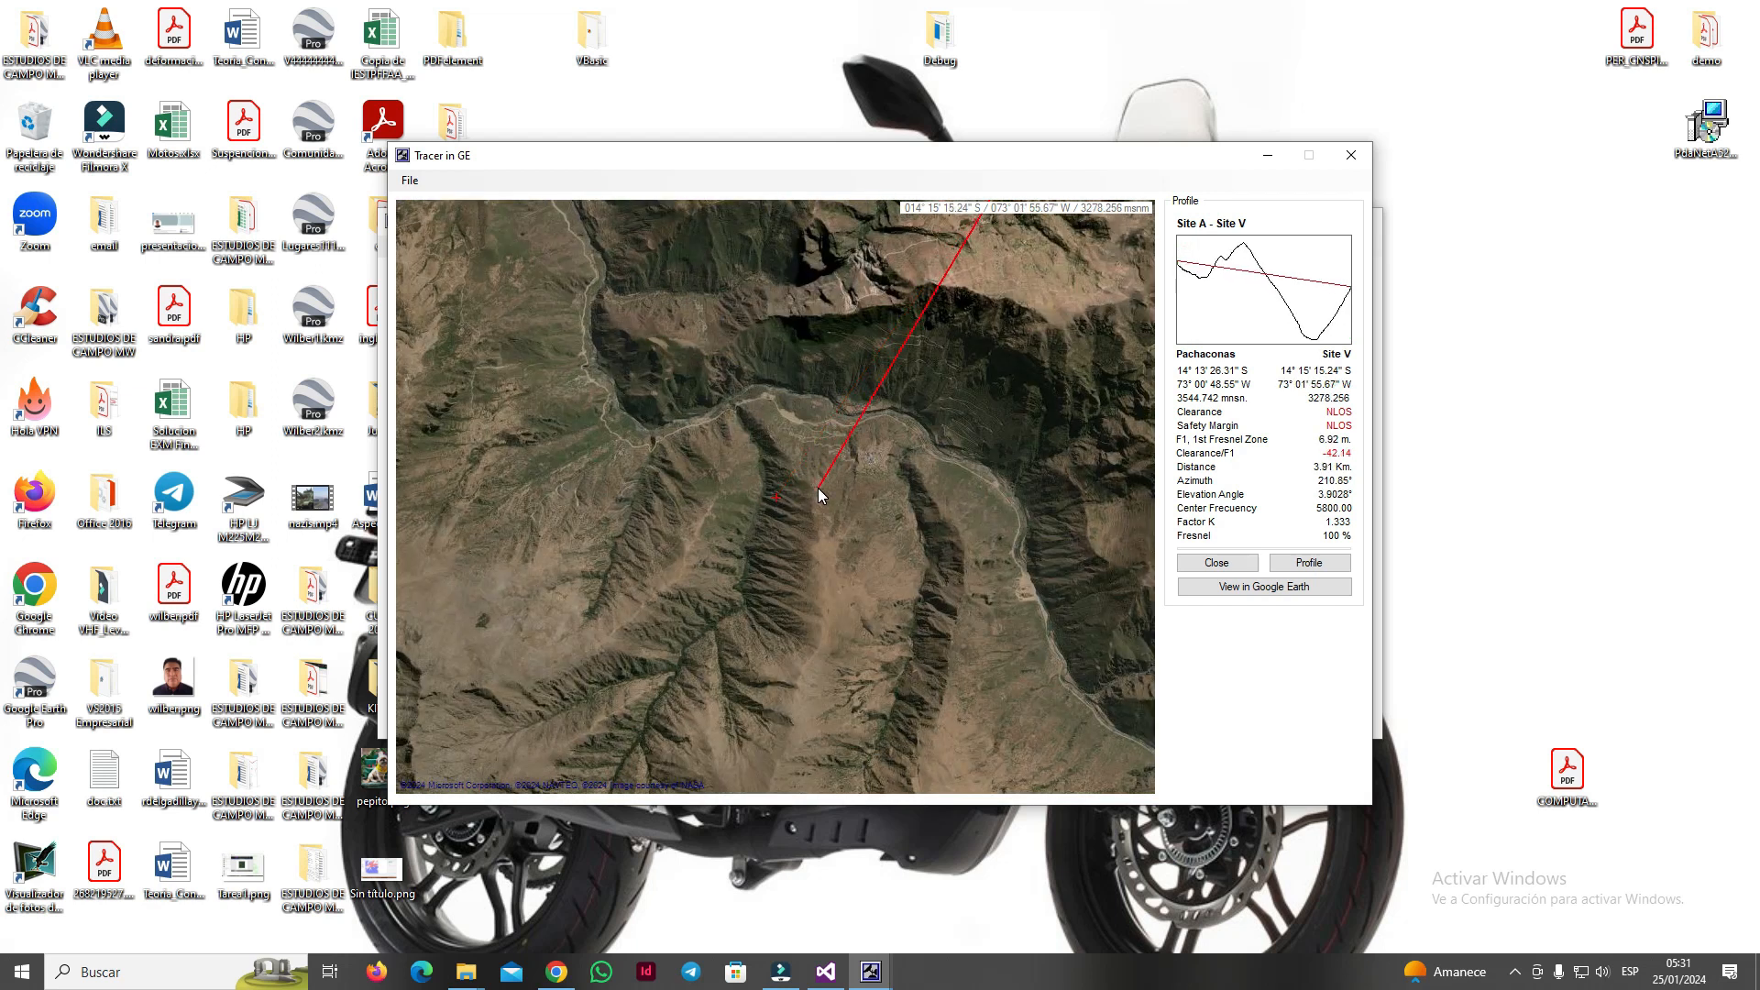
pyautogui.click(1005, 300)
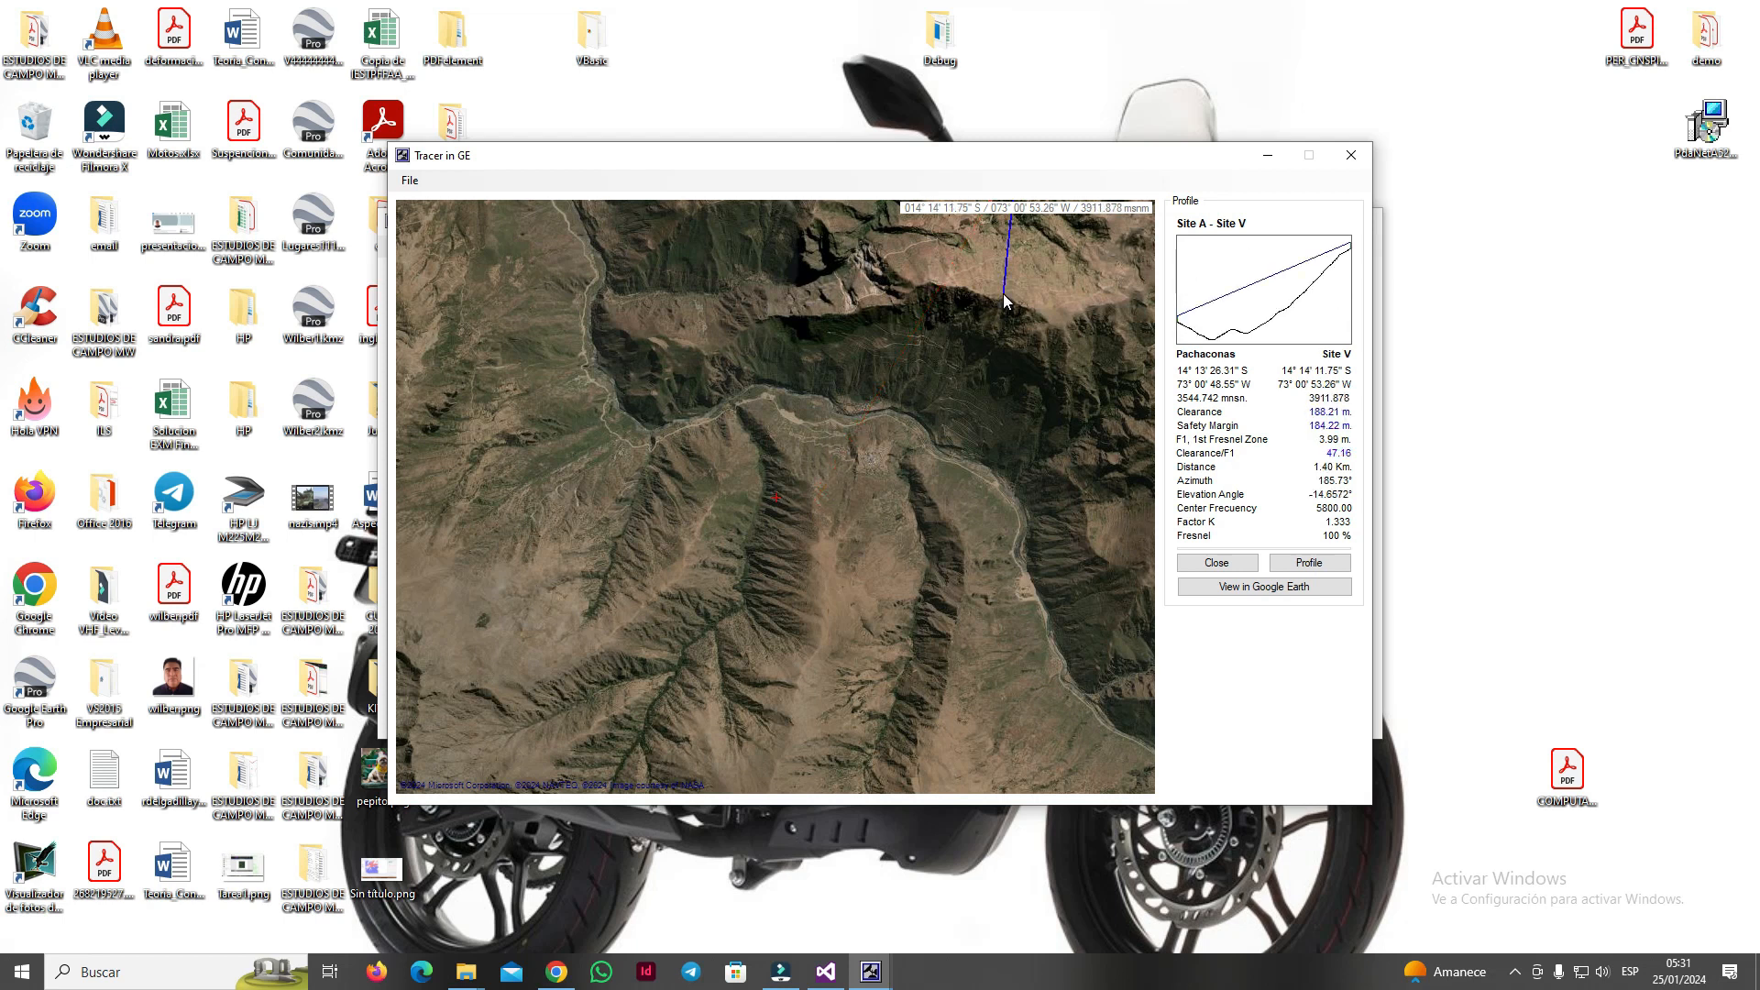
# - Check the line of sight from Pachaconas to the ridge about 2 km west-southwest, at the bend in the dirt road
pyautogui.moveTo(1005, 300); pyautogui.dragTo(898, 493)
pyautogui.click(810, 440)
pyautogui.moveTo(810, 439); pyautogui.dragTo(794, 403)
pyautogui.scroll(1, 794, 403)
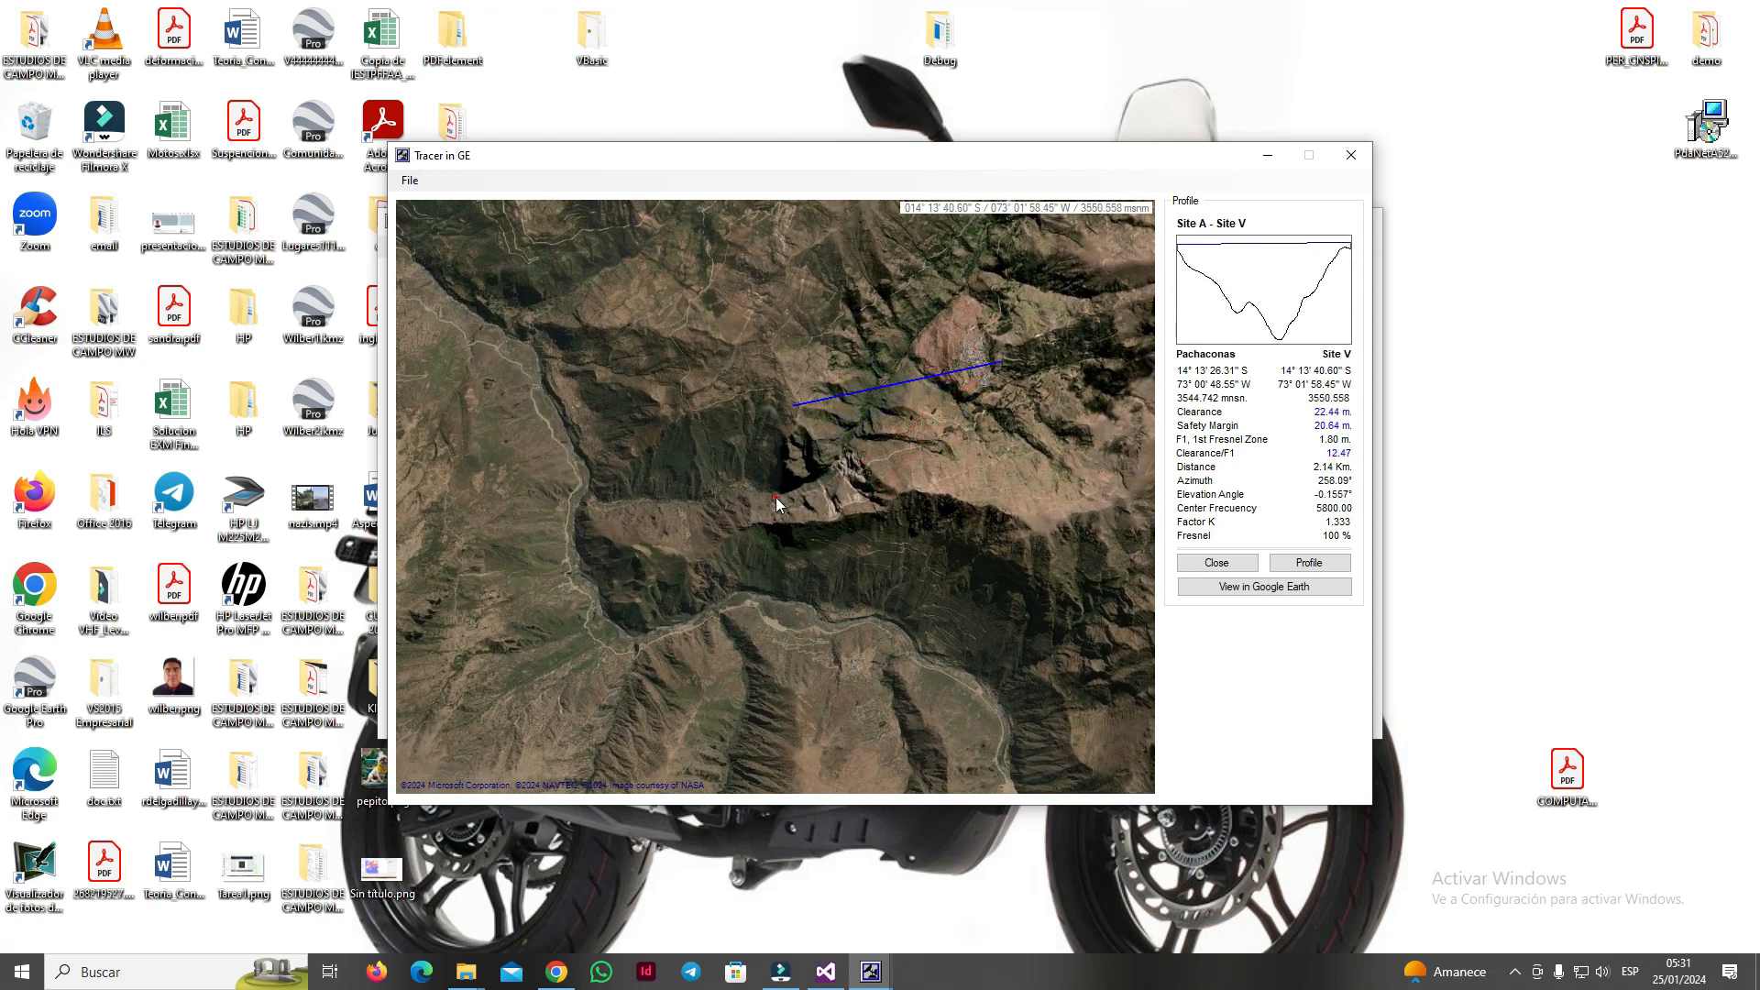
pyautogui.scroll(1, 775, 498)
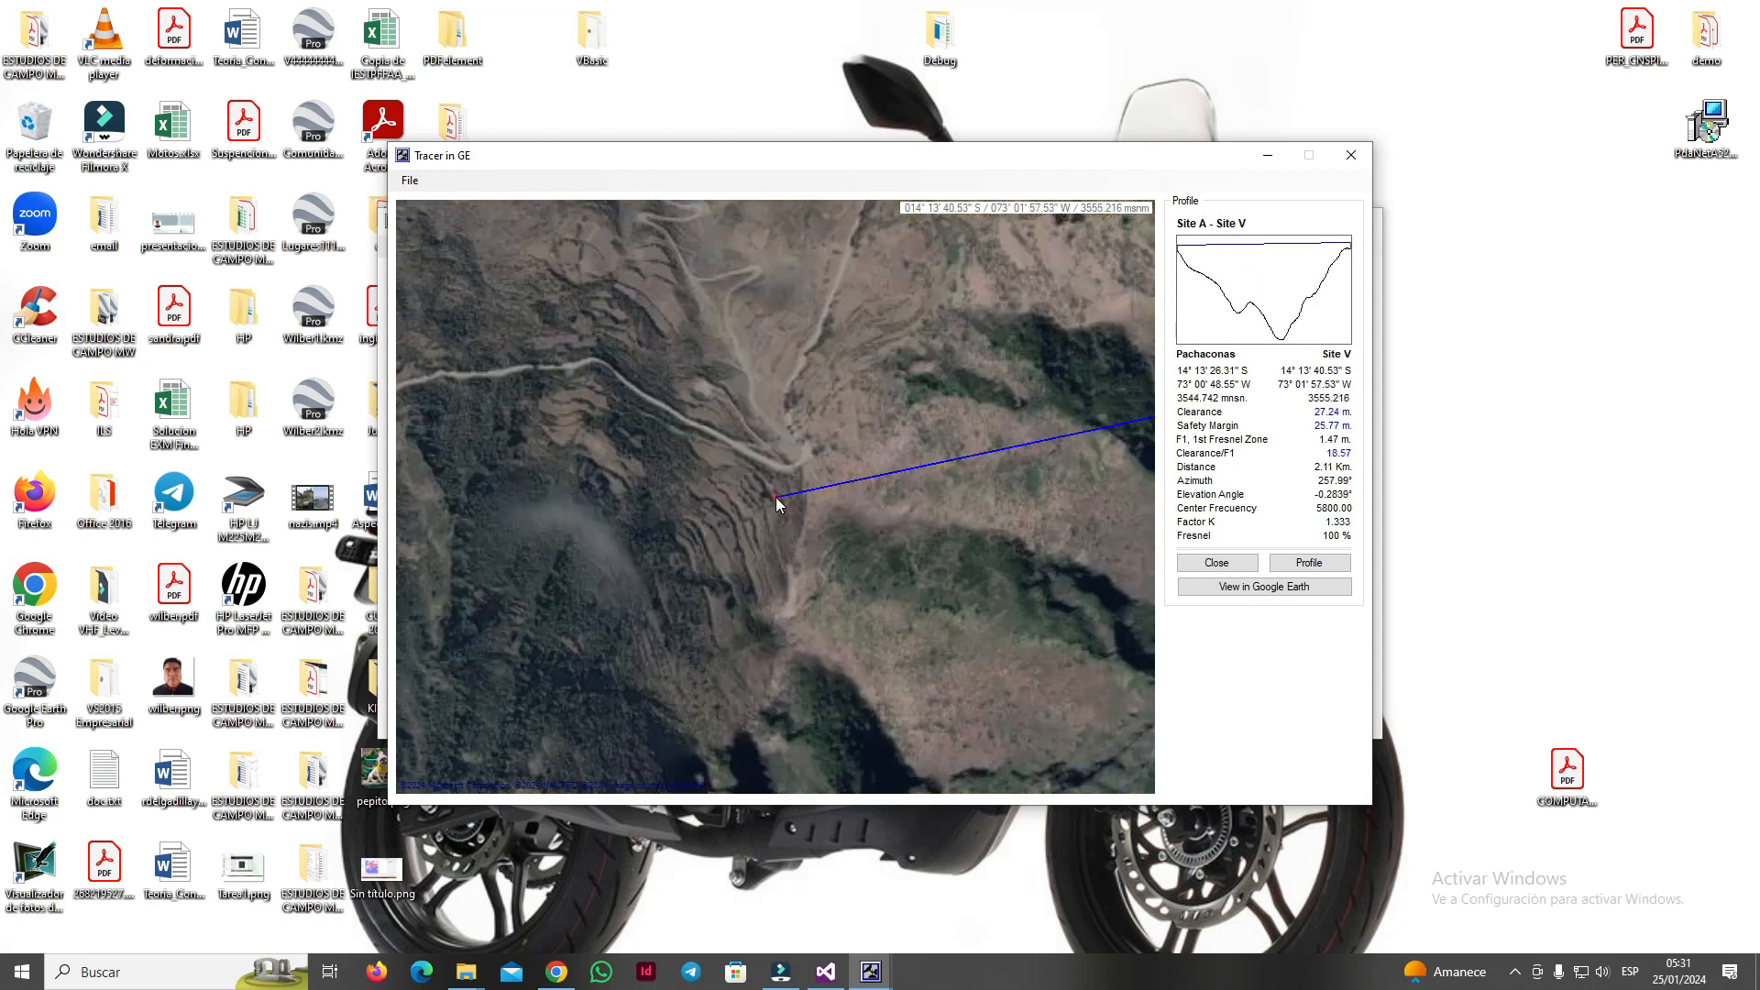
pyautogui.moveTo(775, 497); pyautogui.dragTo(800, 474)
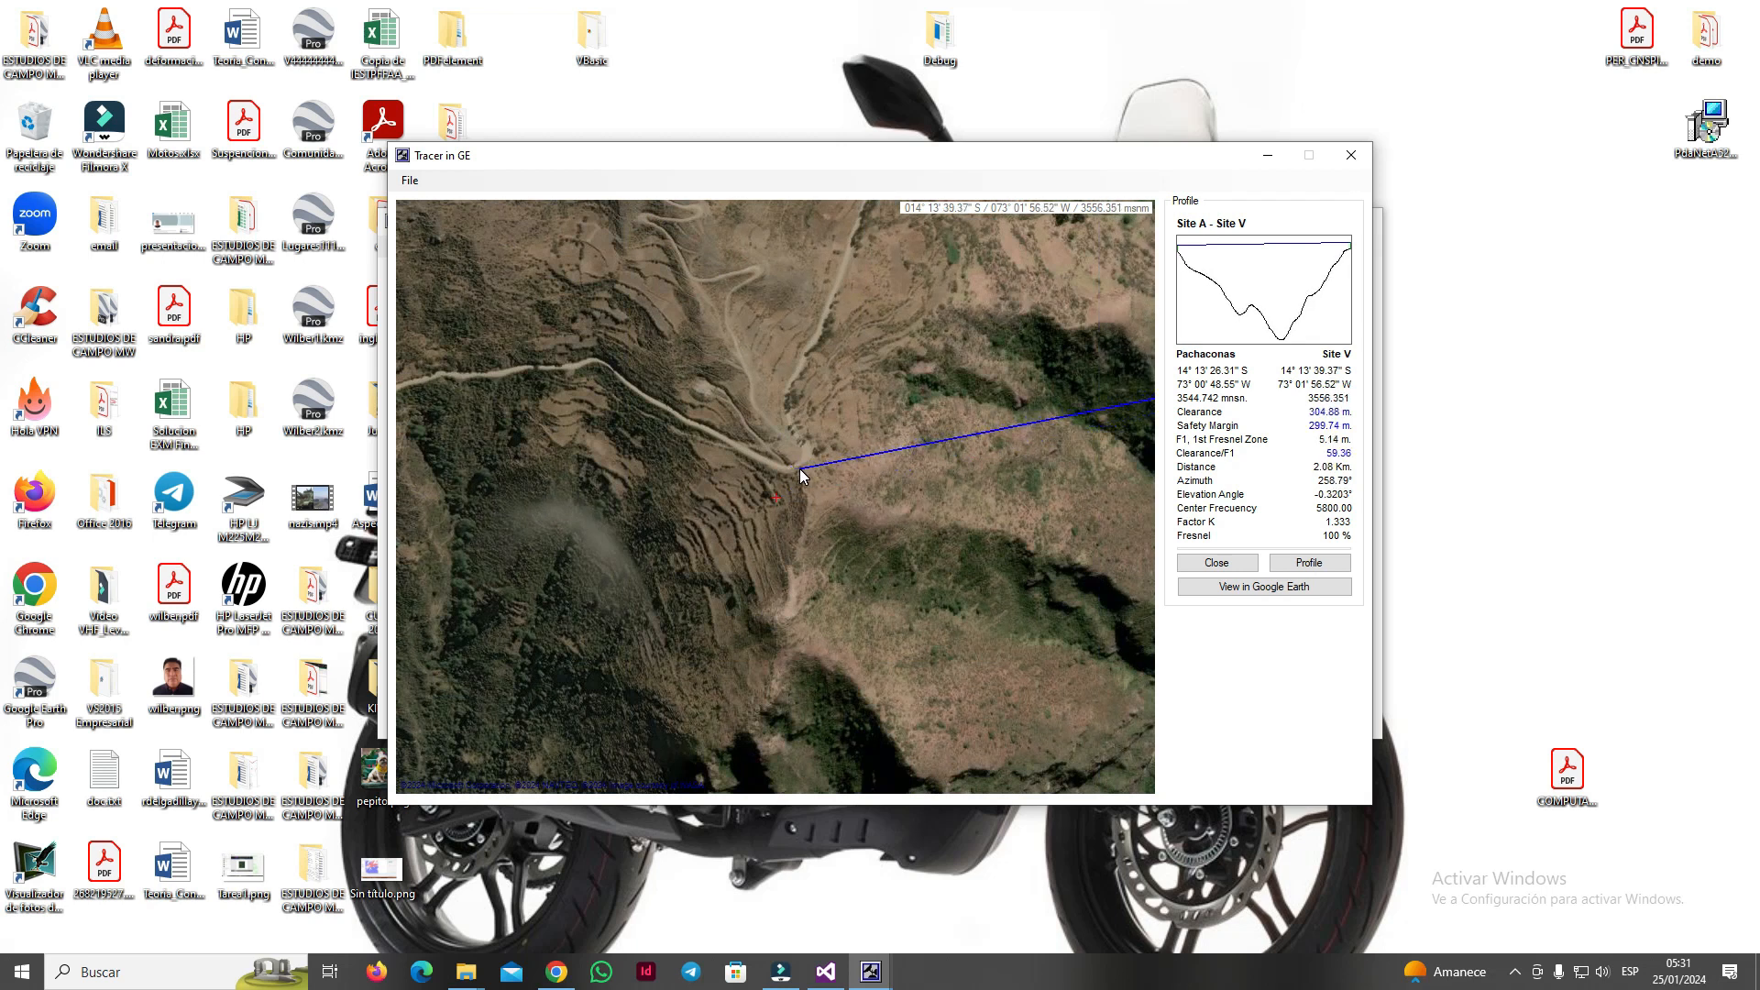
# - Check the line of sight from Pachaconas to points west and northwest and around the ridge's road bend, and close the tracer
pyautogui.scroll(-3, 777, 502)
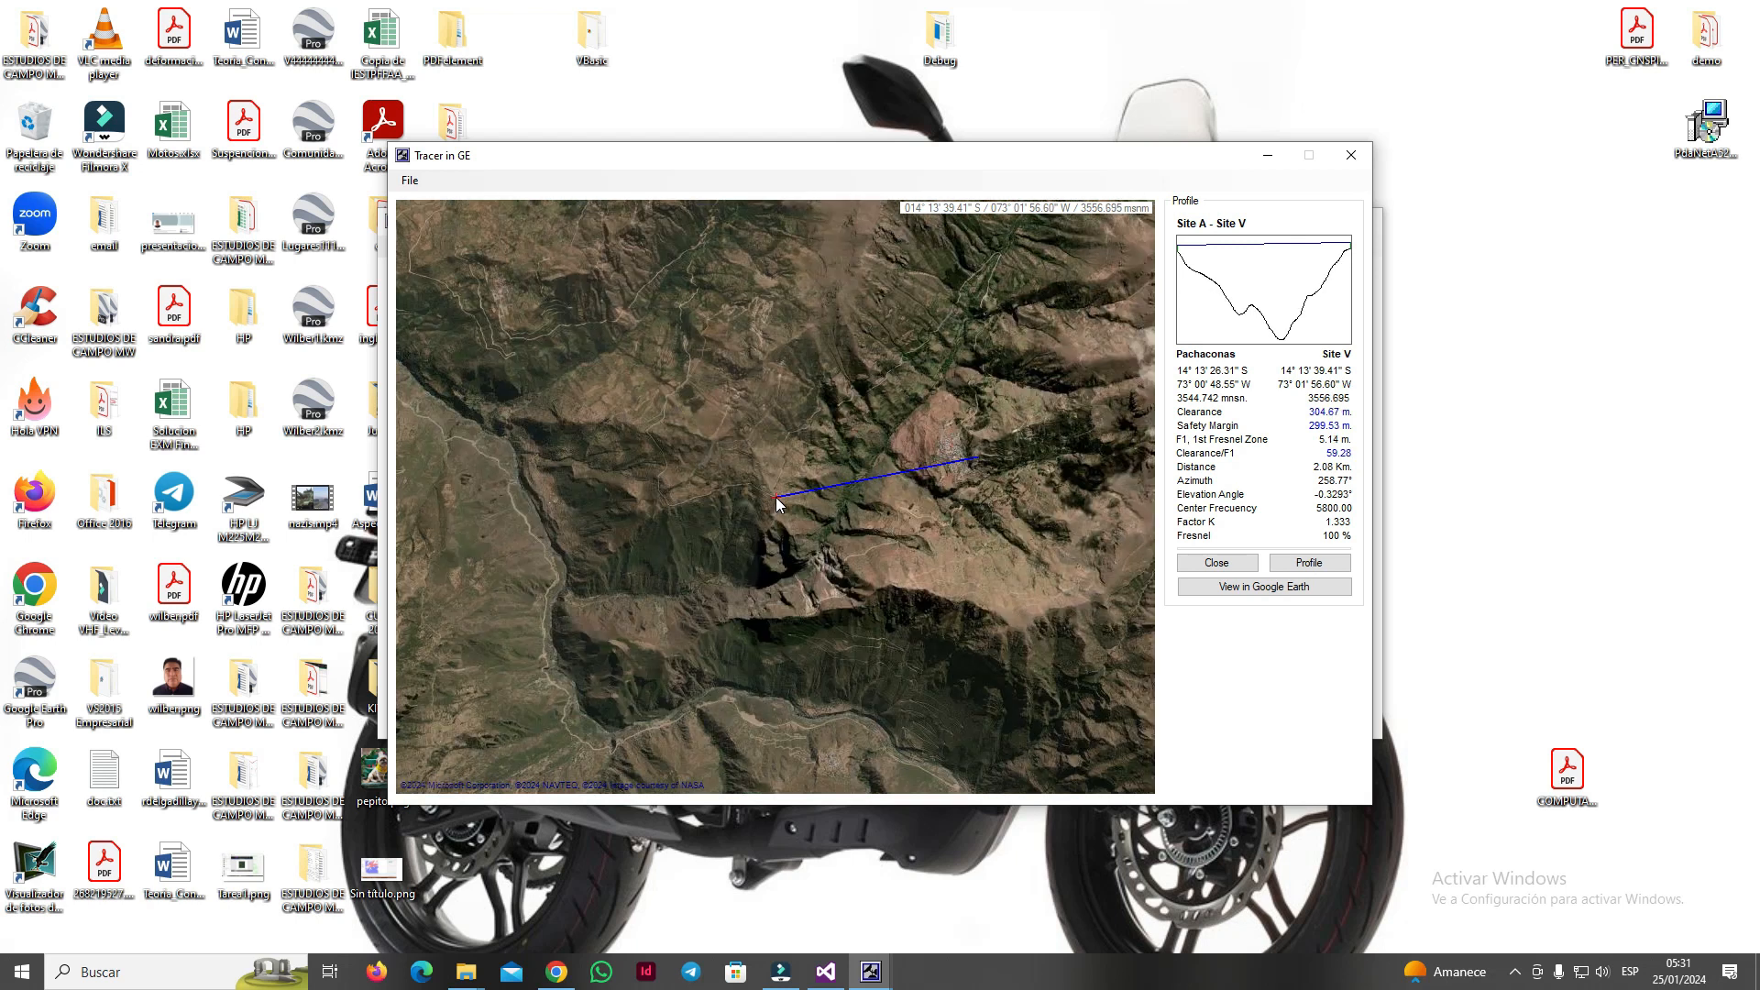
pyautogui.moveTo(776, 503); pyautogui.dragTo(748, 504)
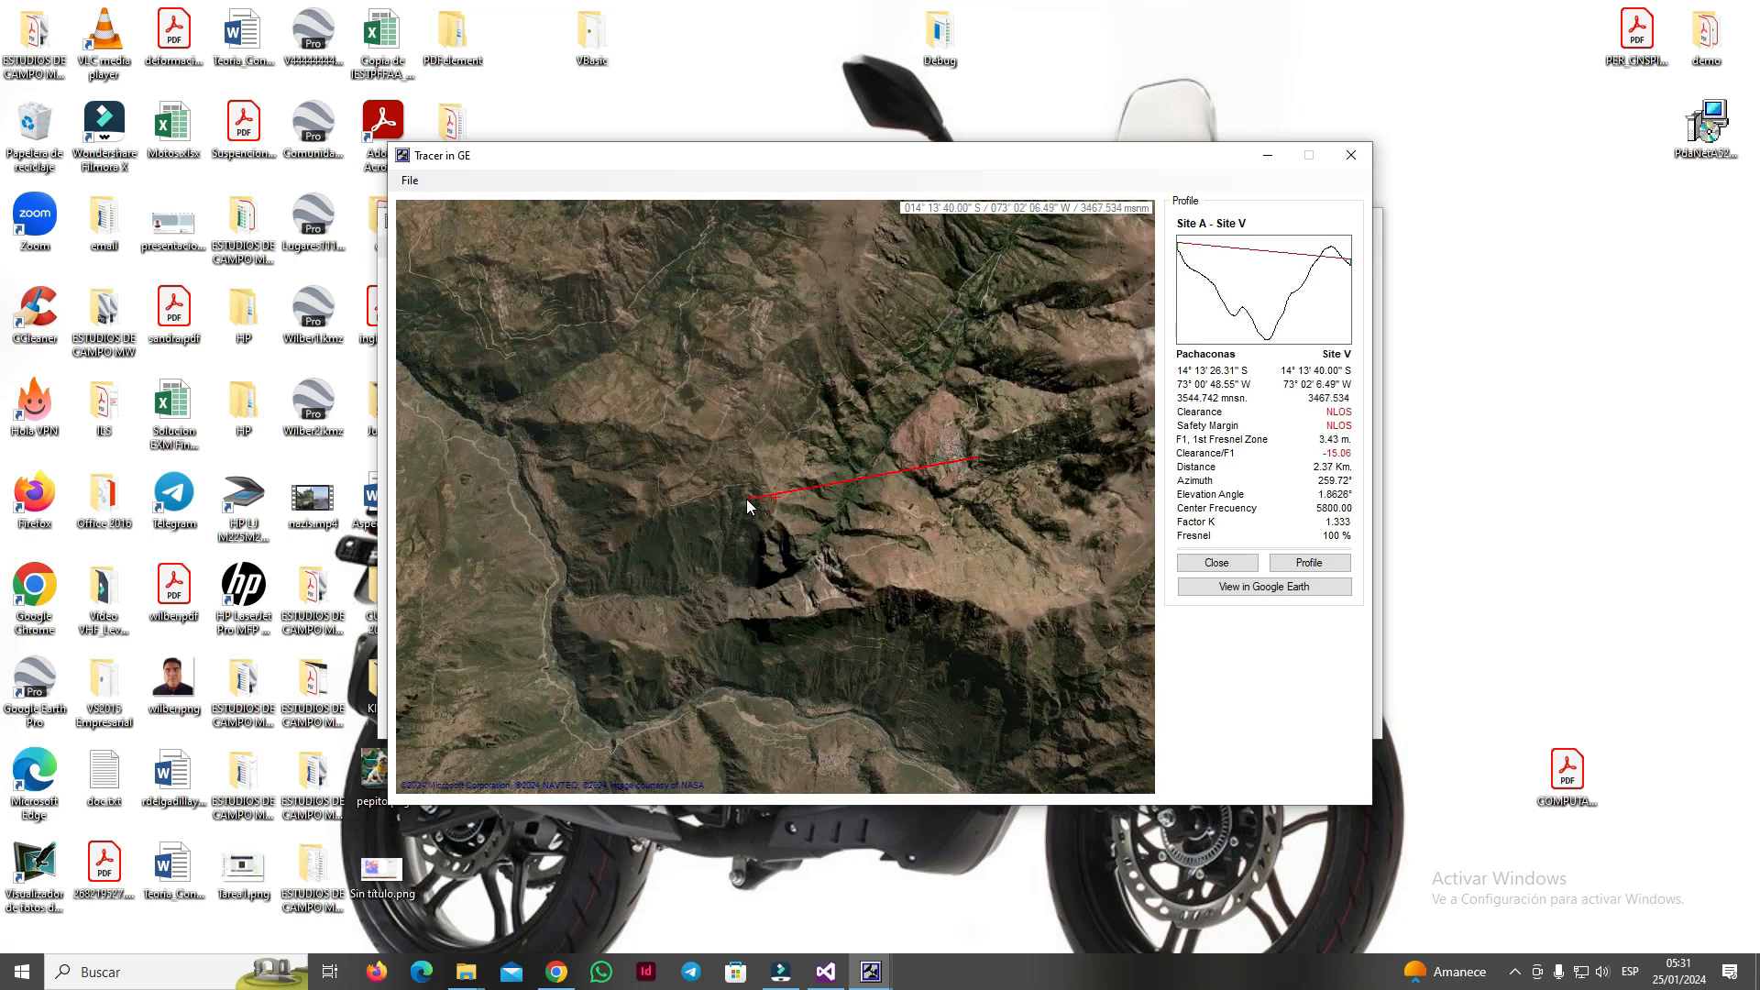
pyautogui.moveTo(508, 287); pyautogui.dragTo(460, 259)
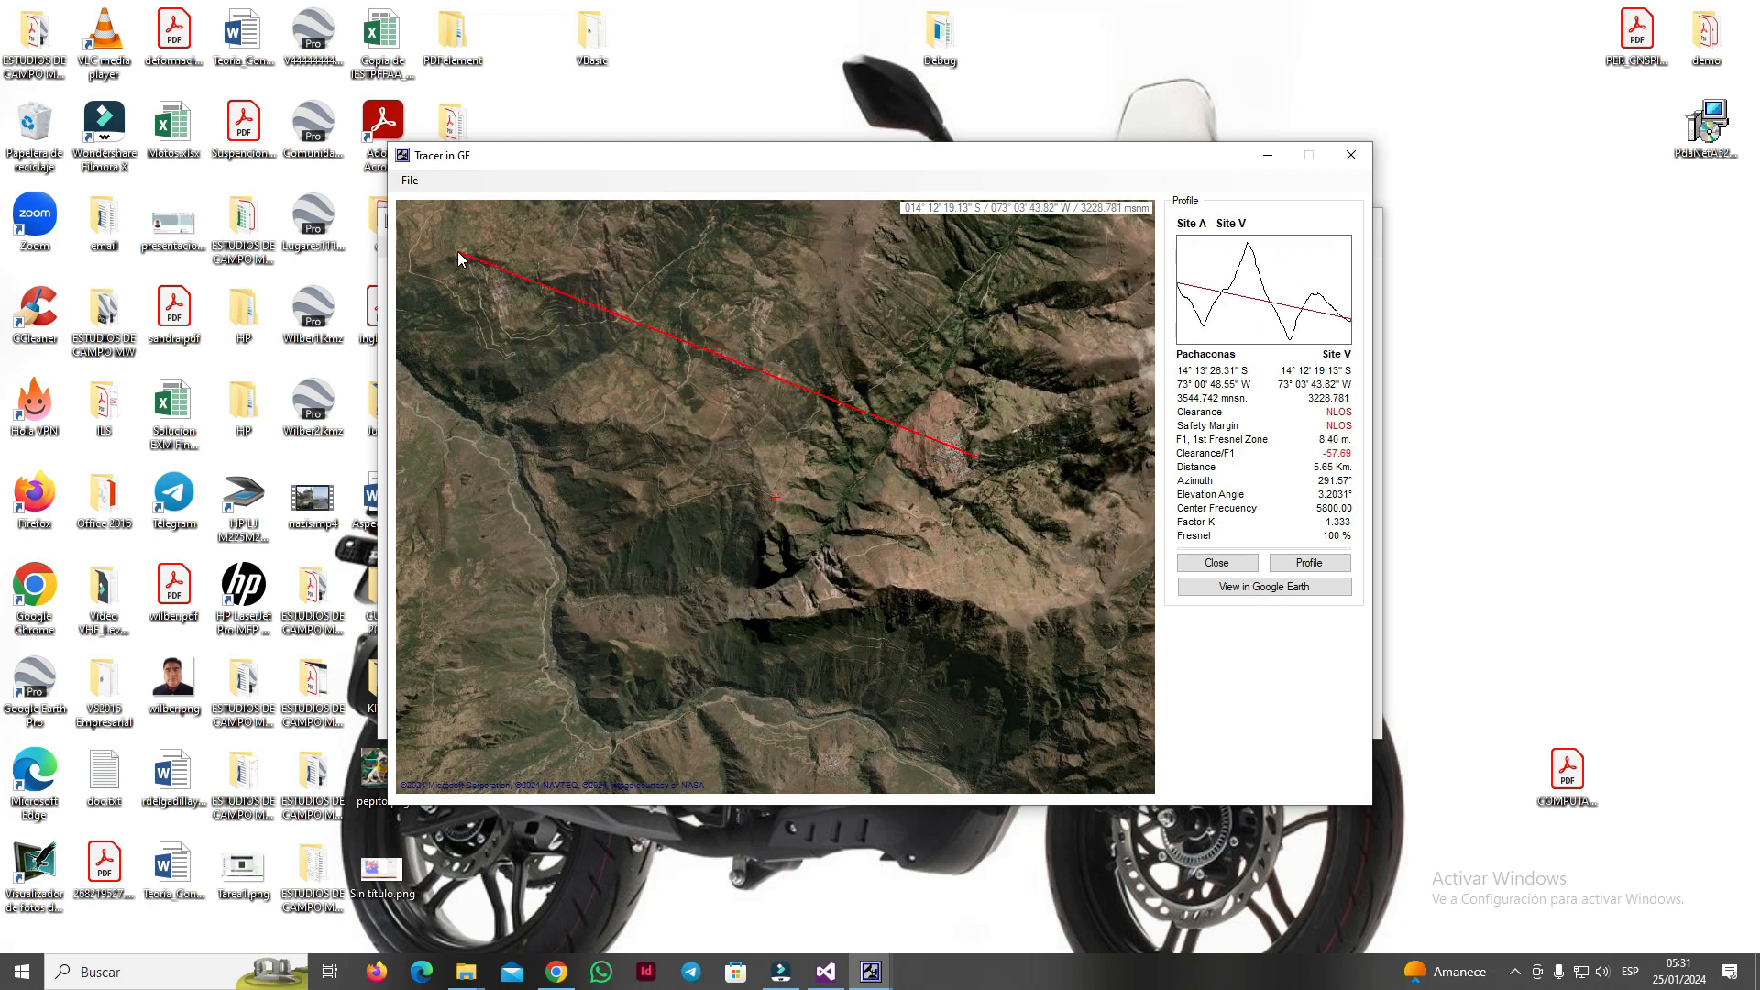
pyautogui.moveTo(662, 402); pyautogui.dragTo(770, 499)
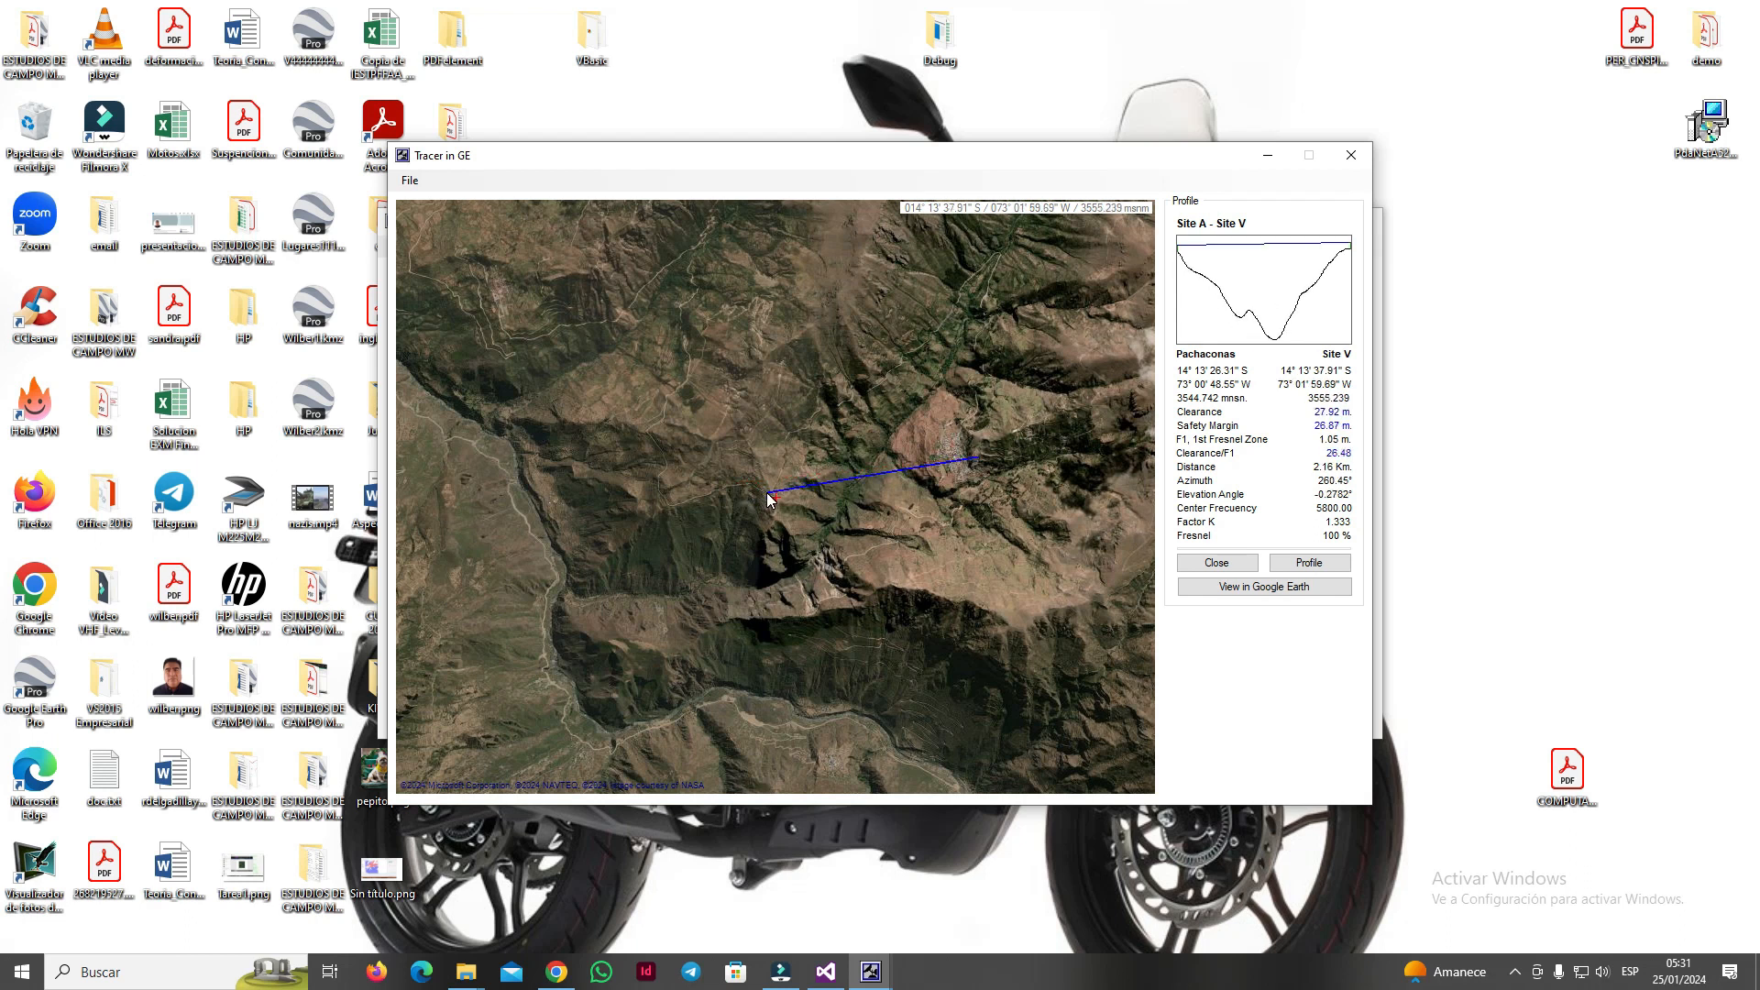
pyautogui.scroll(5, 770, 499)
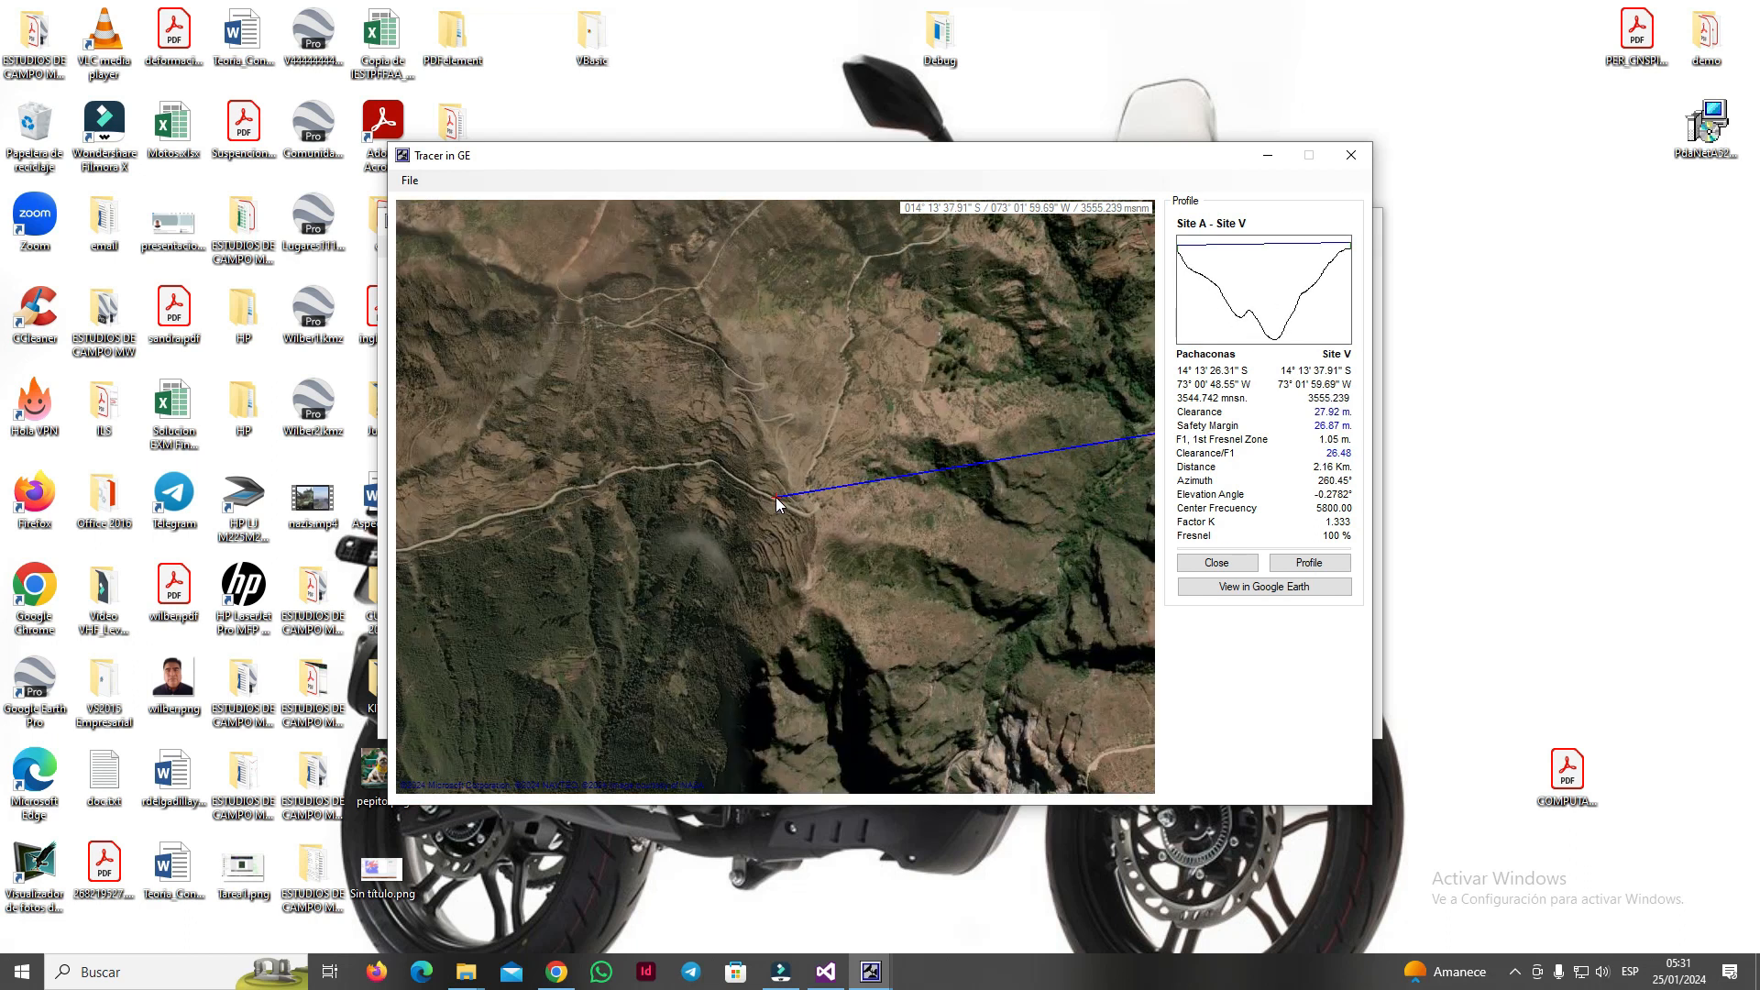
pyautogui.moveTo(776, 497); pyautogui.dragTo(805, 519)
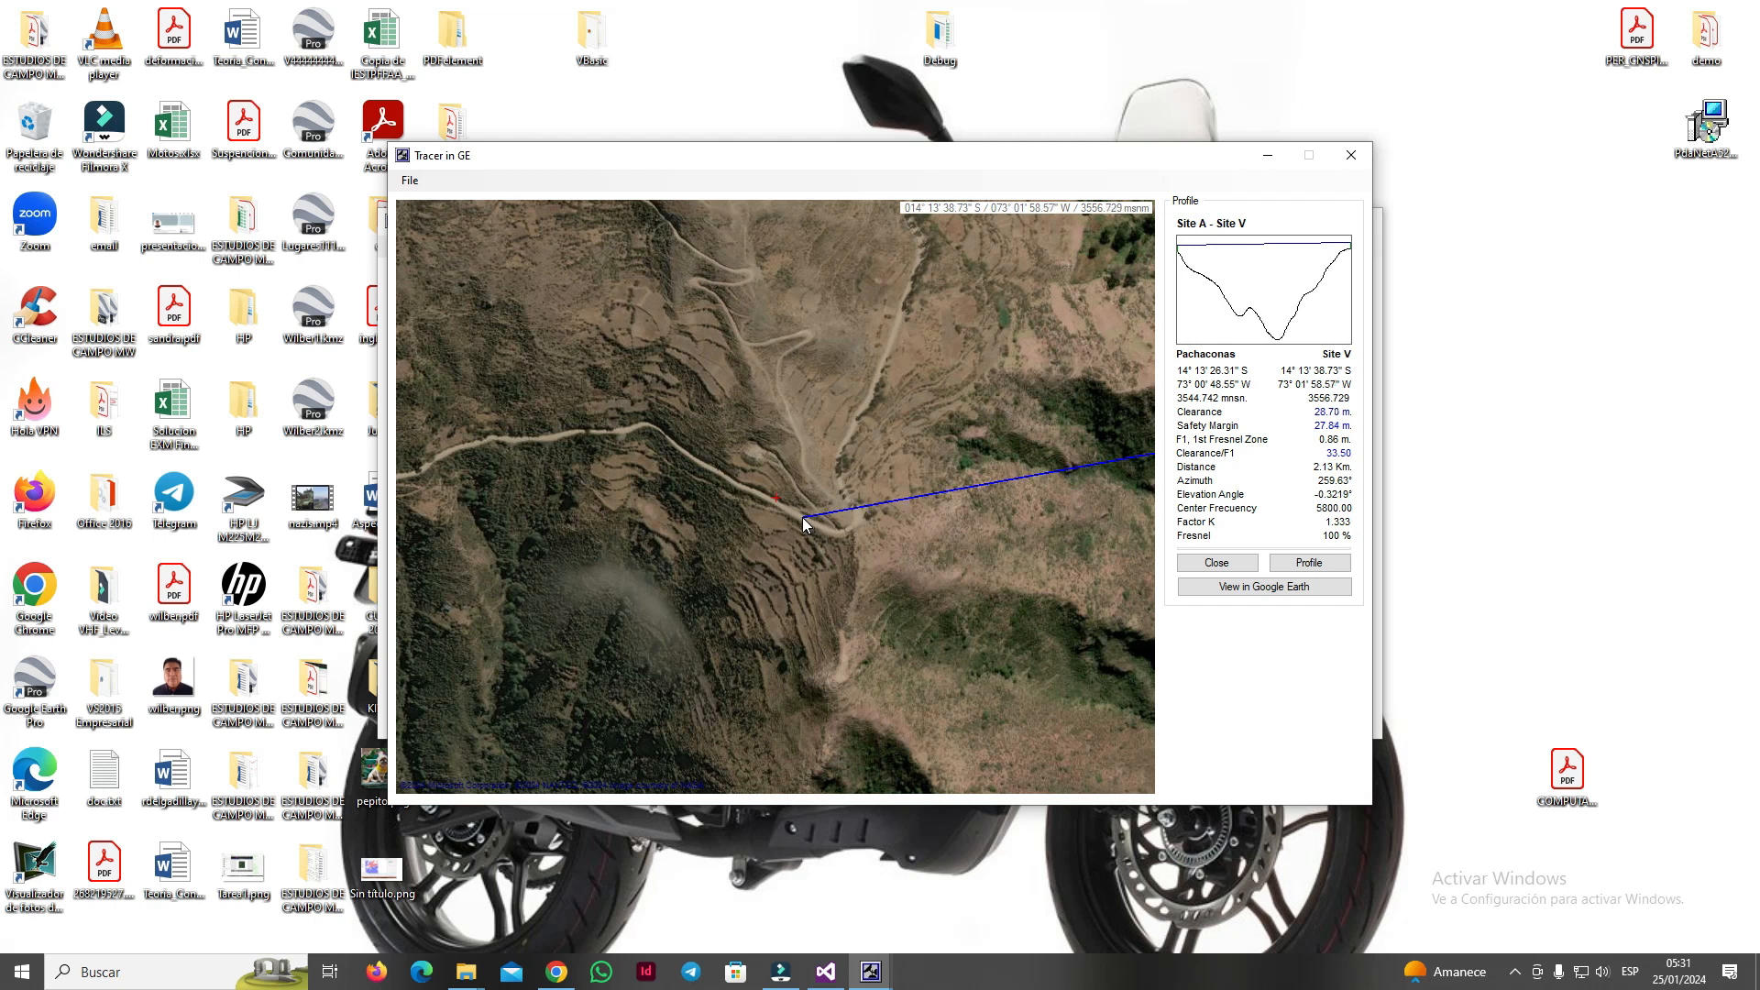
pyautogui.click(1351, 154)
# - Open the repeater search between two points in GE and start a Two Profiles data entry
pyautogui.click(427, 191)
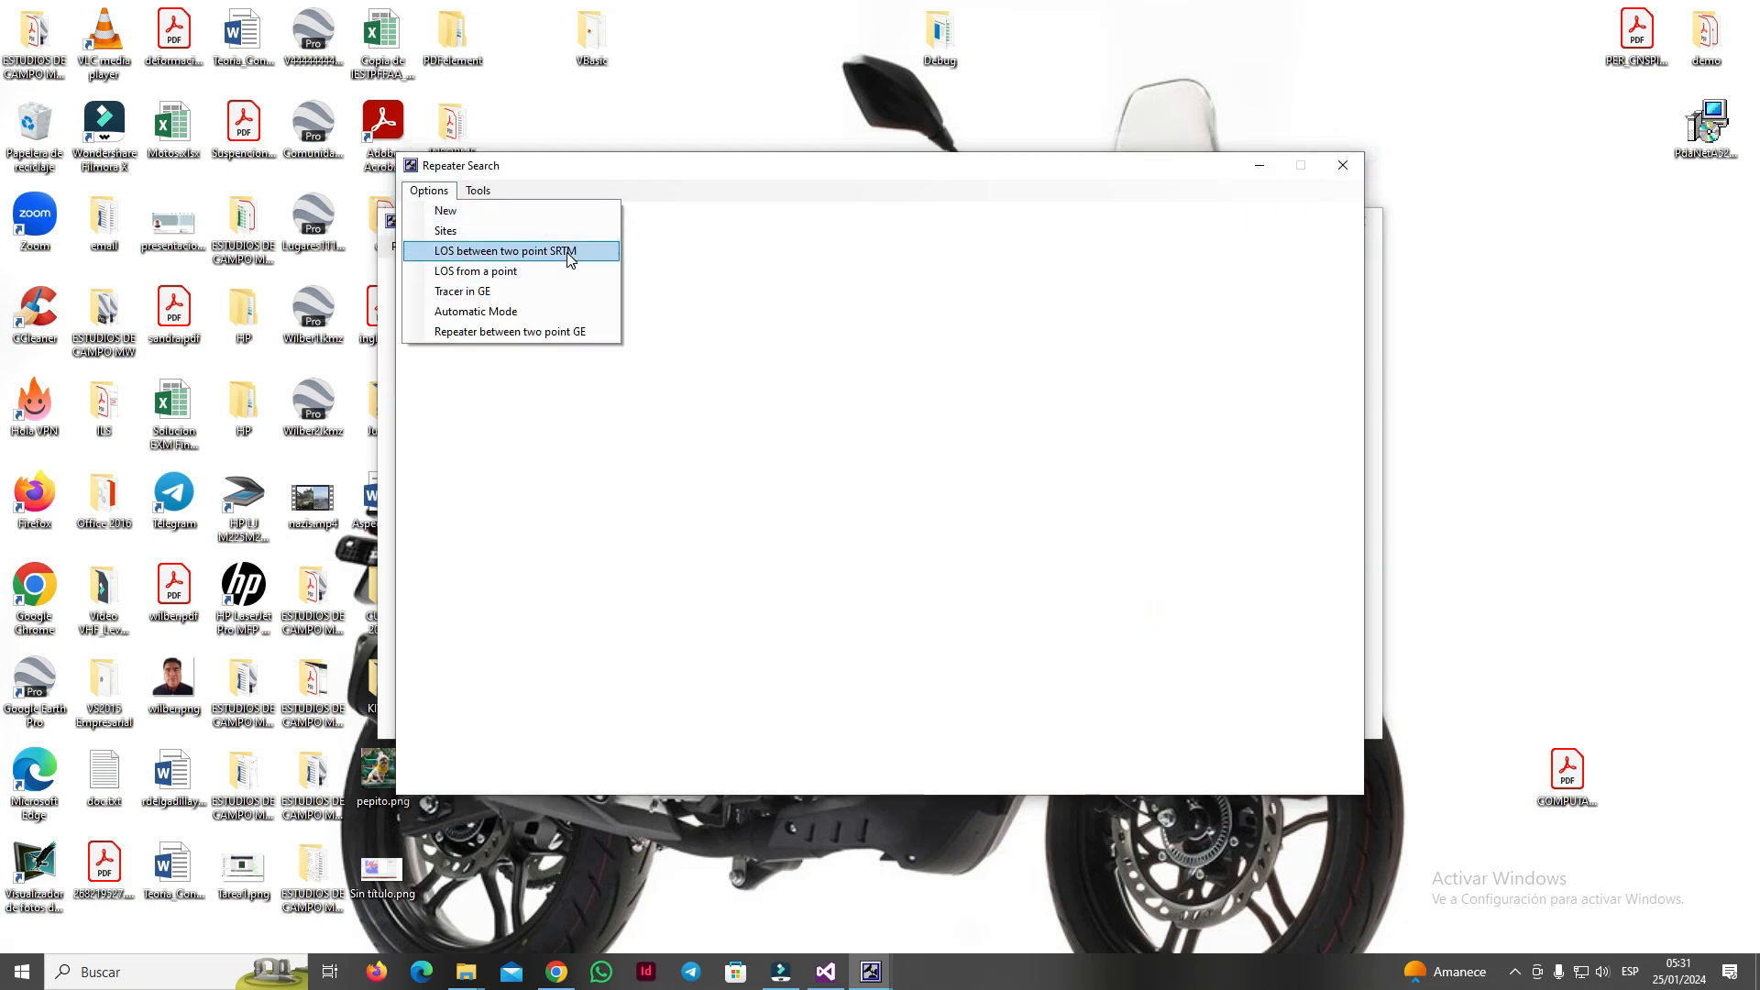
pyautogui.click(564, 331)
pyautogui.moveTo(642, 168); pyautogui.dragTo(702, 181)
pyautogui.click(475, 194)
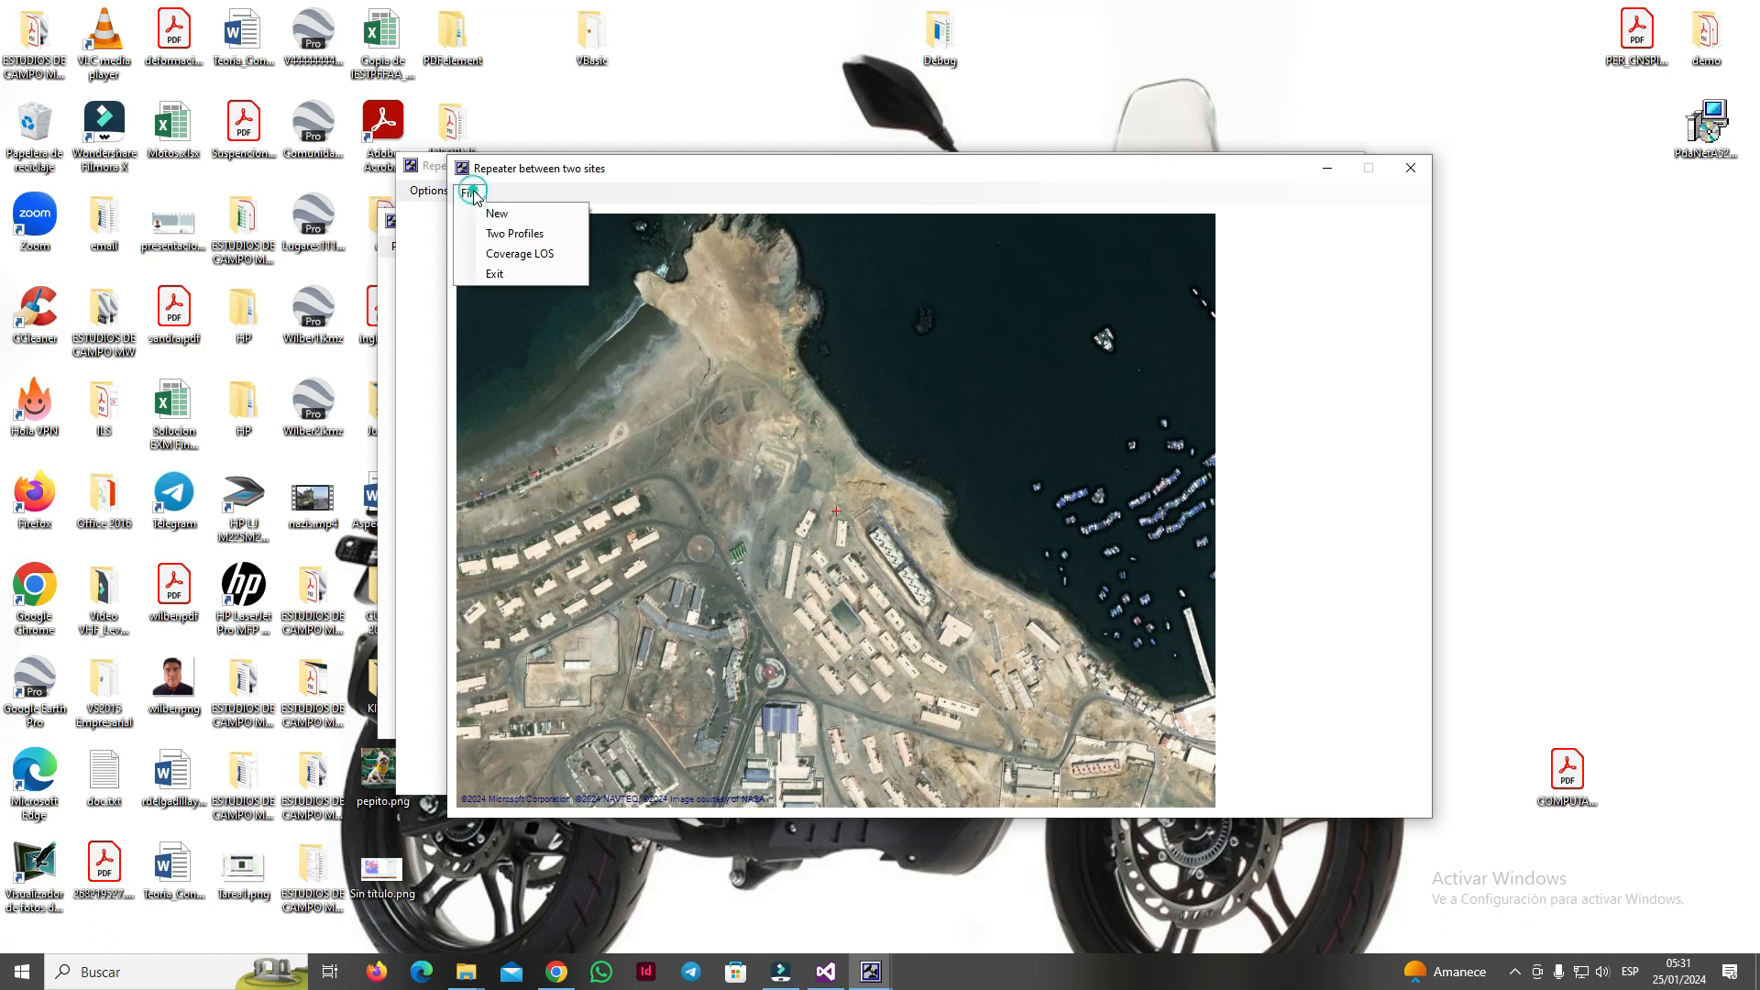
pyautogui.click(562, 235)
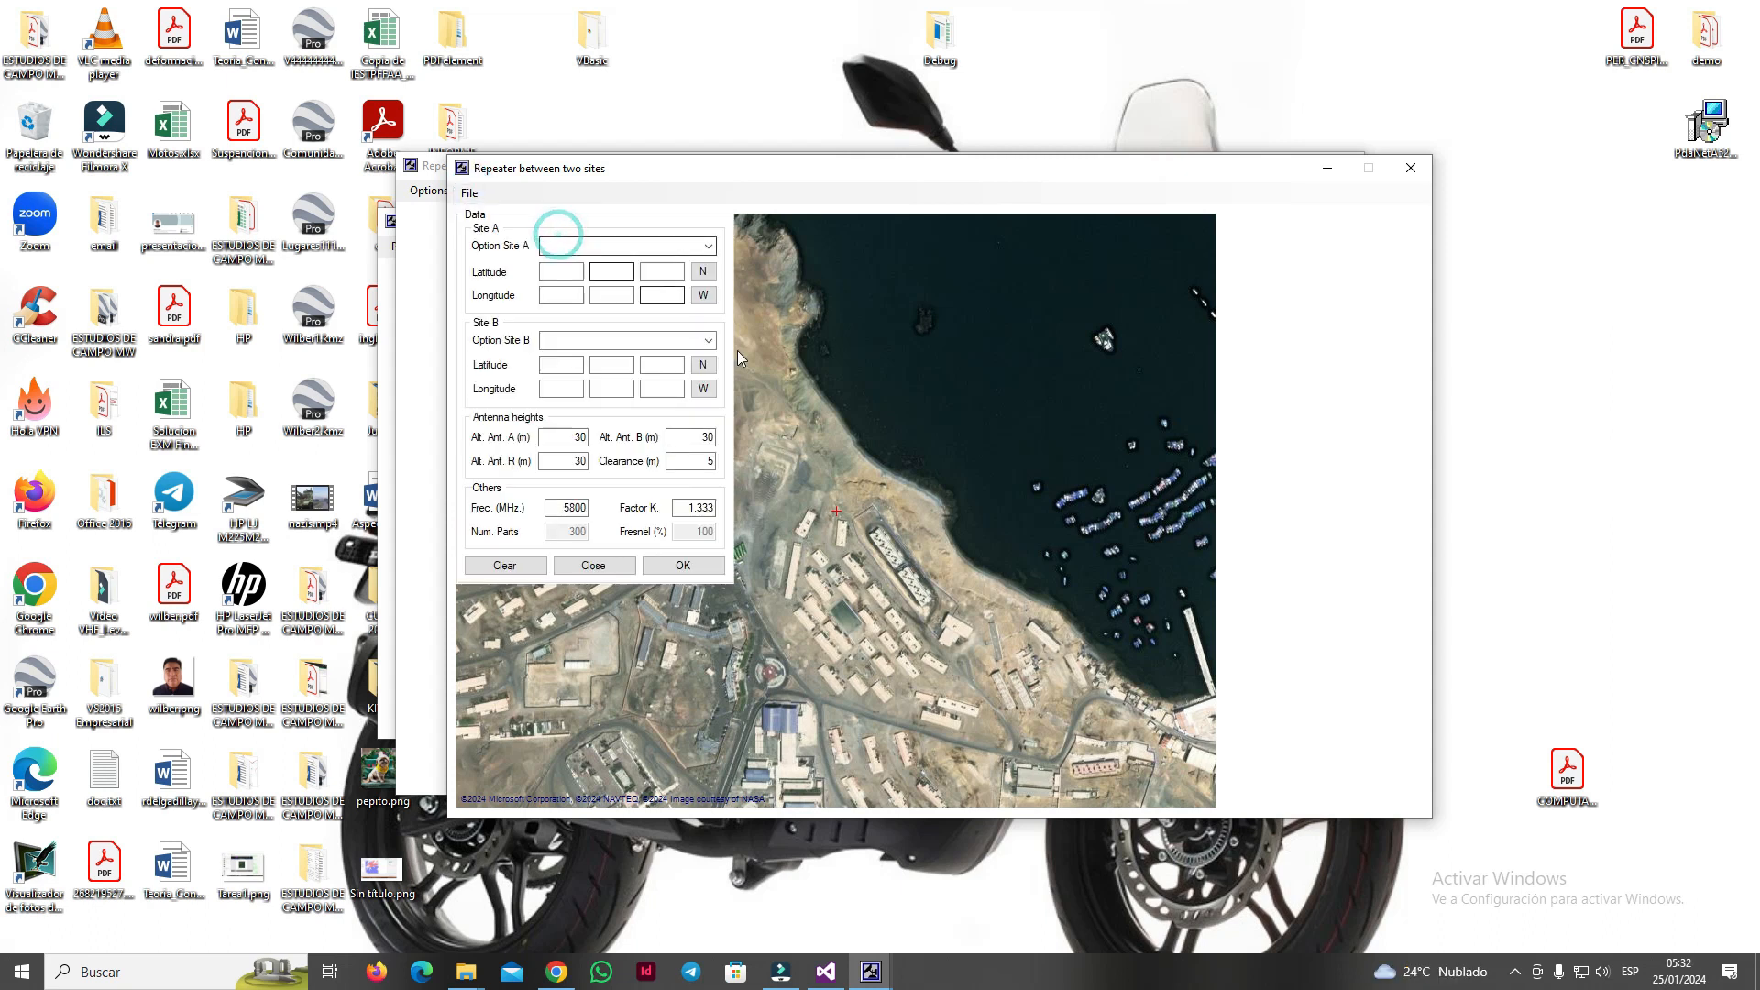
# - Run the two-profile search with Pachaconas as Site A and Wipani as Site B, 30 m antennas, 5 m clearance and 5800 MHz
pyautogui.click(709, 246)
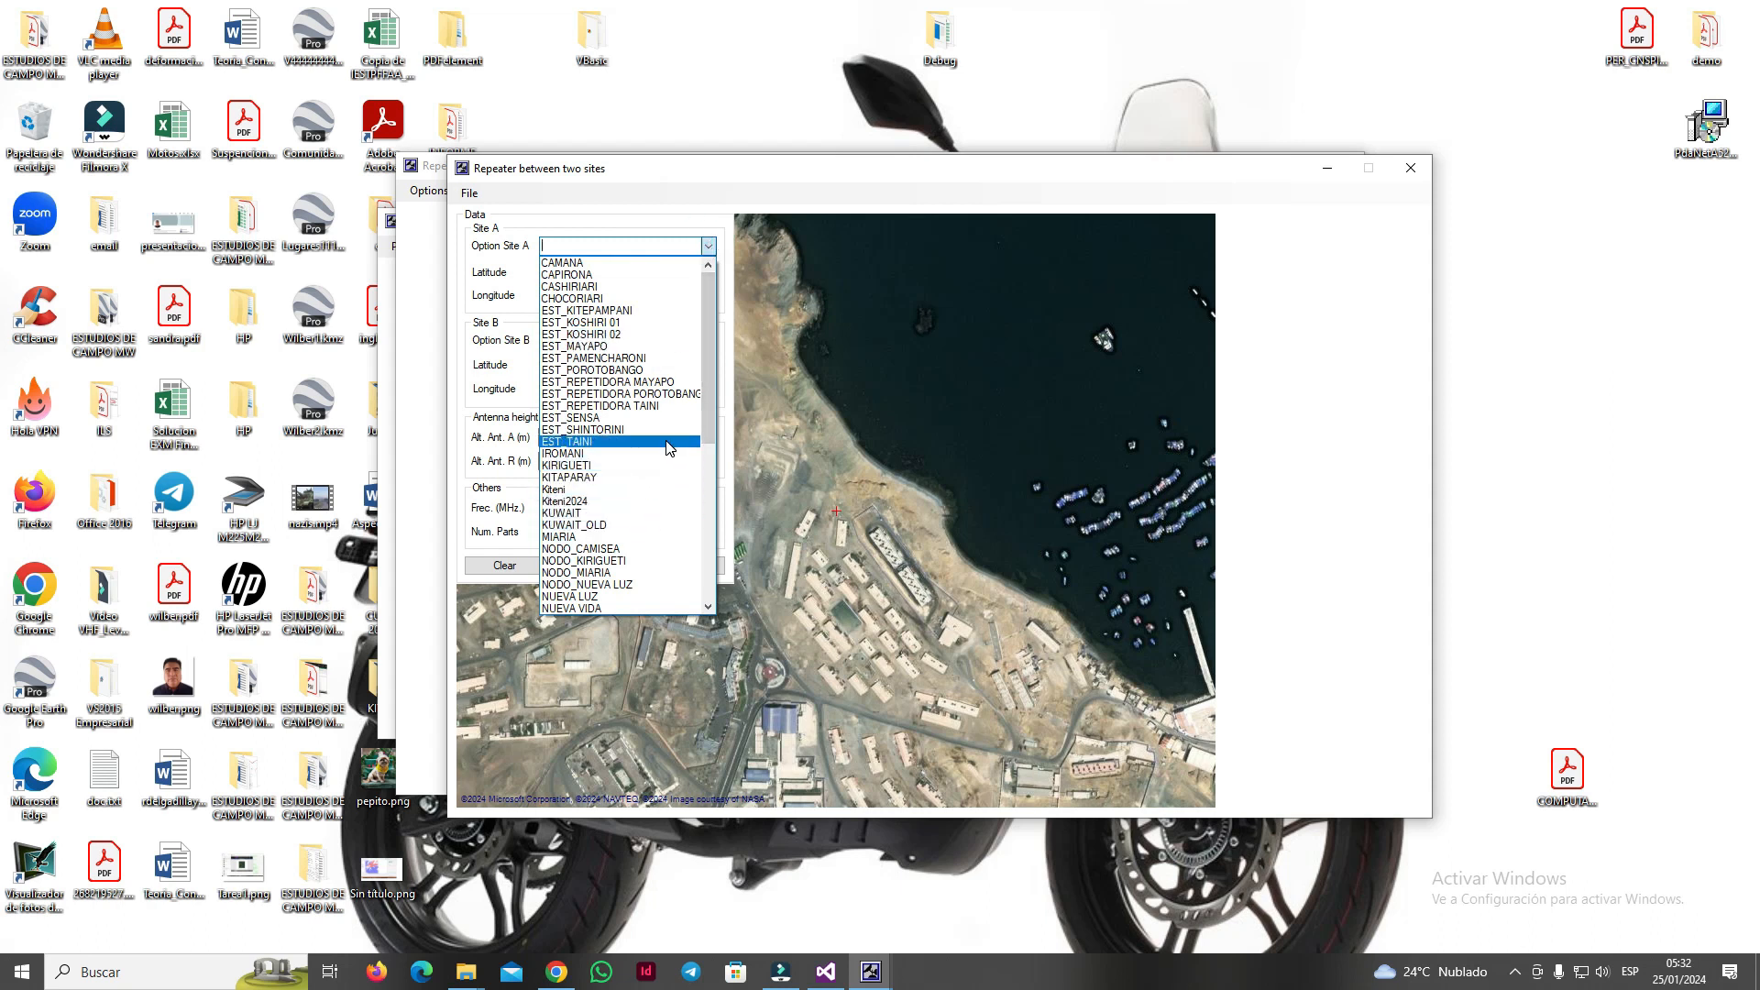
pyautogui.scroll(-1, 669, 446)
pyautogui.scroll(-1, 669, 447)
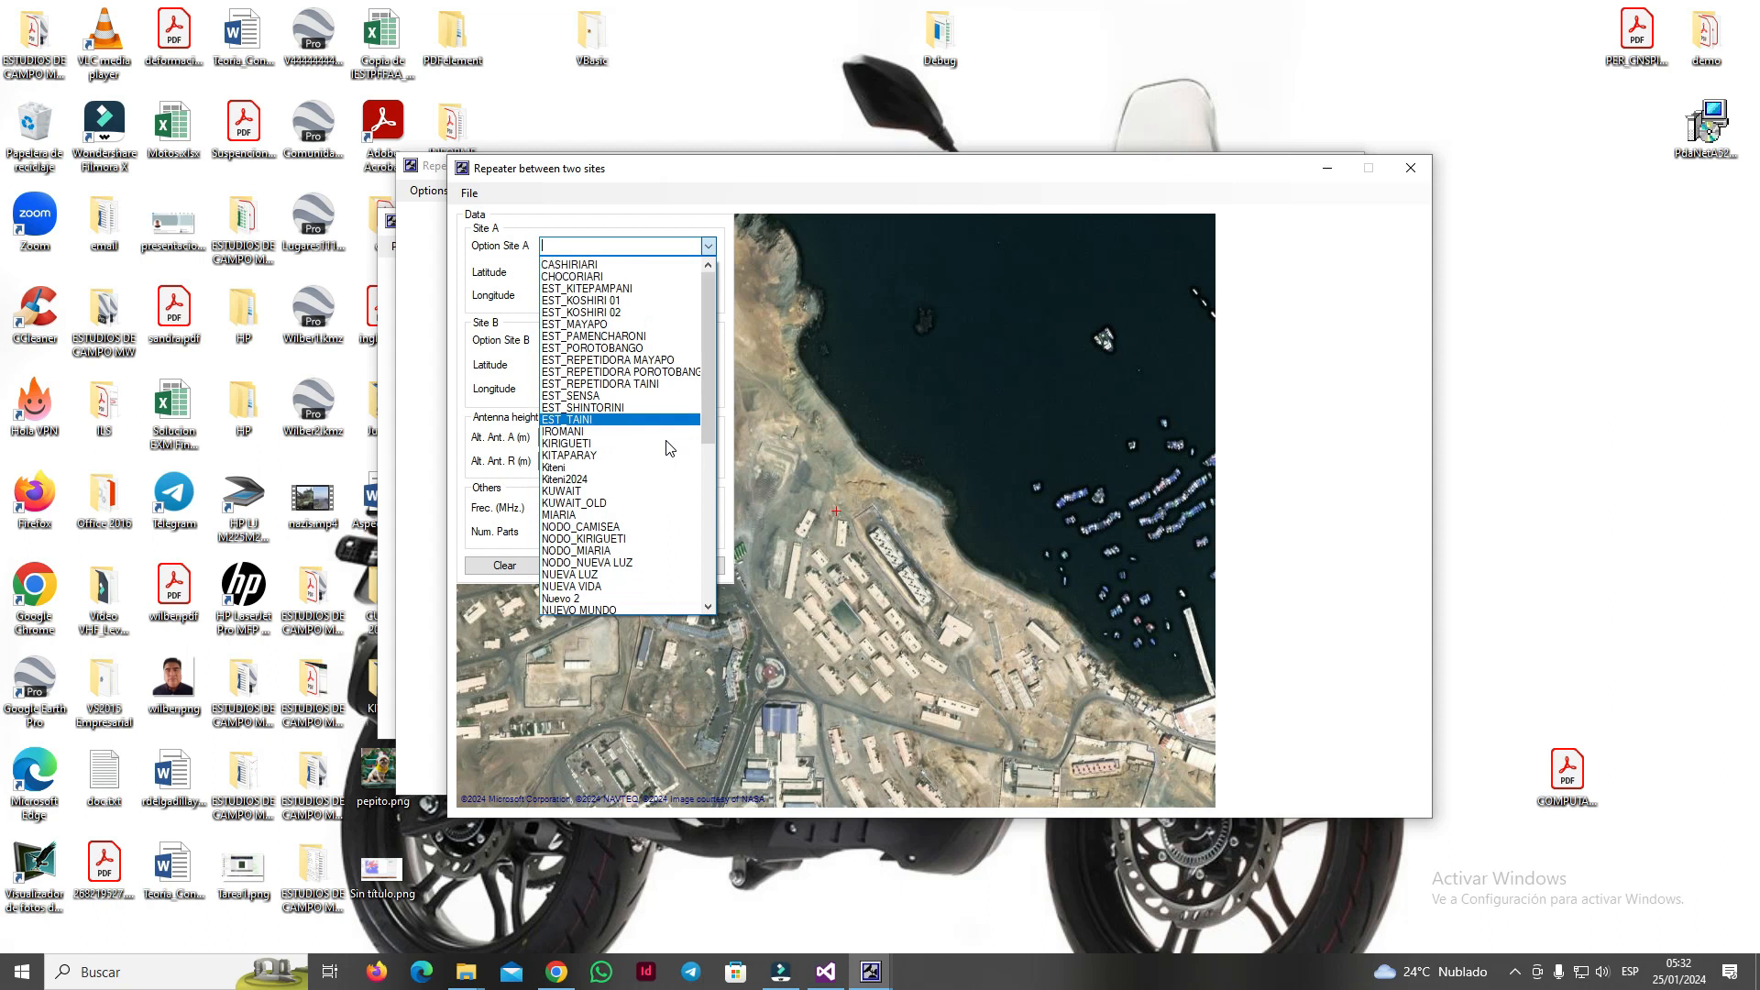
pyautogui.scroll(-1, 669, 447)
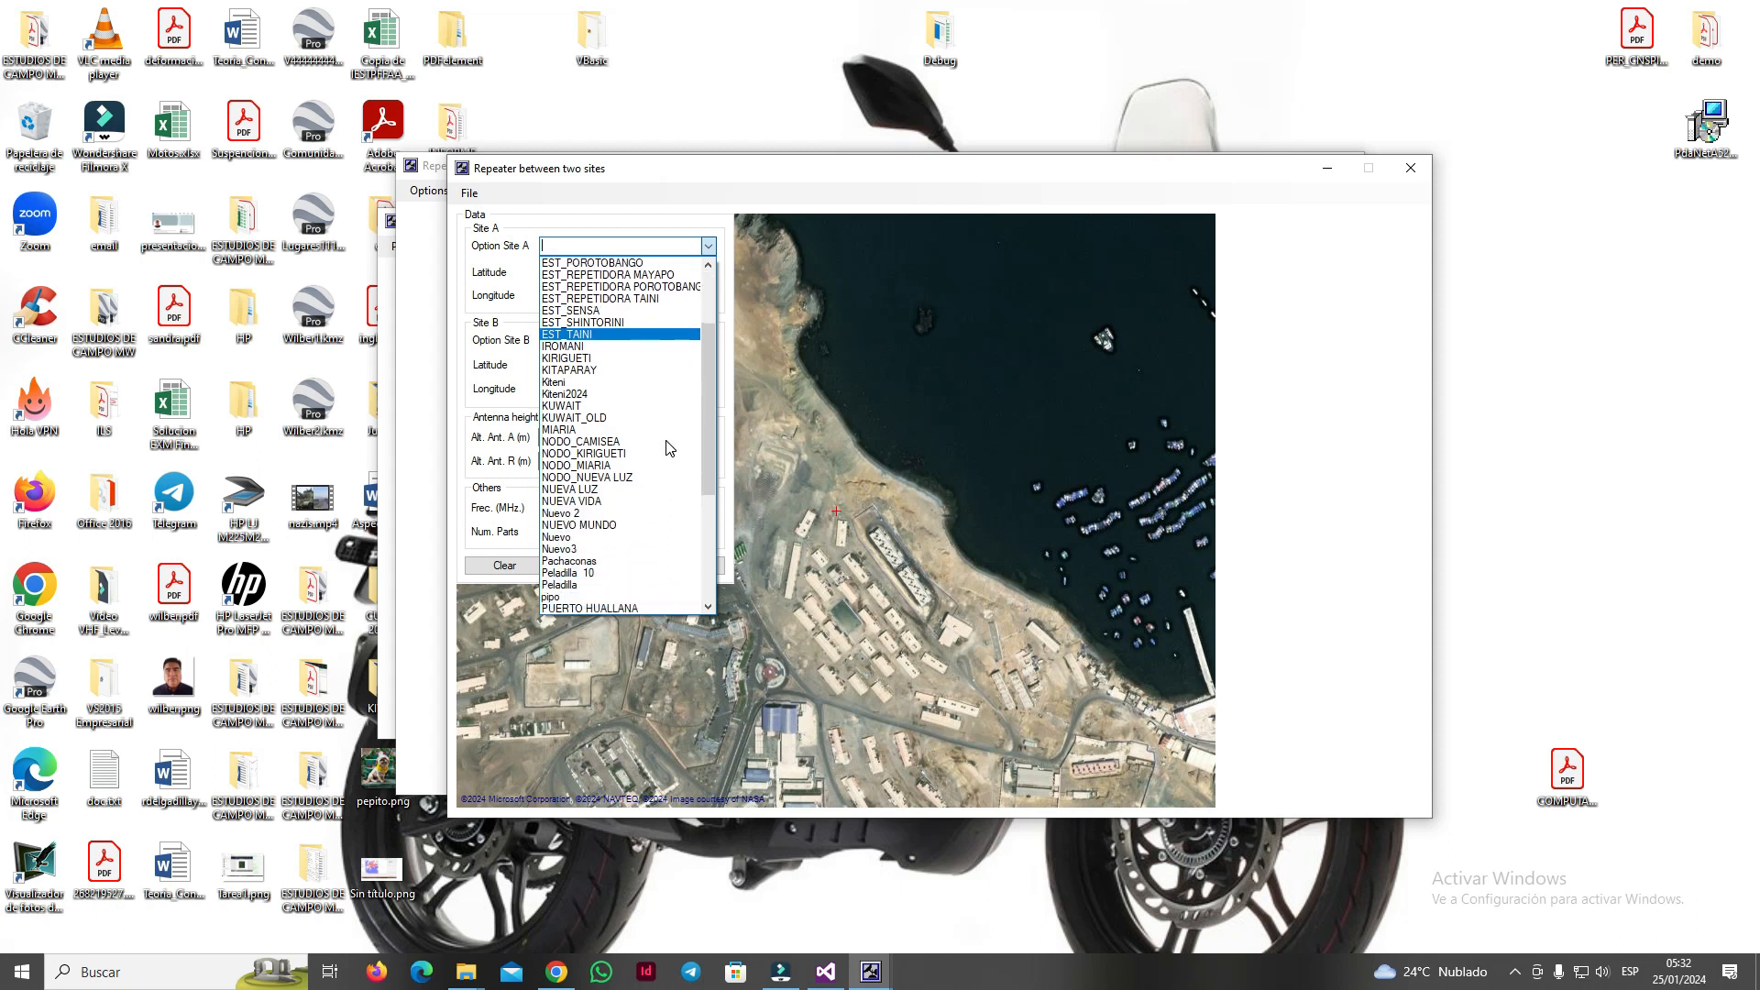
pyautogui.click(623, 561)
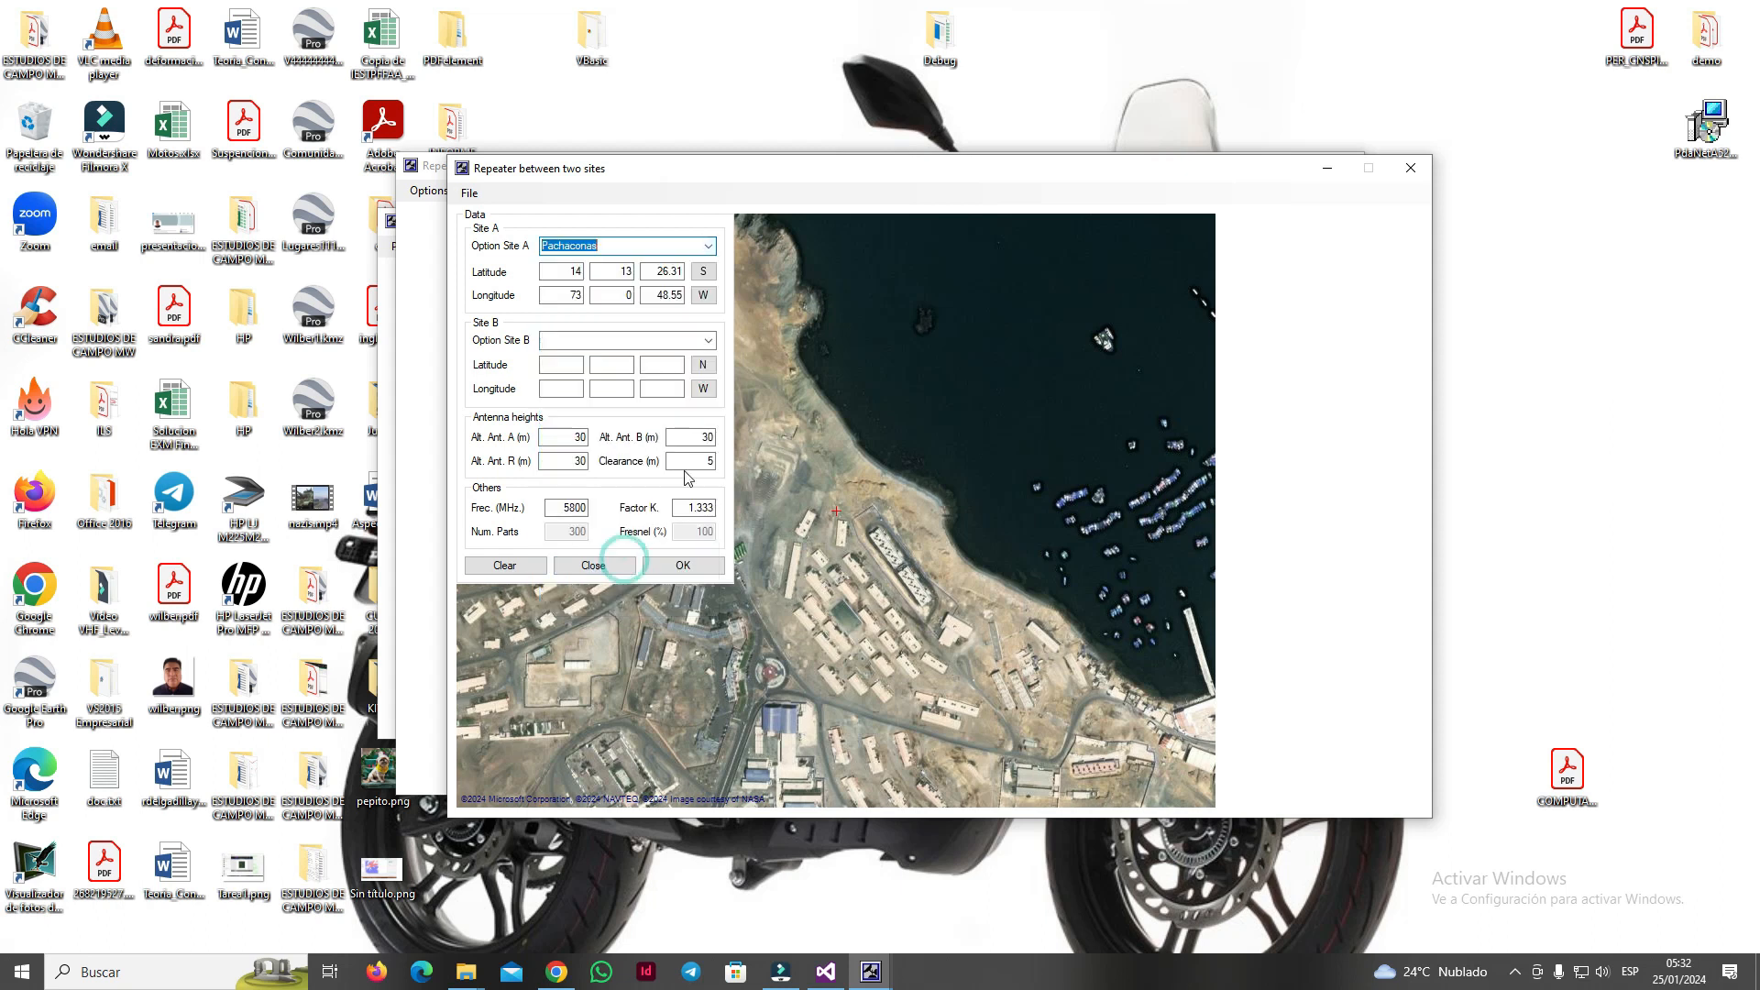
pyautogui.click(707, 339)
pyautogui.moveTo(707, 442); pyautogui.dragTo(706, 655)
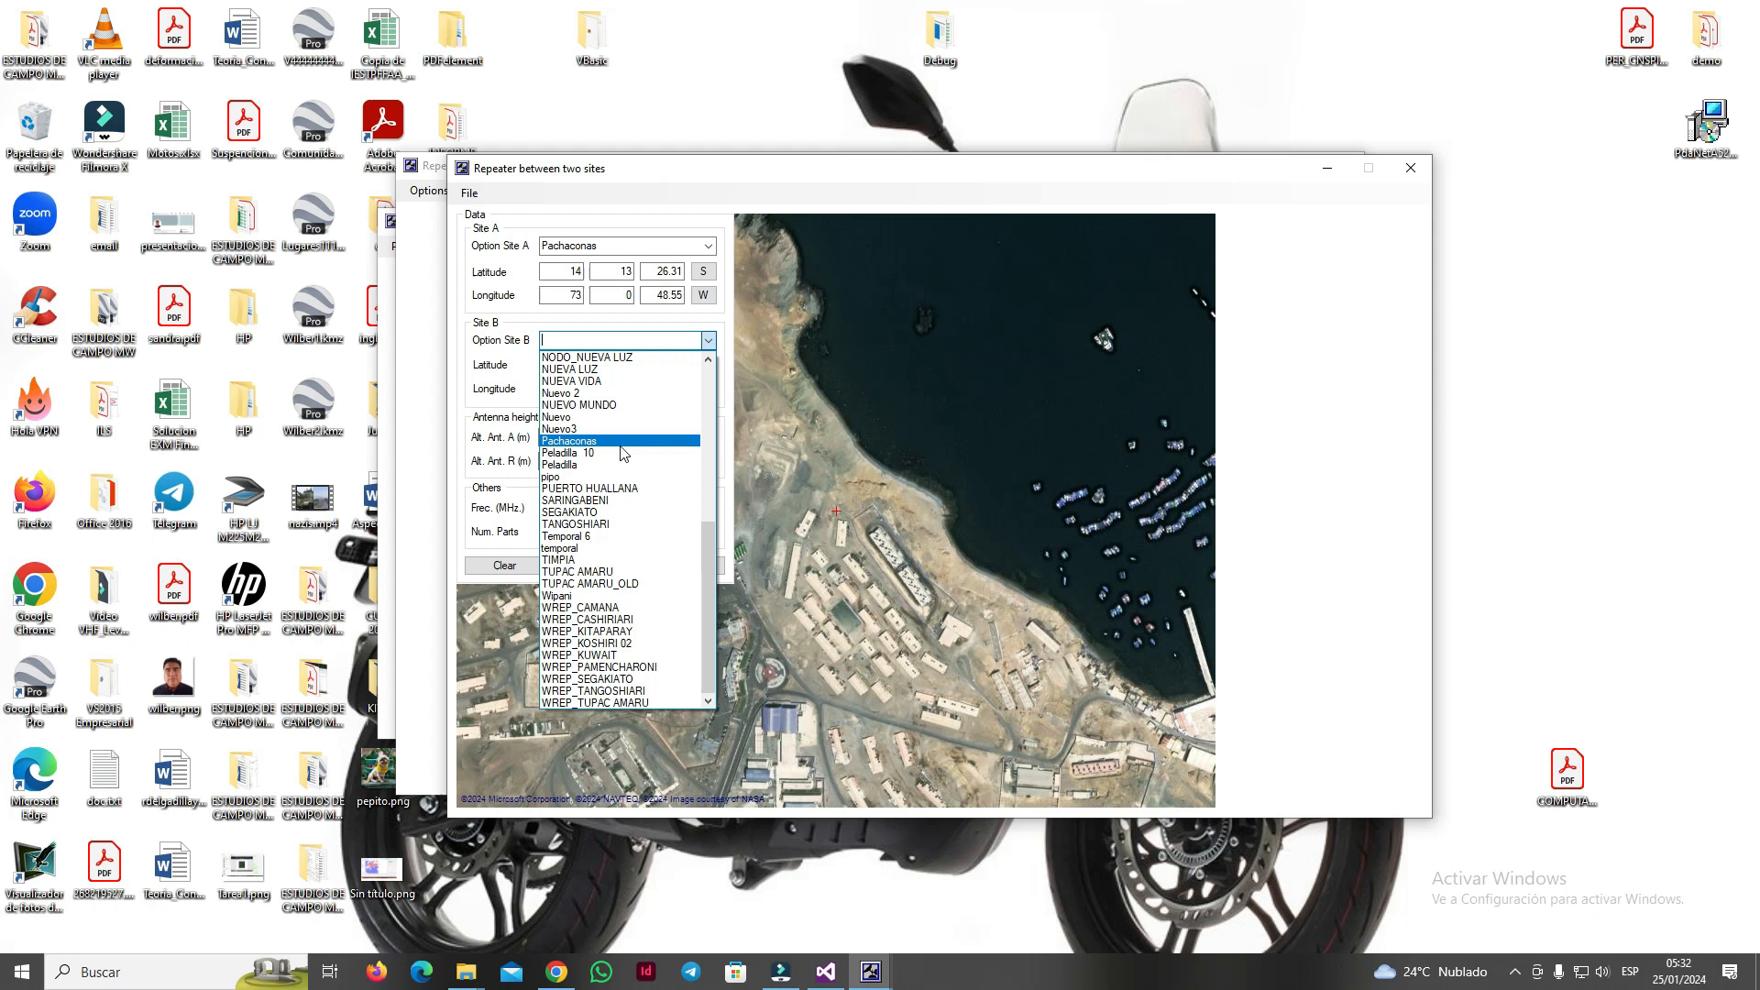
pyautogui.click(623, 595)
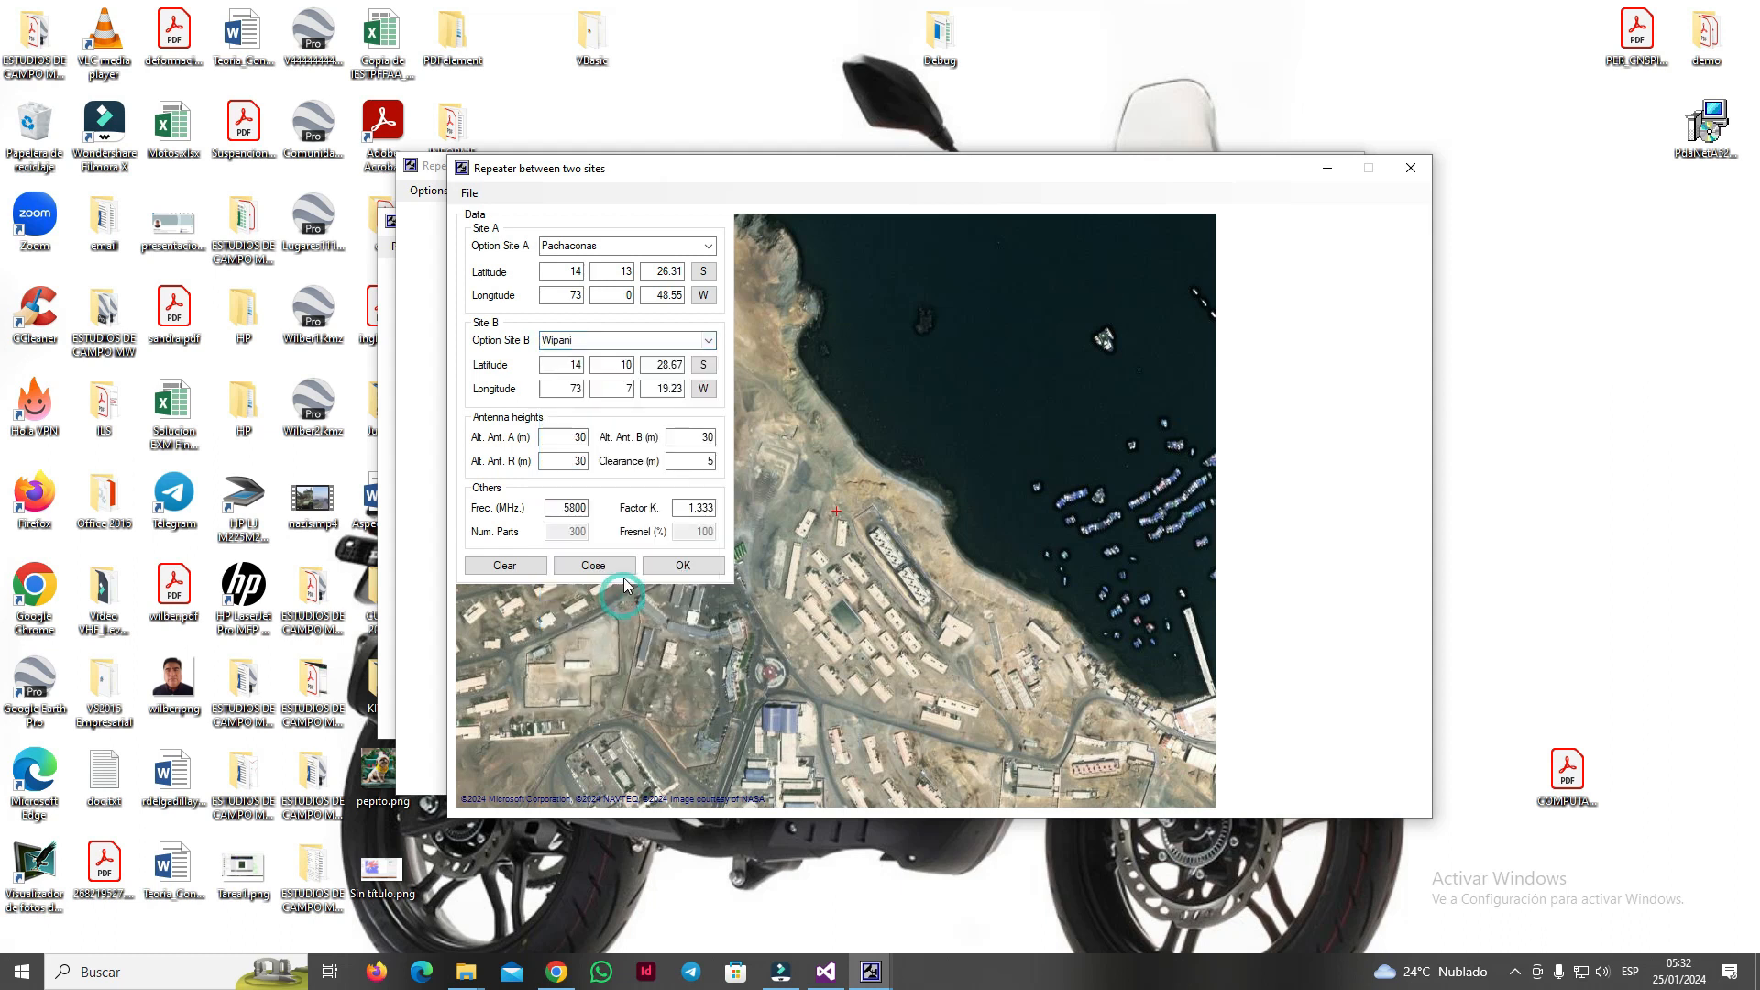
pyautogui.click(701, 566)
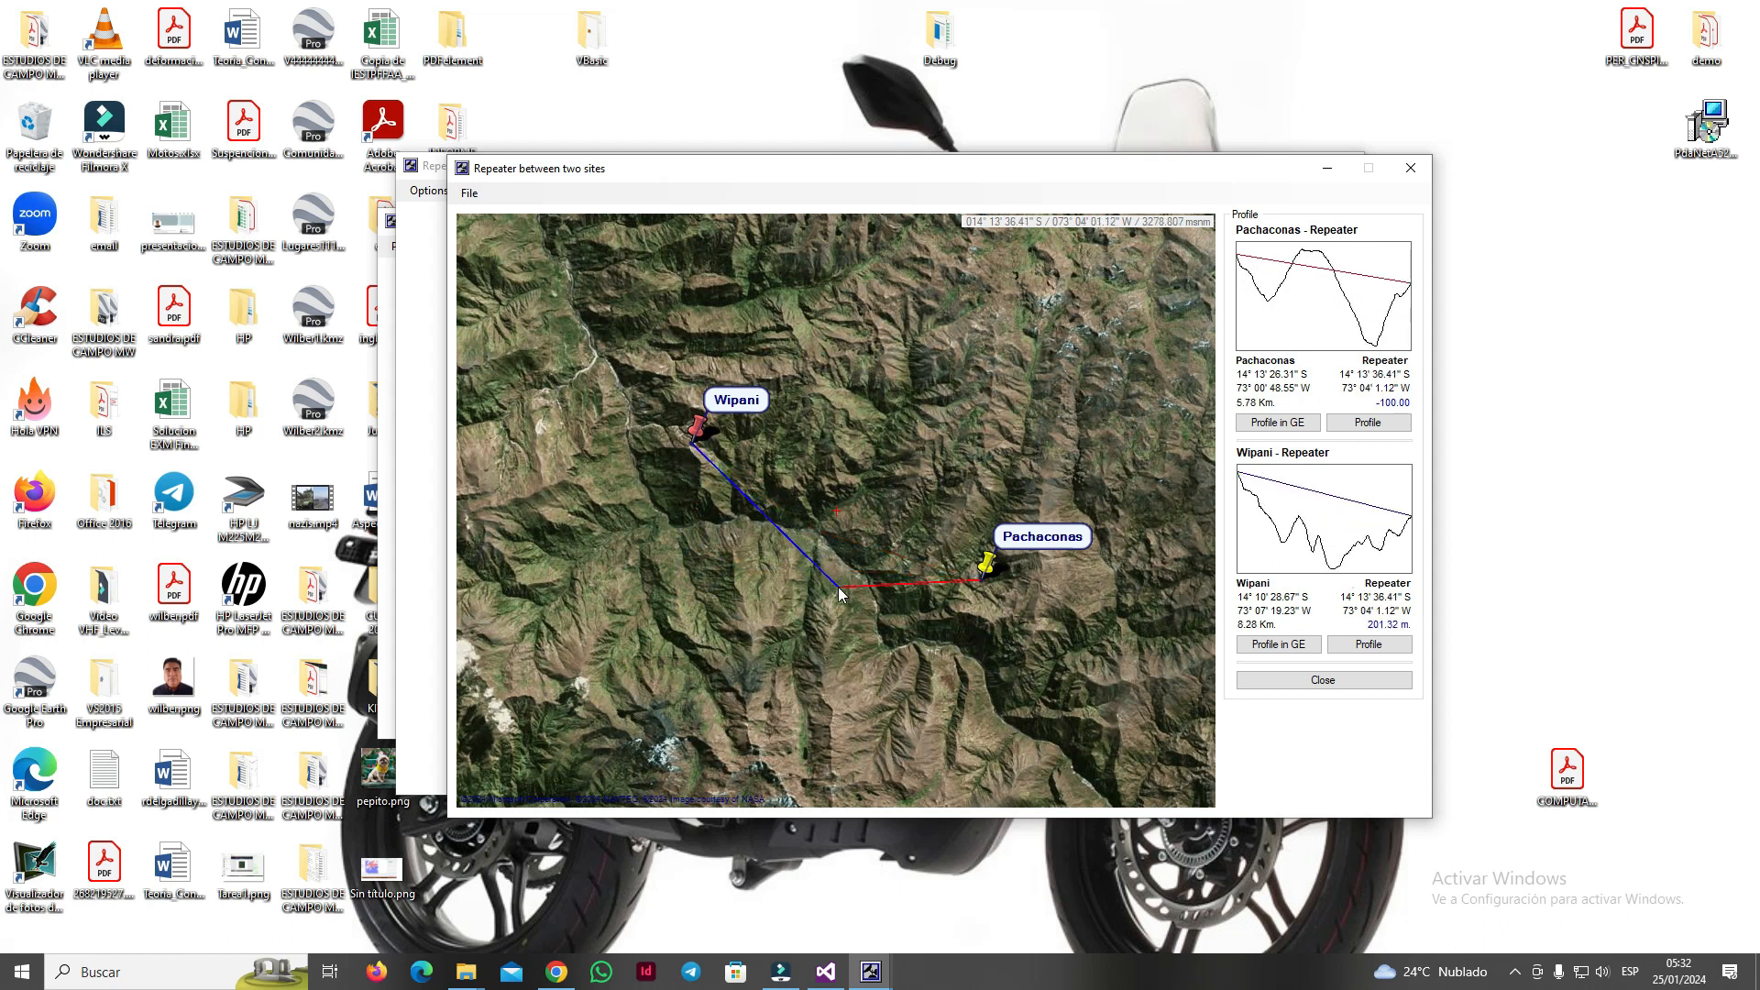
# - Check both links for trial repeater points in the valley west of Pachaconas and on the slope about 4.2 km southwest
pyautogui.scroll(-1, 840, 594)
pyautogui.scroll(2, 837, 518)
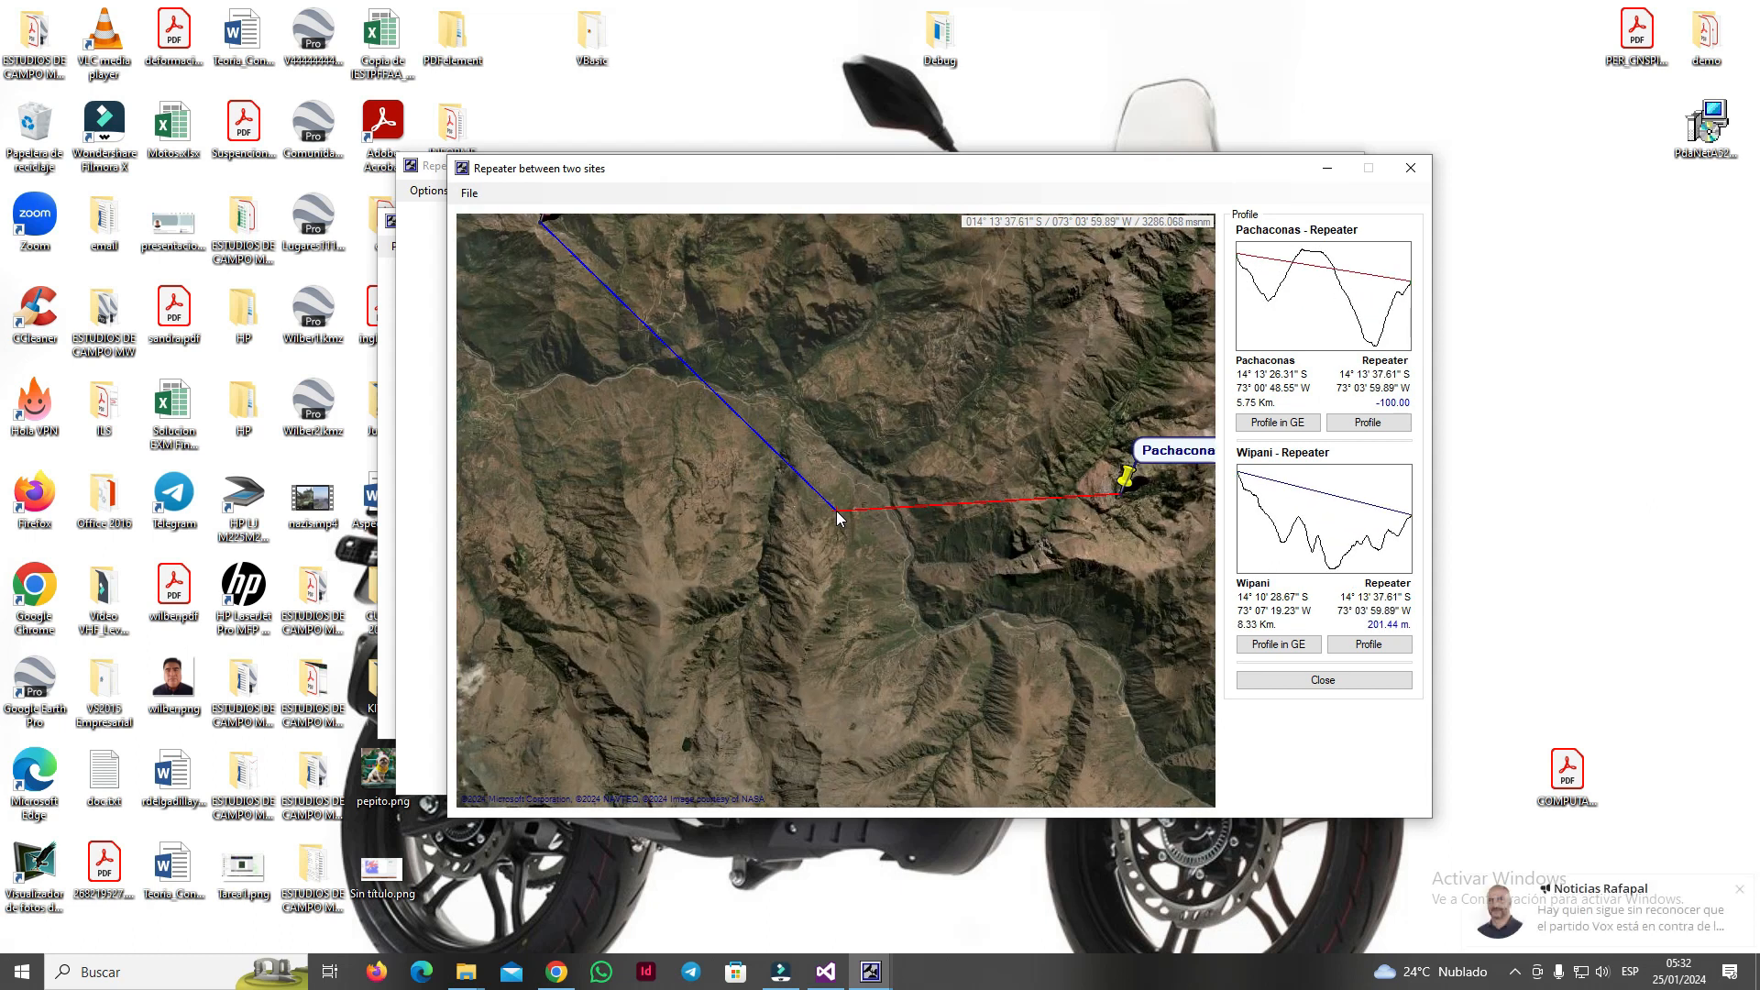
pyautogui.scroll(1, 837, 518)
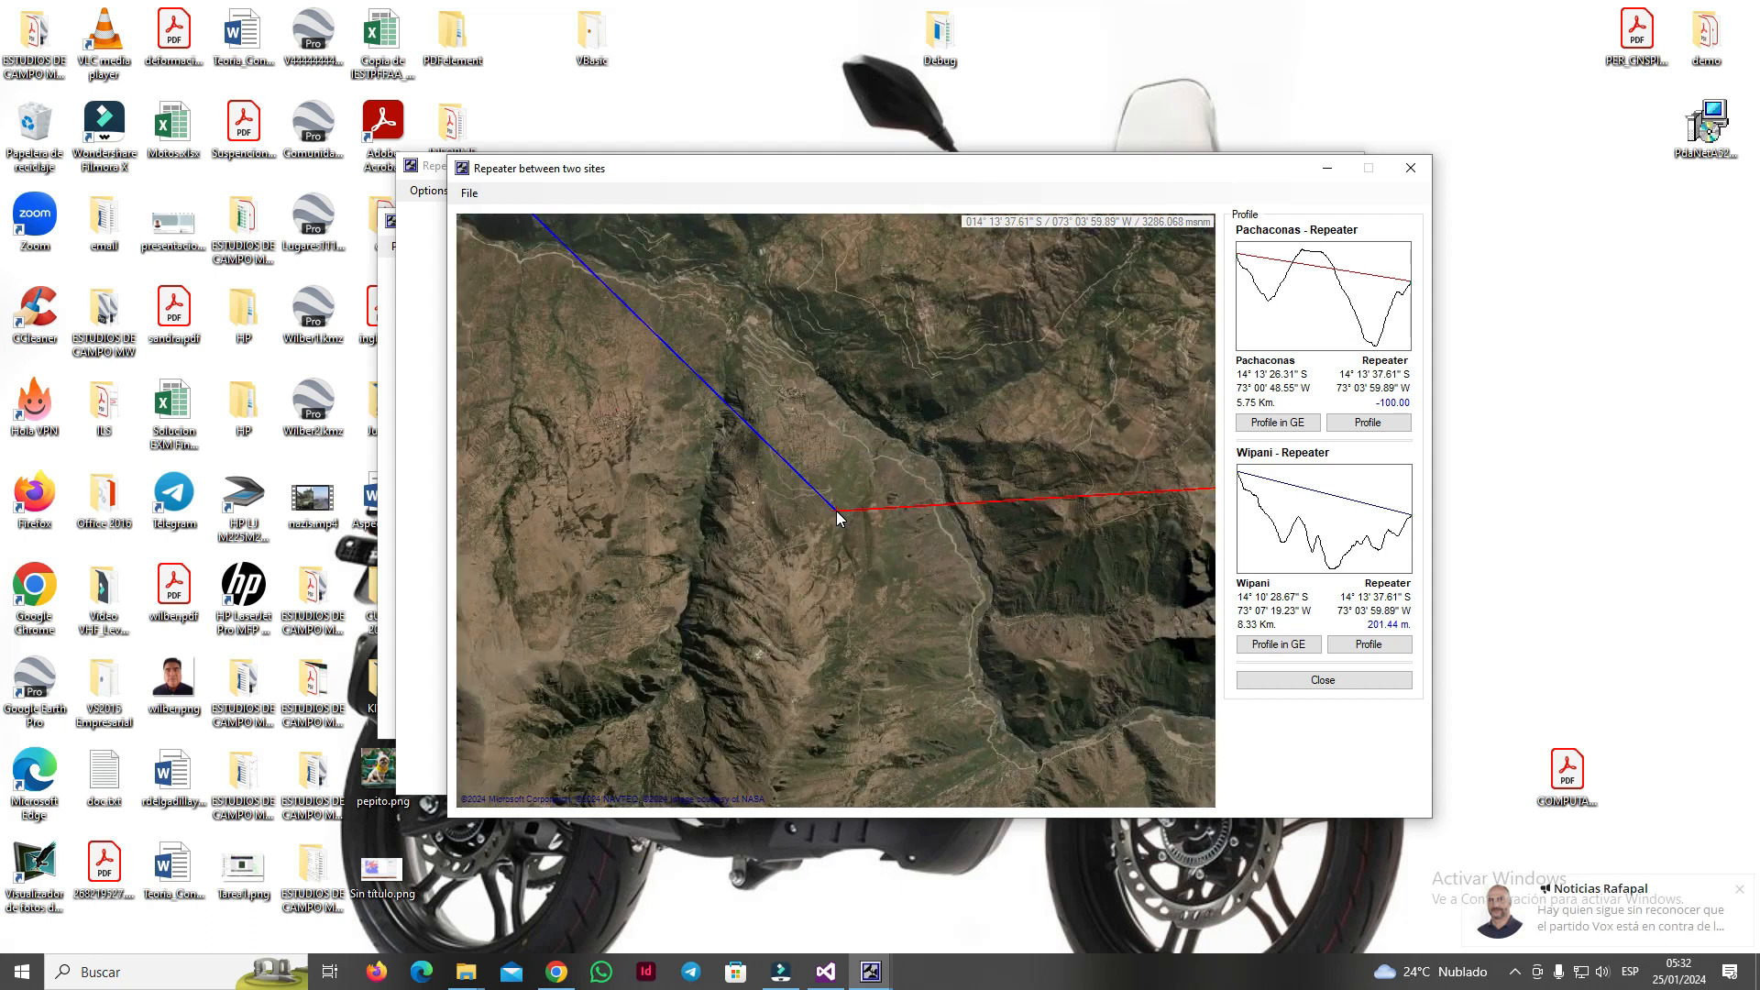
pyautogui.scroll(1, 836, 518)
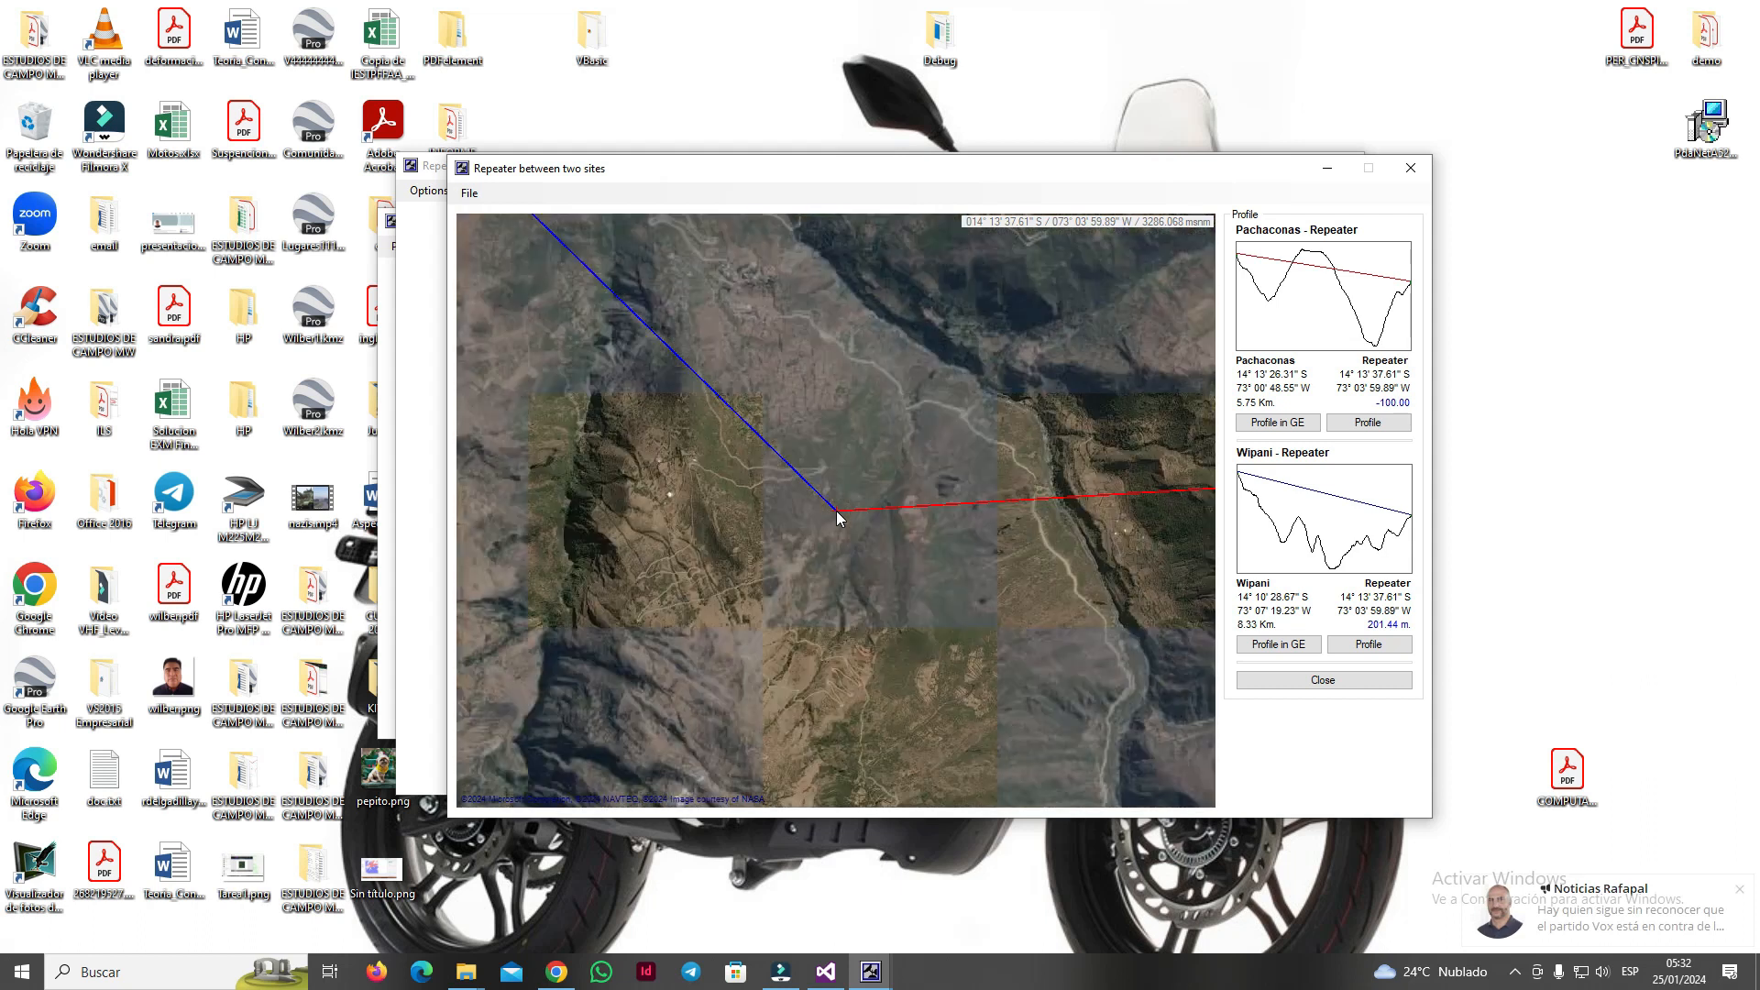
pyautogui.moveTo(837, 513); pyautogui.dragTo(940, 594)
pyautogui.scroll(-1, 837, 514)
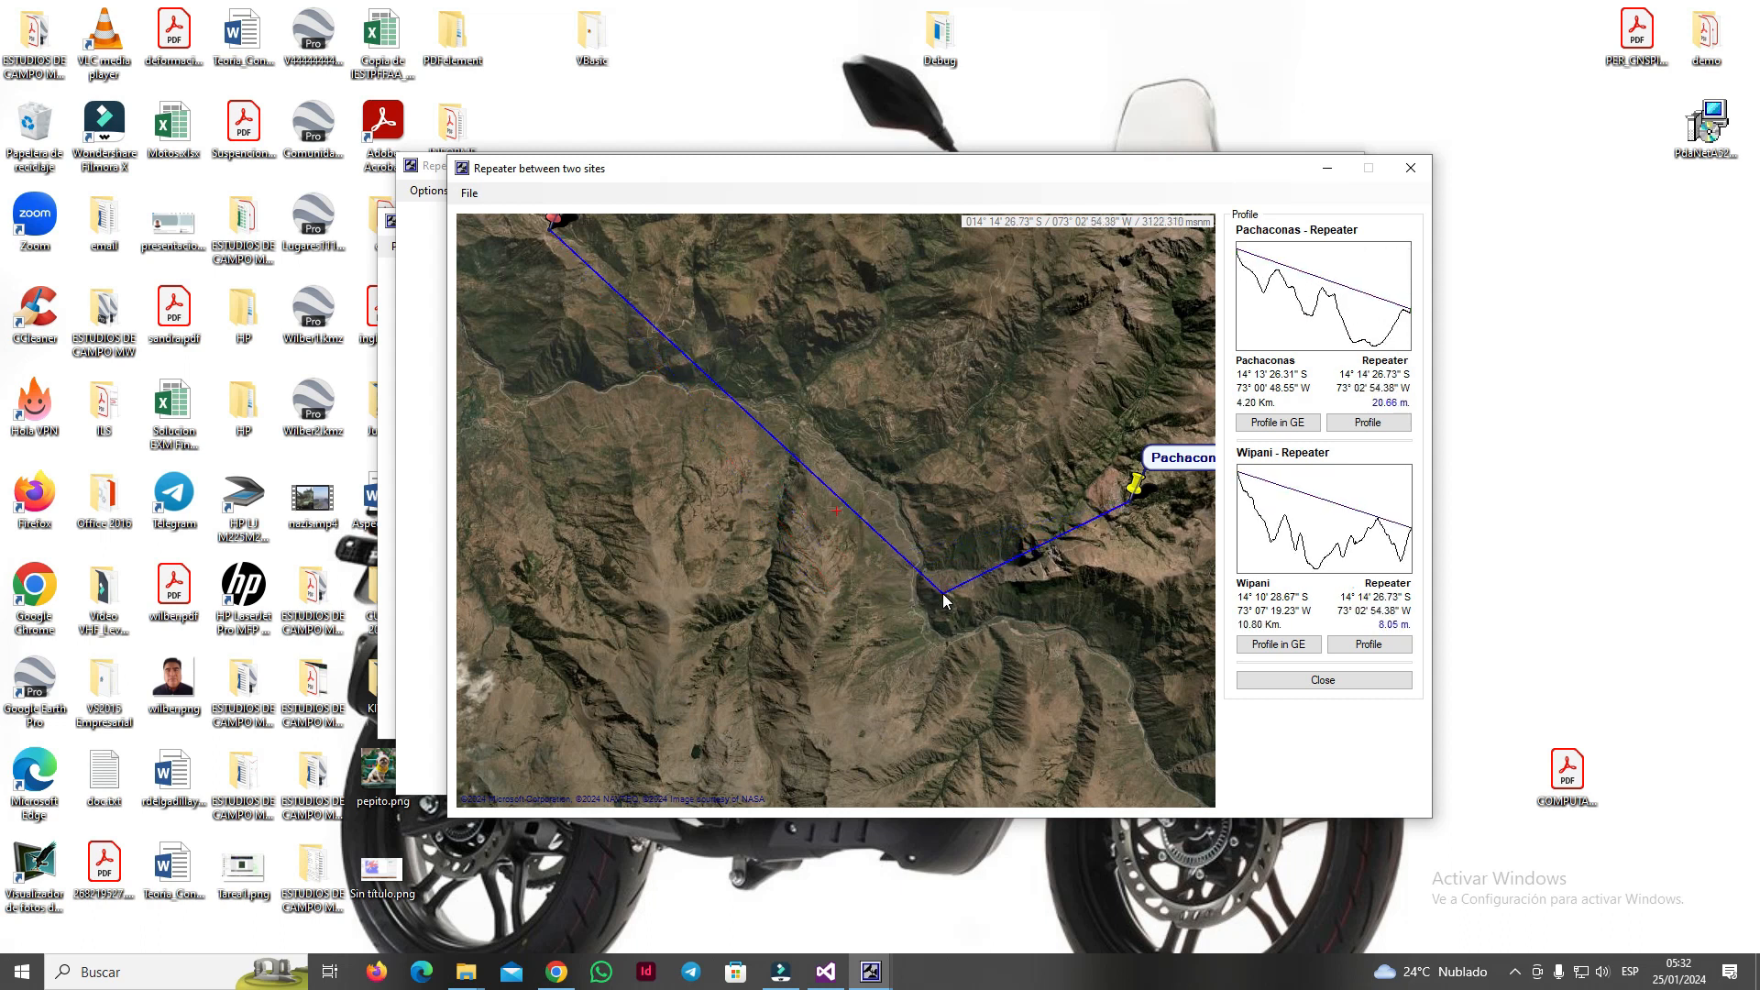
# - Check both links for a trial repeater point on the mountain ridge about 6.75 km west-southwest of Pachaconas
pyautogui.scroll(2, 942, 594)
pyautogui.moveTo(837, 518); pyautogui.dragTo(649, 547)
pyautogui.scroll(-1, 837, 518)
pyautogui.moveTo(837, 518); pyautogui.dragTo(857, 392)
pyautogui.scroll(1, 840, 507)
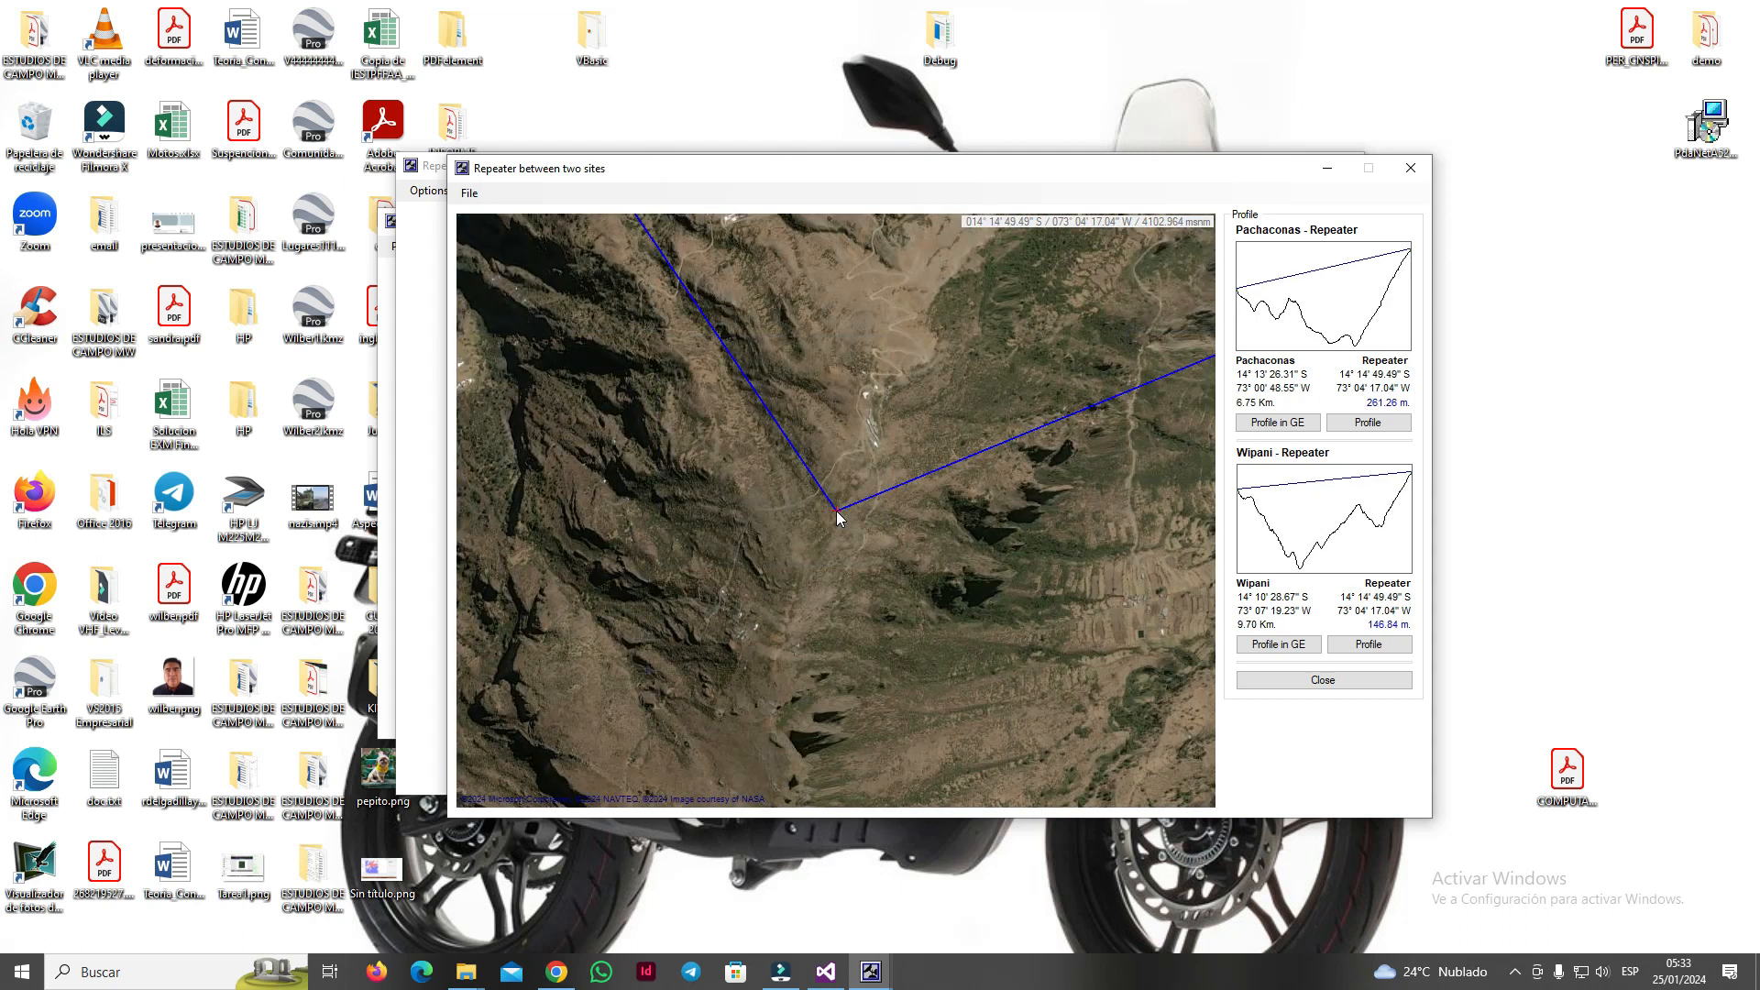
# - Position the repeater point on open ground beside the row of buildings, at 14° 14' 43.12" S, 73° 04' 14.78" W
pyautogui.scroll(1, 837, 513)
pyautogui.moveTo(837, 512); pyautogui.dragTo(850, 406)
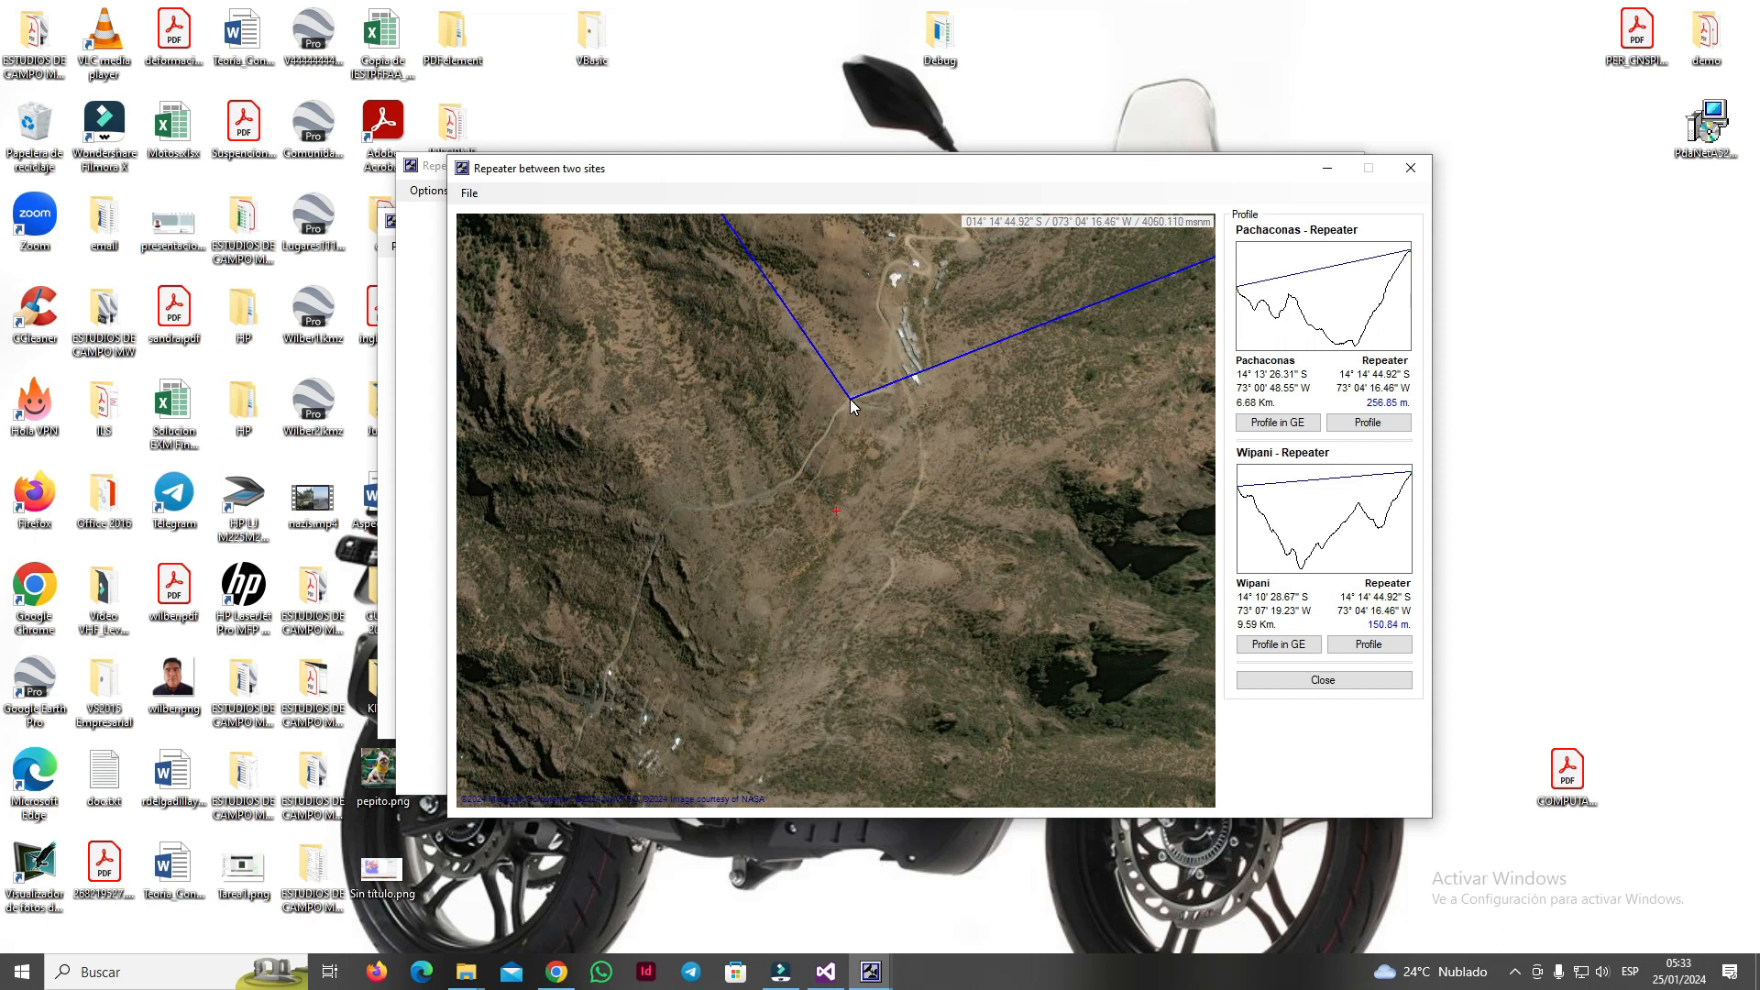
pyautogui.scroll(1, 851, 400)
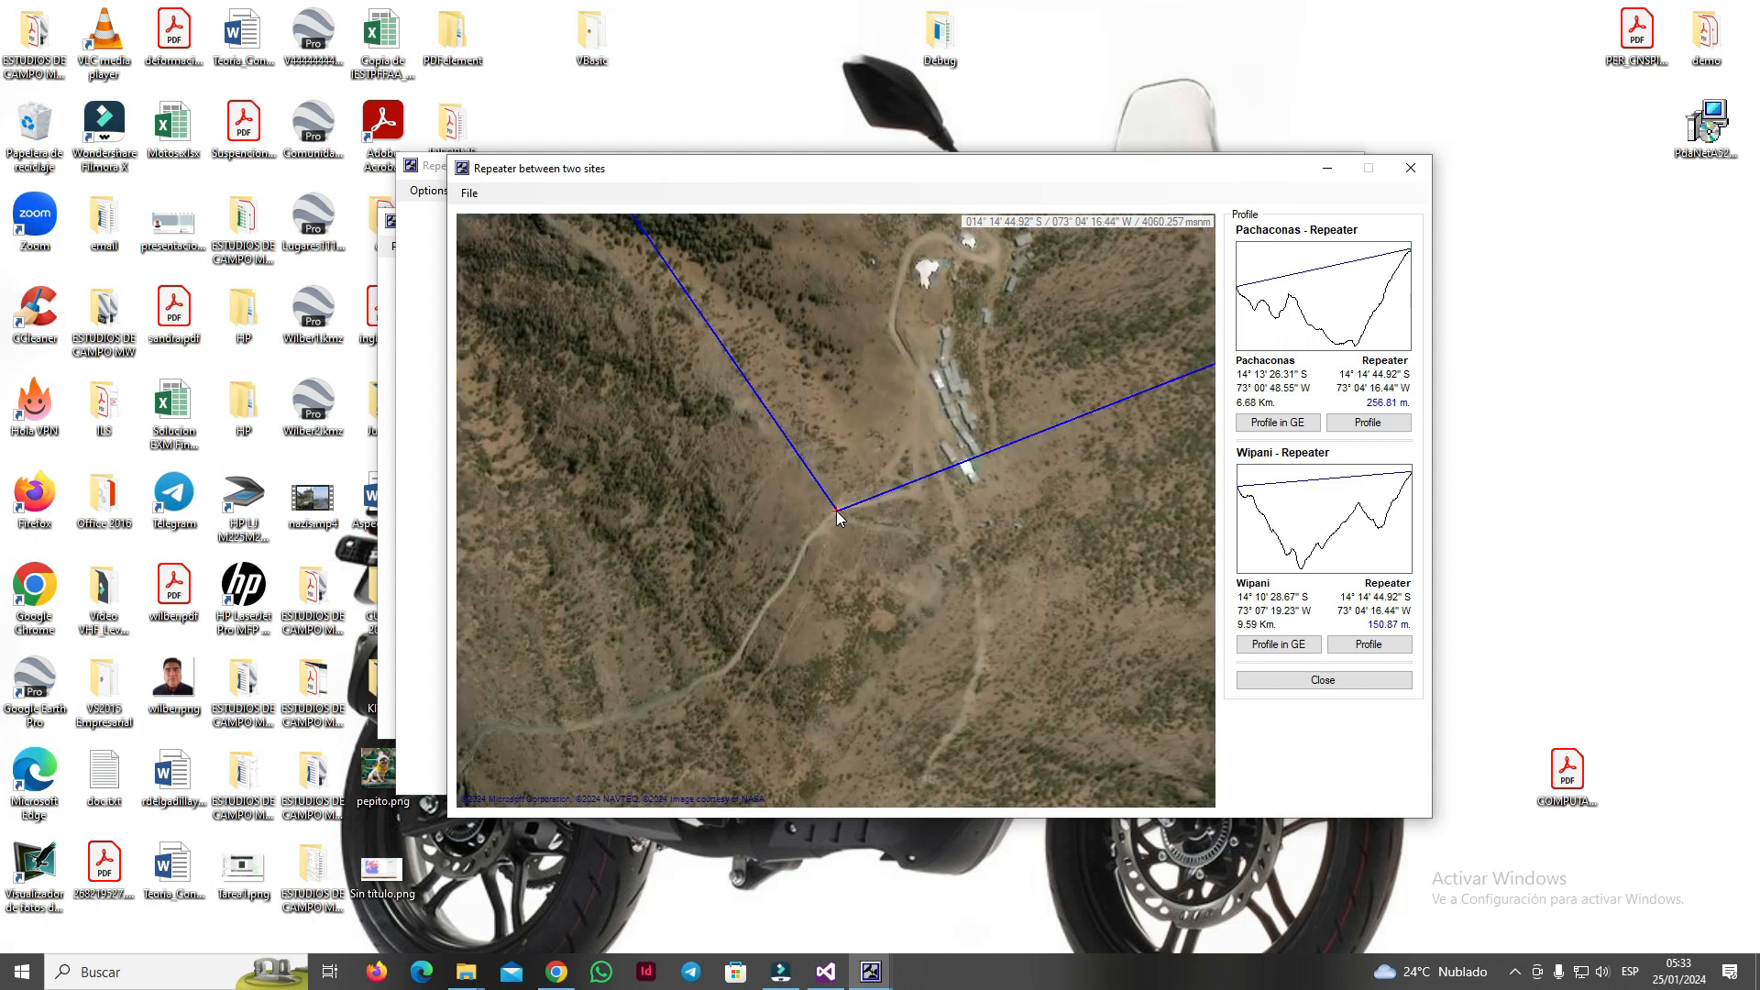
pyautogui.scroll(1, 837, 510)
pyautogui.moveTo(995, 336); pyautogui.dragTo(795, 558)
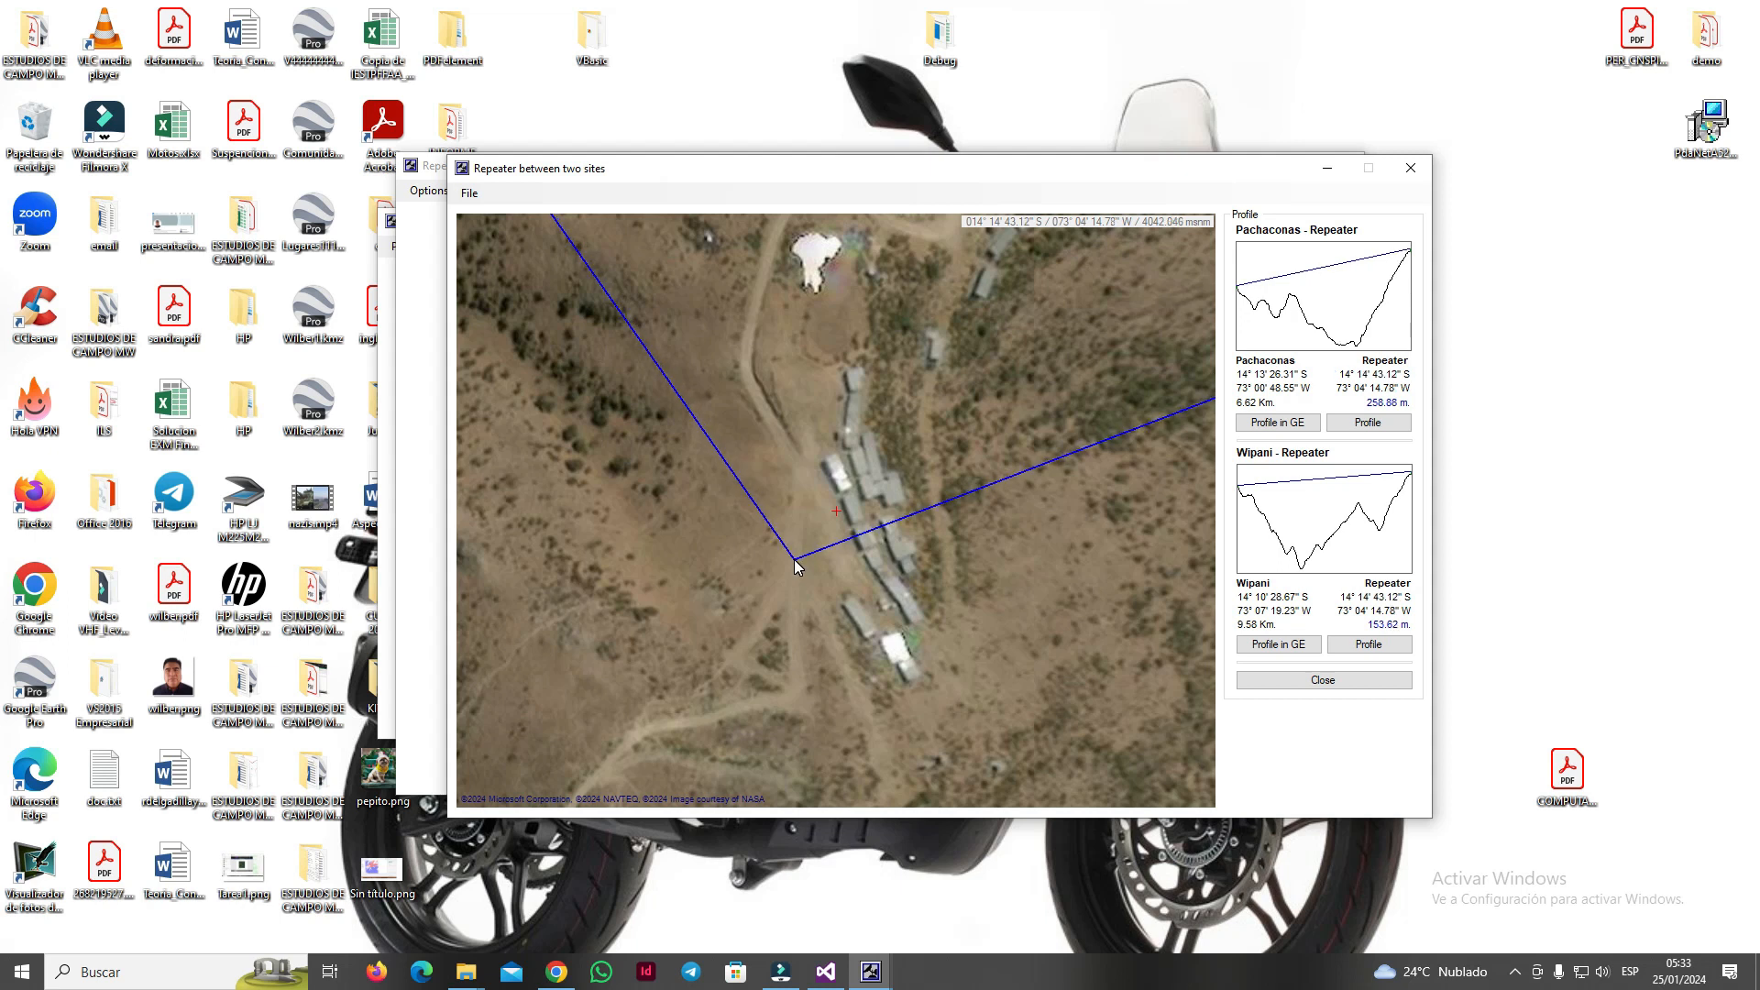
# - Add the chosen repeater point as a new site named Repetidor
pyautogui.doubleClick(794, 559)
pyautogui.click(649, 247)
pyautogui.write('Repetidor')
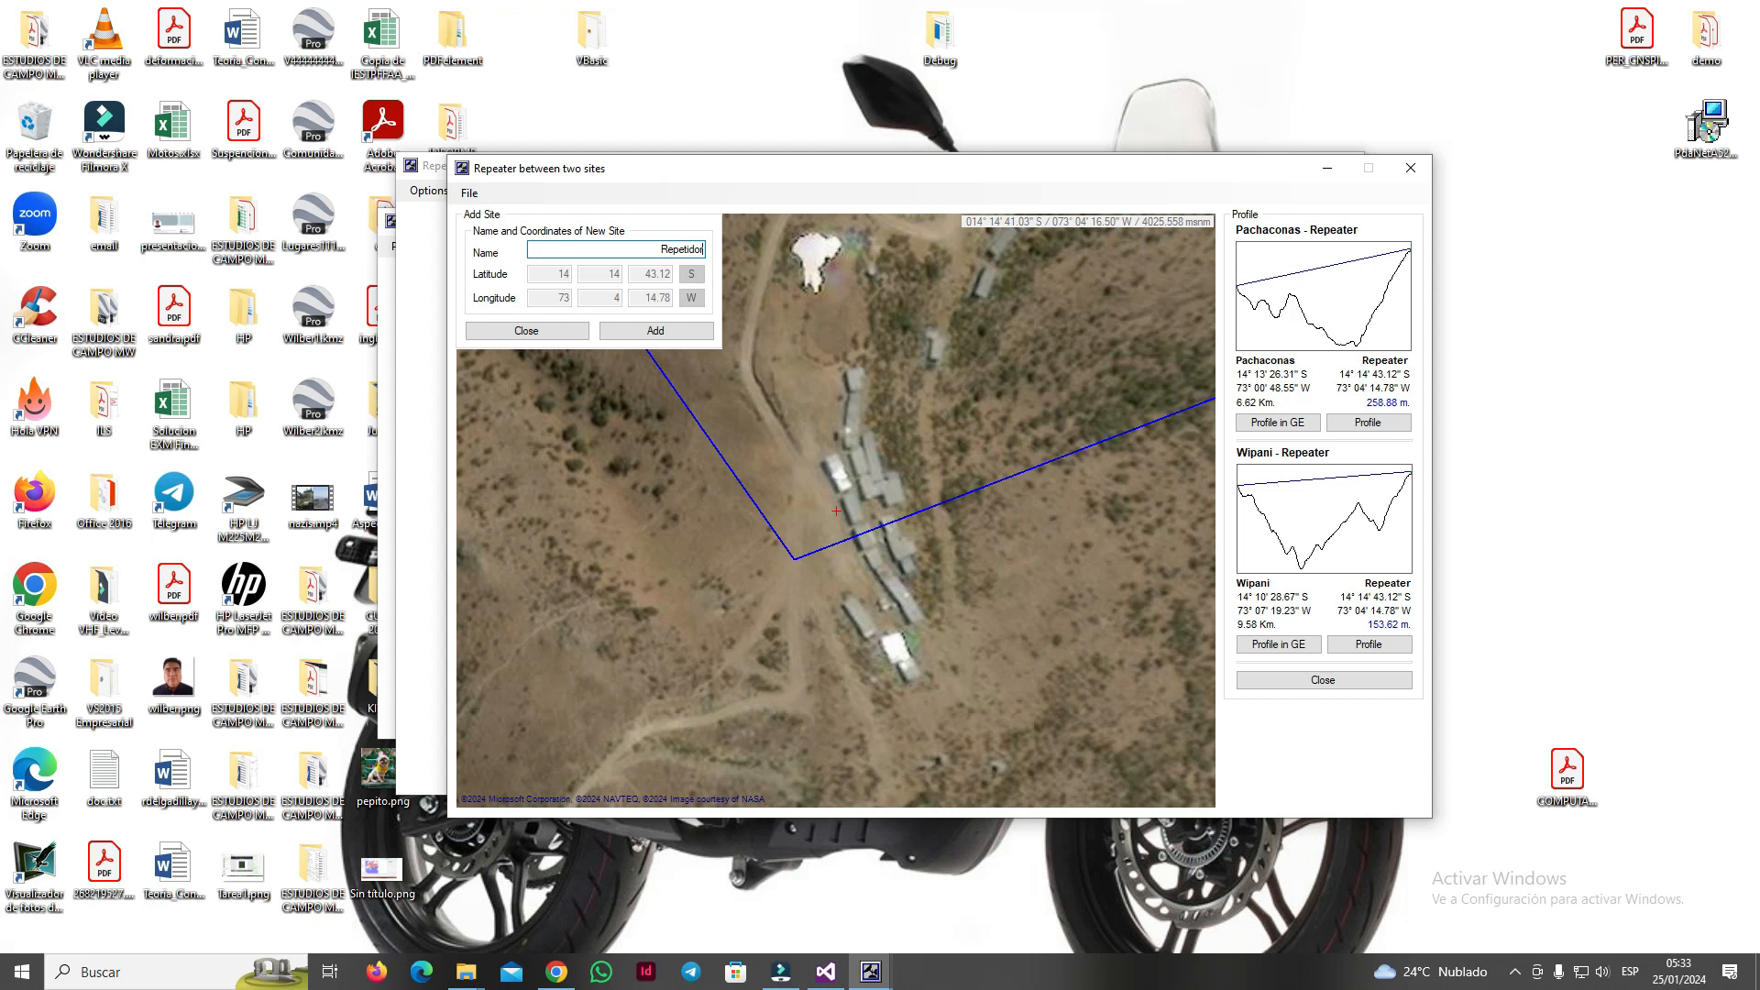
pyautogui.click(675, 335)
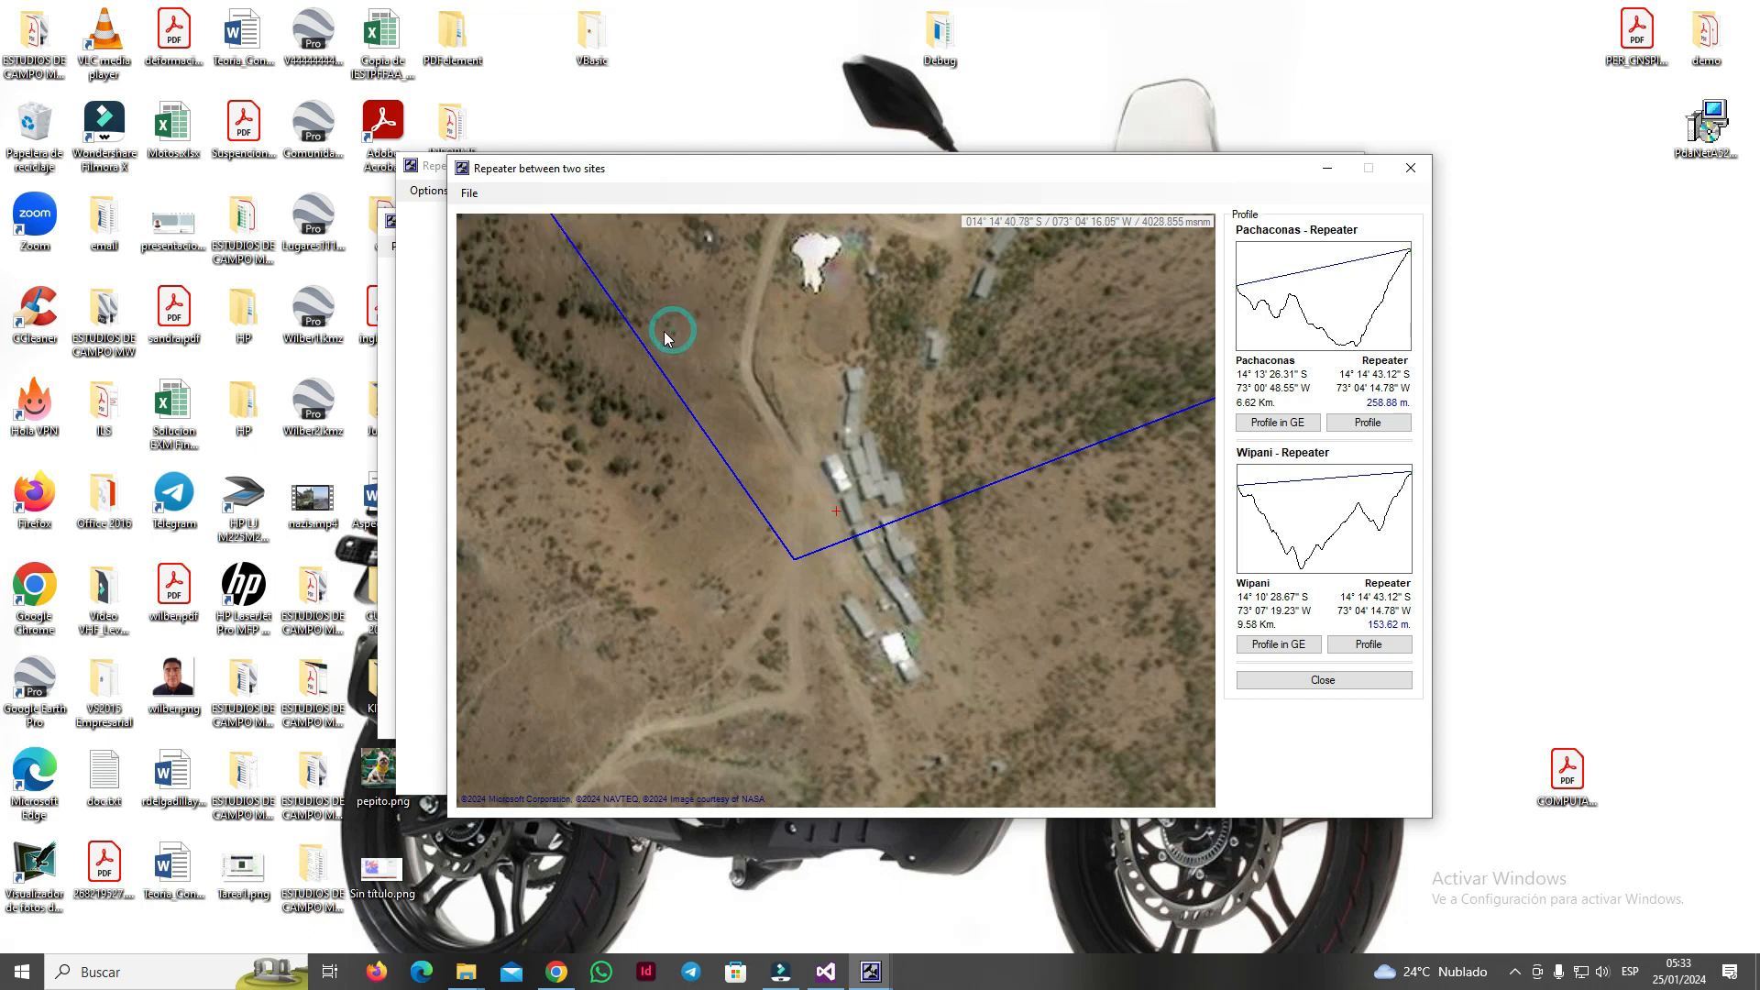
# - View the full terrain profiles of the Pachaconas - Repeater and Wipani - Repeater links
pyautogui.click(1372, 425)
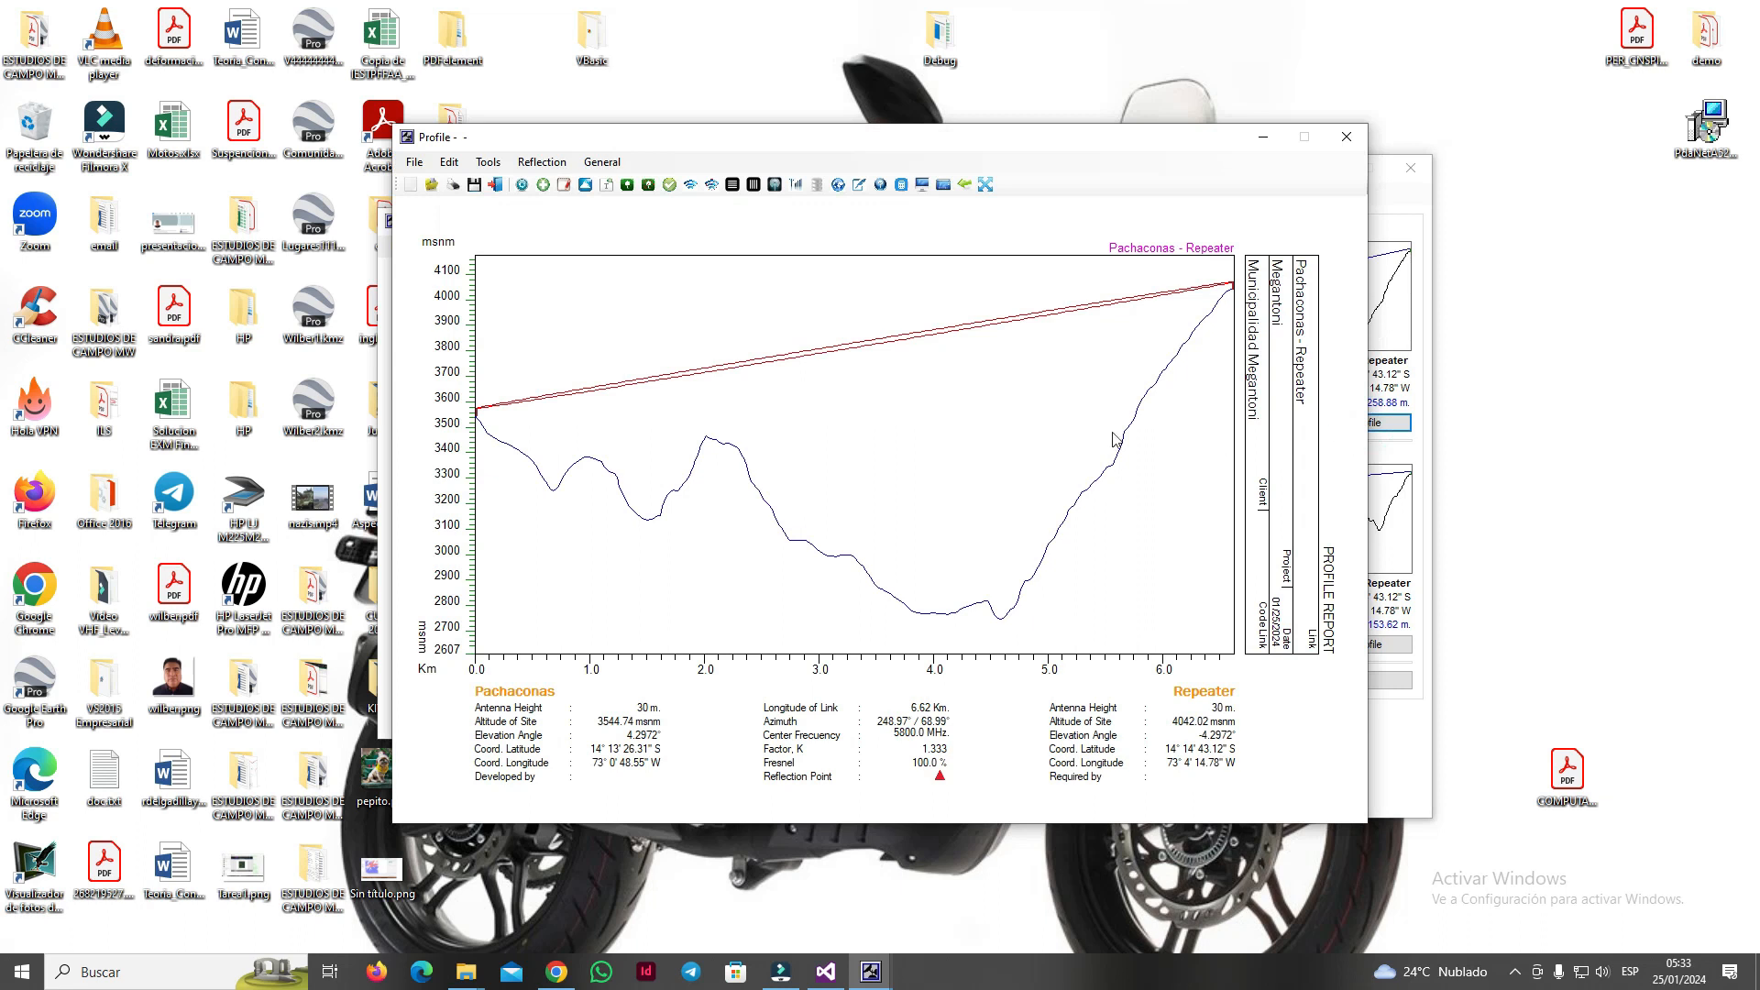
pyautogui.click(1345, 136)
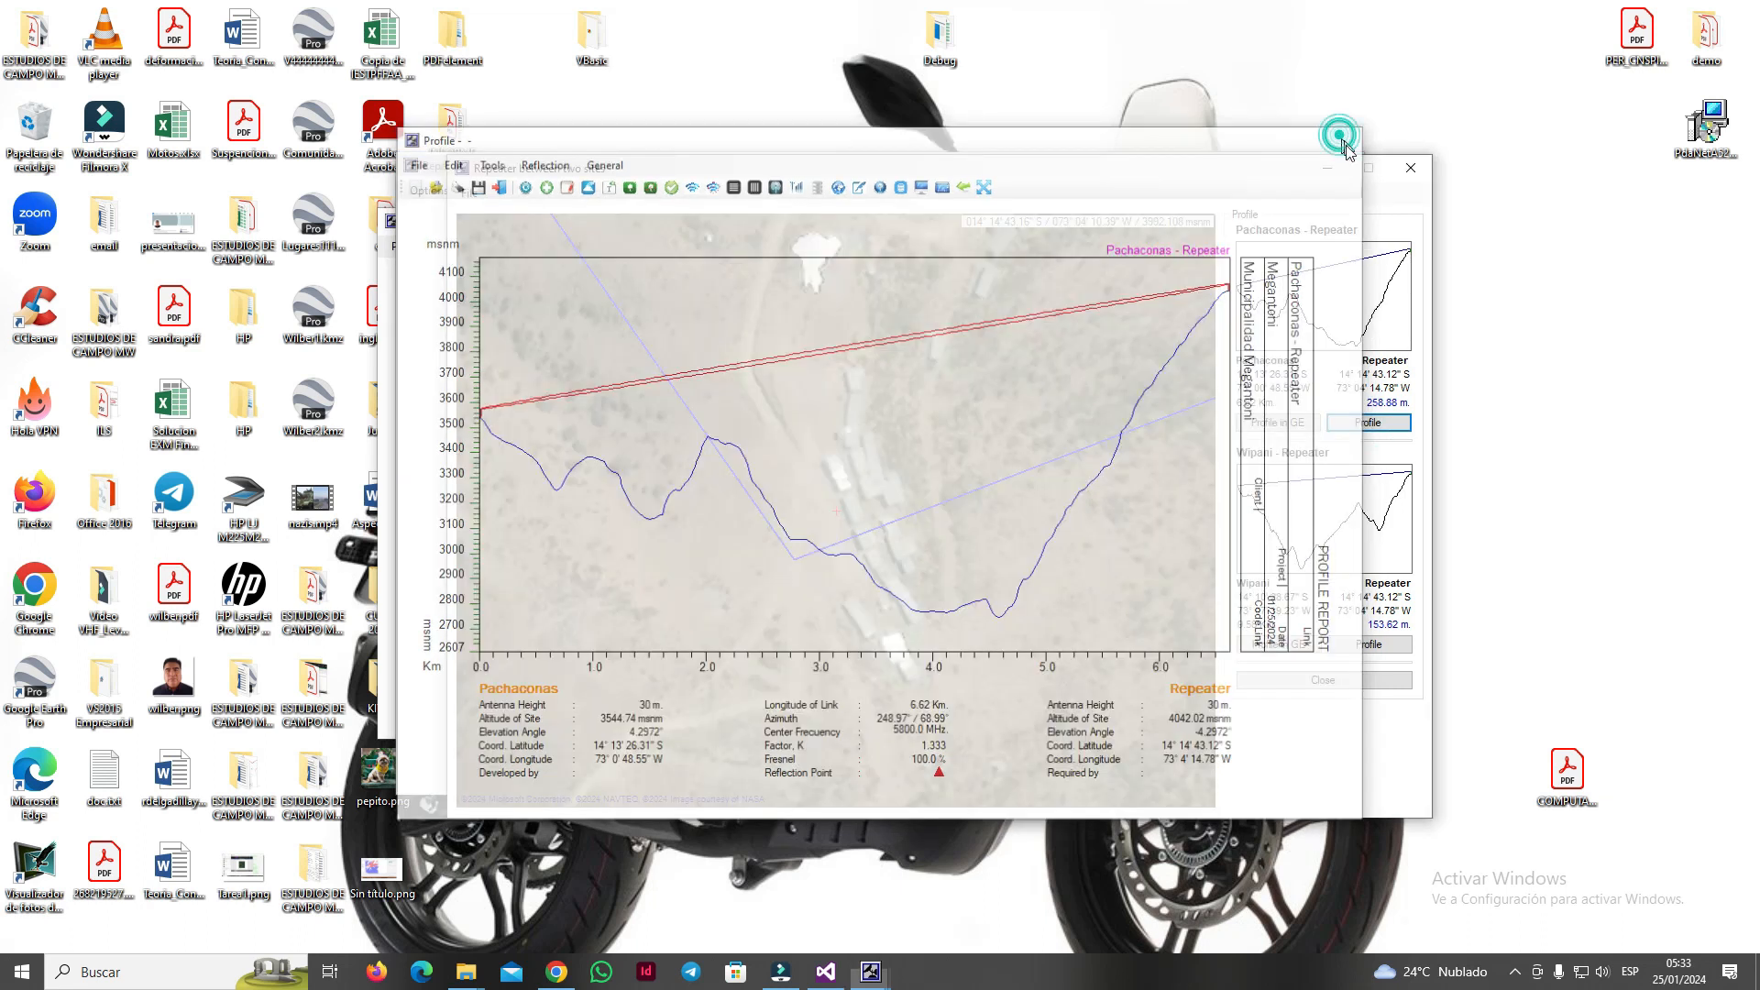
pyautogui.click(1372, 646)
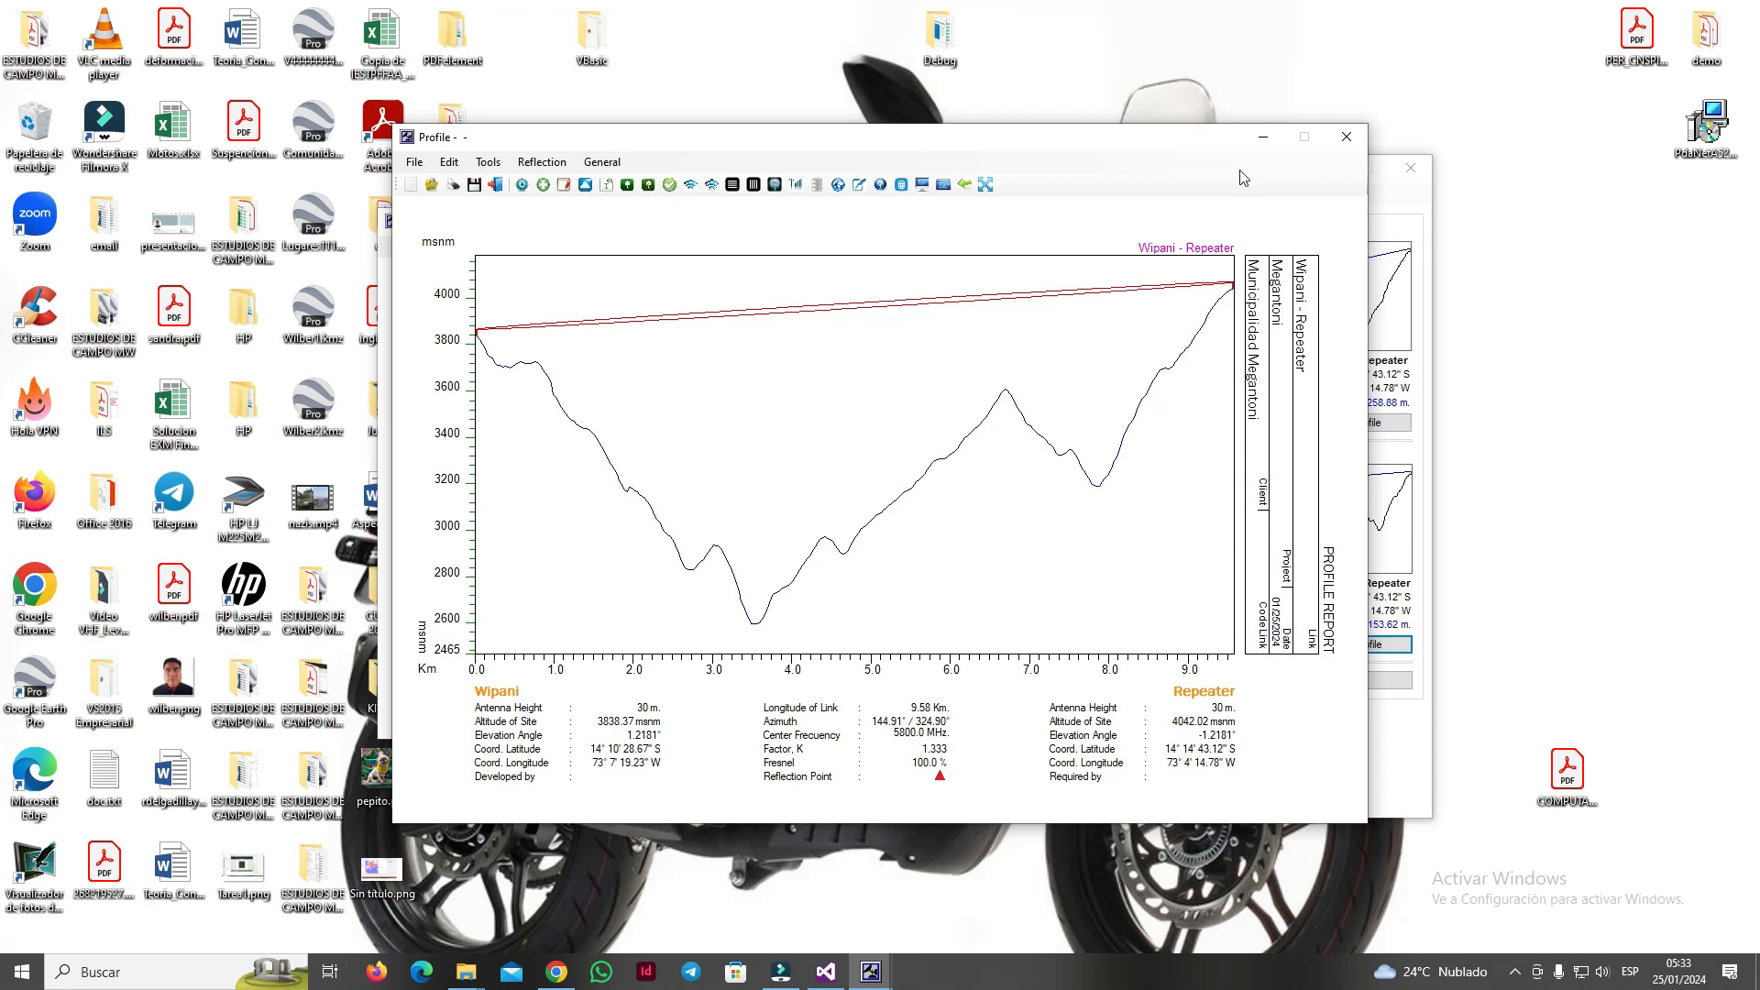
pyautogui.click(1346, 139)
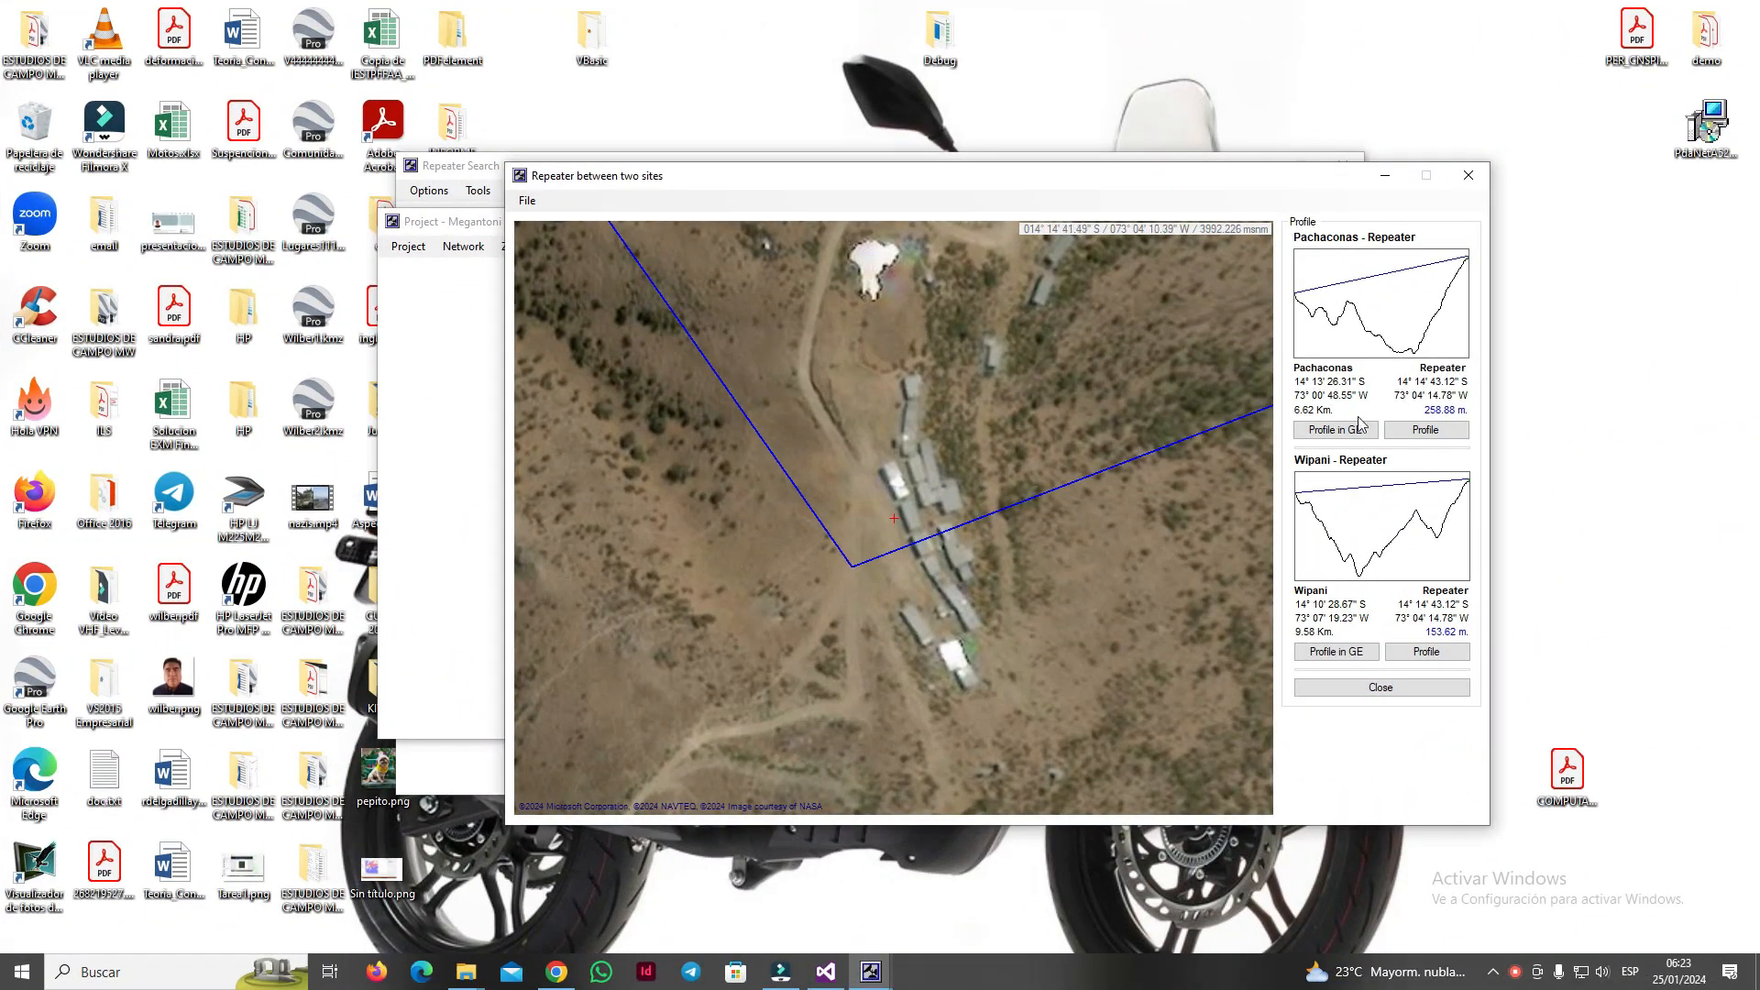
# - Examine the clearance along the Pachaconas - Repeater profile with the Clearance tool, moving the marker to about 1.71 km
pyautogui.click(1428, 430)
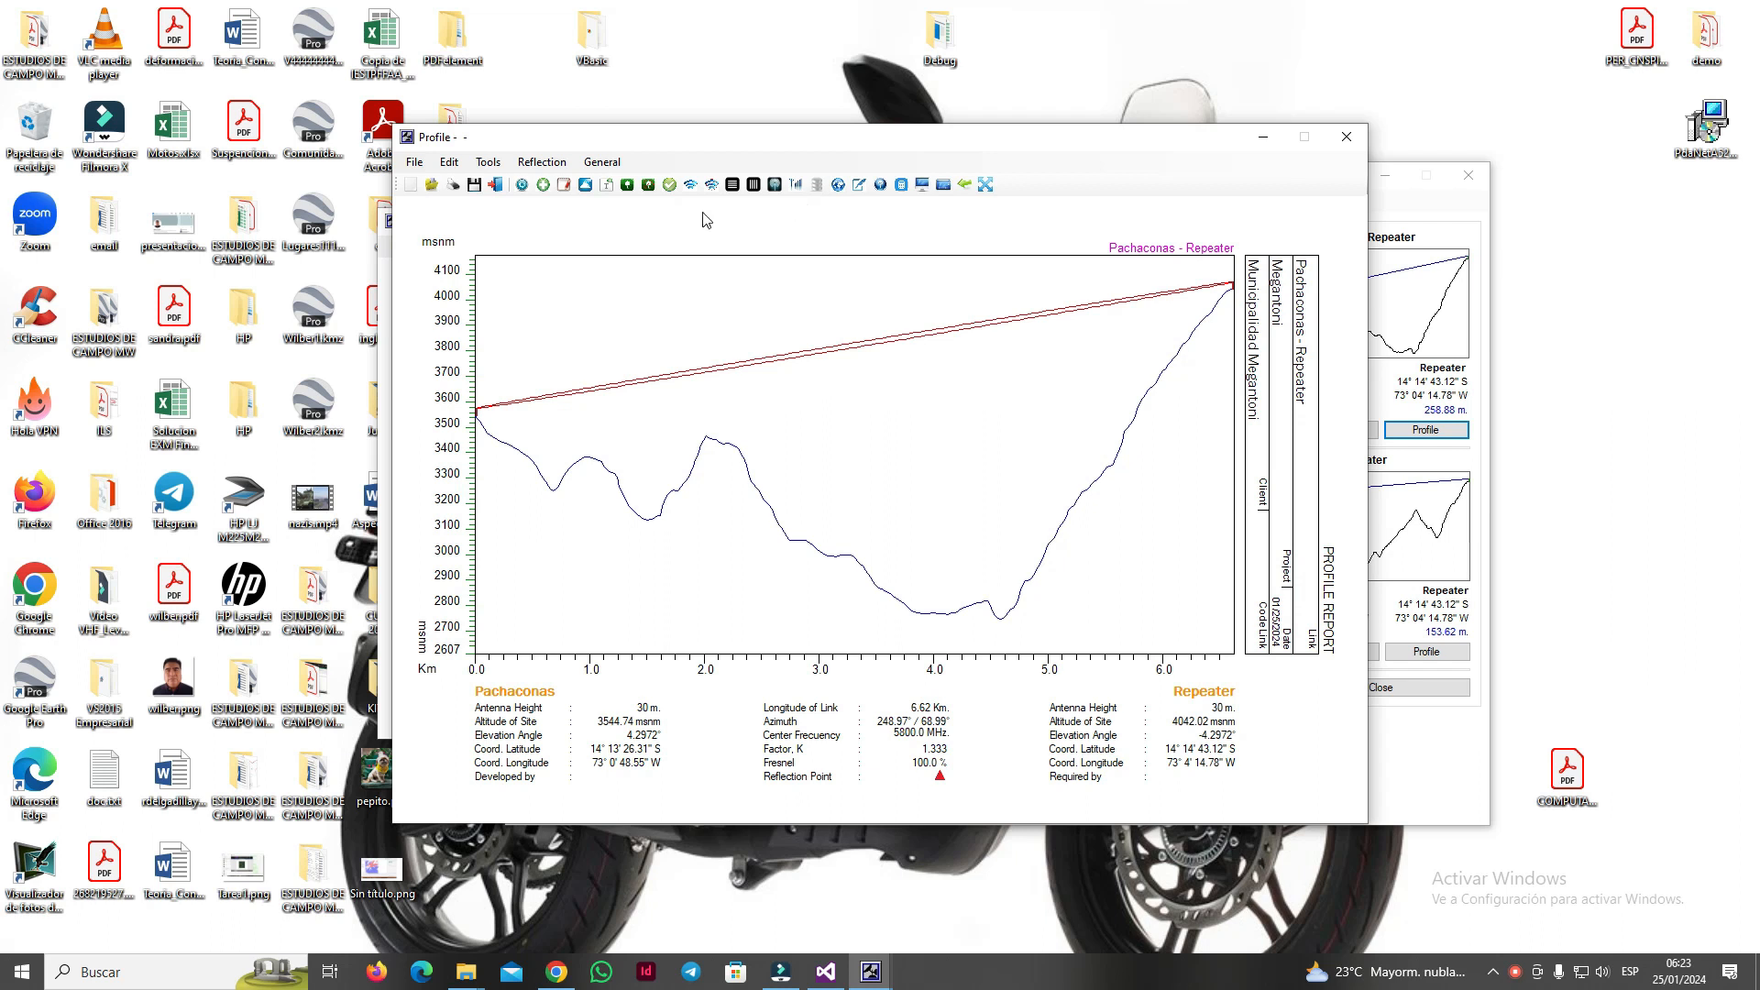
pyautogui.click(487, 165)
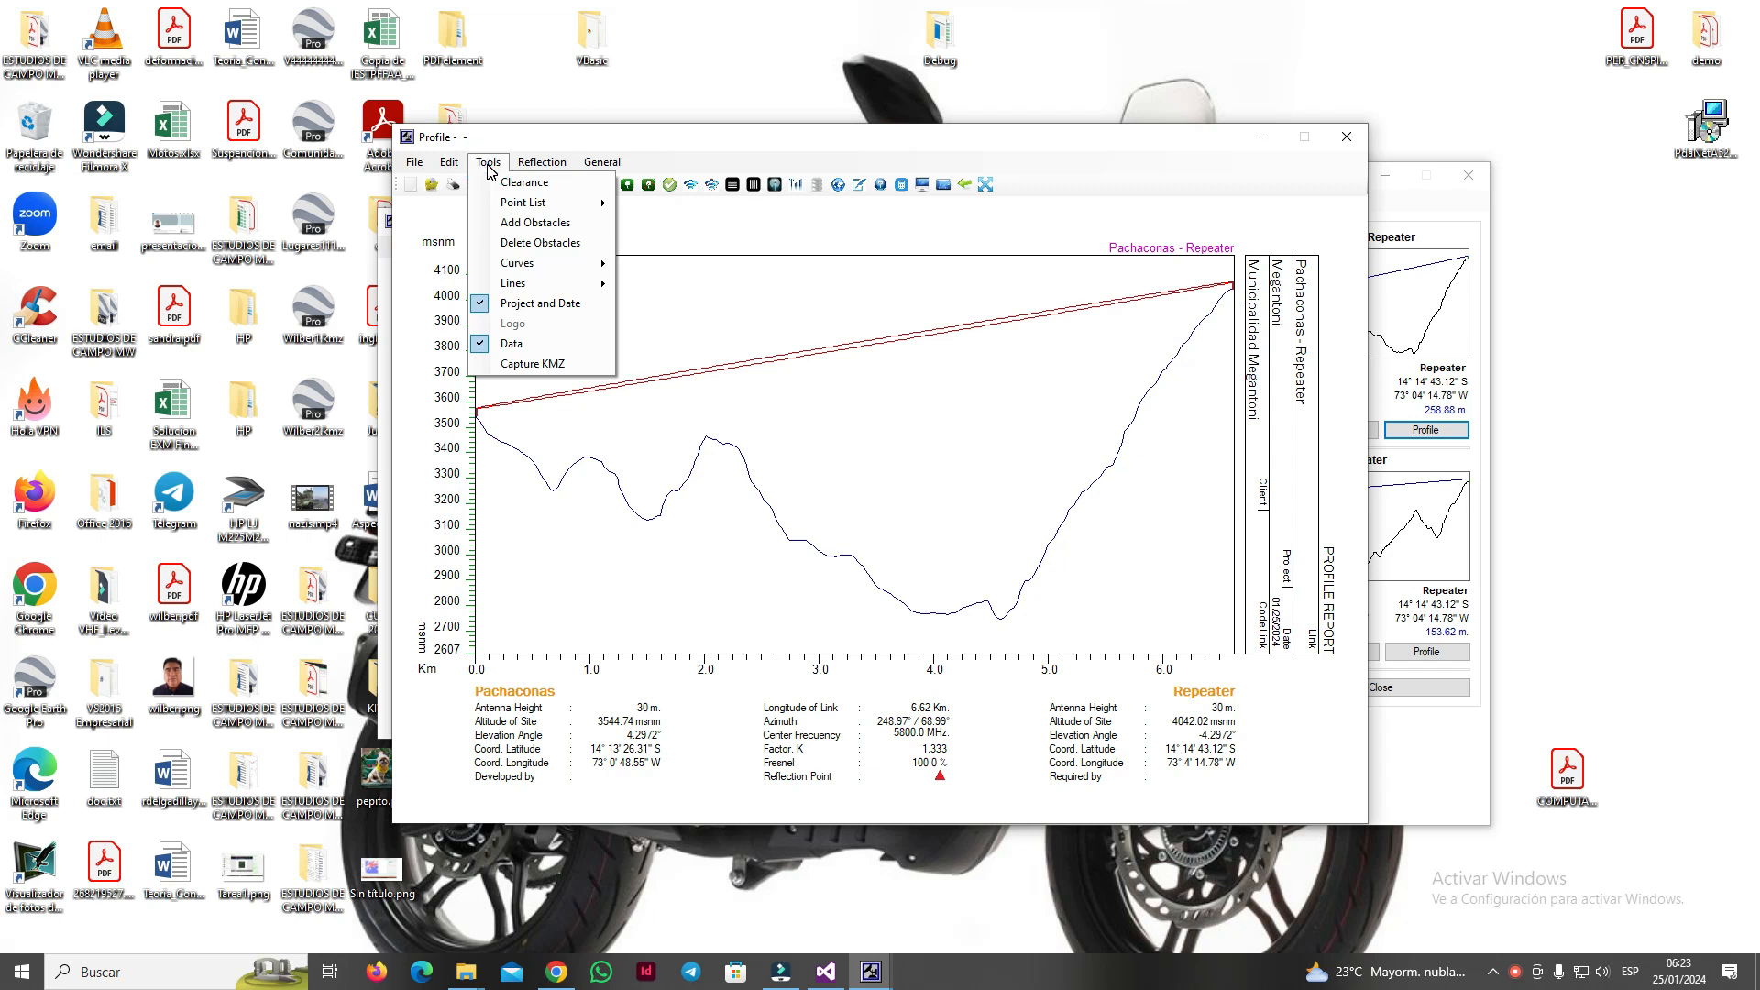
pyautogui.moveTo(493, 210)
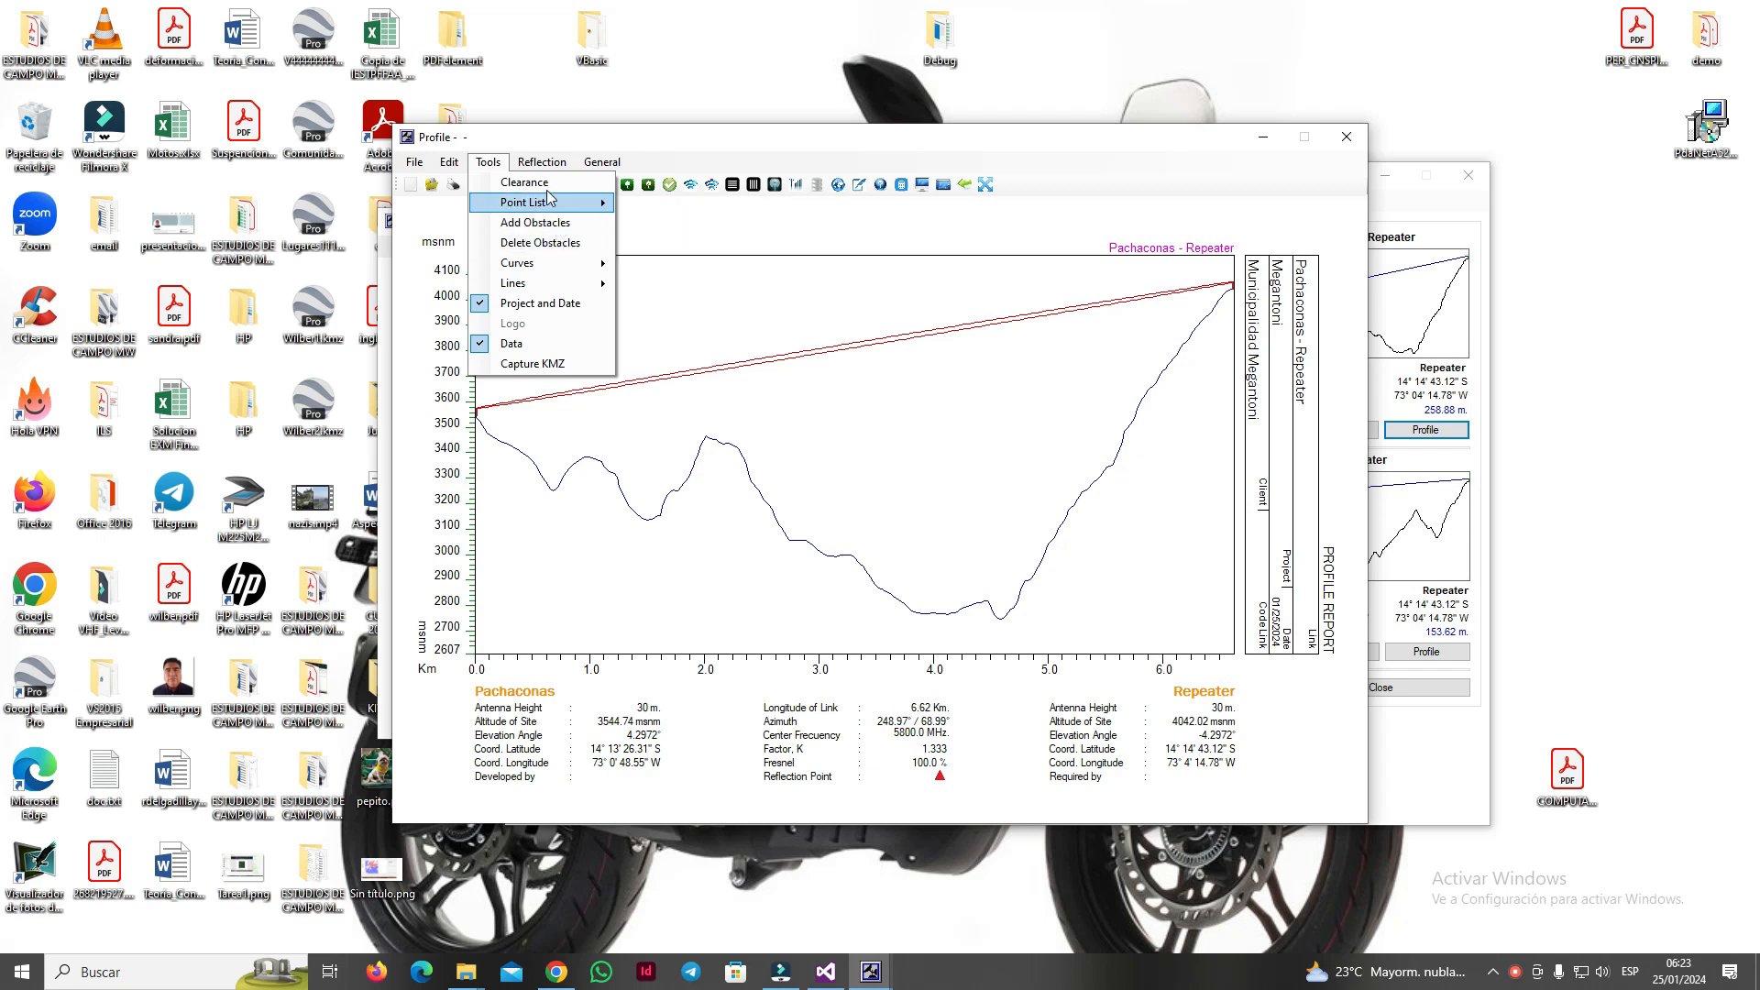
pyautogui.click(526, 183)
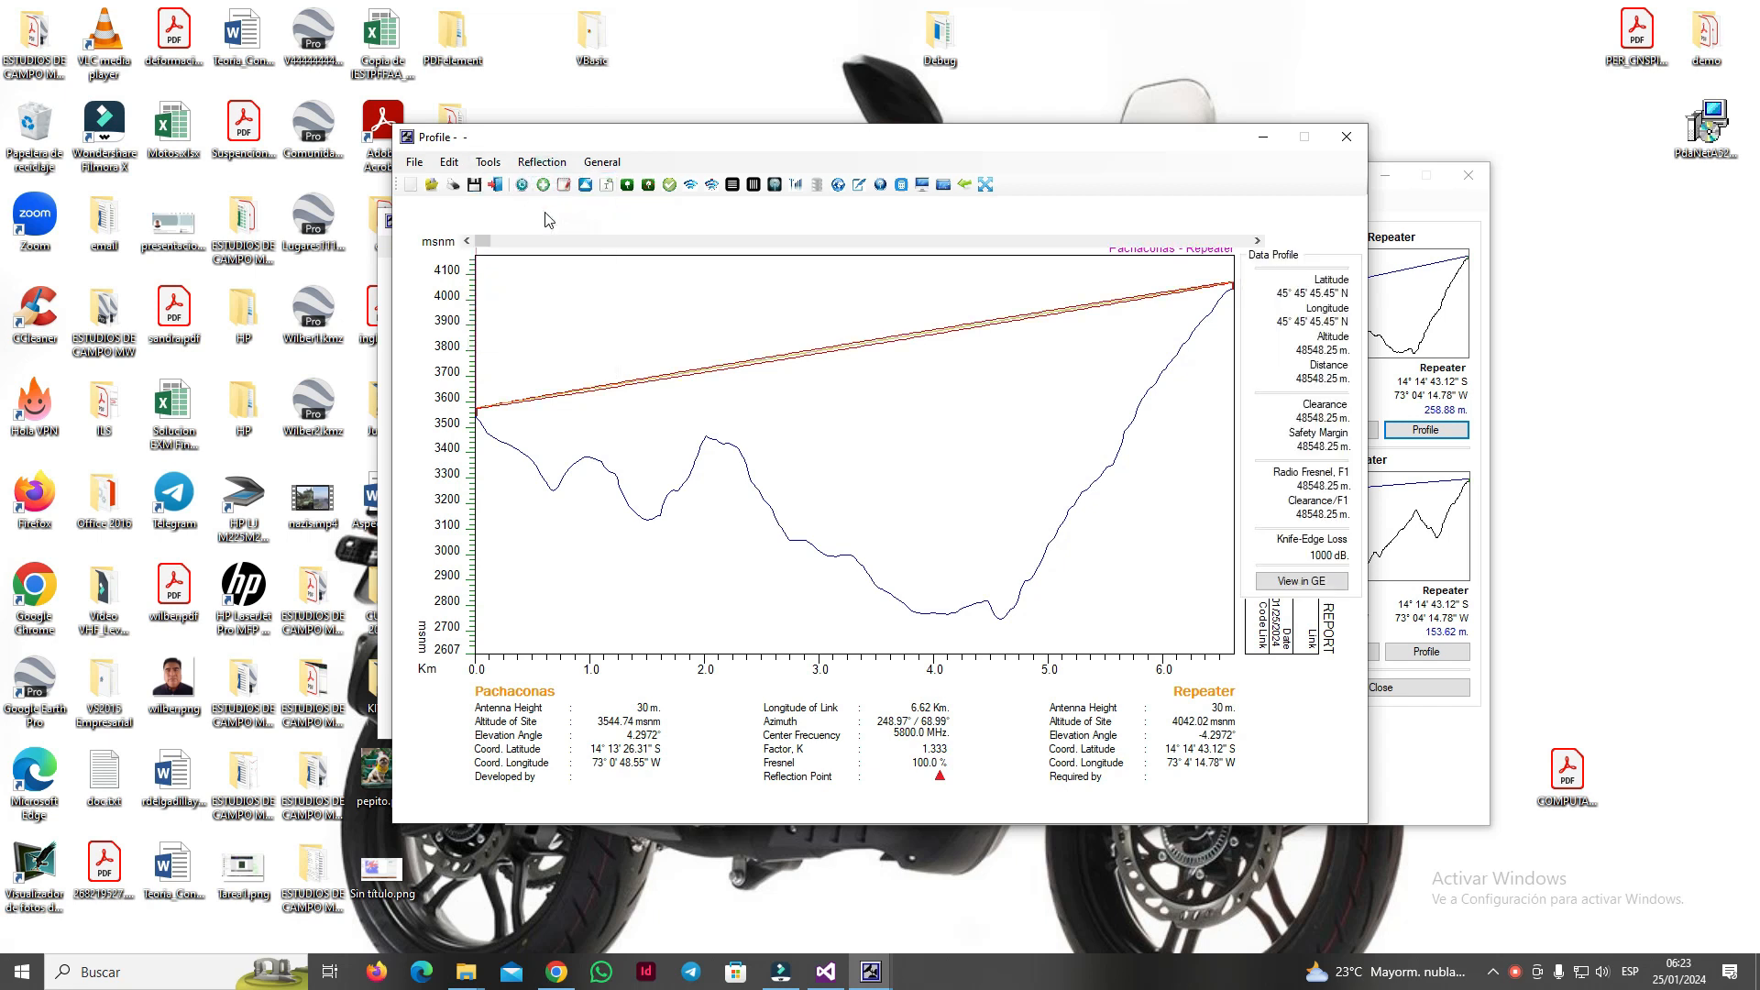
pyautogui.moveTo(489, 245)
pyautogui.mouseDown()
pyautogui.moveTo(605, 246)
pyautogui.moveTo(609, 263)
pyautogui.moveTo(686, 272)
pyautogui.mouseUp()
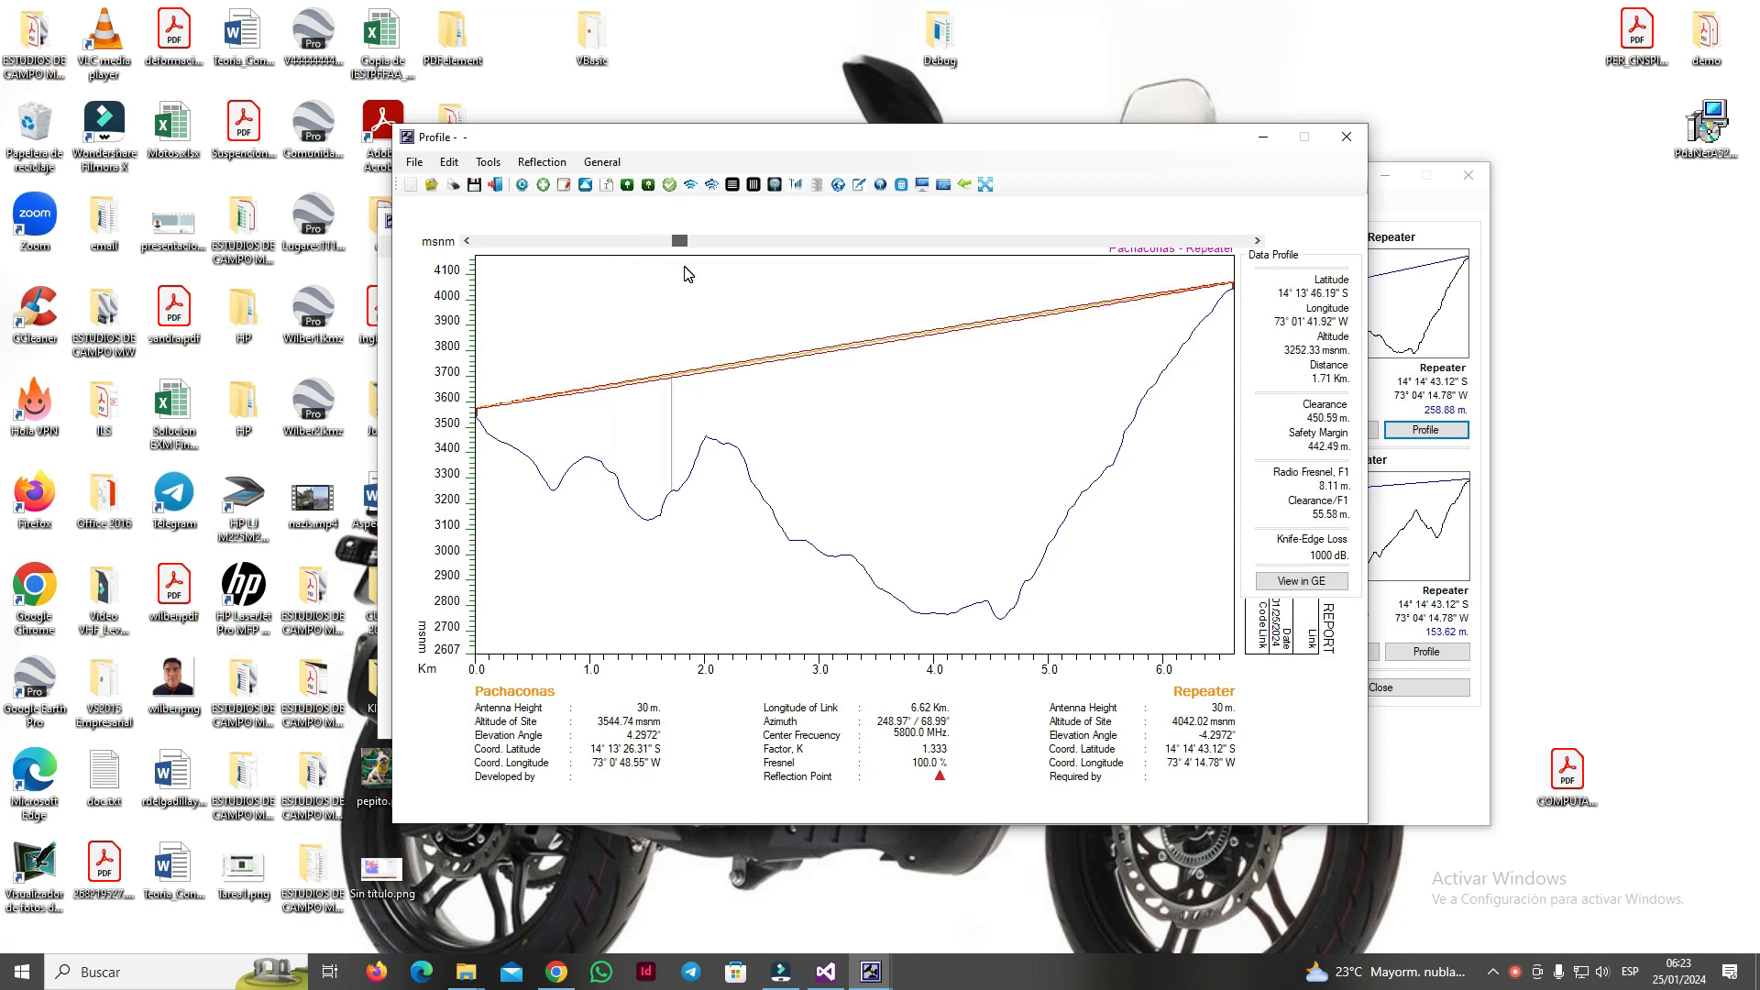
# - Check the clearance over the terrain peaks at about 2.00 km and 0.97 km, and turn the Clearance tool off
pyautogui.moveTo(684, 267); pyautogui.dragTo(715, 276)
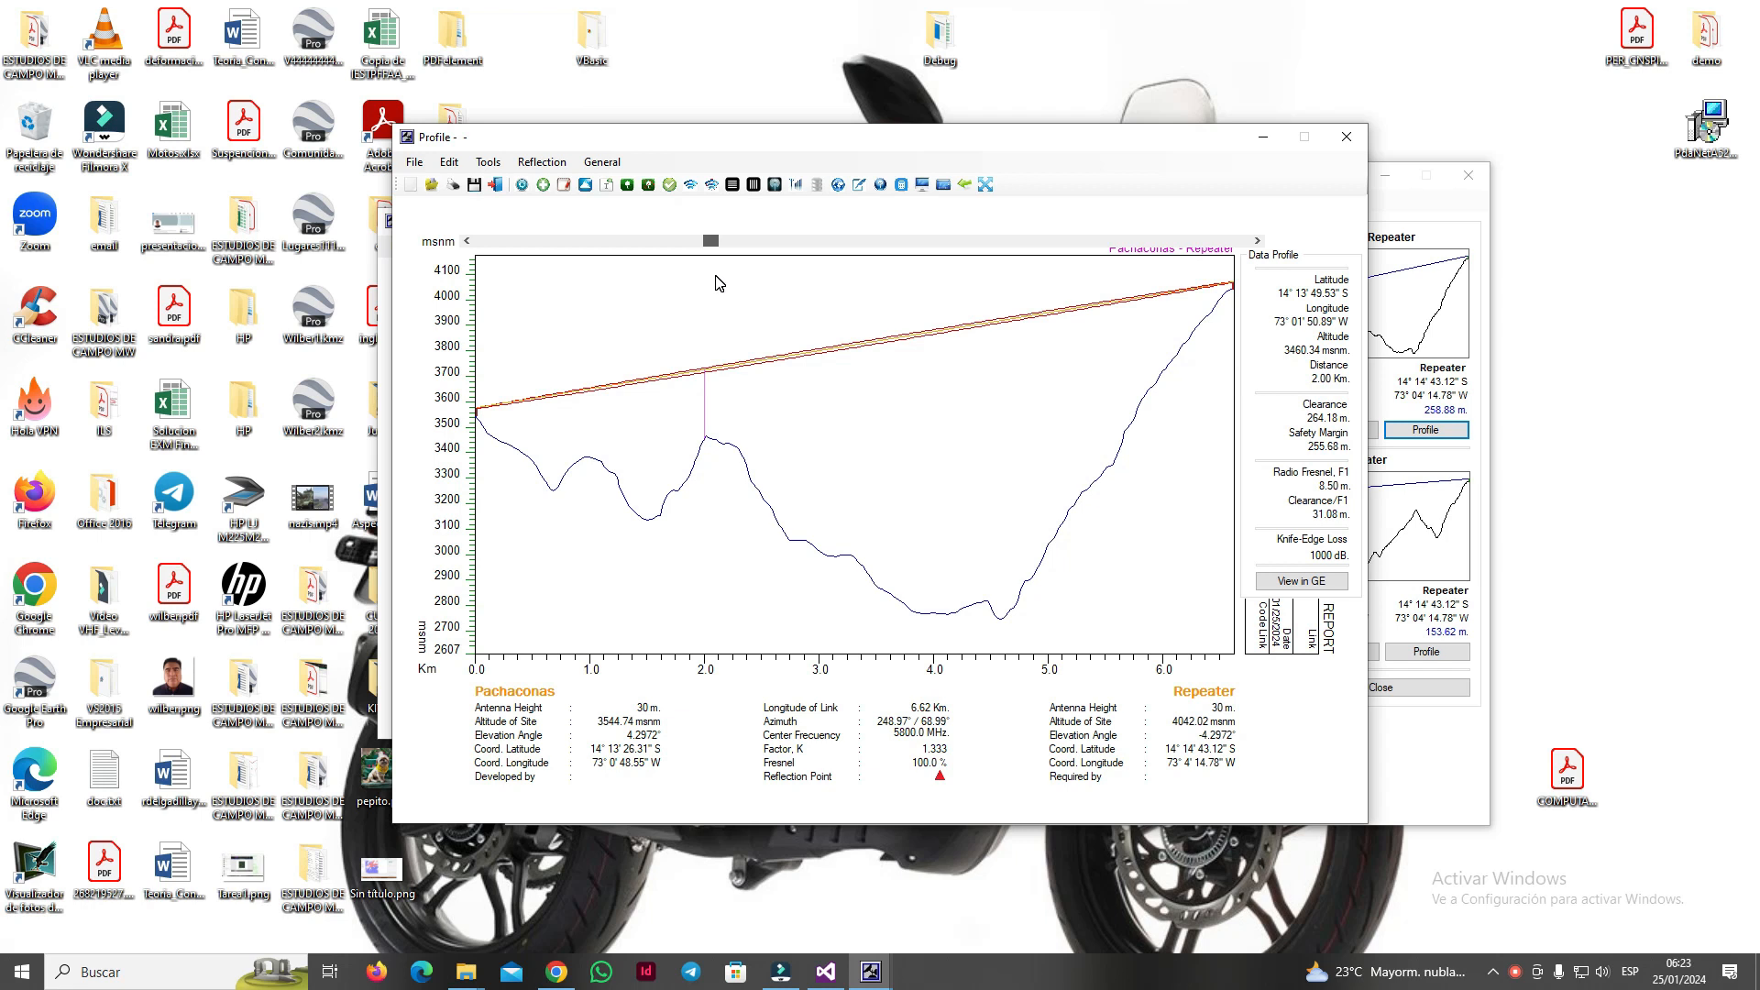
pyautogui.moveTo(715, 276)
pyautogui.mouseDown()
pyautogui.moveTo(744, 288)
pyautogui.moveTo(599, 309)
pyautogui.mouseUp()
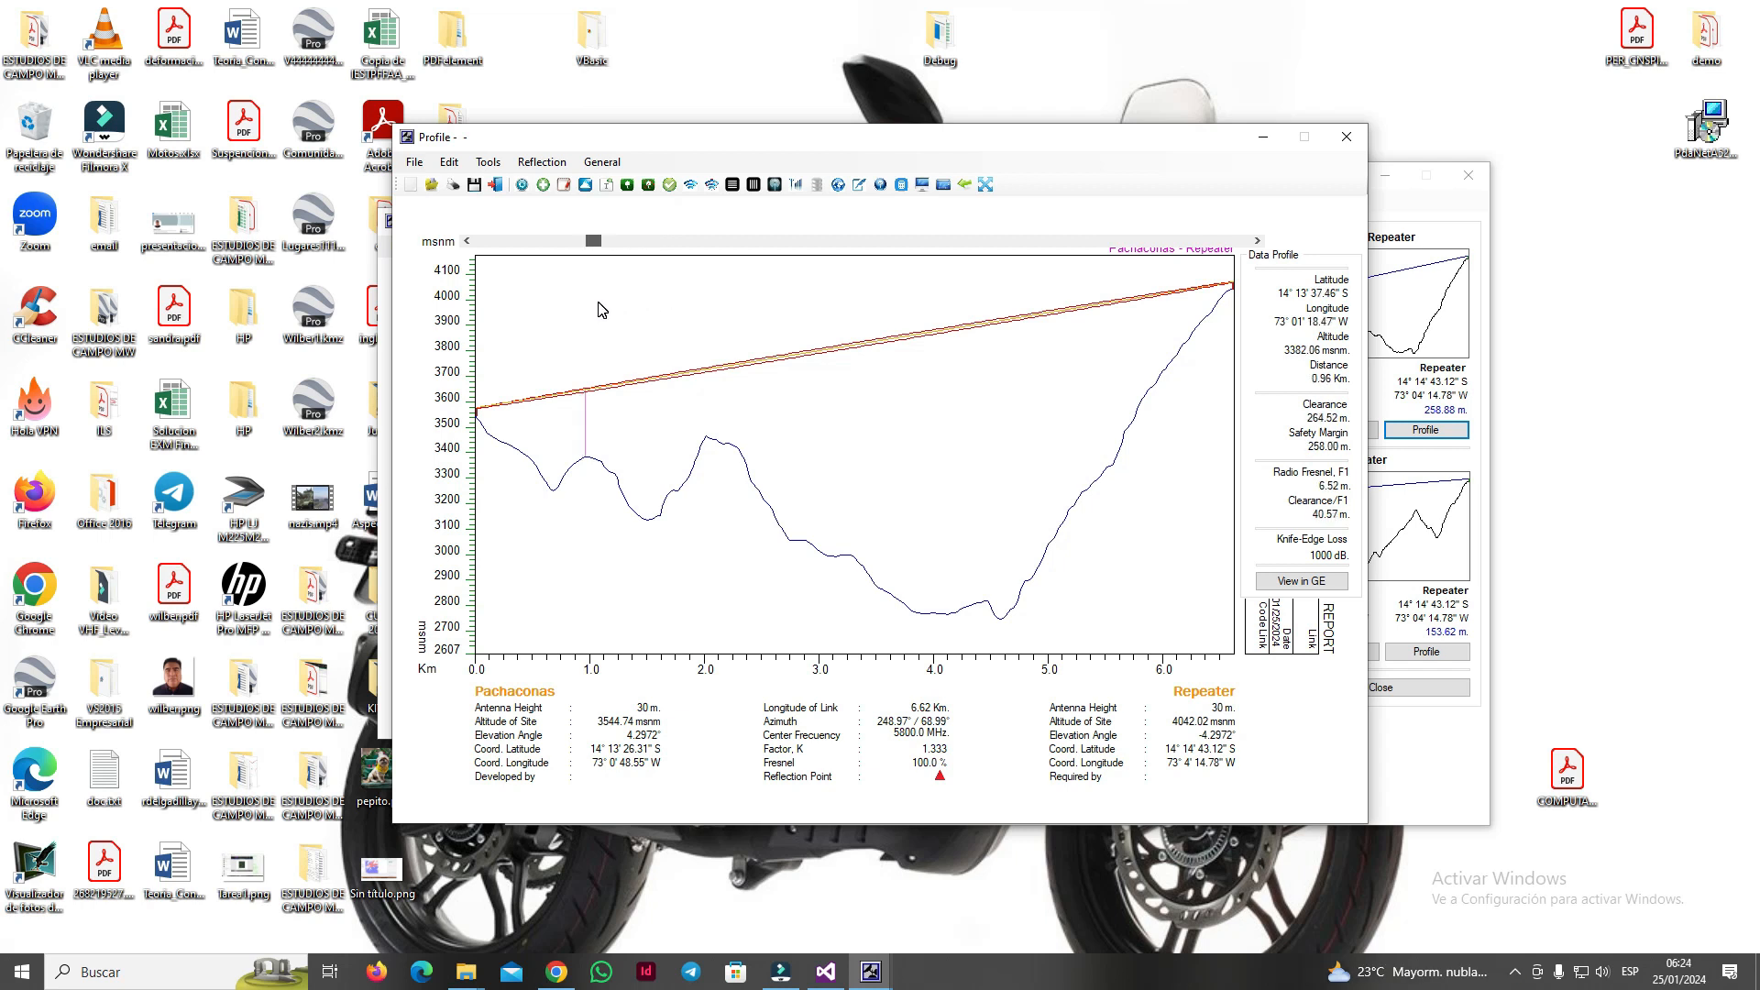
pyautogui.click(486, 163)
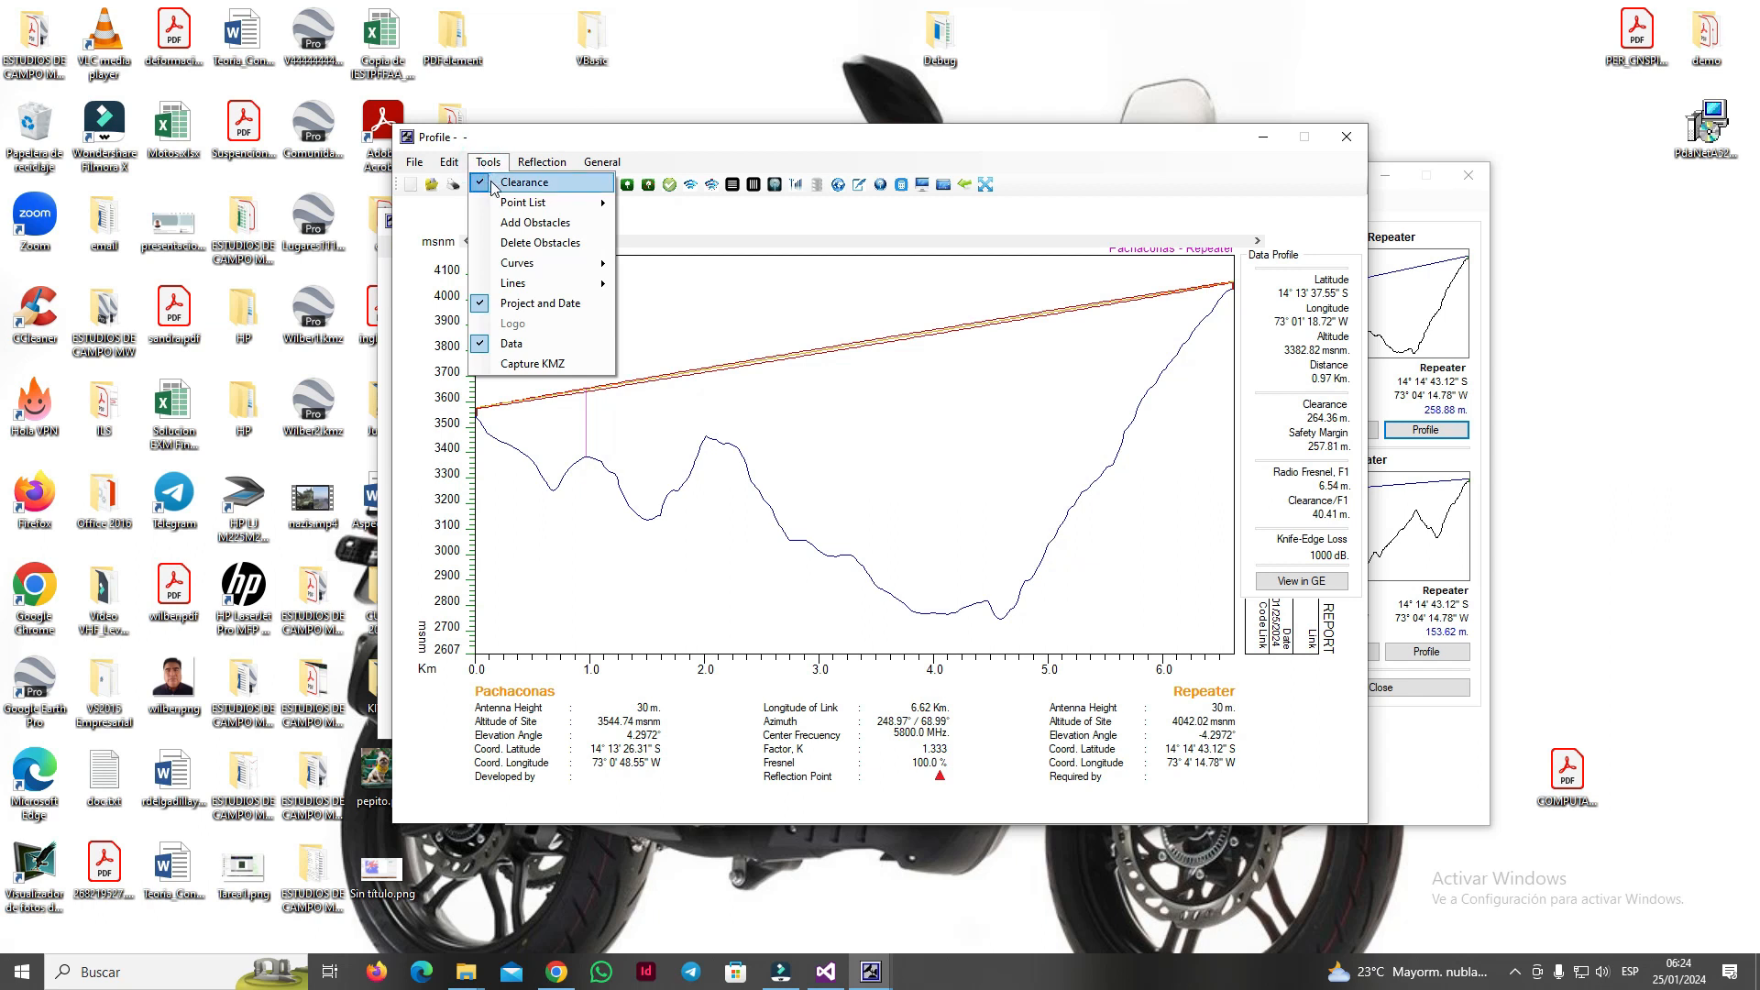
pyautogui.click(494, 184)
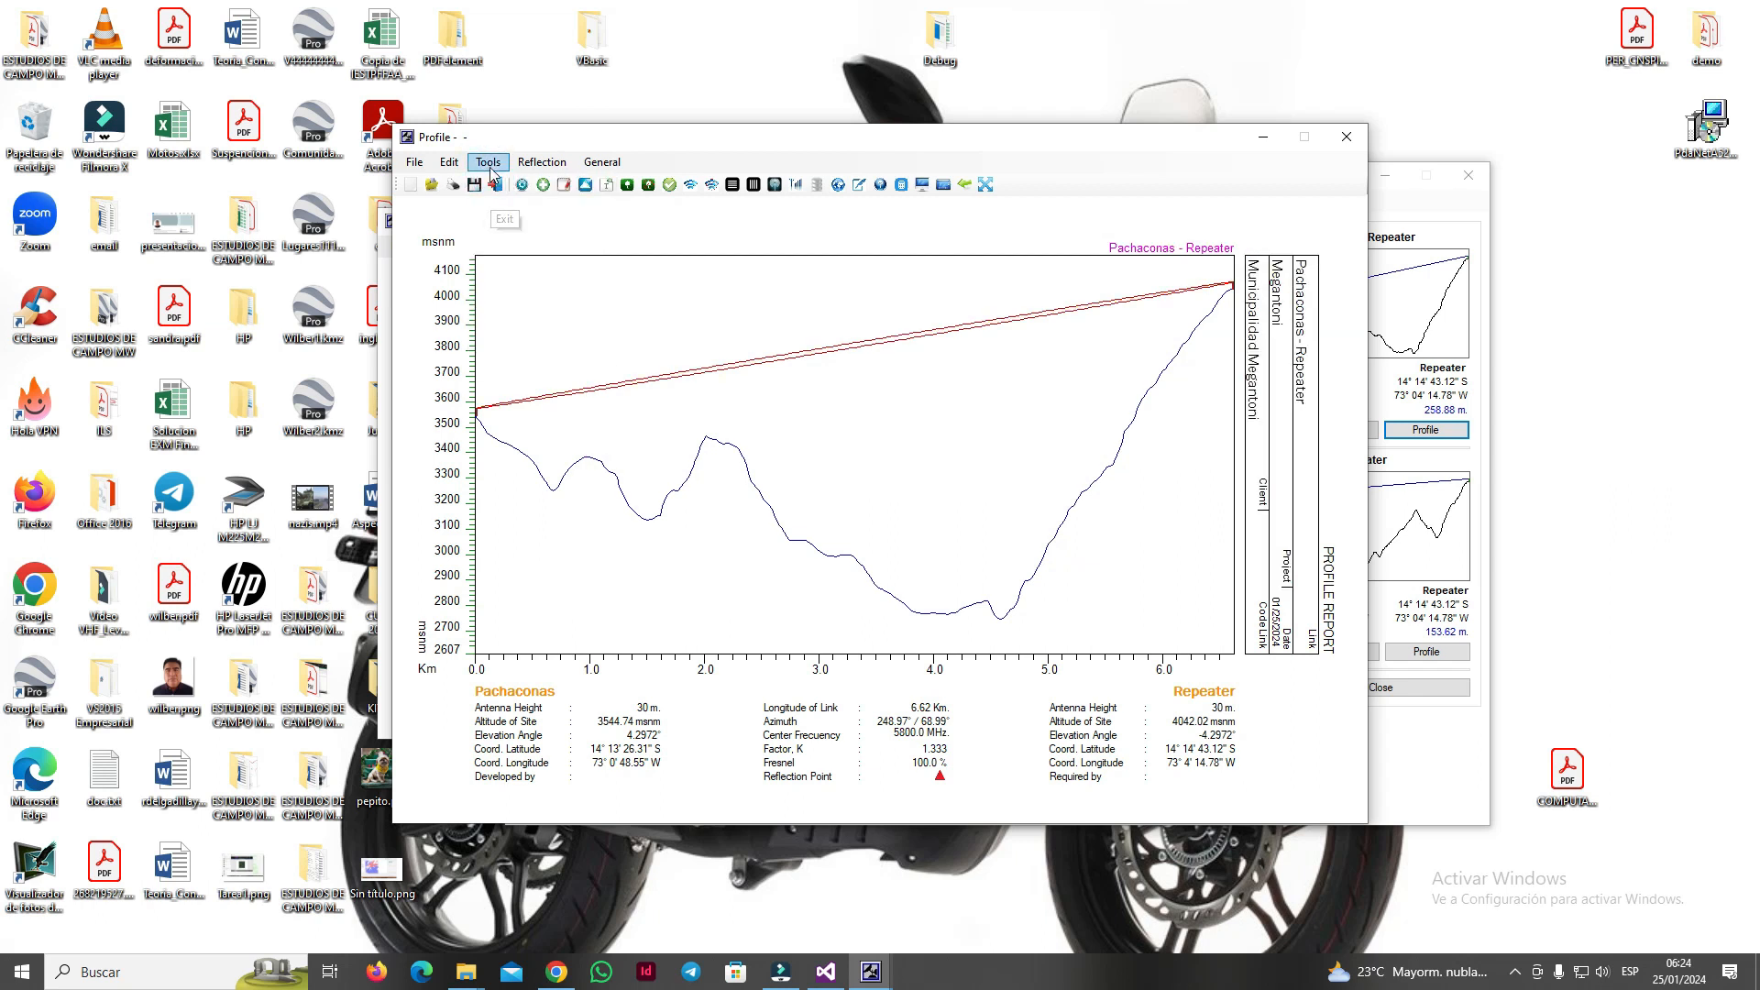
# - Calculate the reflection point of the Pachaconas - Repeater link, and redraw the profile without the reflection lines
pyautogui.click(489, 165)
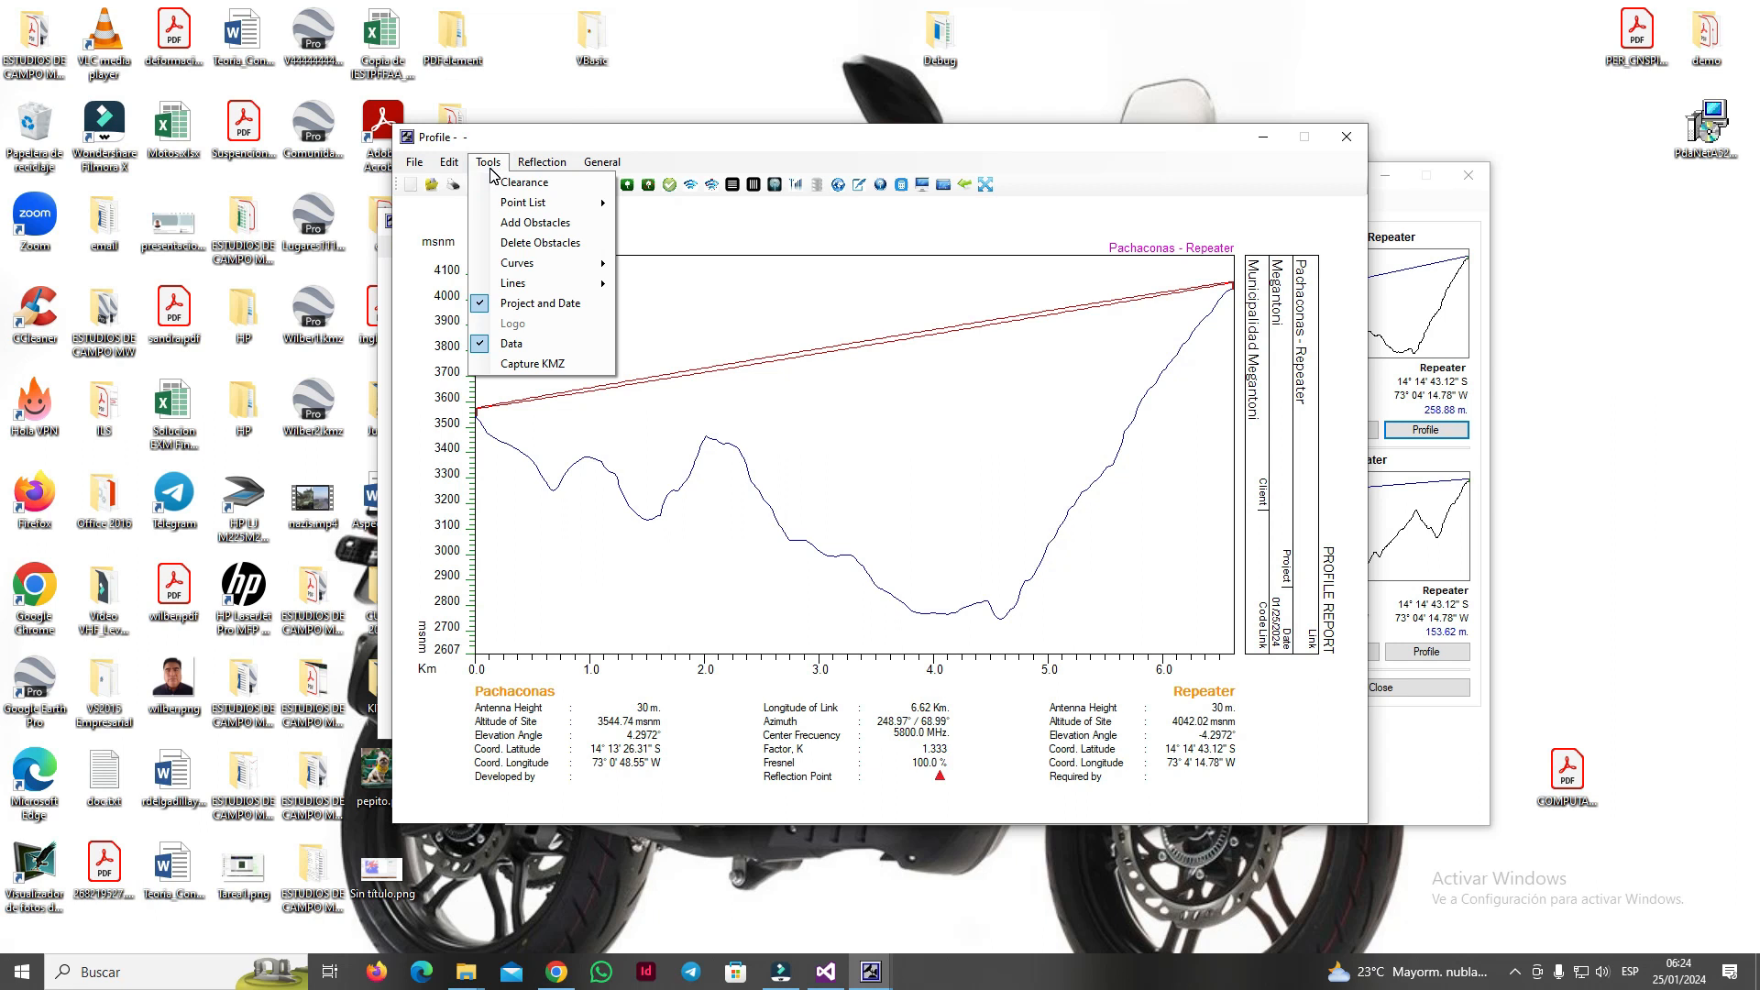
pyautogui.moveTo(541, 163)
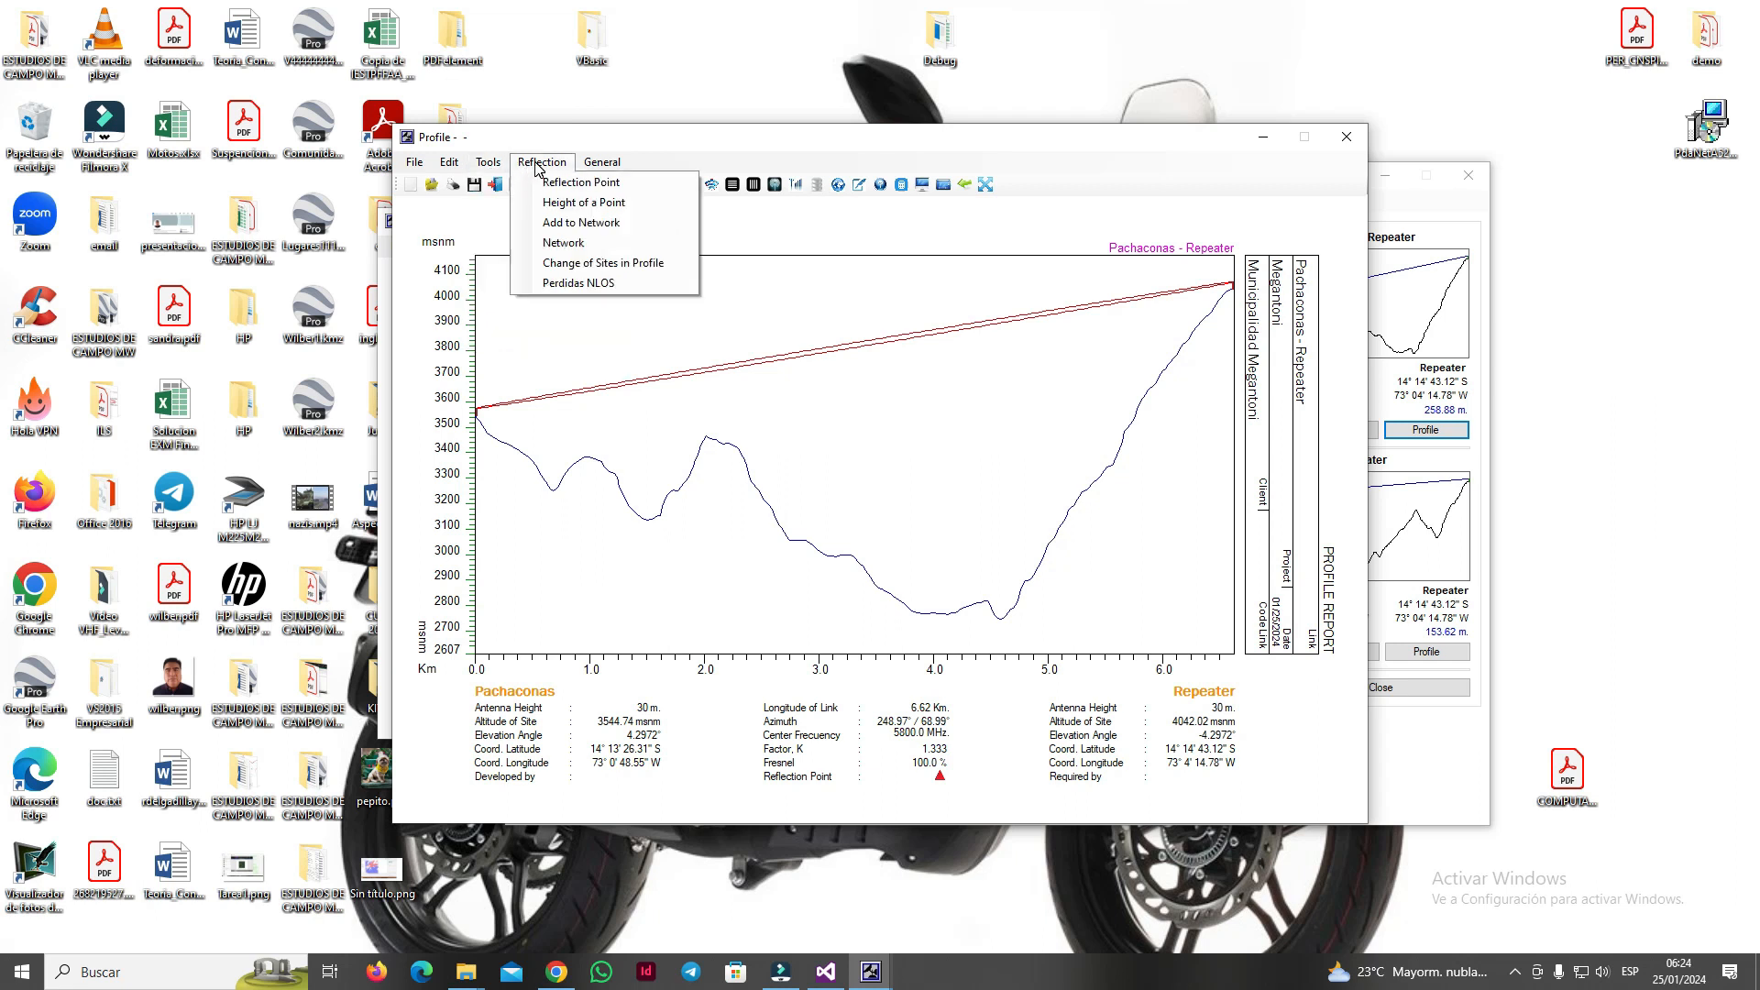
pyautogui.click(606, 186)
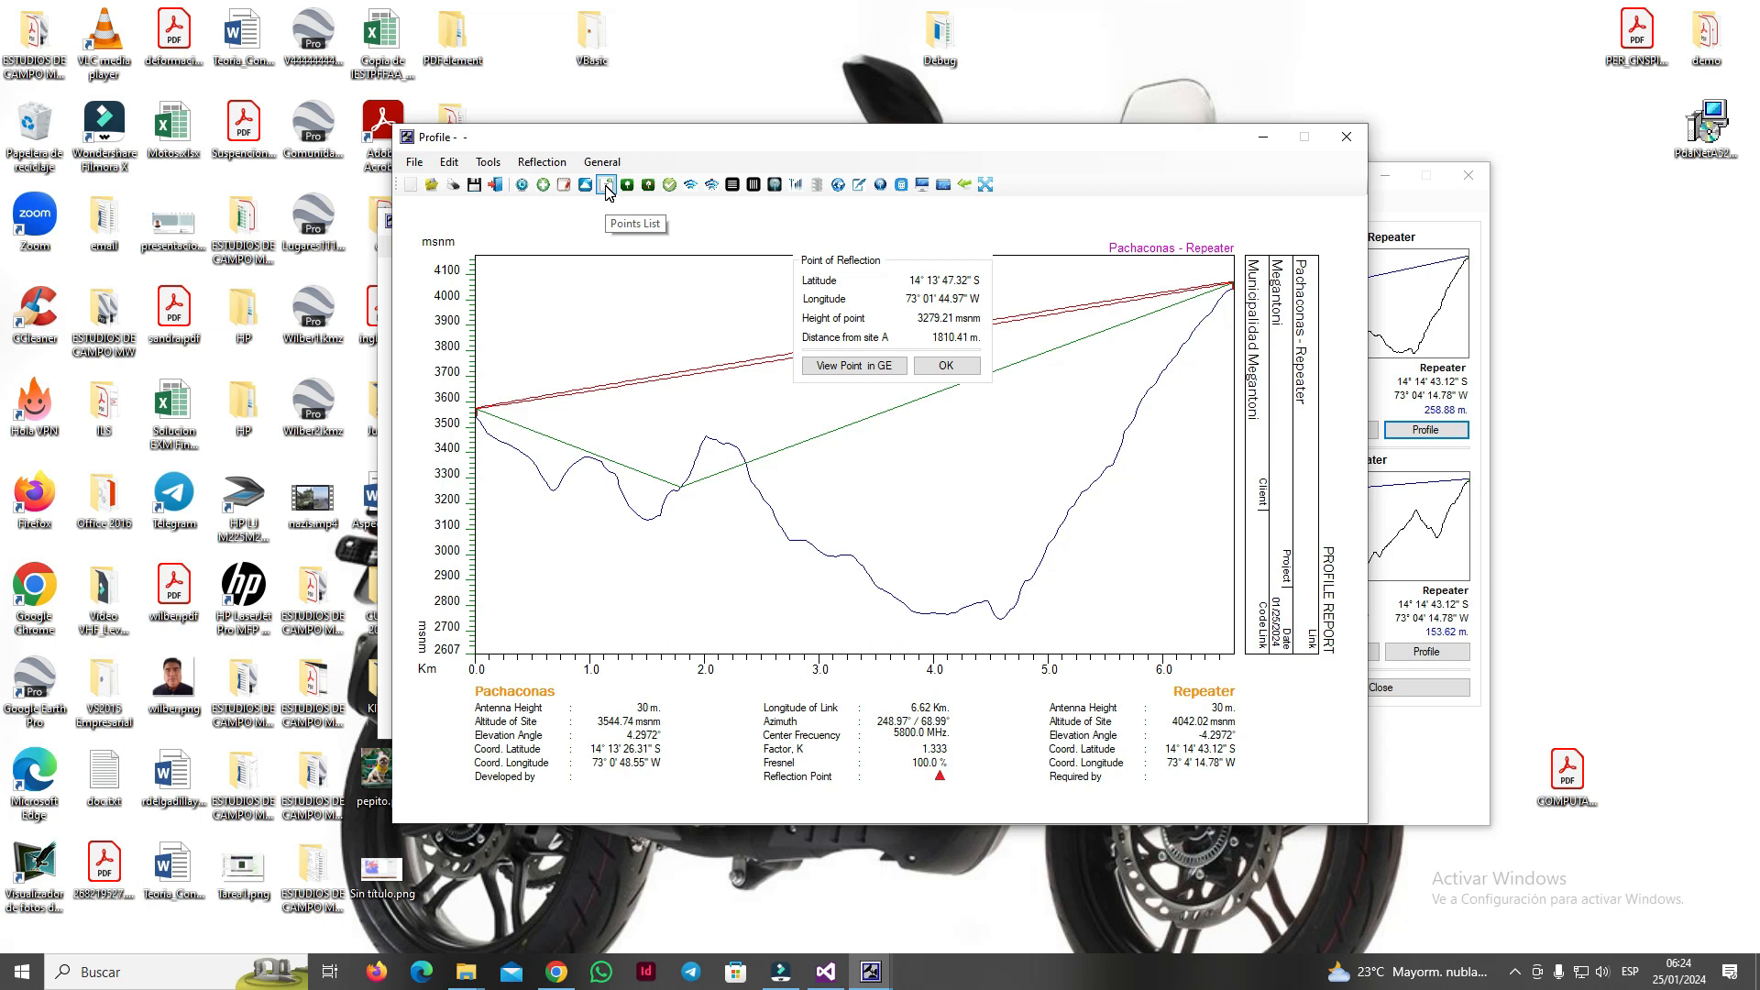
pyautogui.click(962, 374)
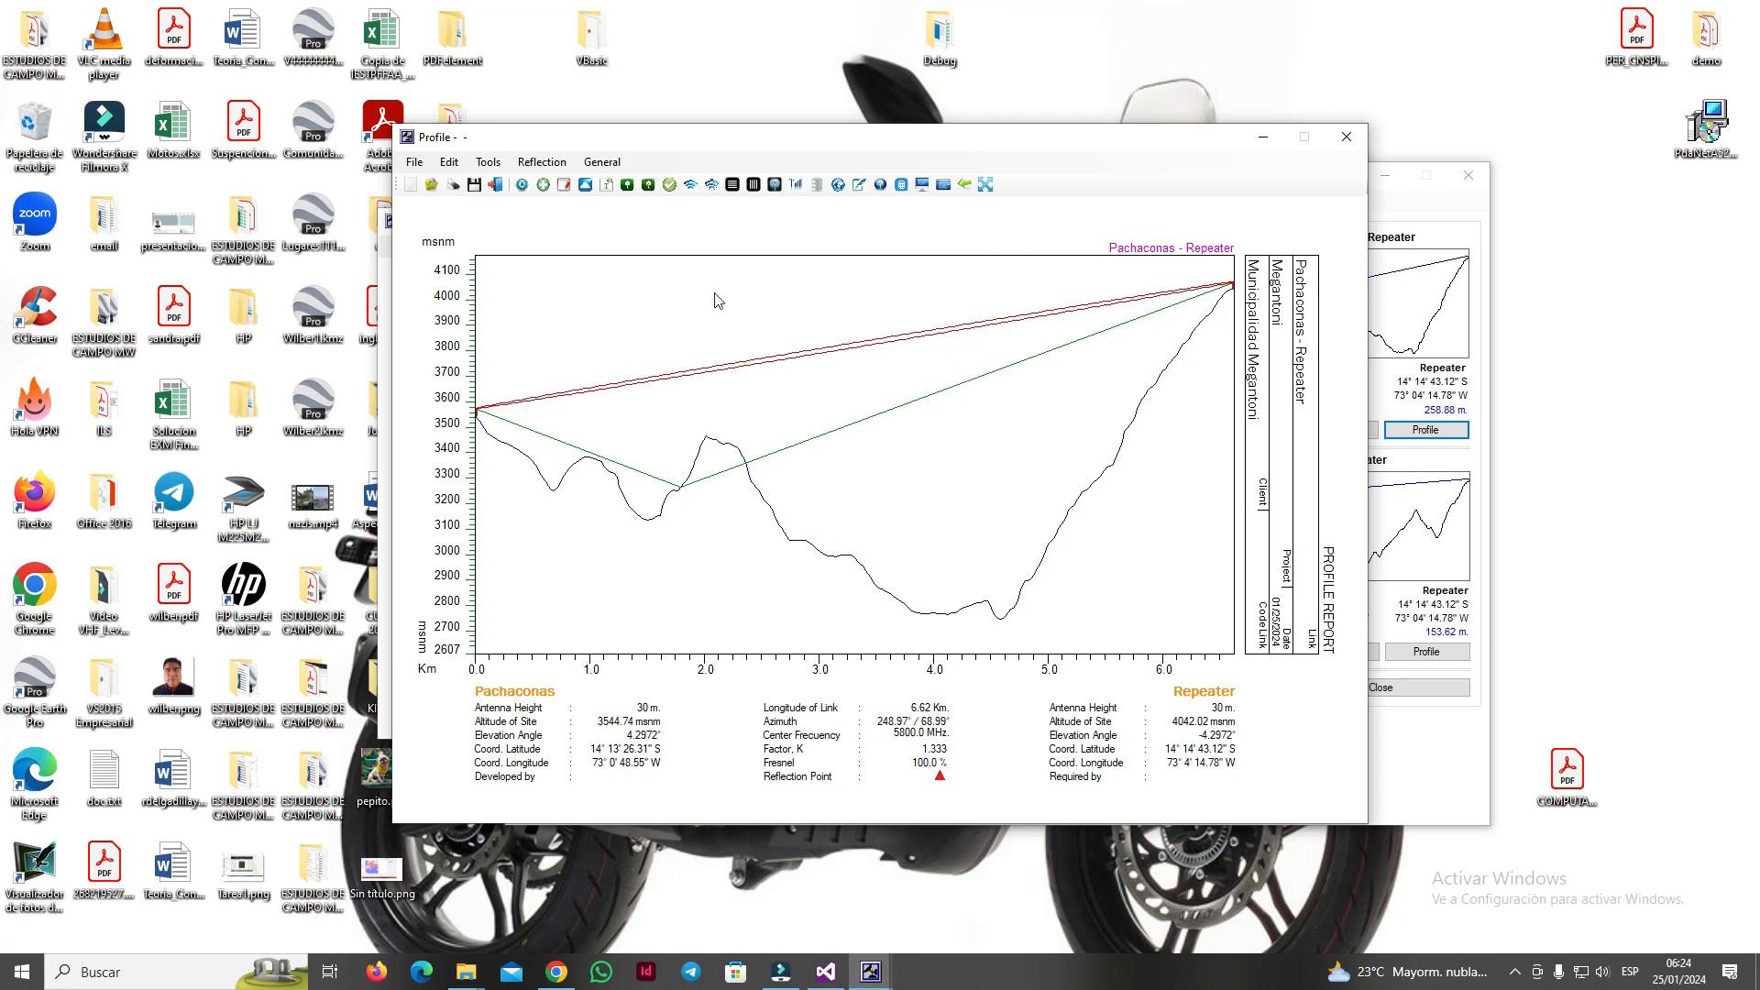
pyautogui.click(449, 162)
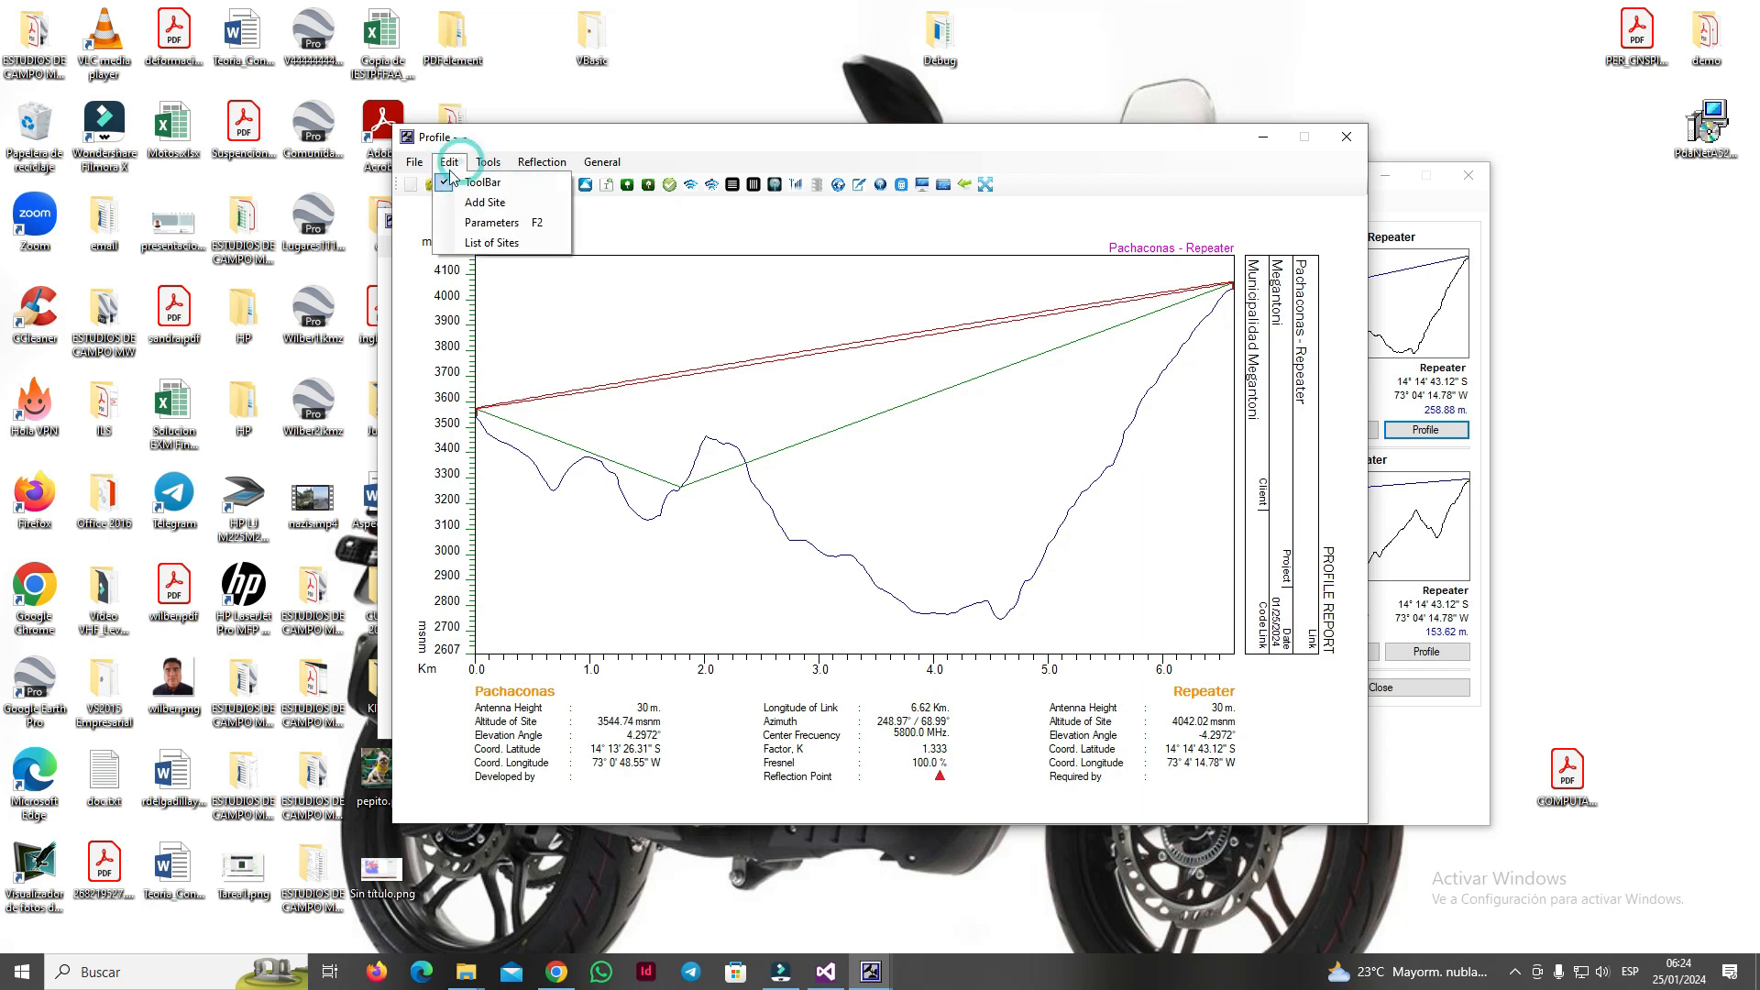
pyautogui.click(530, 222)
pyautogui.click(906, 438)
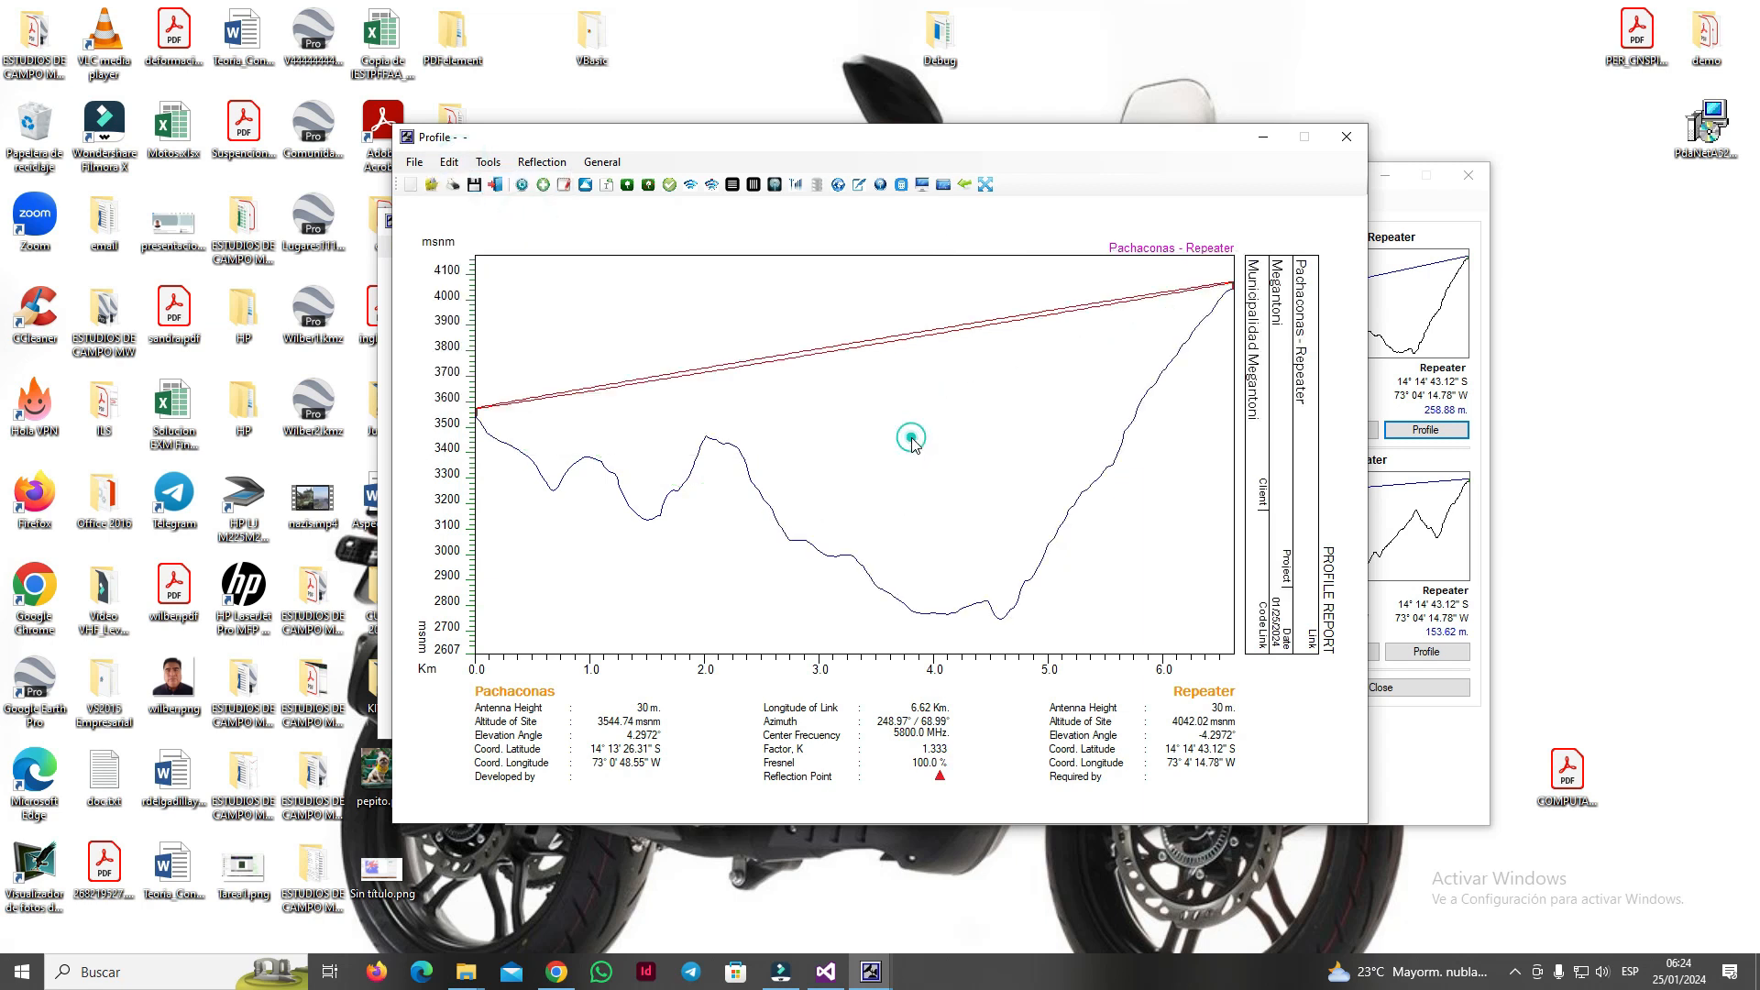
pyautogui.click(486, 164)
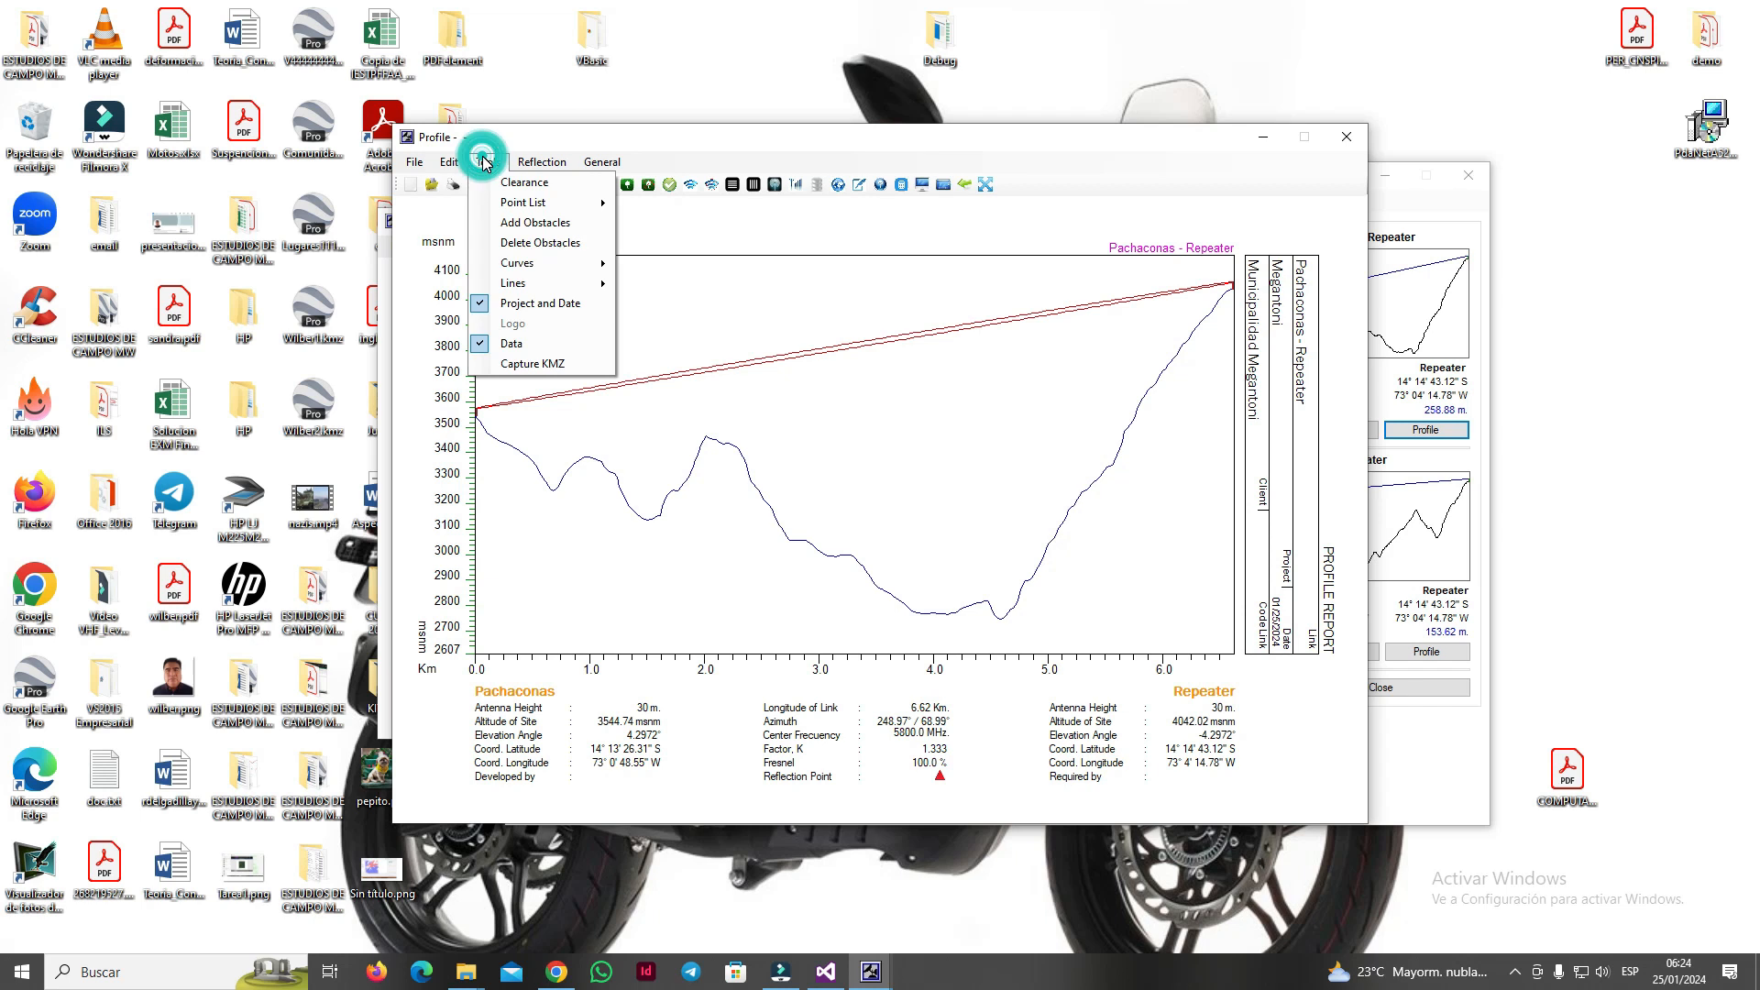
pyautogui.moveTo(525, 166)
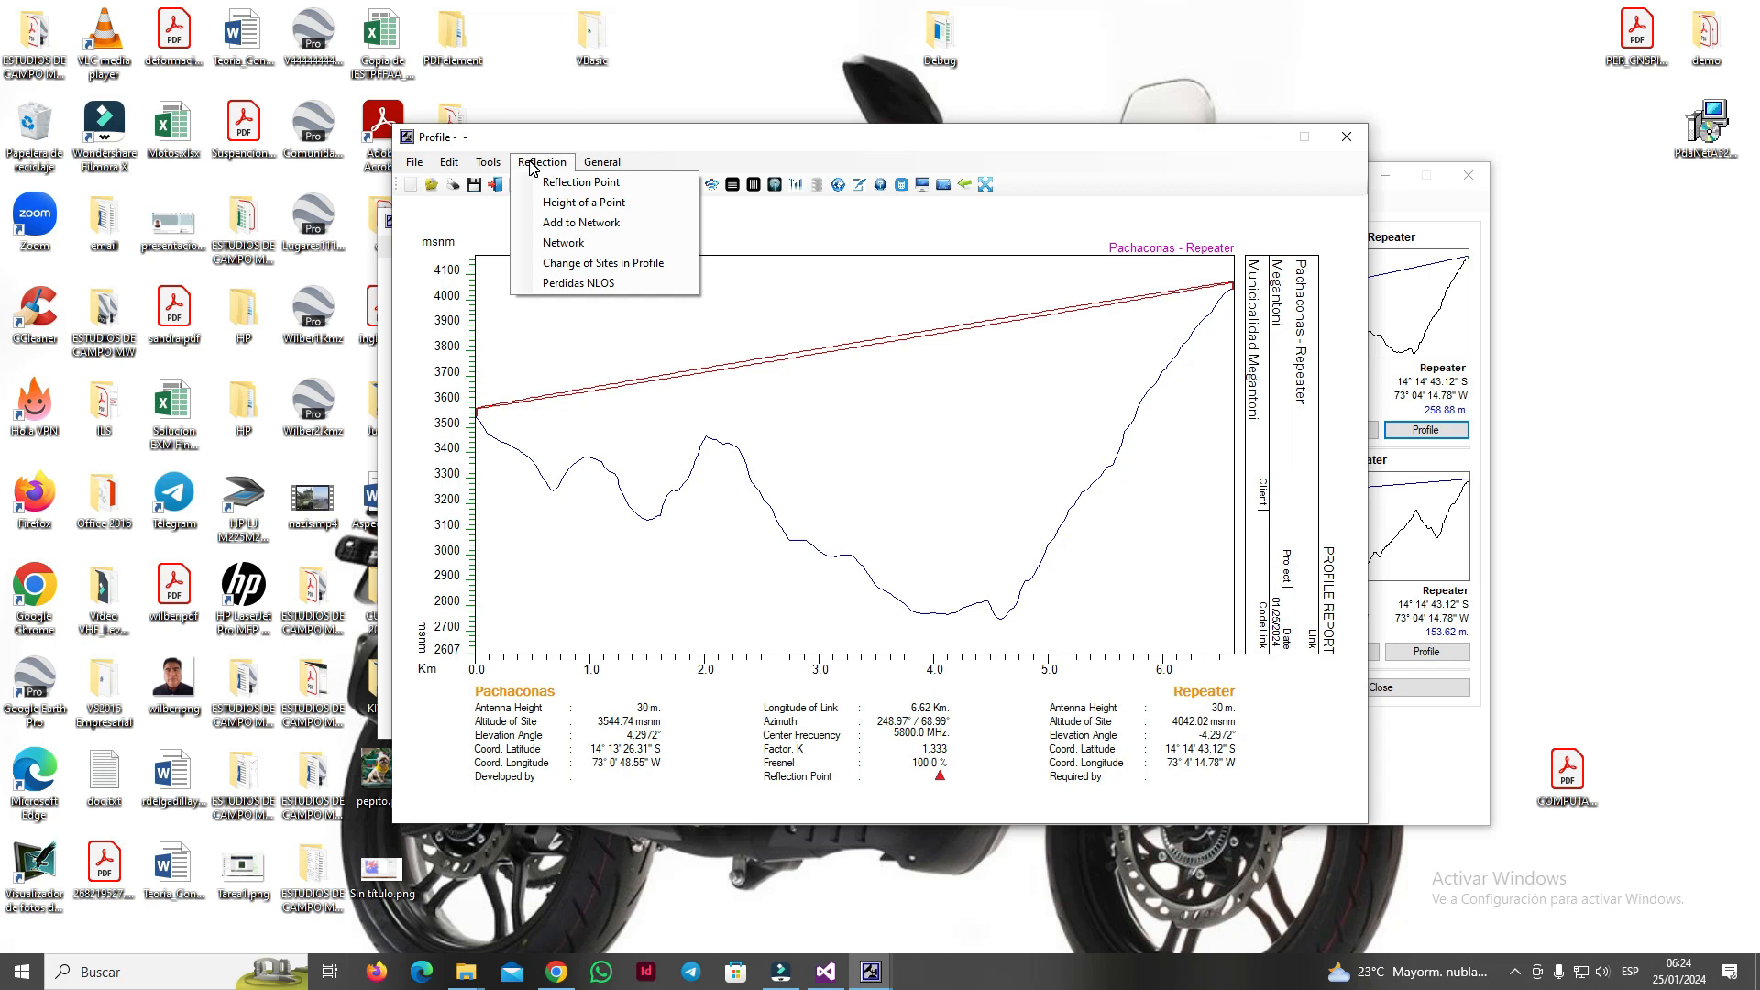
pyautogui.moveTo(593, 170)
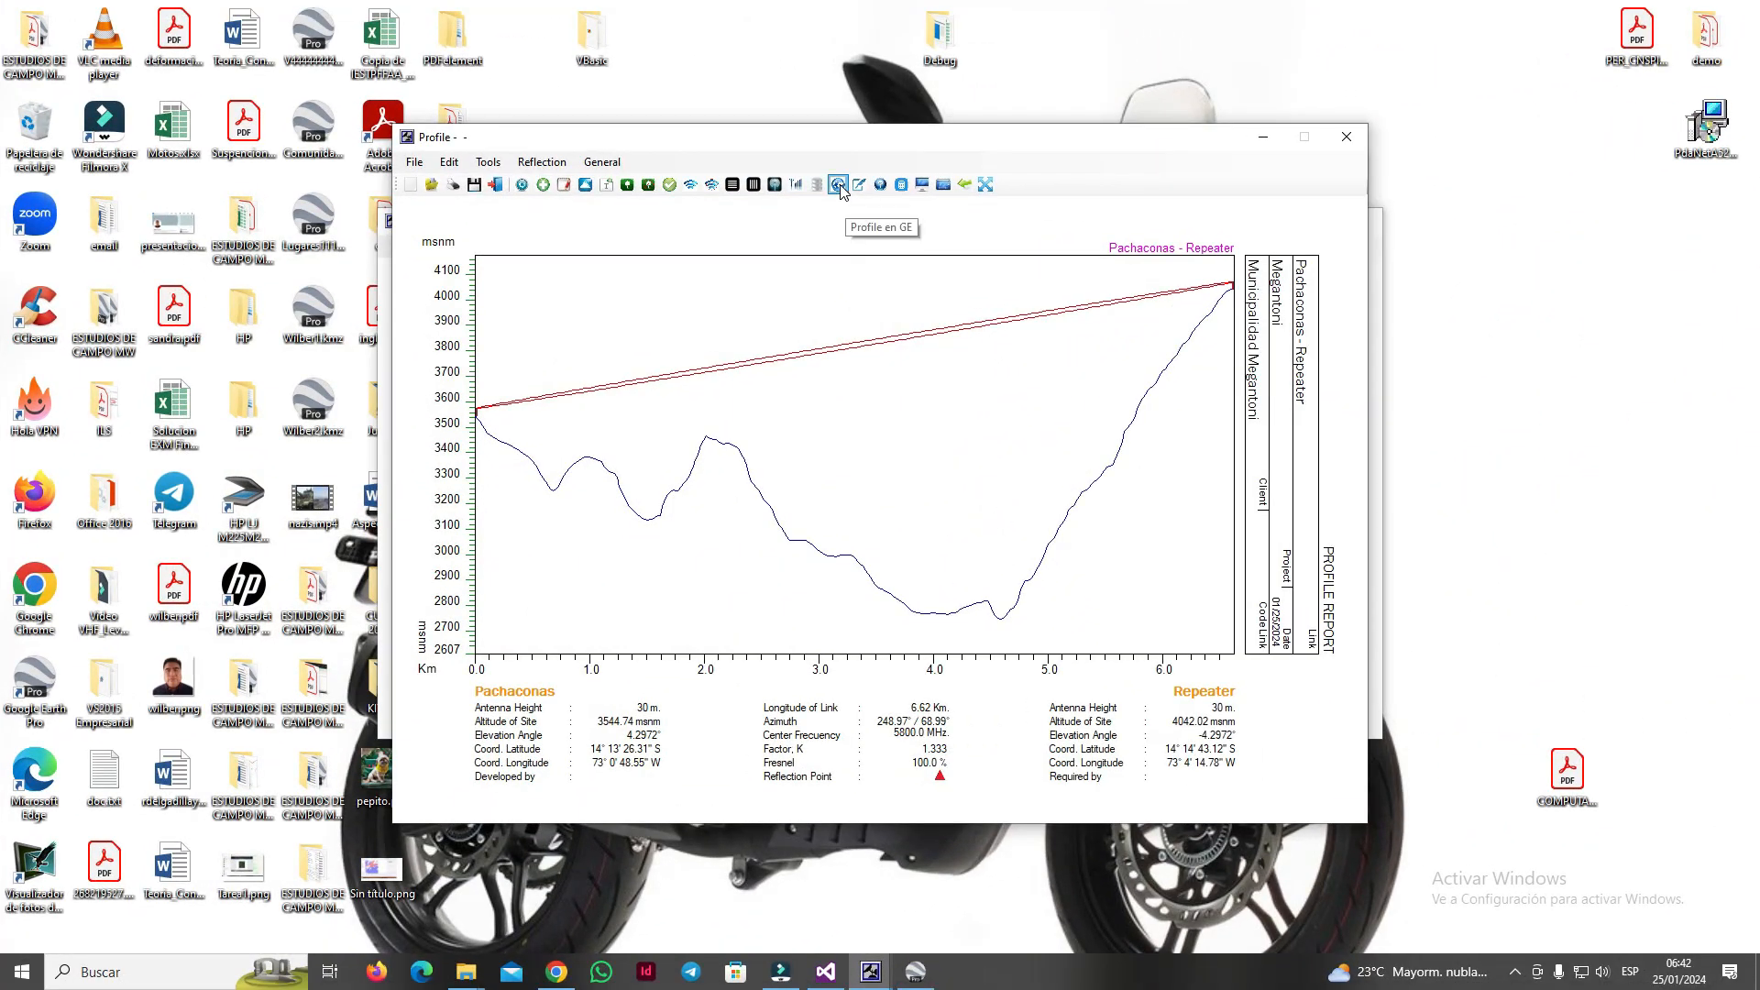
# - Open the Pachaconas - Repeater link in Google Earth Pro and examine the repeater site and the link paths in tilted 3D view
pyautogui.click(838, 184)
pyautogui.click(1032, 174)
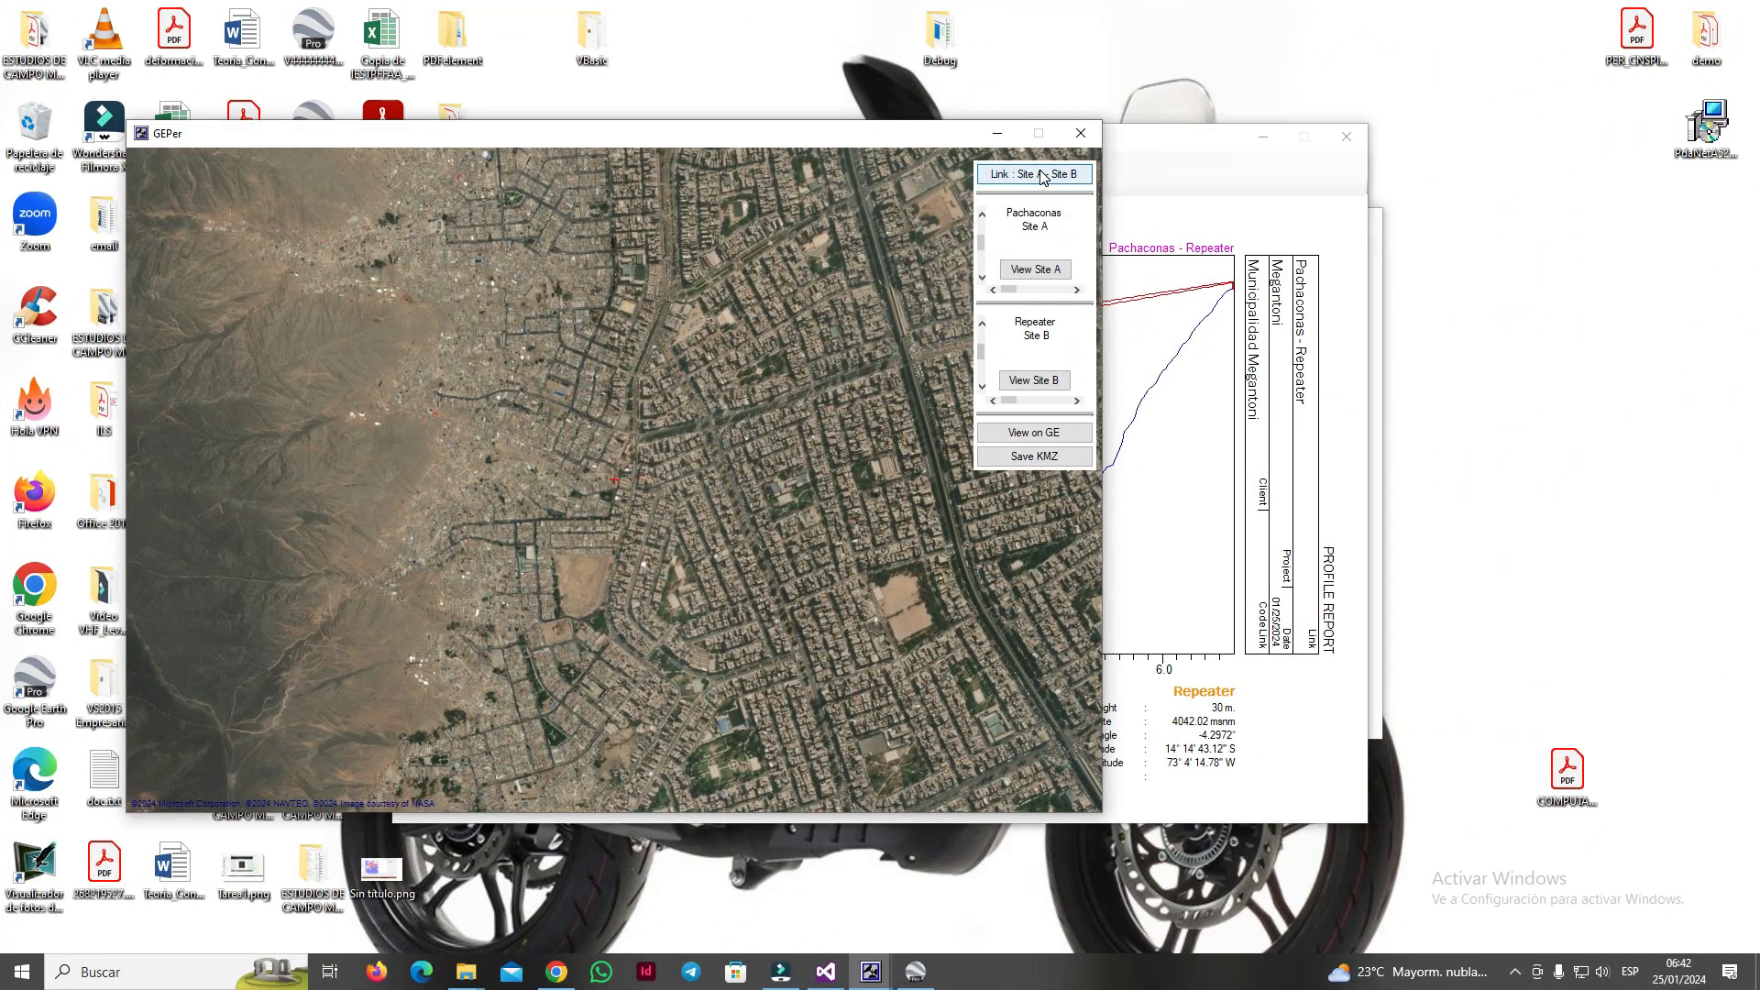
pyautogui.click(1061, 432)
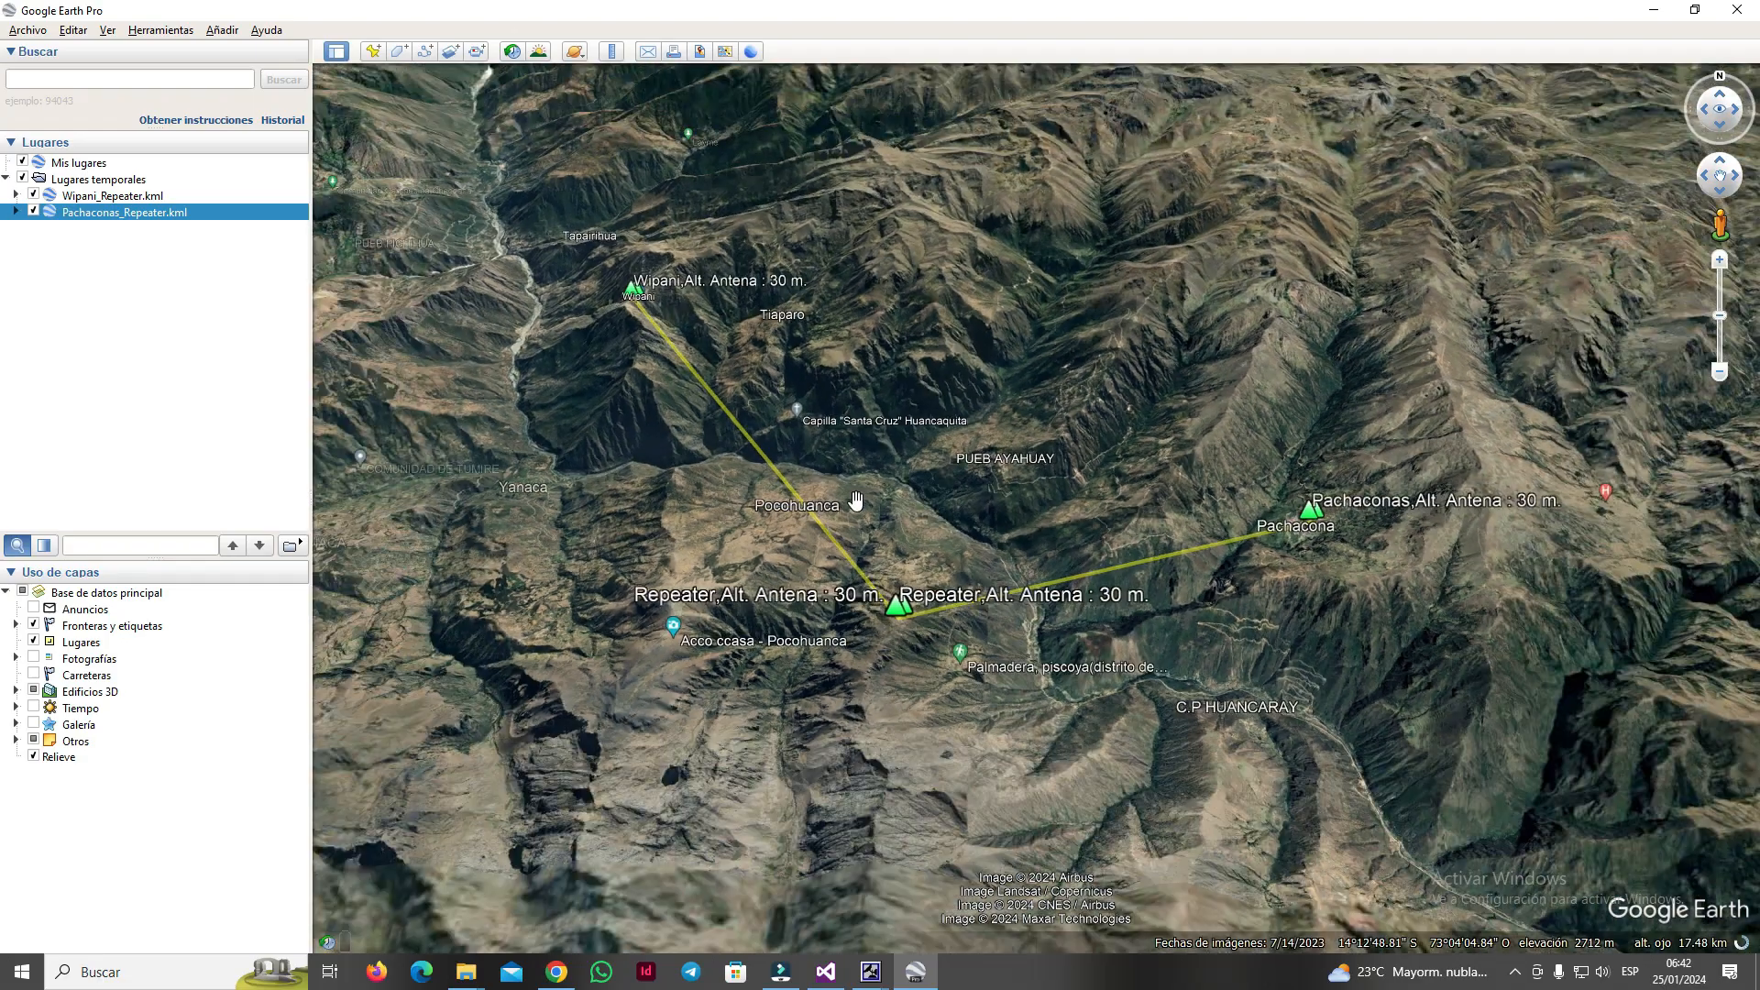
pyautogui.scroll(5, 896, 627)
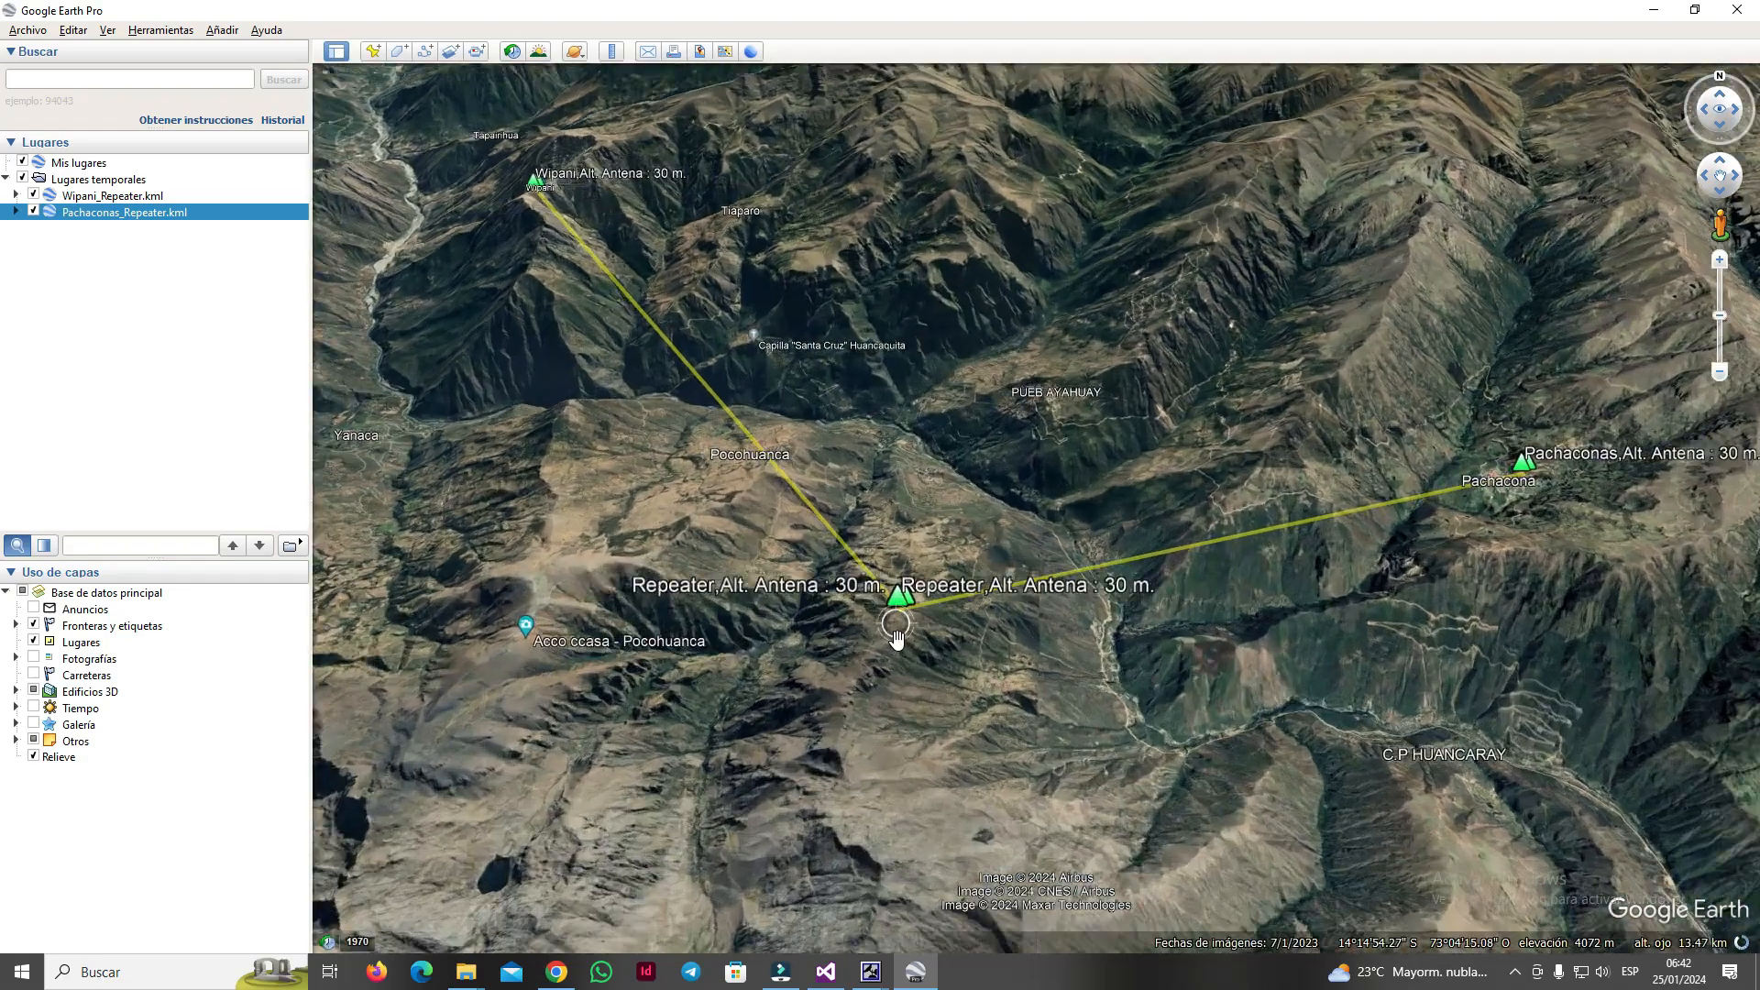
pyautogui.scroll(4, 901, 630)
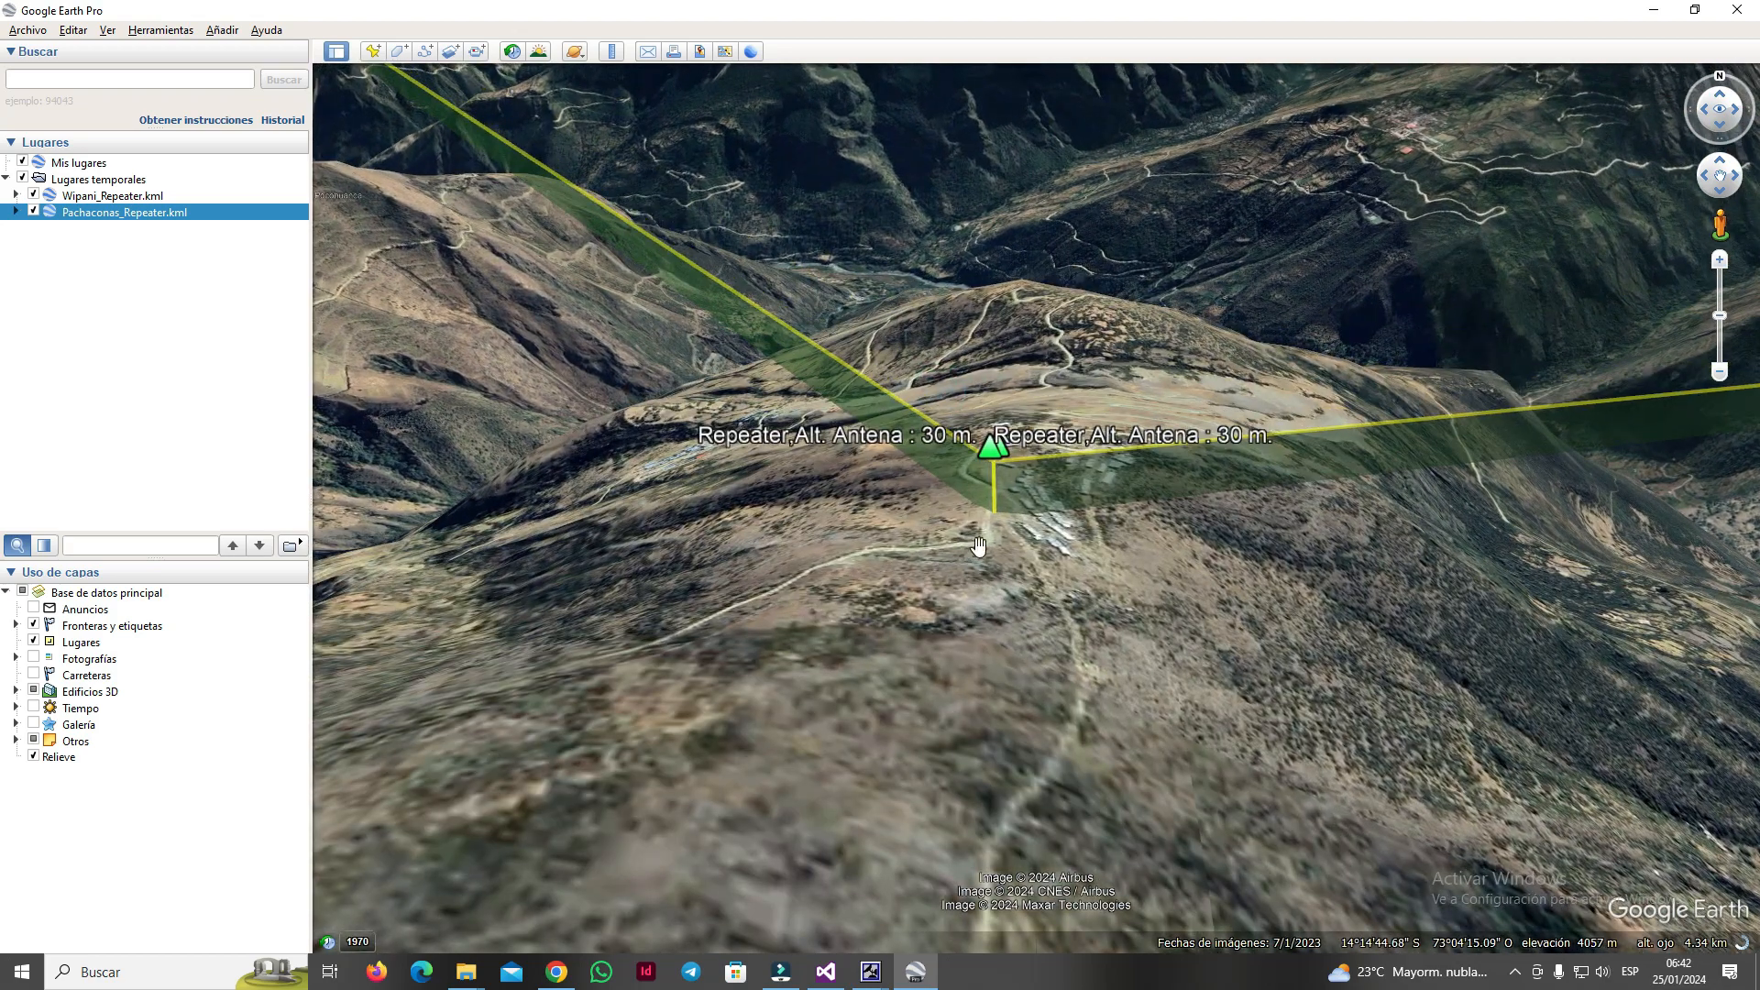
pyautogui.click(1720, 161)
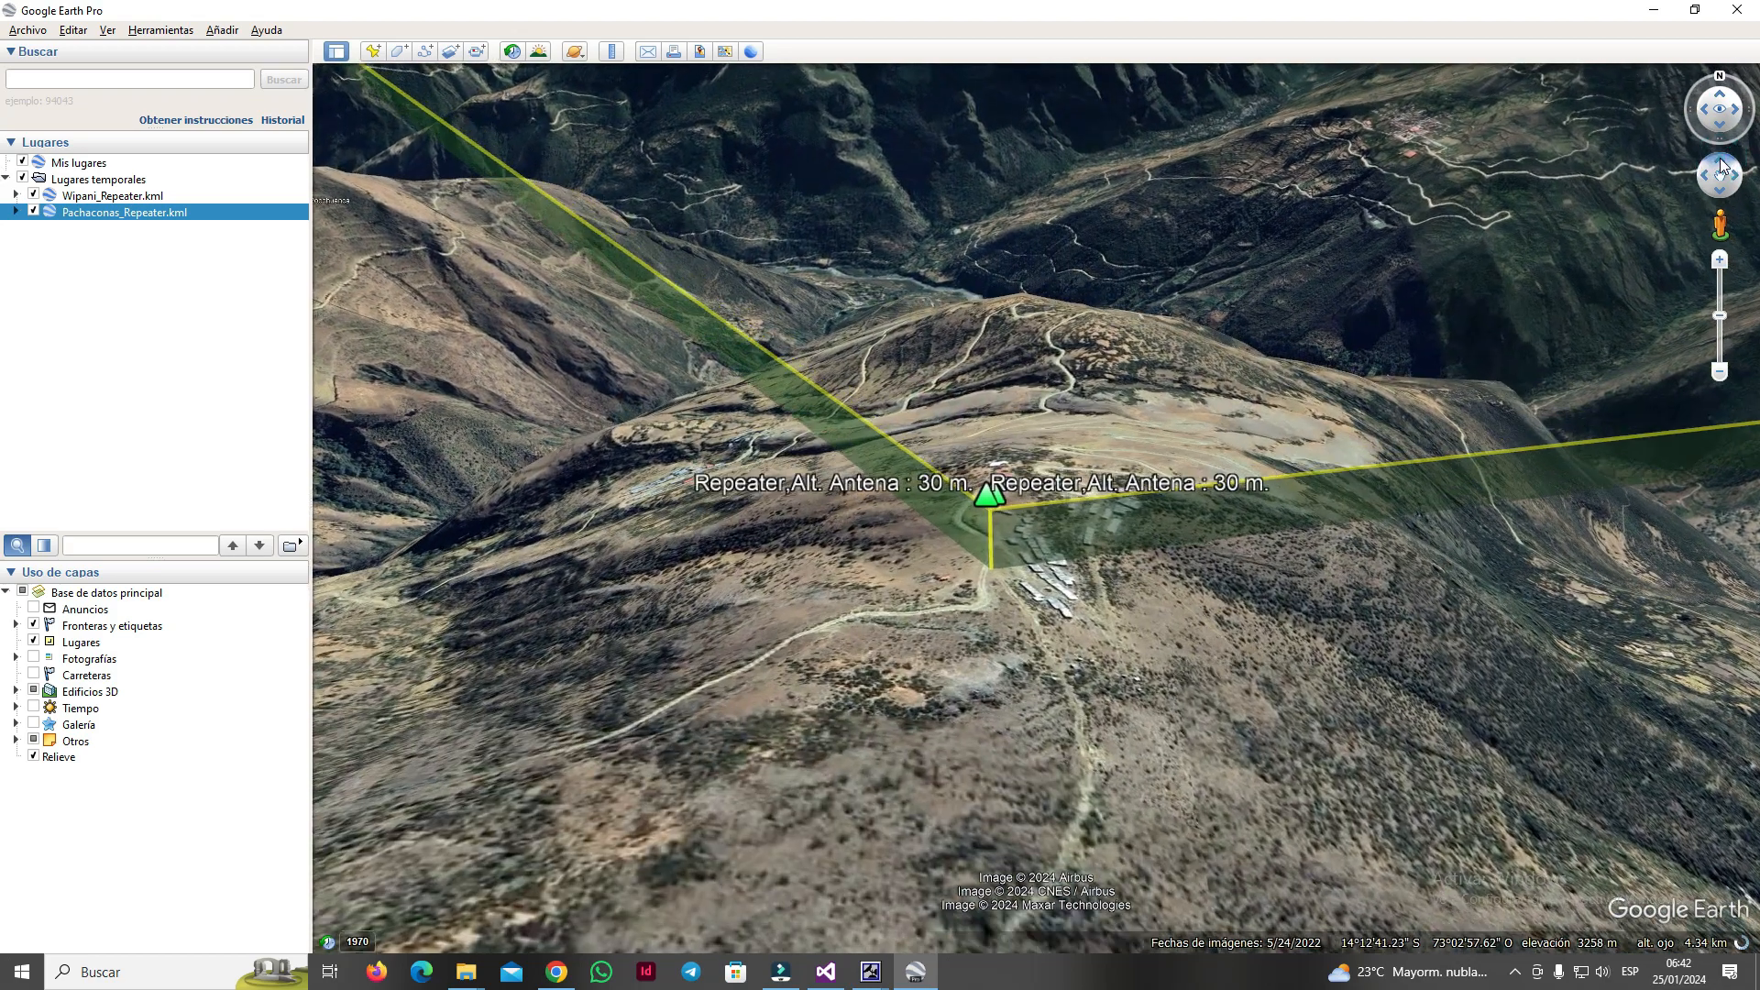
pyautogui.click(1721, 97)
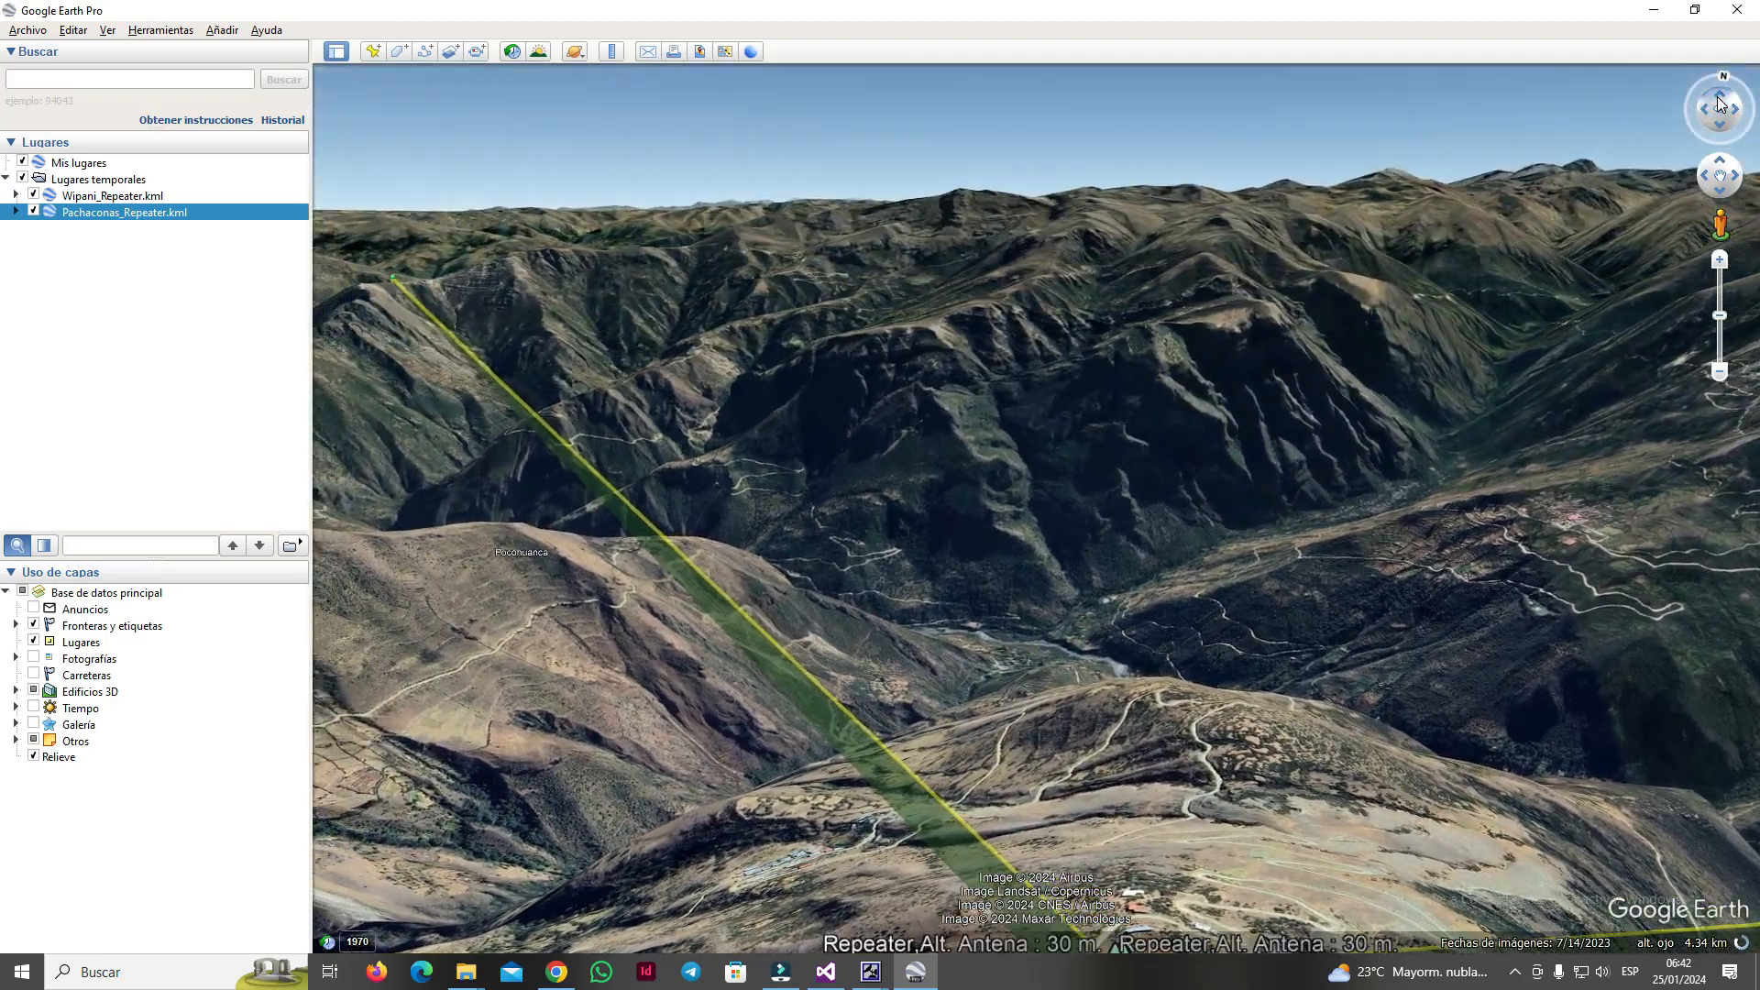
pyautogui.click(1233, 655)
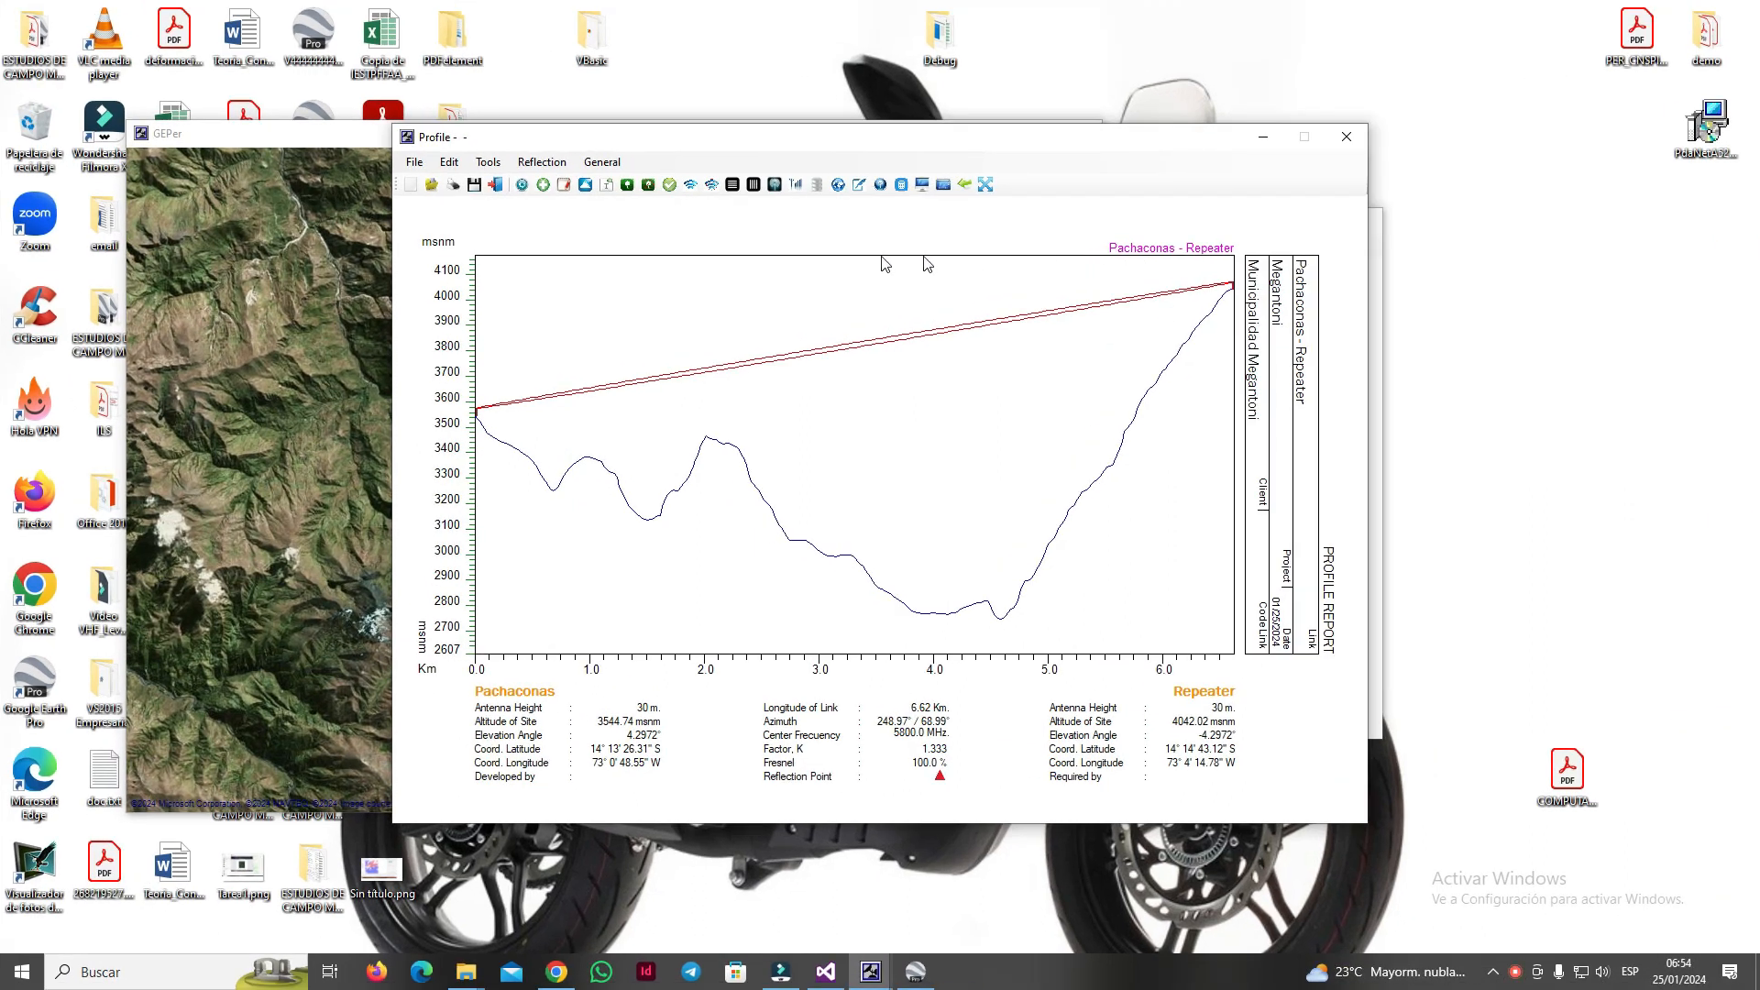
# - Open the link budget for the Pachaconas - Repeater link in ACPLINK and check its transmission line database
pyautogui.click(597, 164)
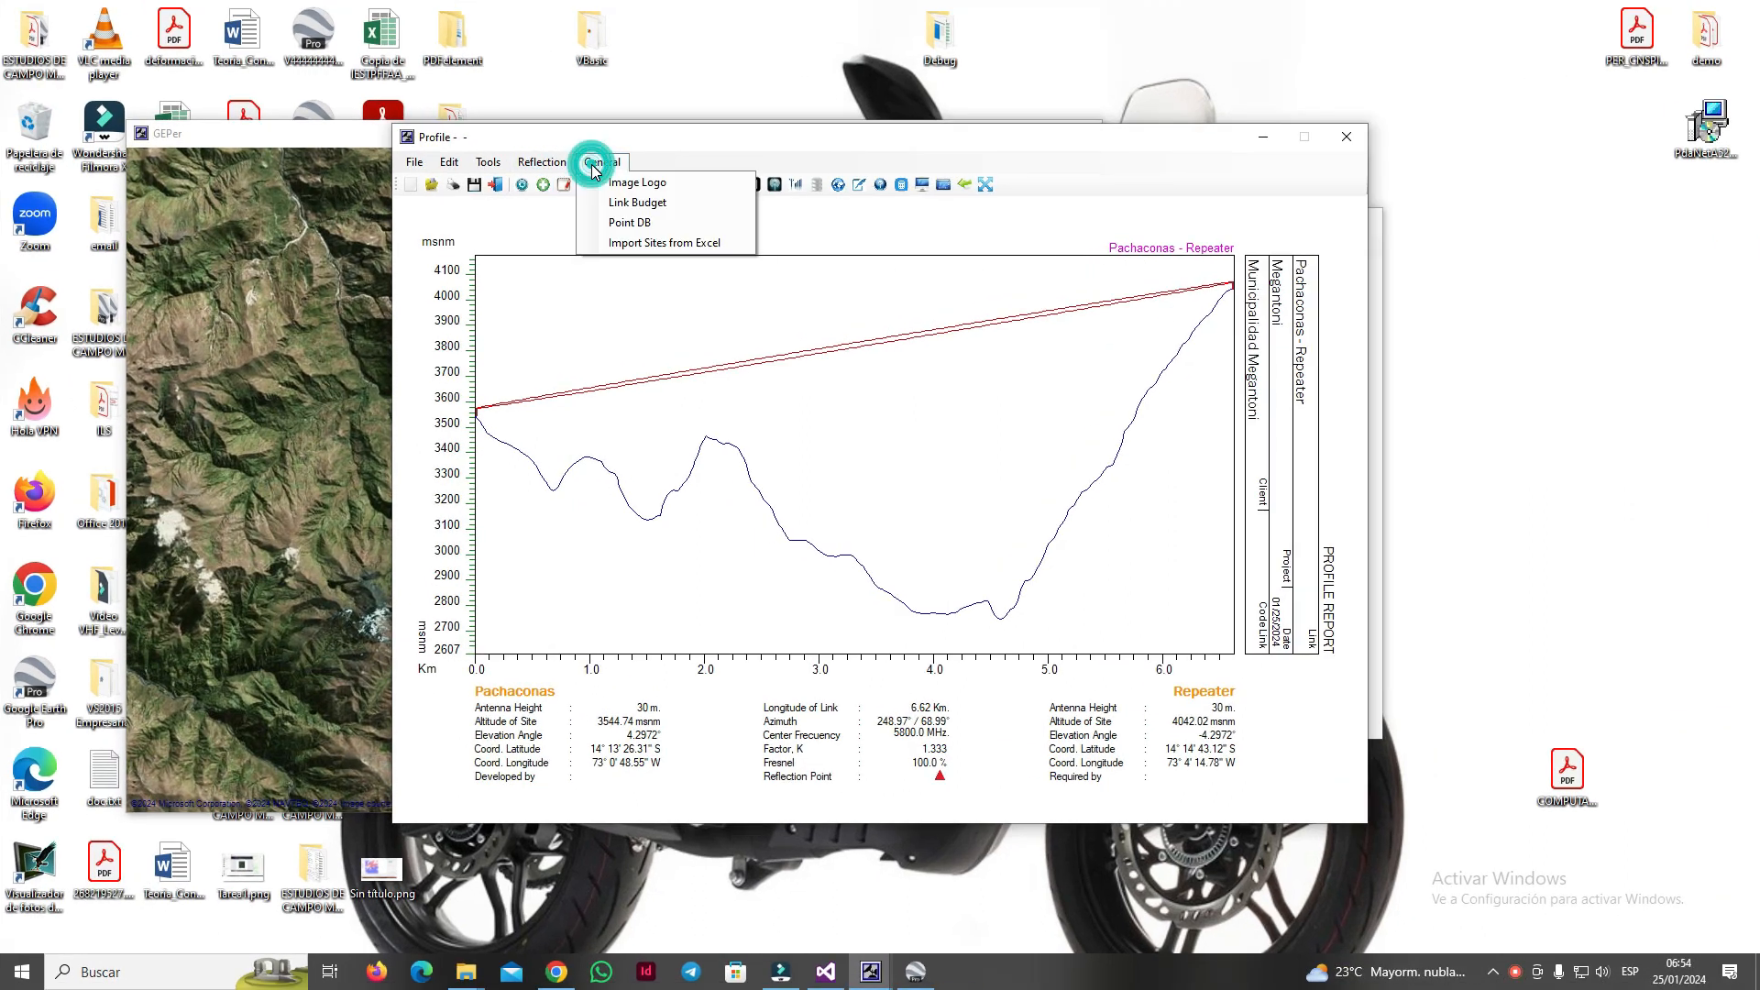
pyautogui.click(693, 203)
pyautogui.click(631, 230)
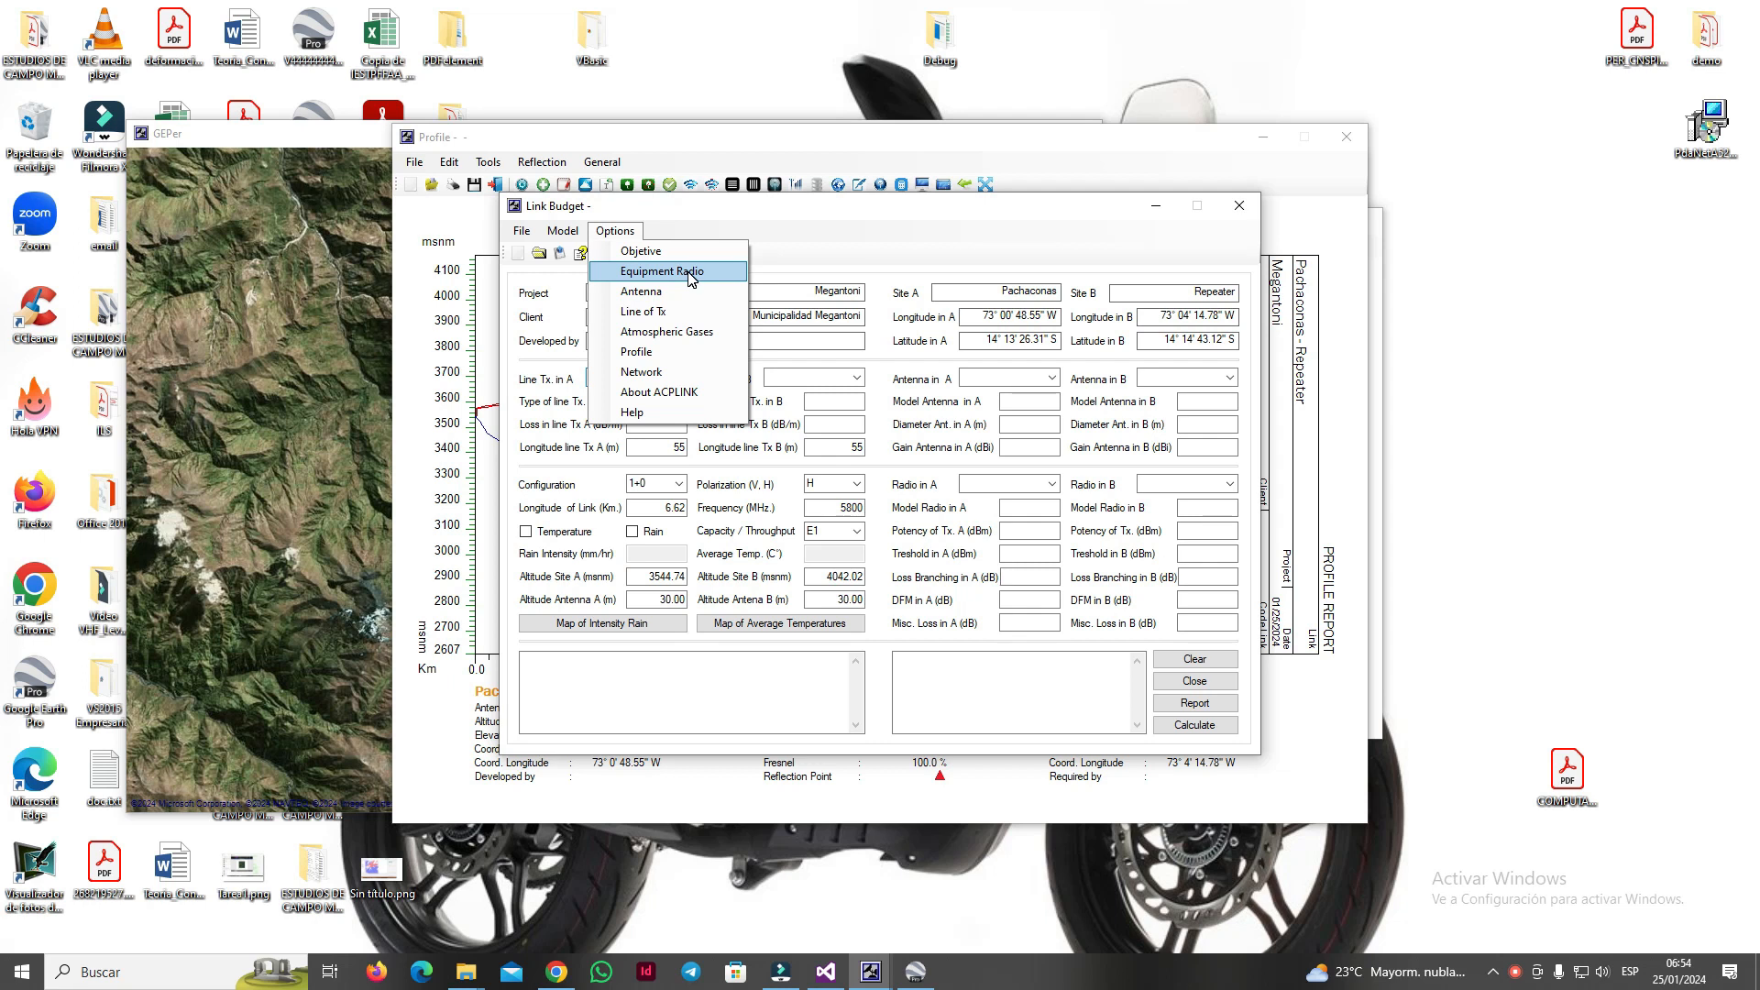
pyautogui.click(699, 318)
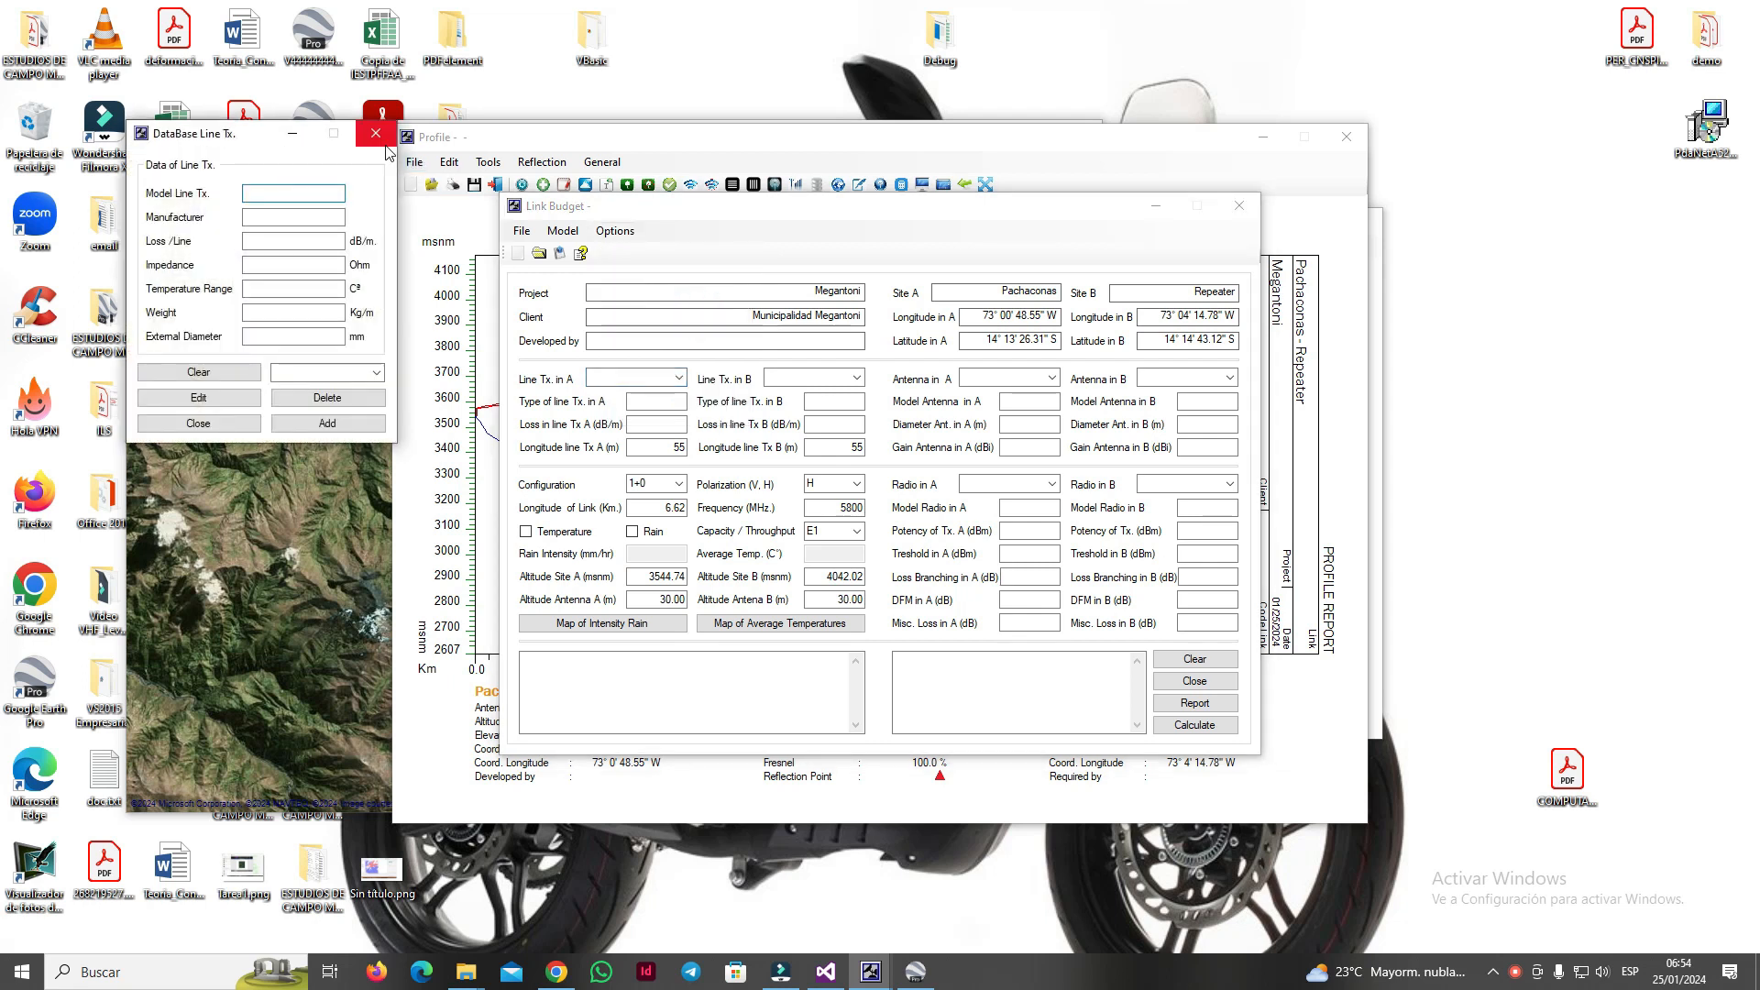
pyautogui.click(381, 139)
pyautogui.click(614, 231)
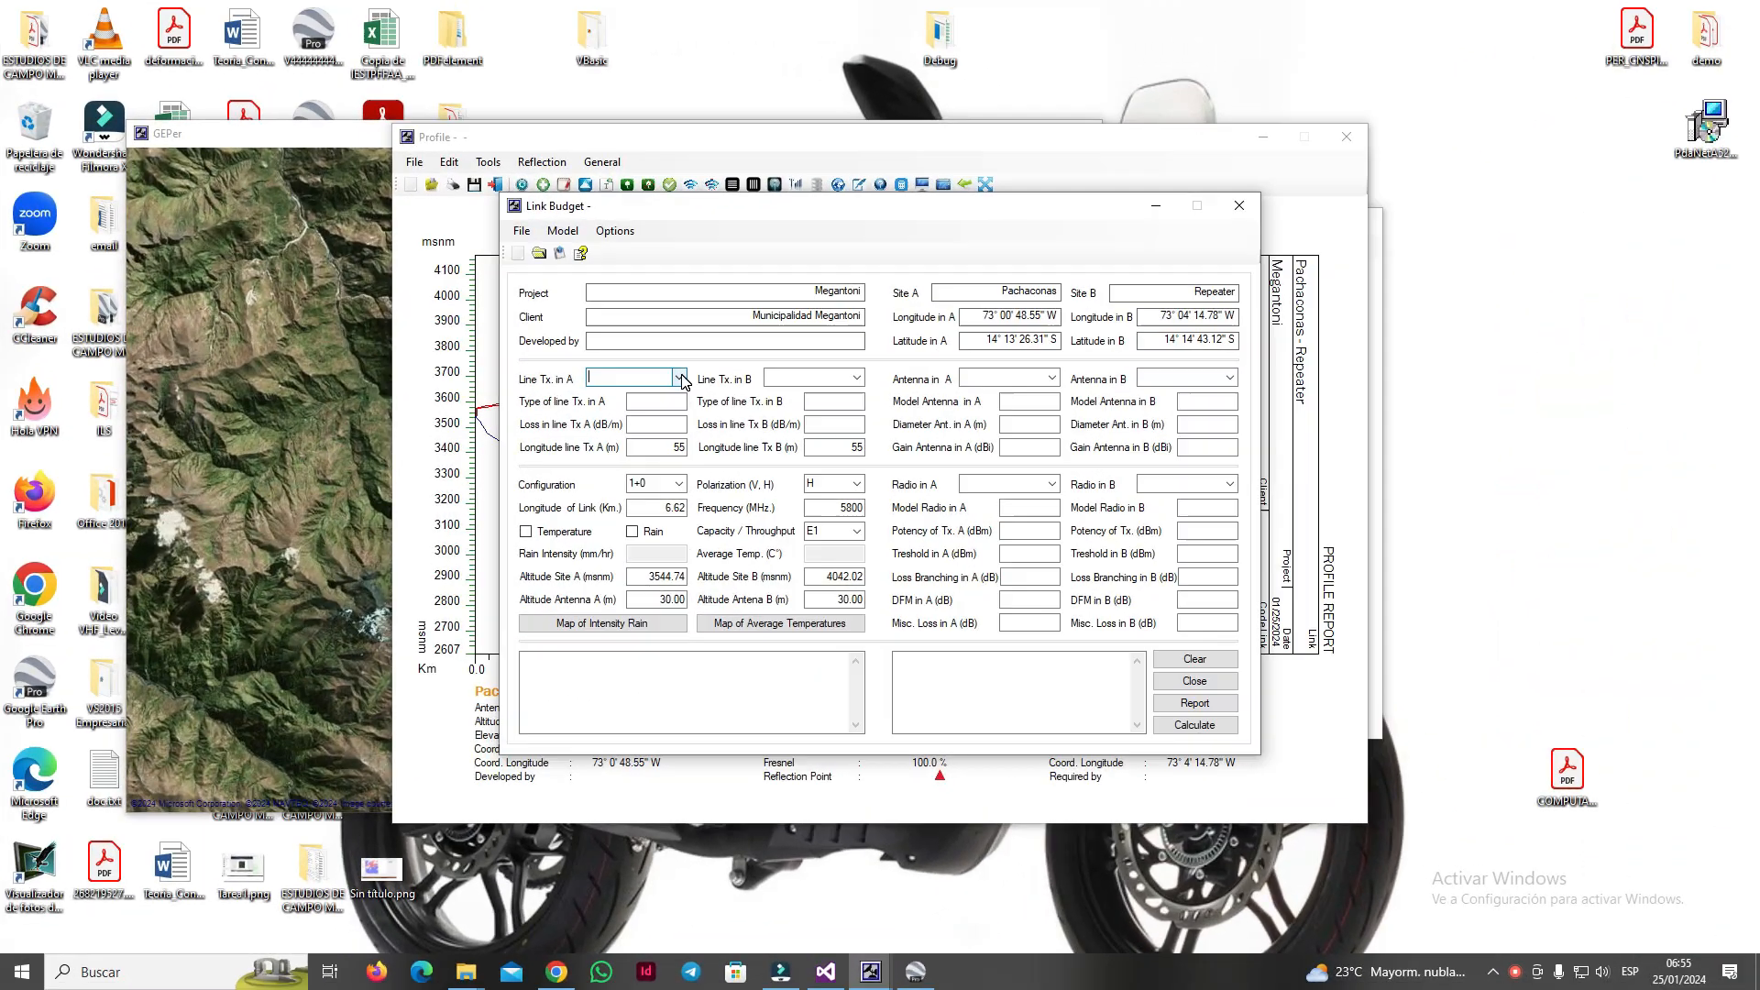
# - Set the transmission line at both Site A and Site B to LM-01
pyautogui.click(675, 382)
pyautogui.click(641, 394)
pyautogui.click(856, 378)
pyautogui.click(784, 388)
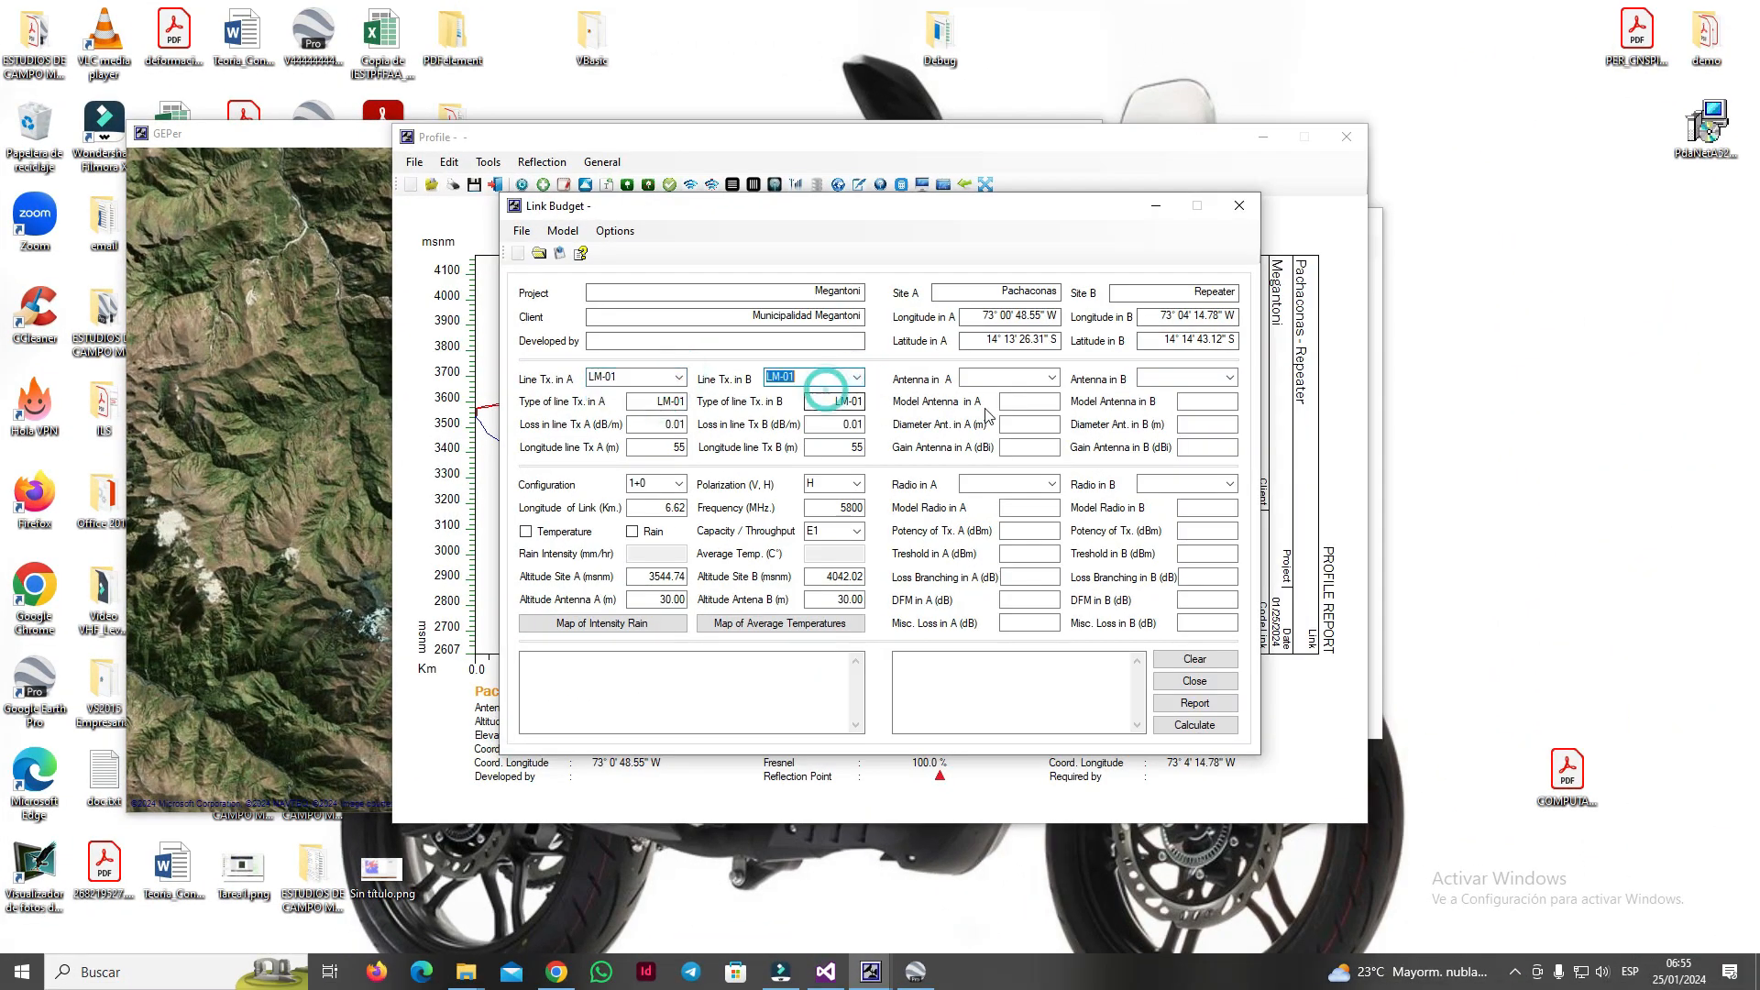
# - Choose the Ubiquiti AF-5 antenna for both Site A and Site B
pyautogui.click(1052, 379)
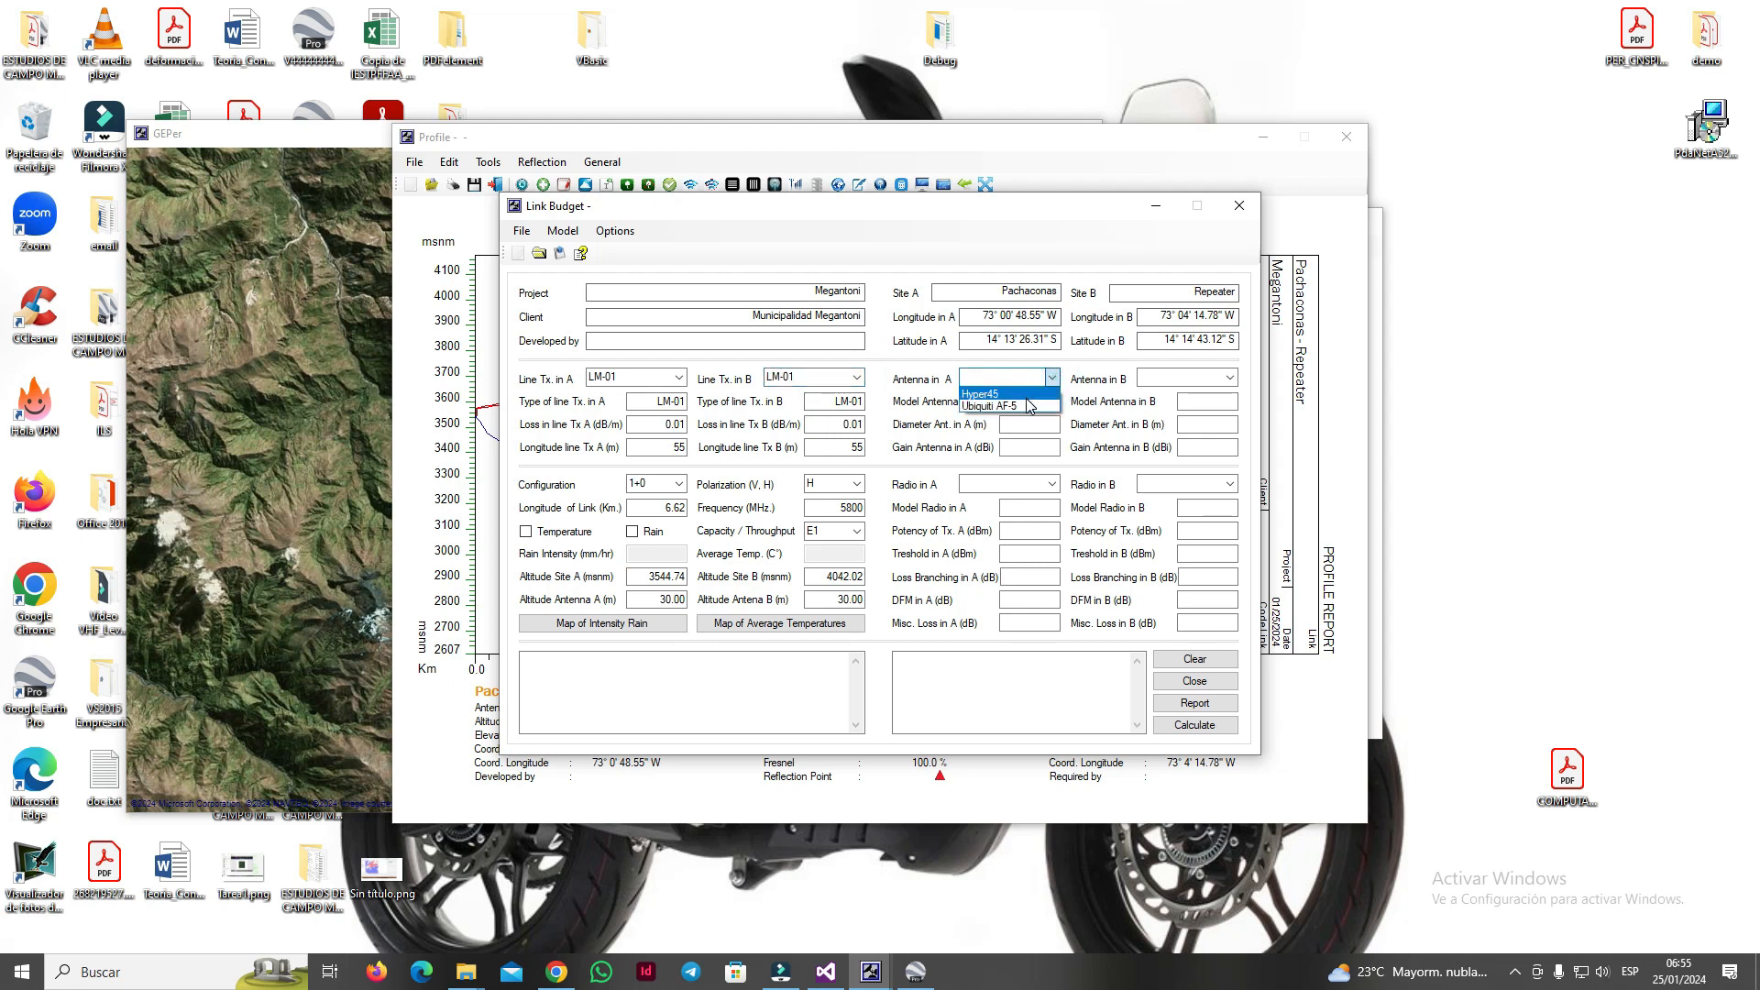
pyautogui.click(1033, 403)
pyautogui.click(1229, 378)
pyautogui.click(1187, 391)
# - Choose the Ubiquiti AF-5 radio for both Site A and Site B
pyautogui.click(1053, 486)
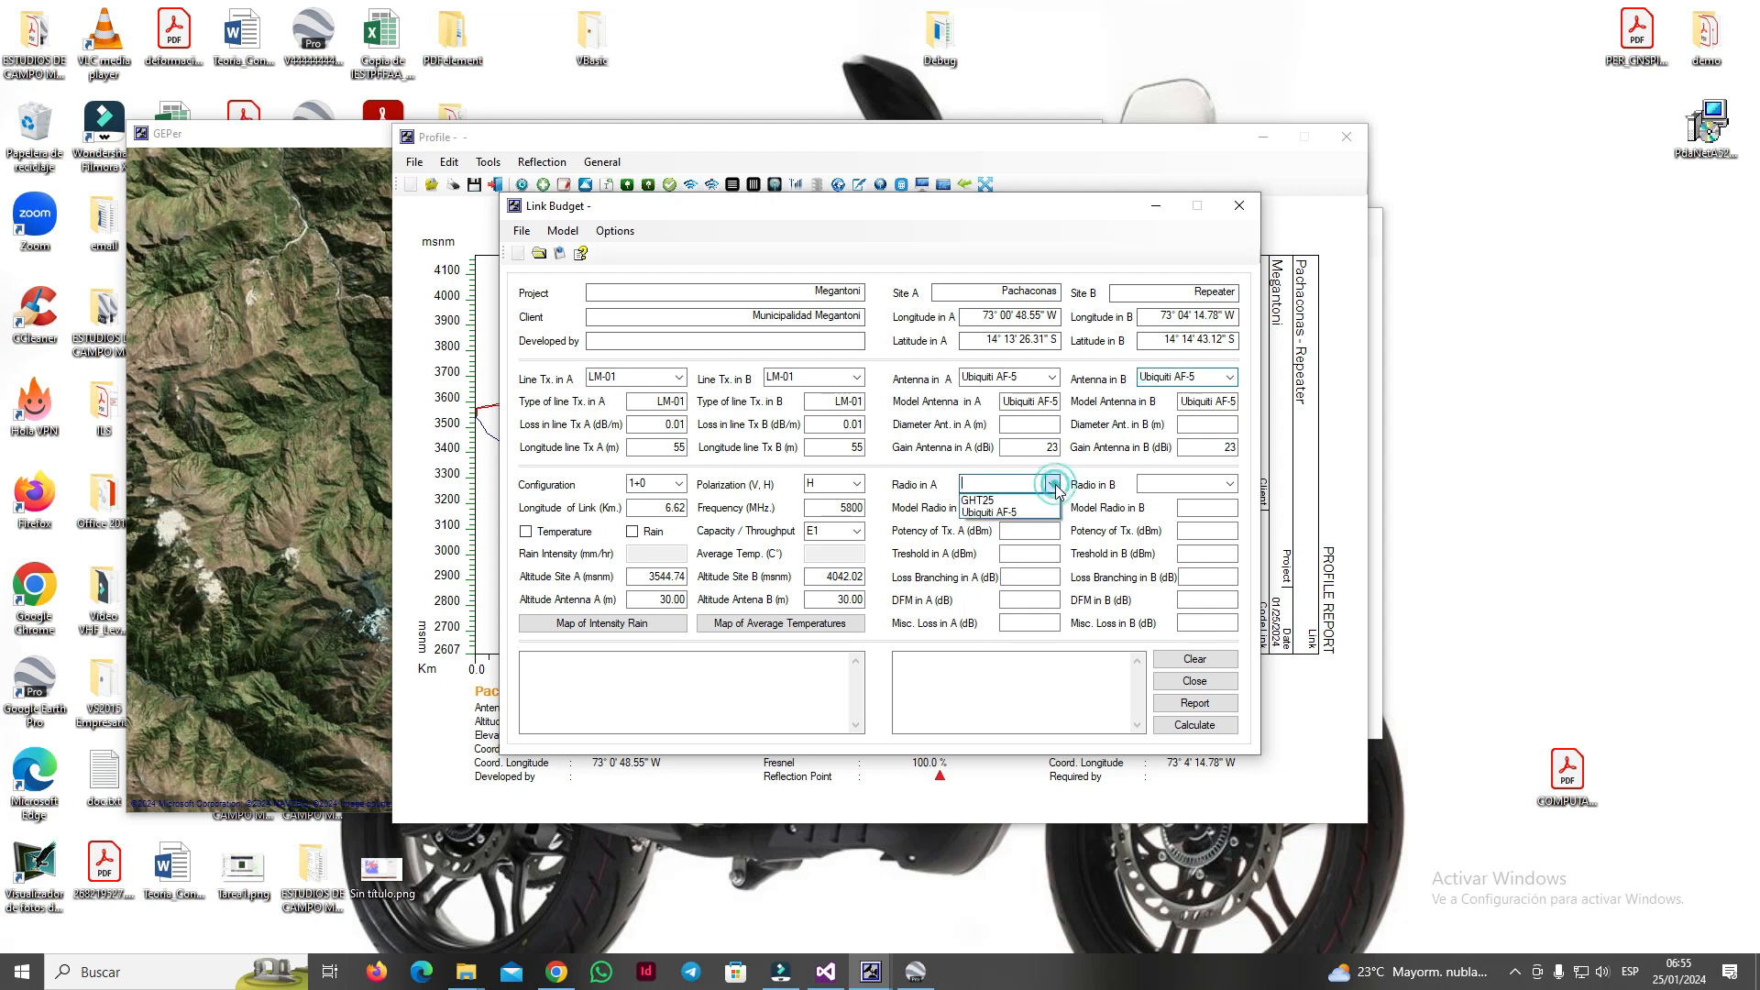
pyautogui.click(1043, 506)
pyautogui.click(1229, 484)
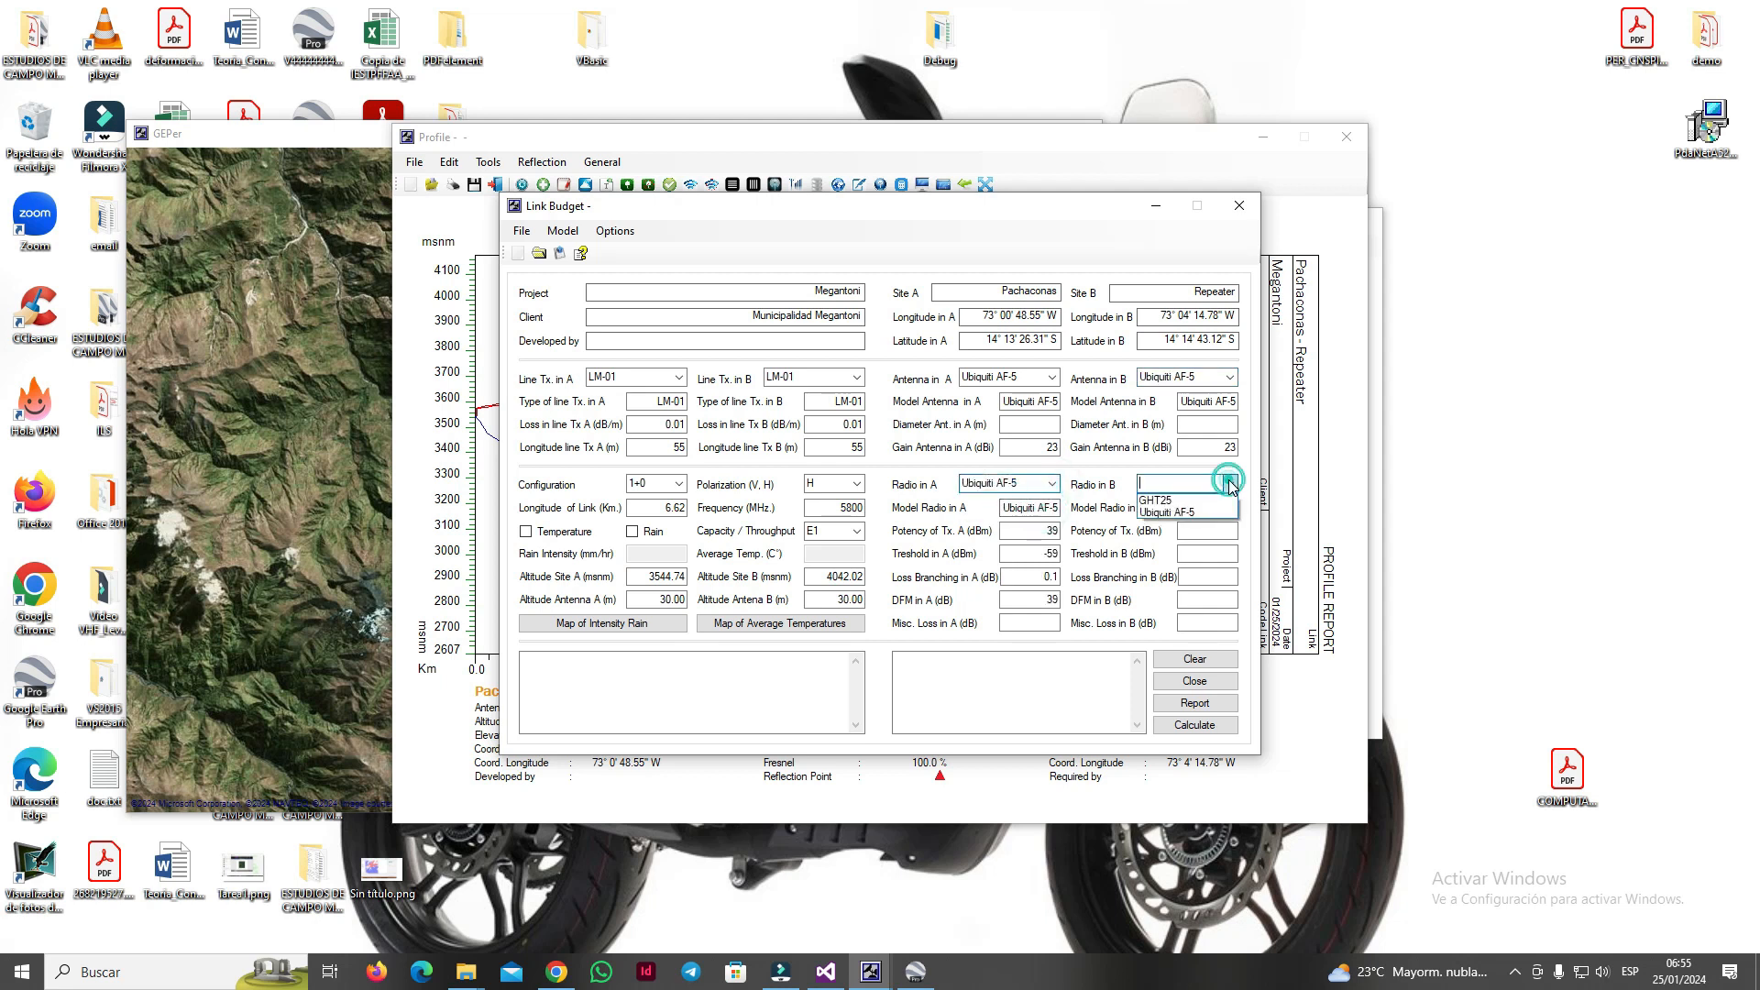
pyautogui.click(1200, 507)
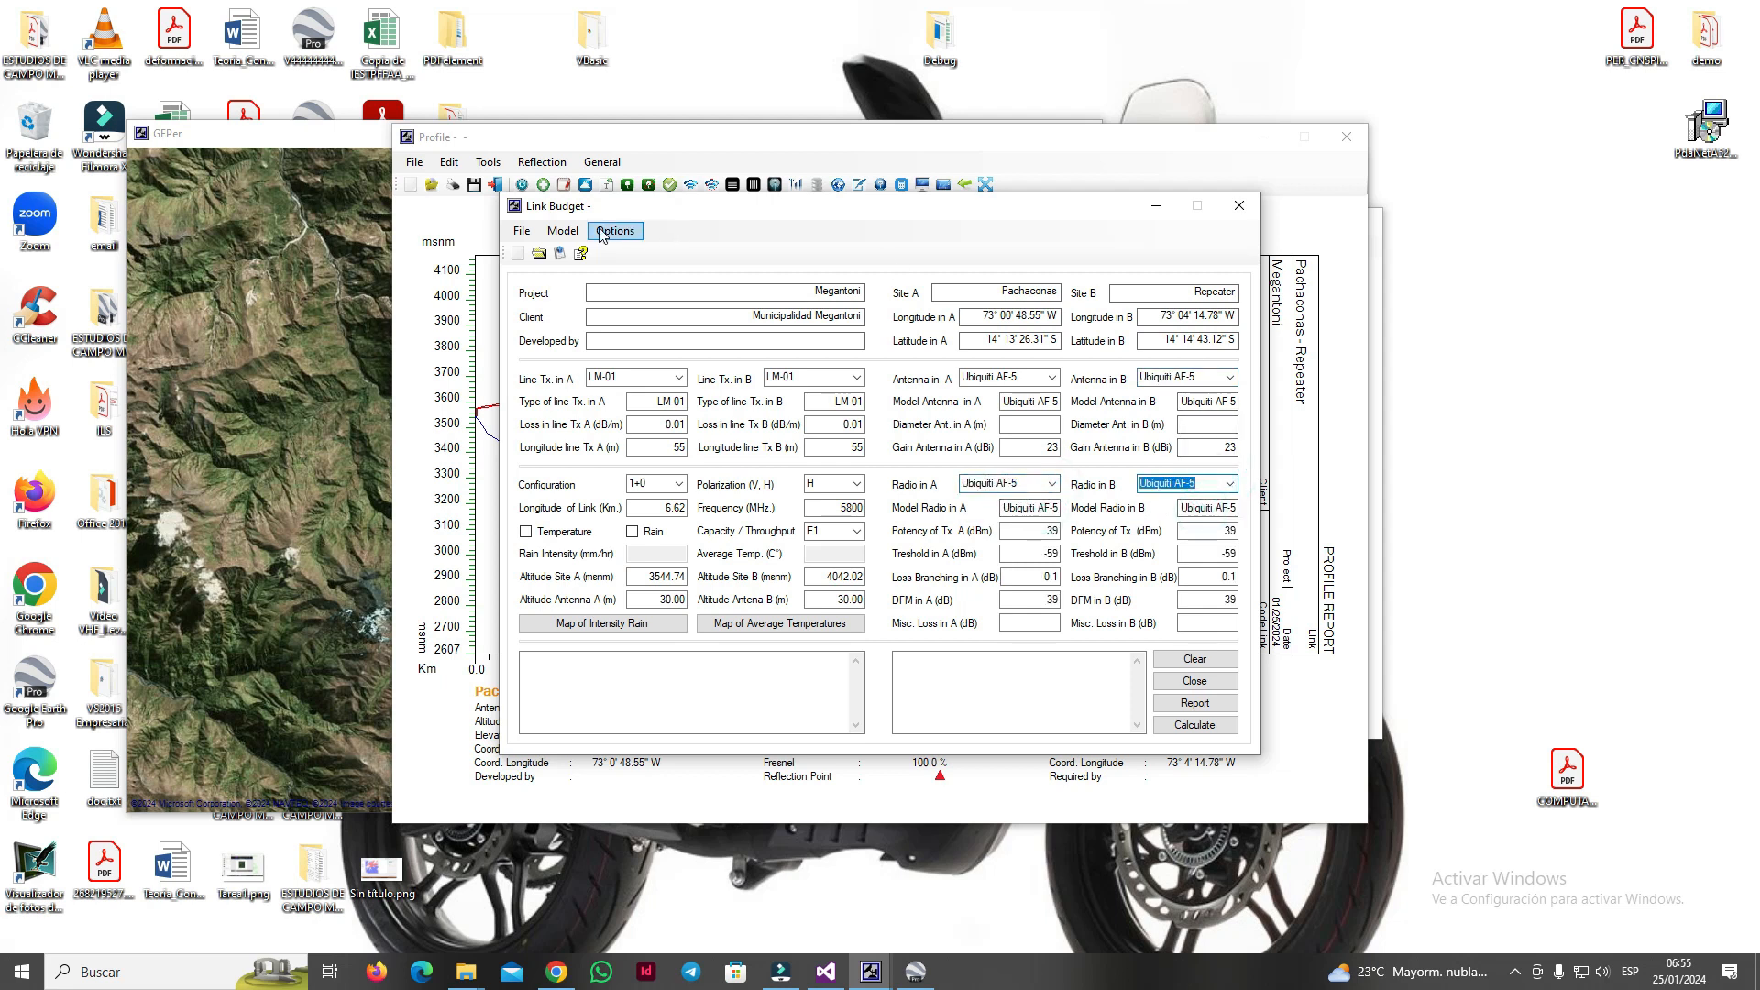
# - Apply the Vigants-Barnett propagation model with climate condition 4, high-dry mountainous
pyautogui.click(563, 231)
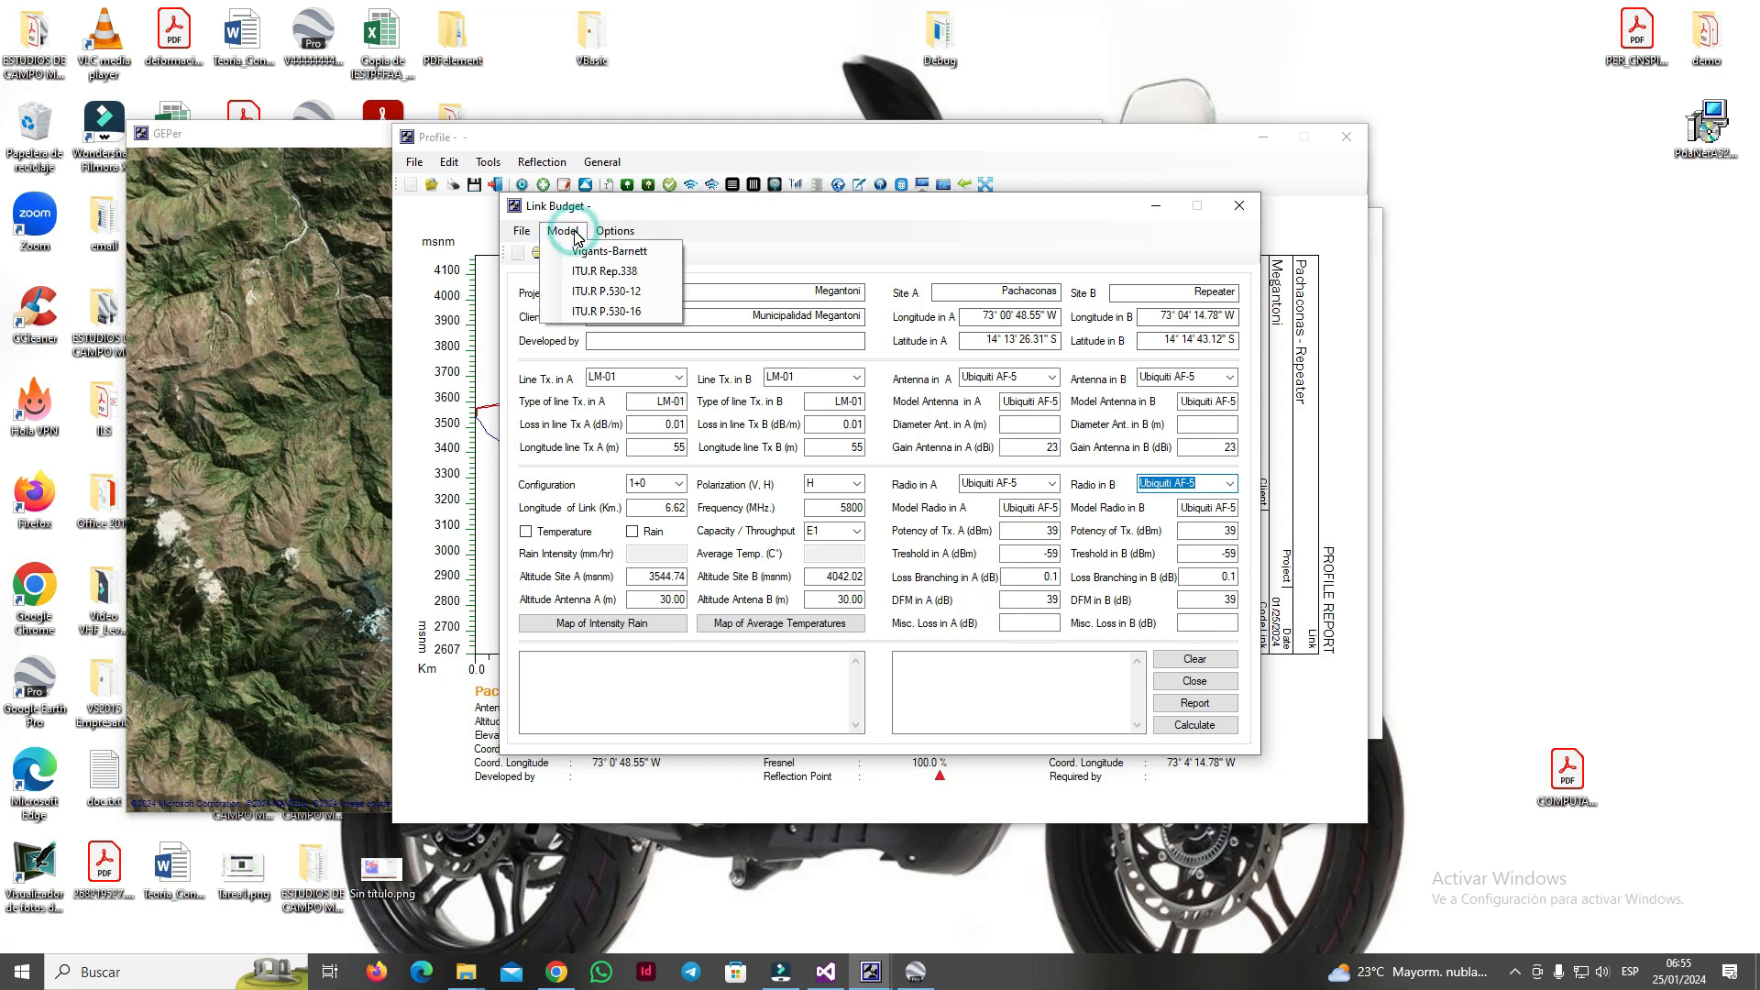
pyautogui.click(592, 255)
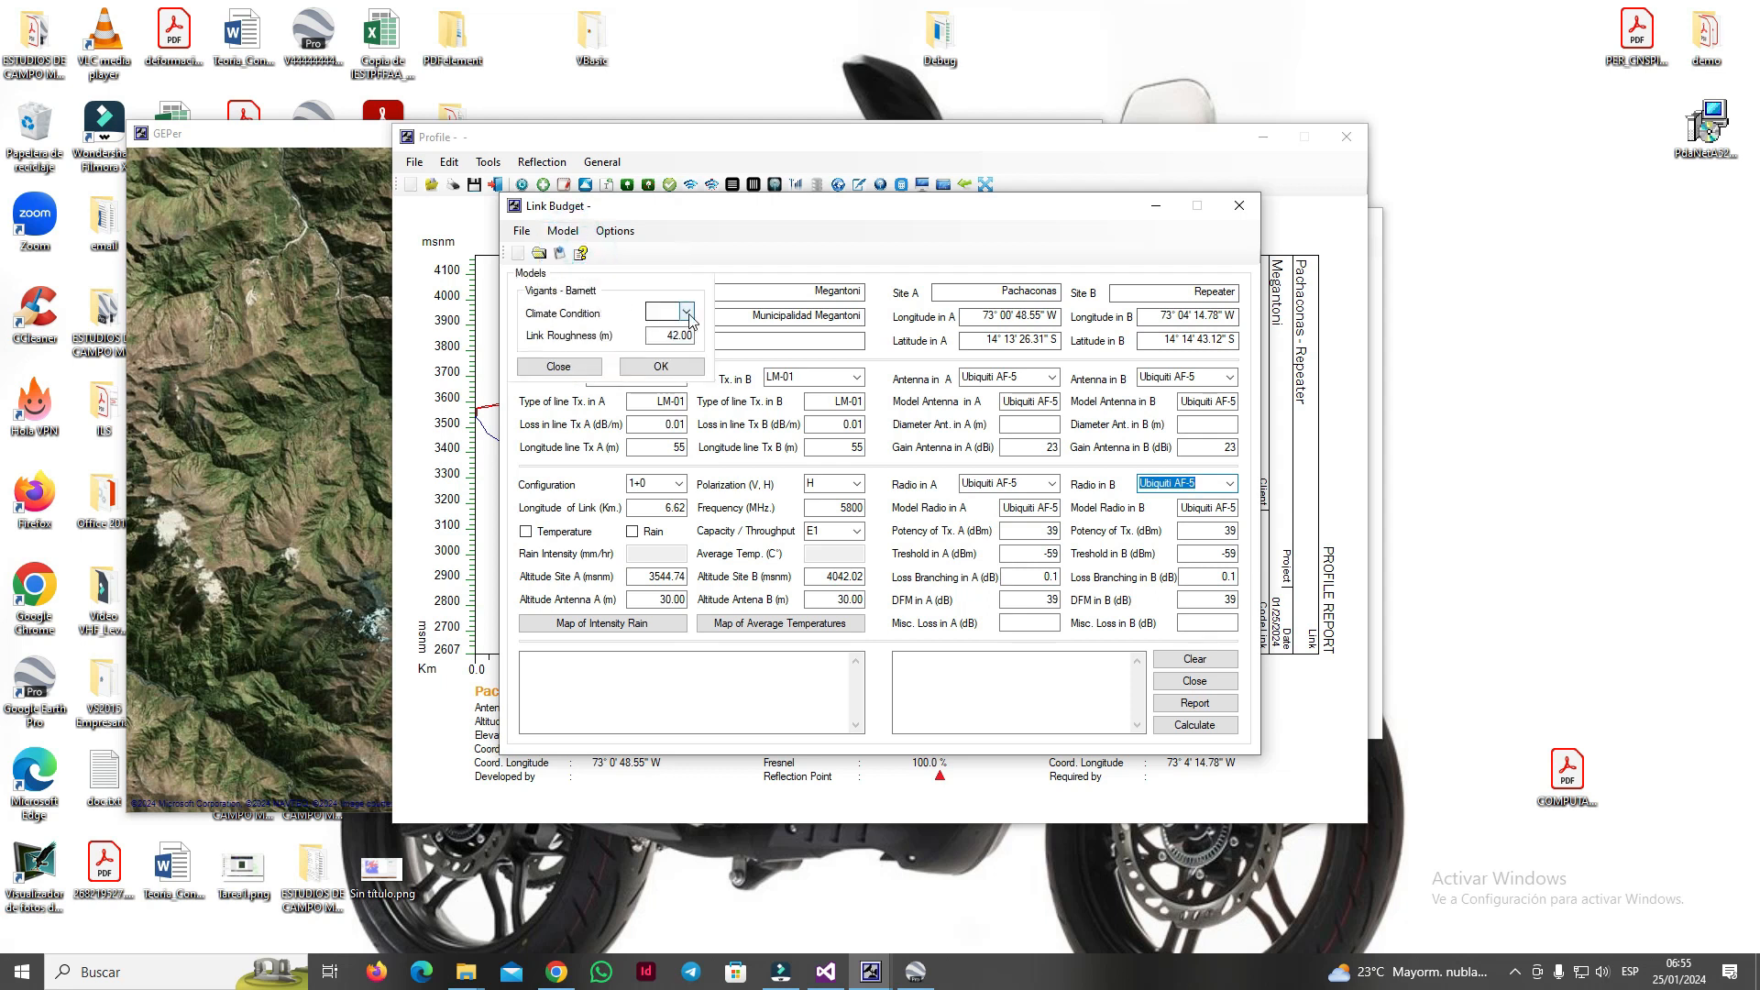
pyautogui.click(687, 314)
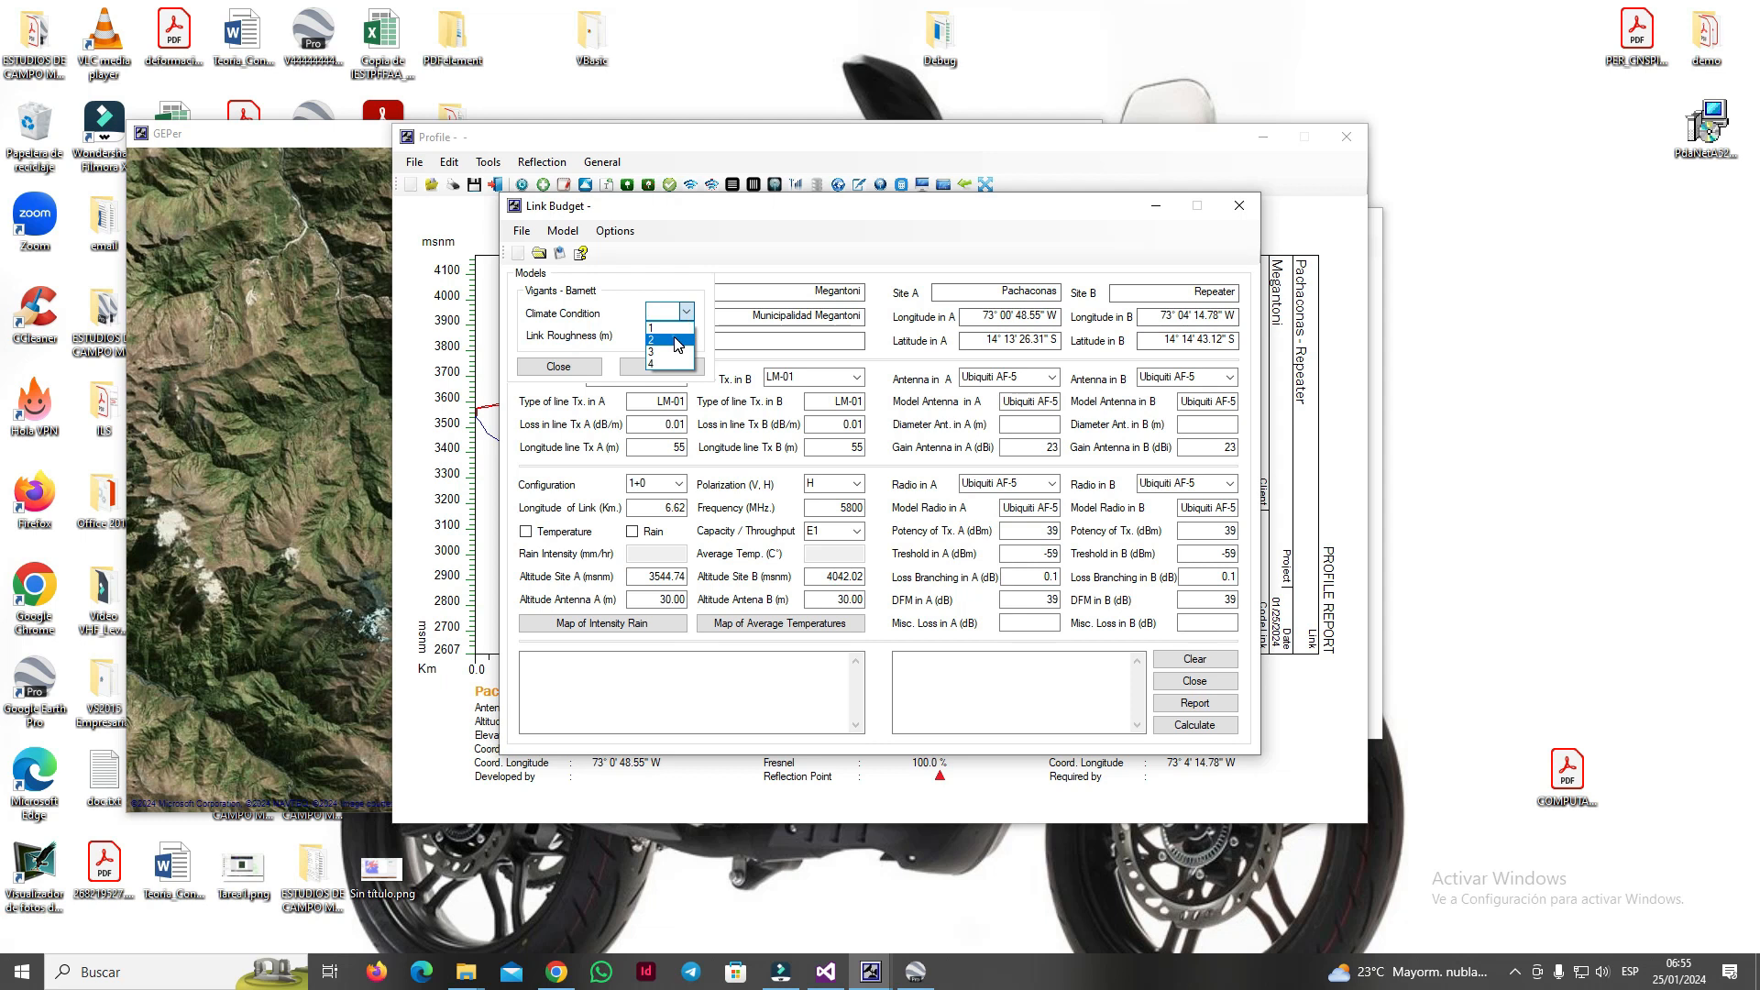
pyautogui.click(676, 340)
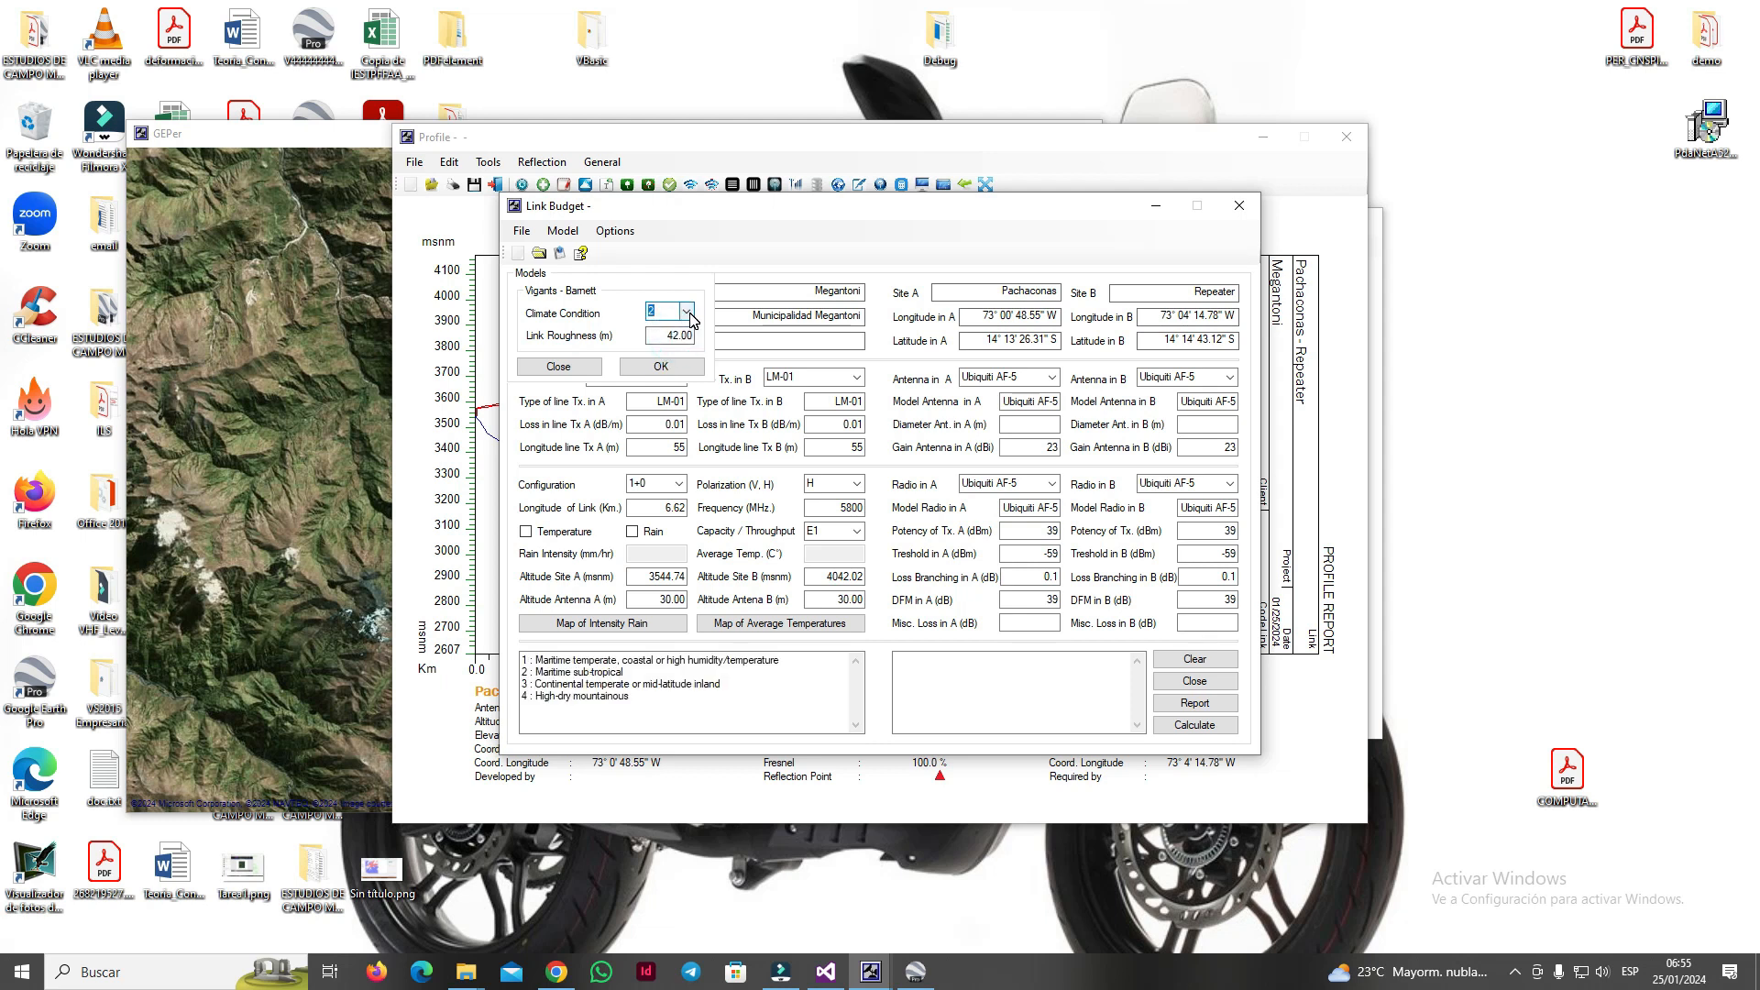
pyautogui.click(687, 313)
pyautogui.click(664, 367)
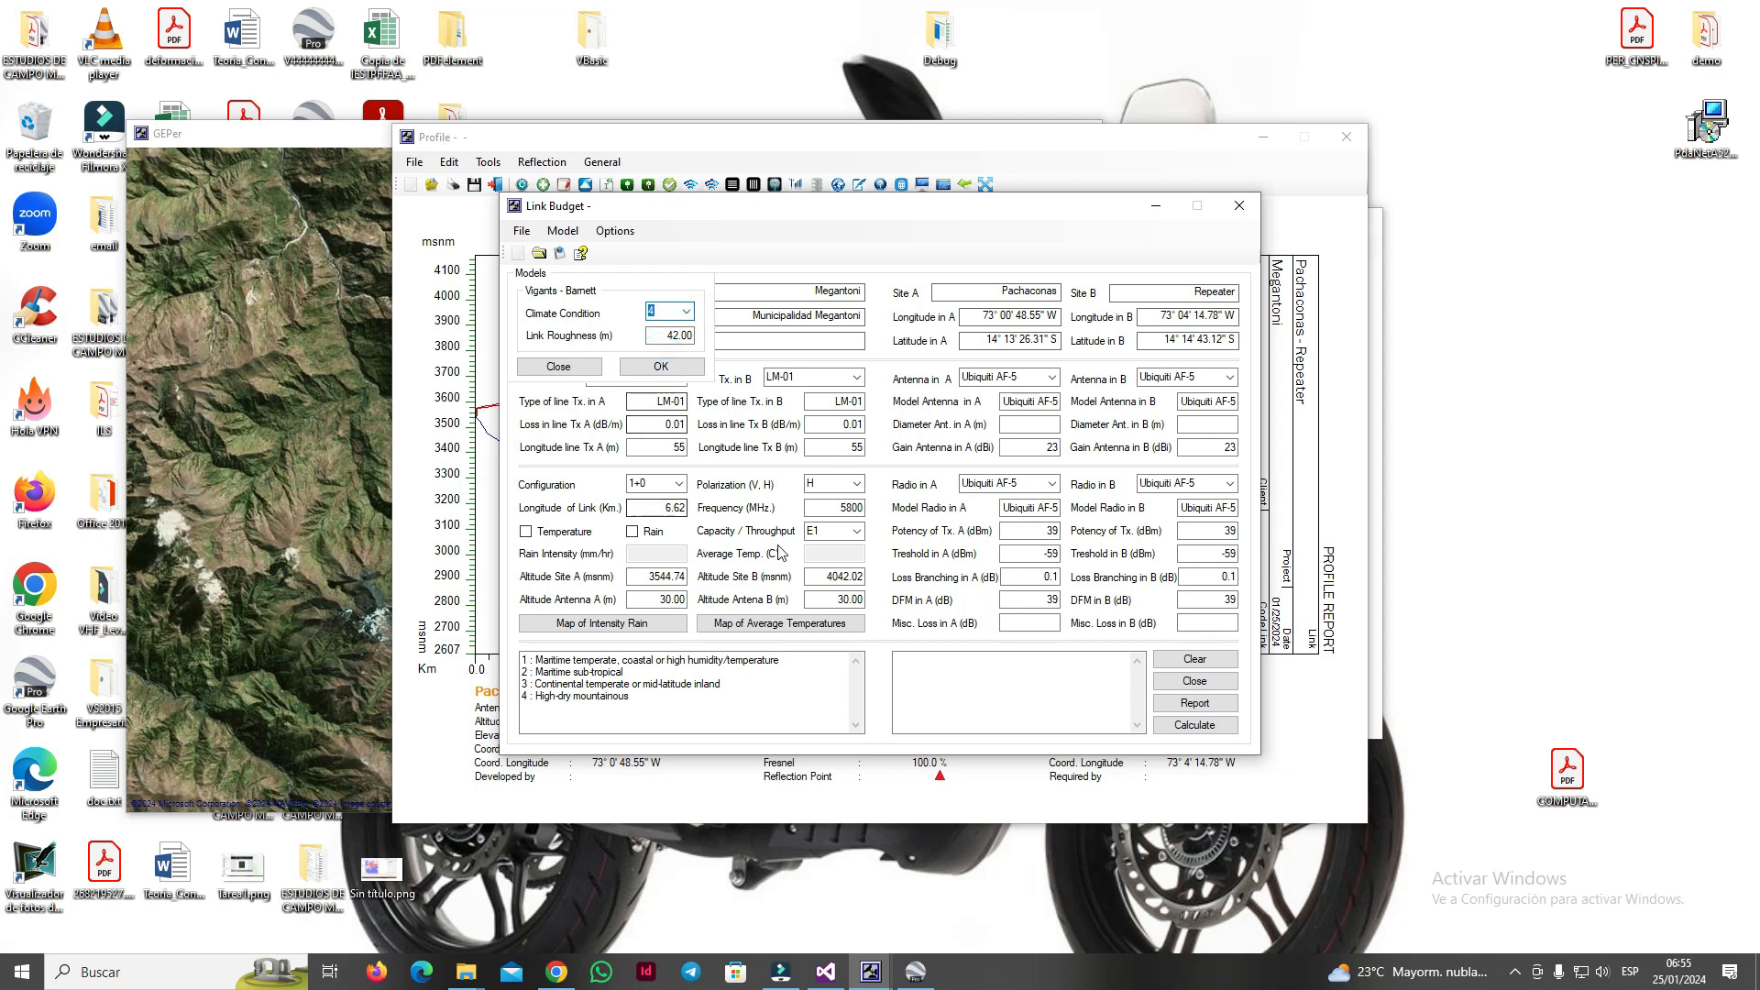
pyautogui.click(678, 367)
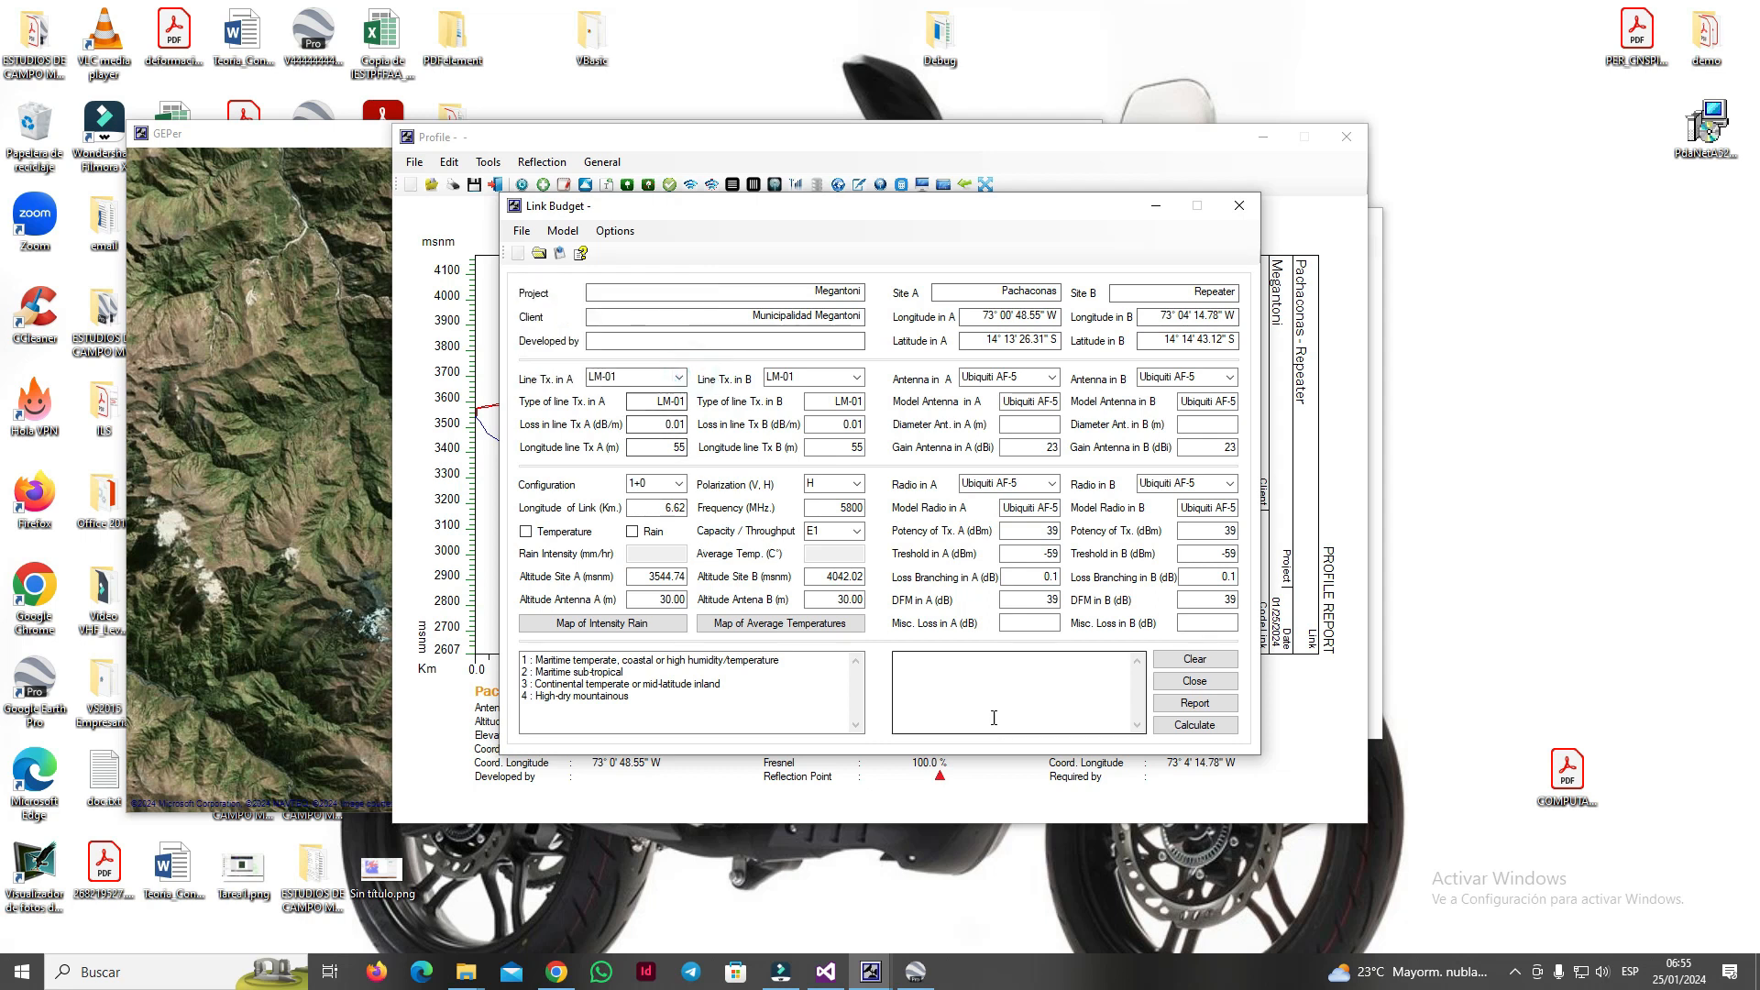
# - Calculate the Pachaconas - Repeater link budget and review its microwave radio path analysis report
pyautogui.click(1221, 730)
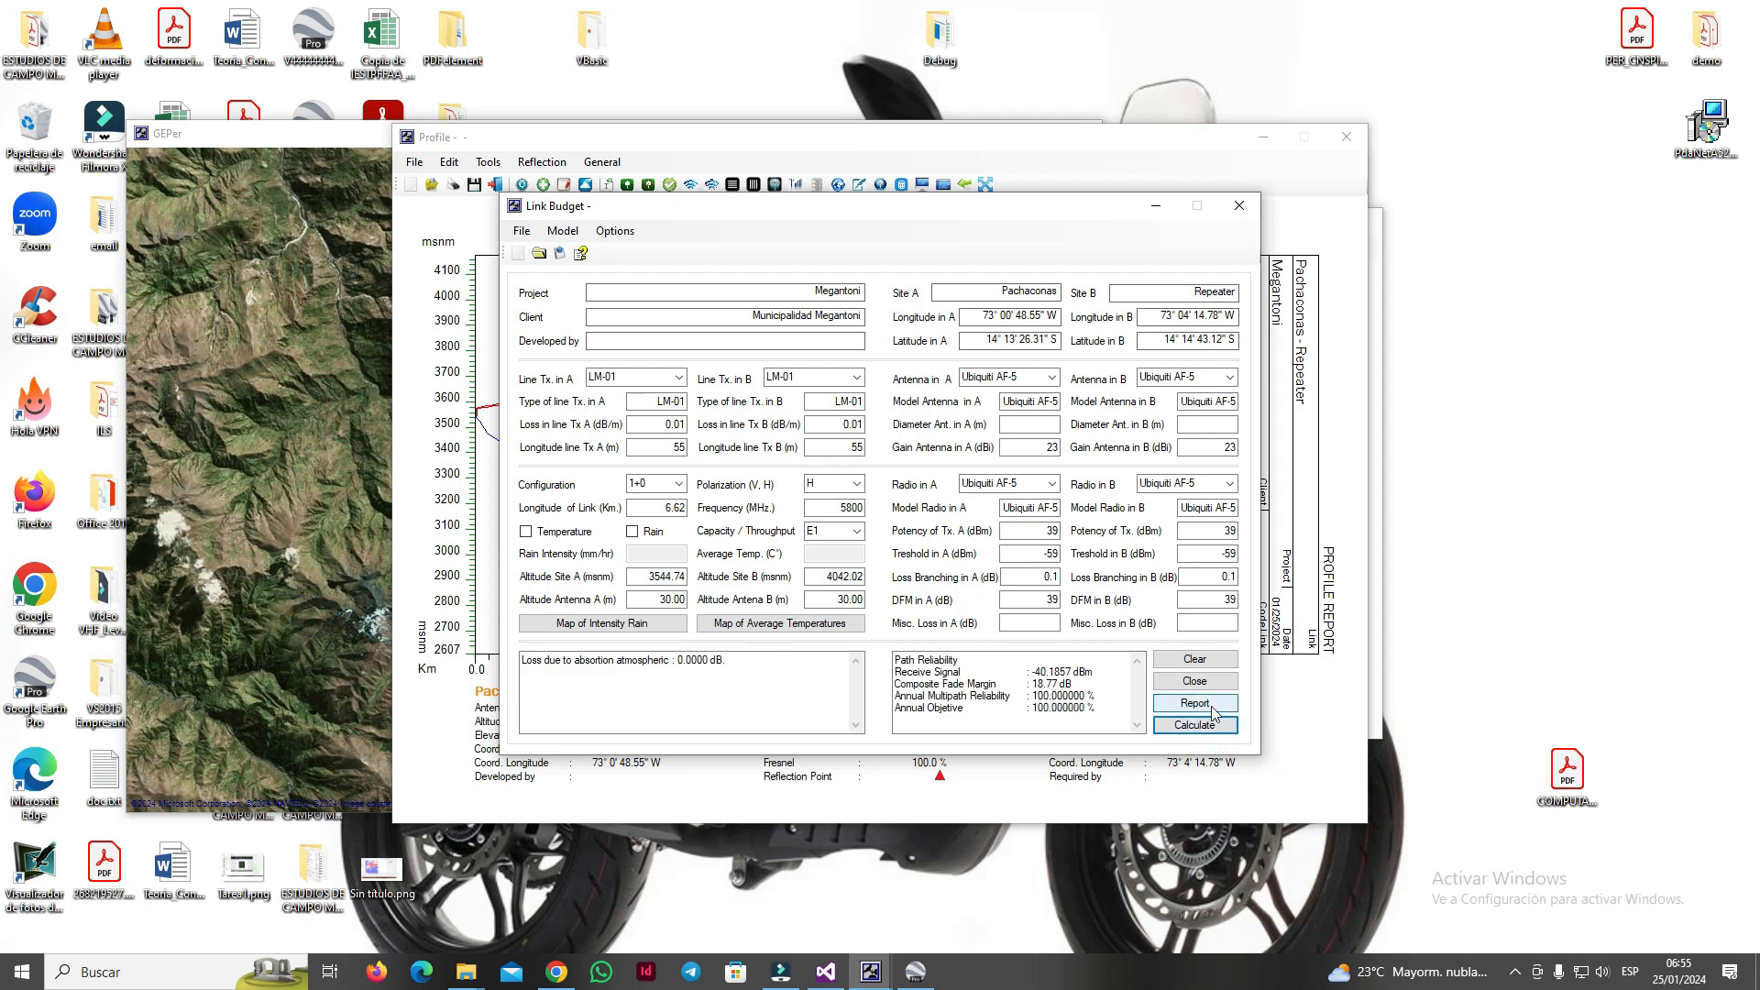
pyautogui.click(1194, 703)
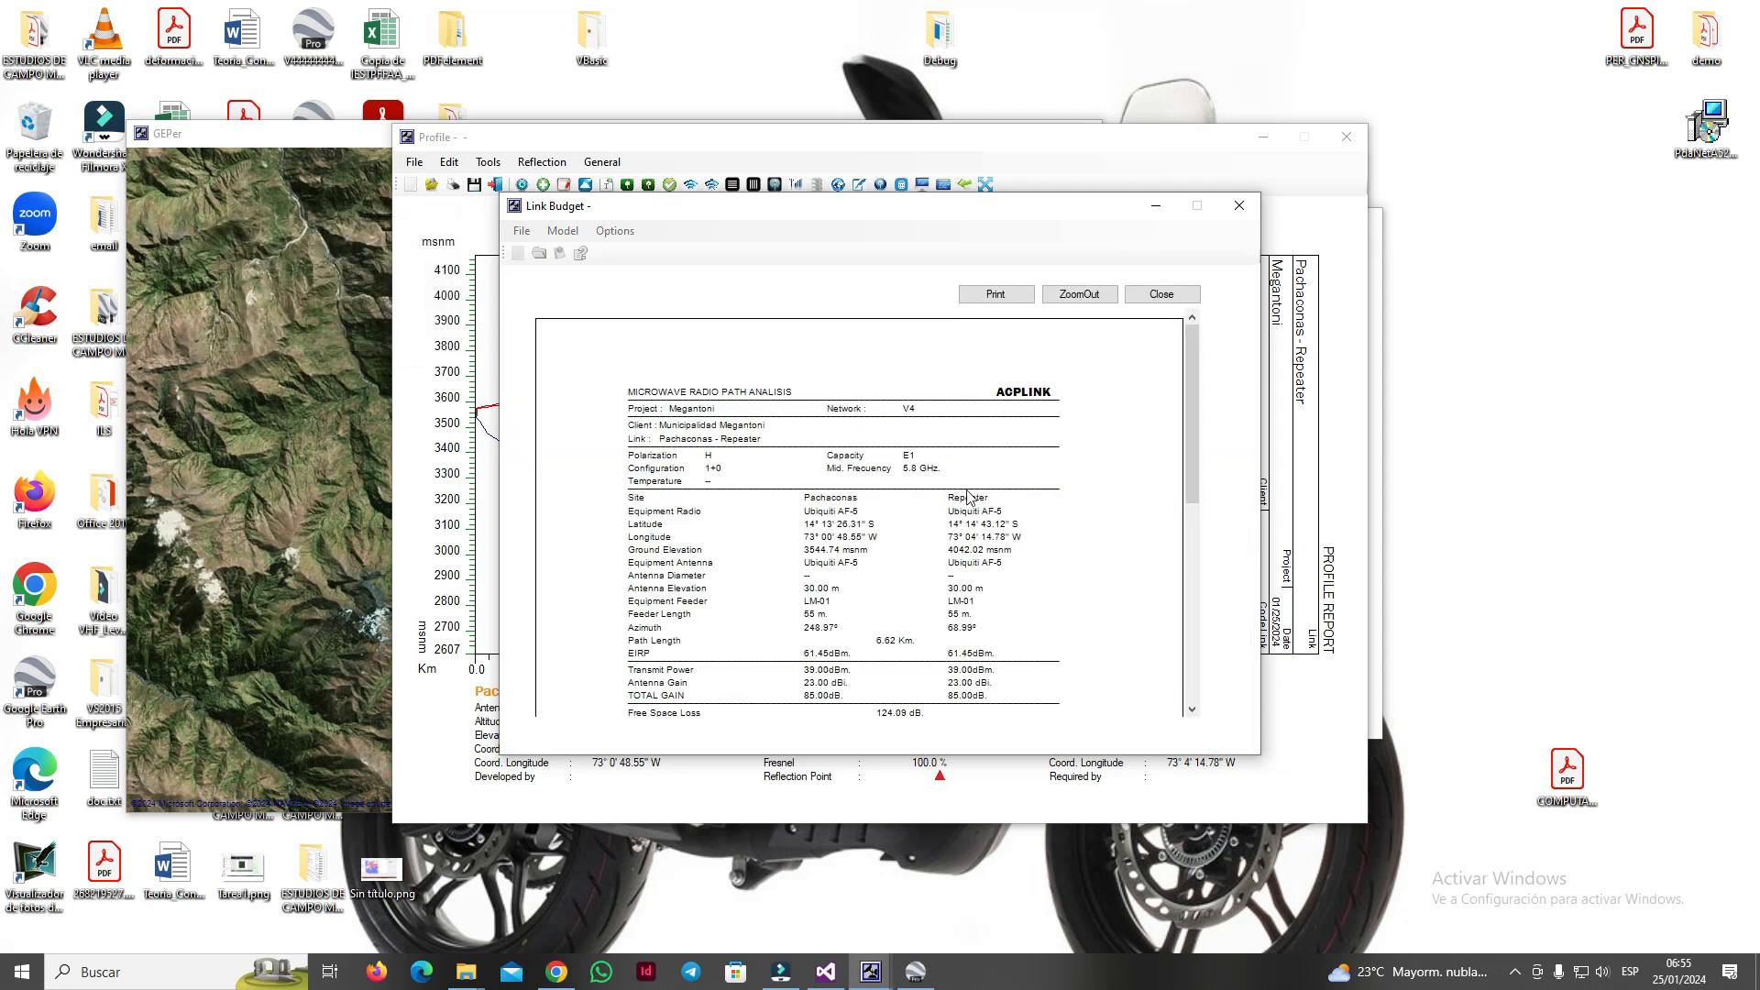
pyautogui.moveTo(1196, 355)
pyautogui.mouseDown()
pyautogui.moveTo(1180, 542)
pyautogui.moveTo(1203, 341)
pyautogui.mouseUp()
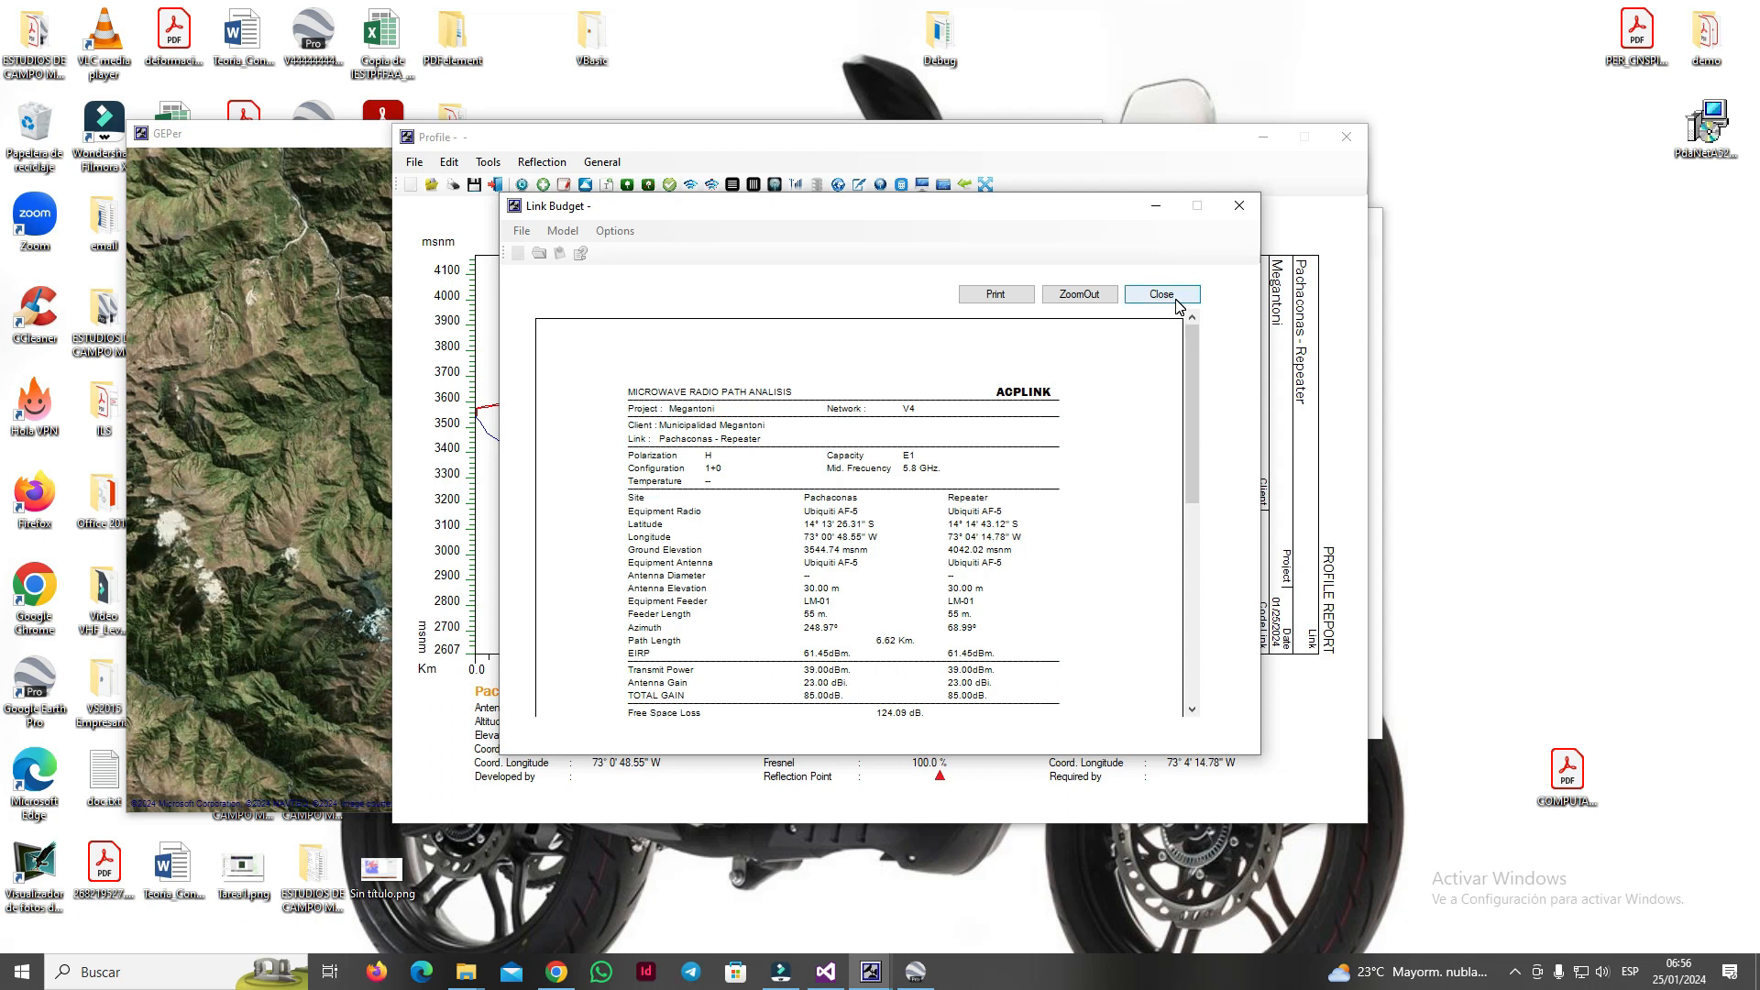
pyautogui.click(1162, 295)
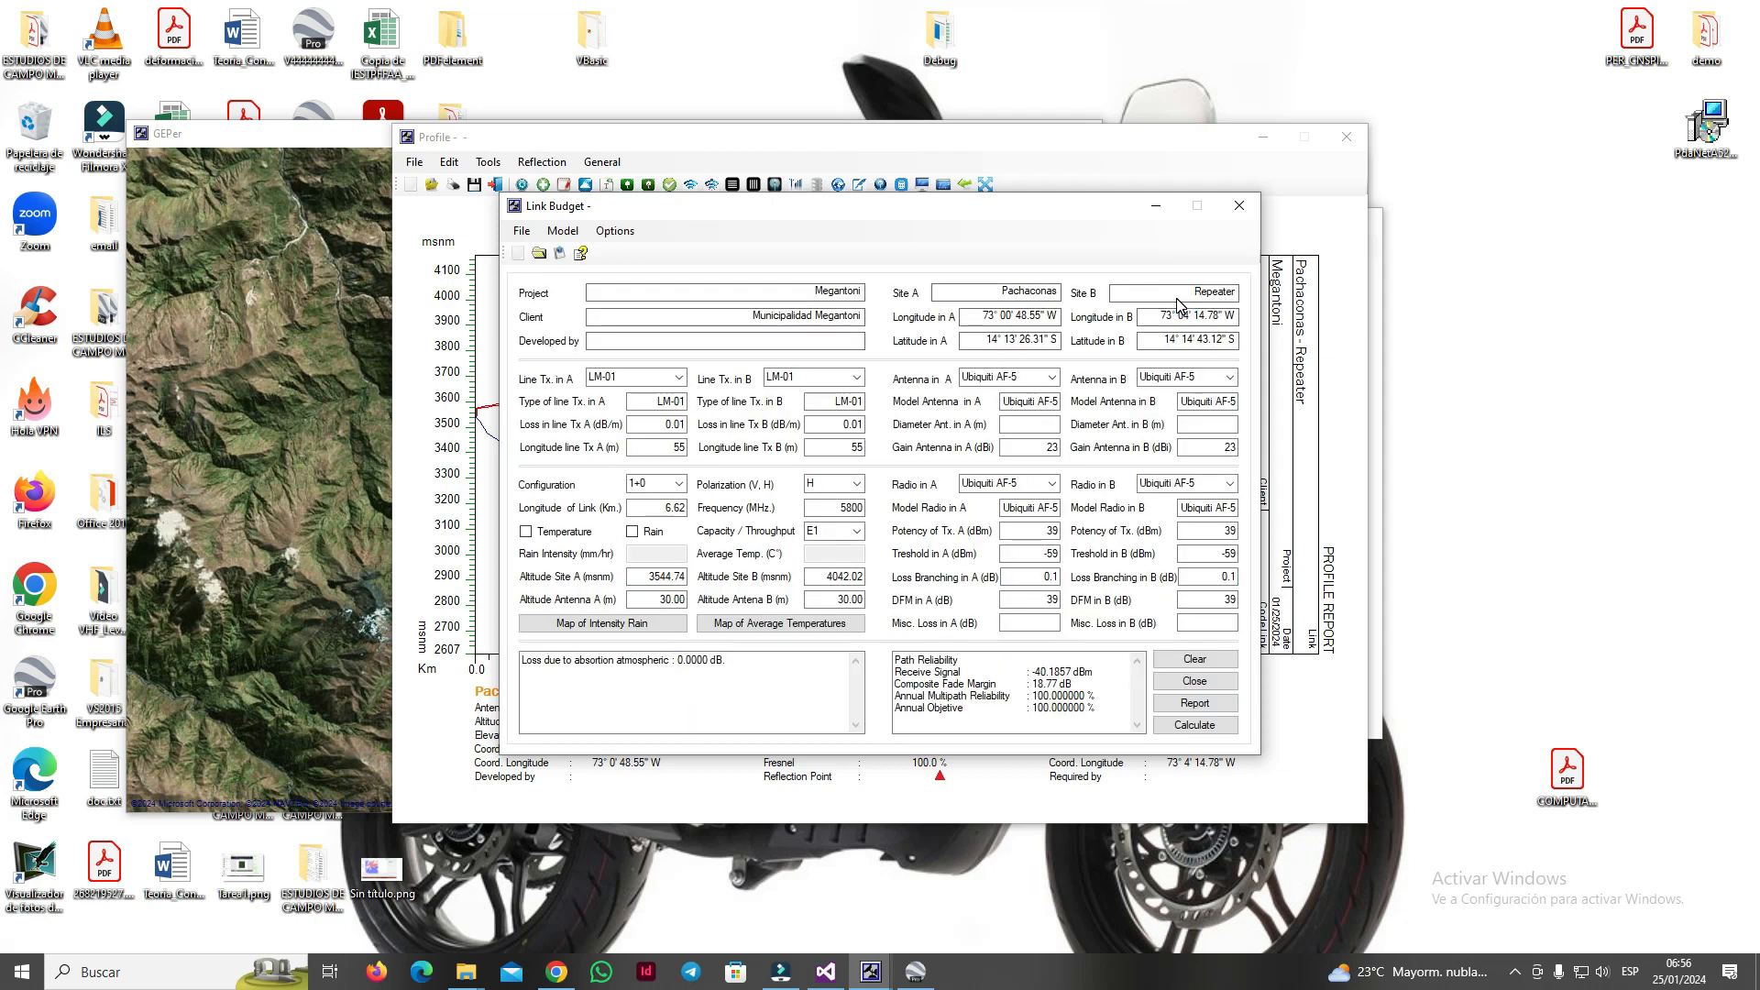
# - View the rain intensity map and the average temperatures map available for the link budget
pyautogui.click(642, 626)
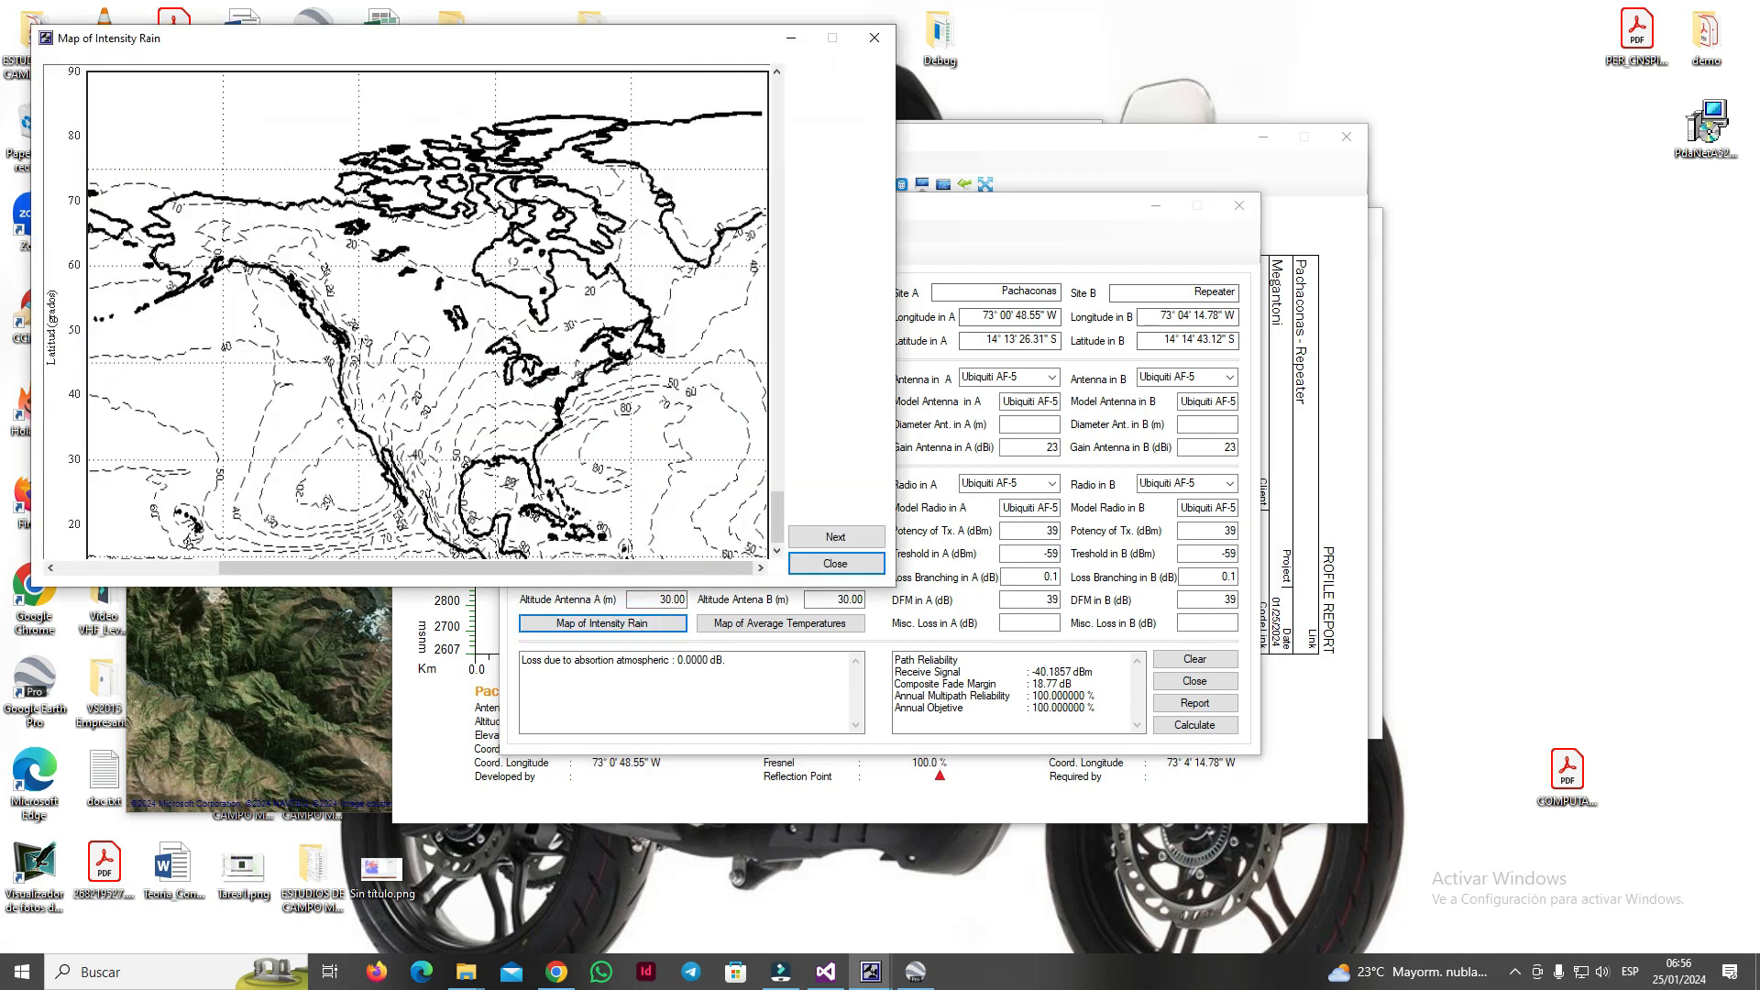
pyautogui.click(876, 36)
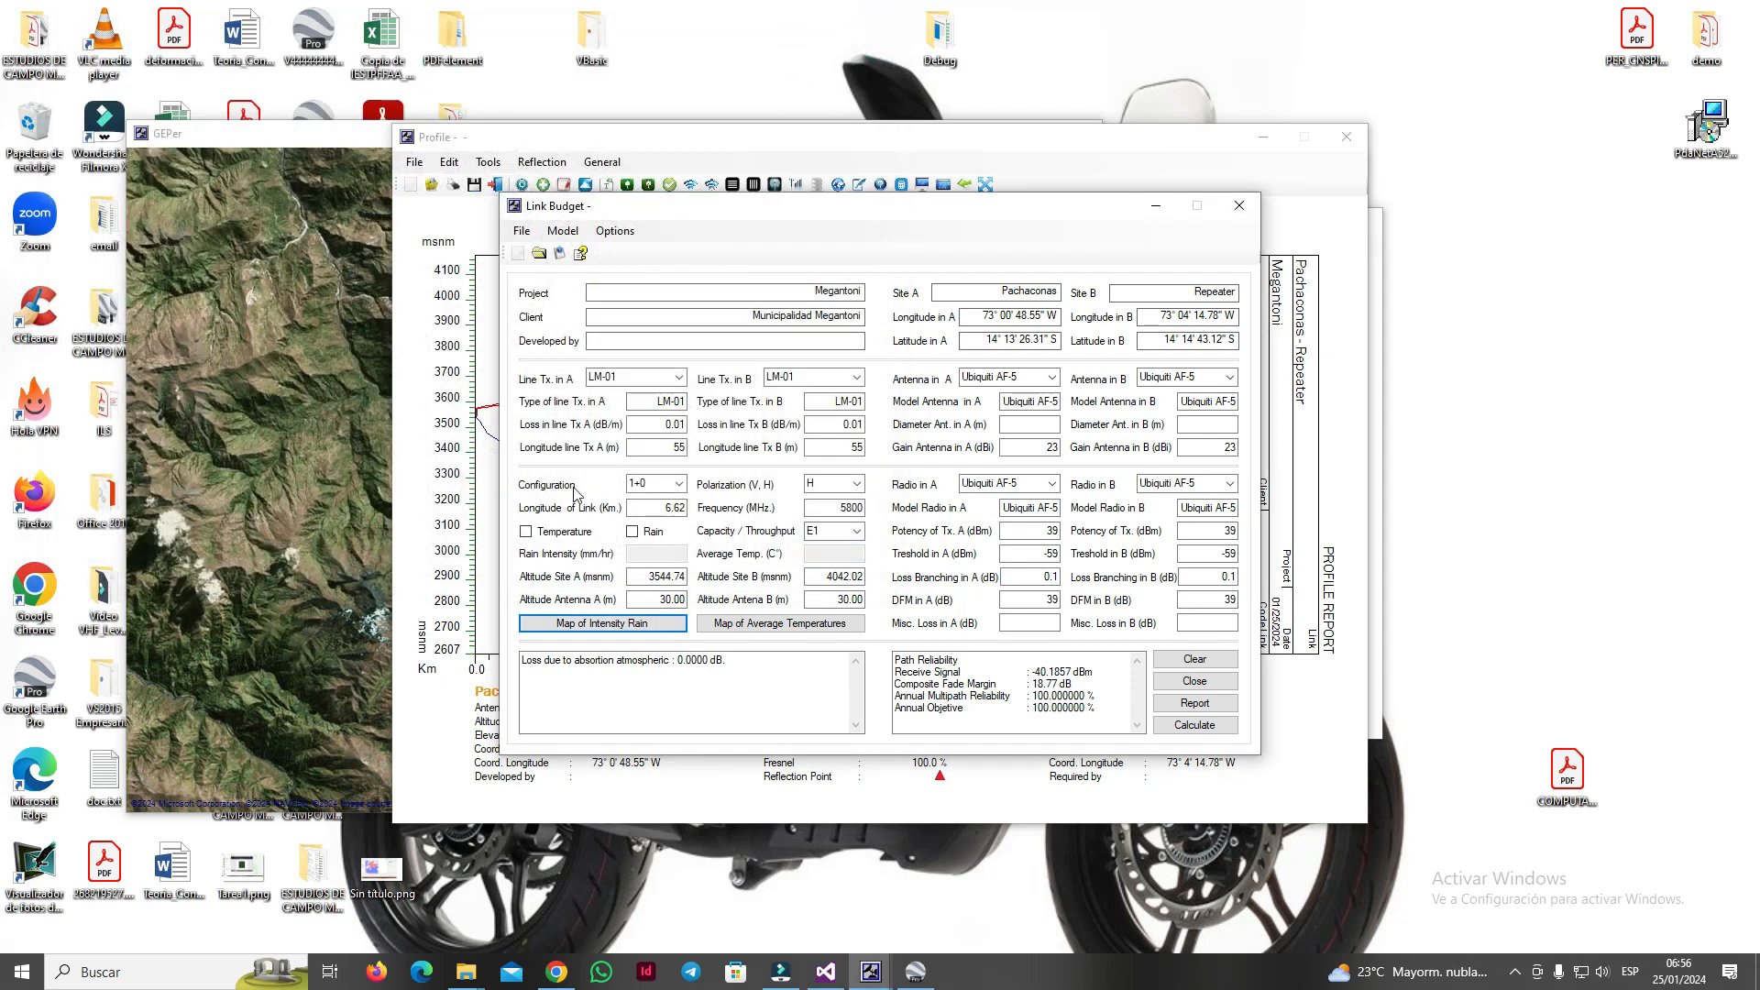
pyautogui.click(790, 624)
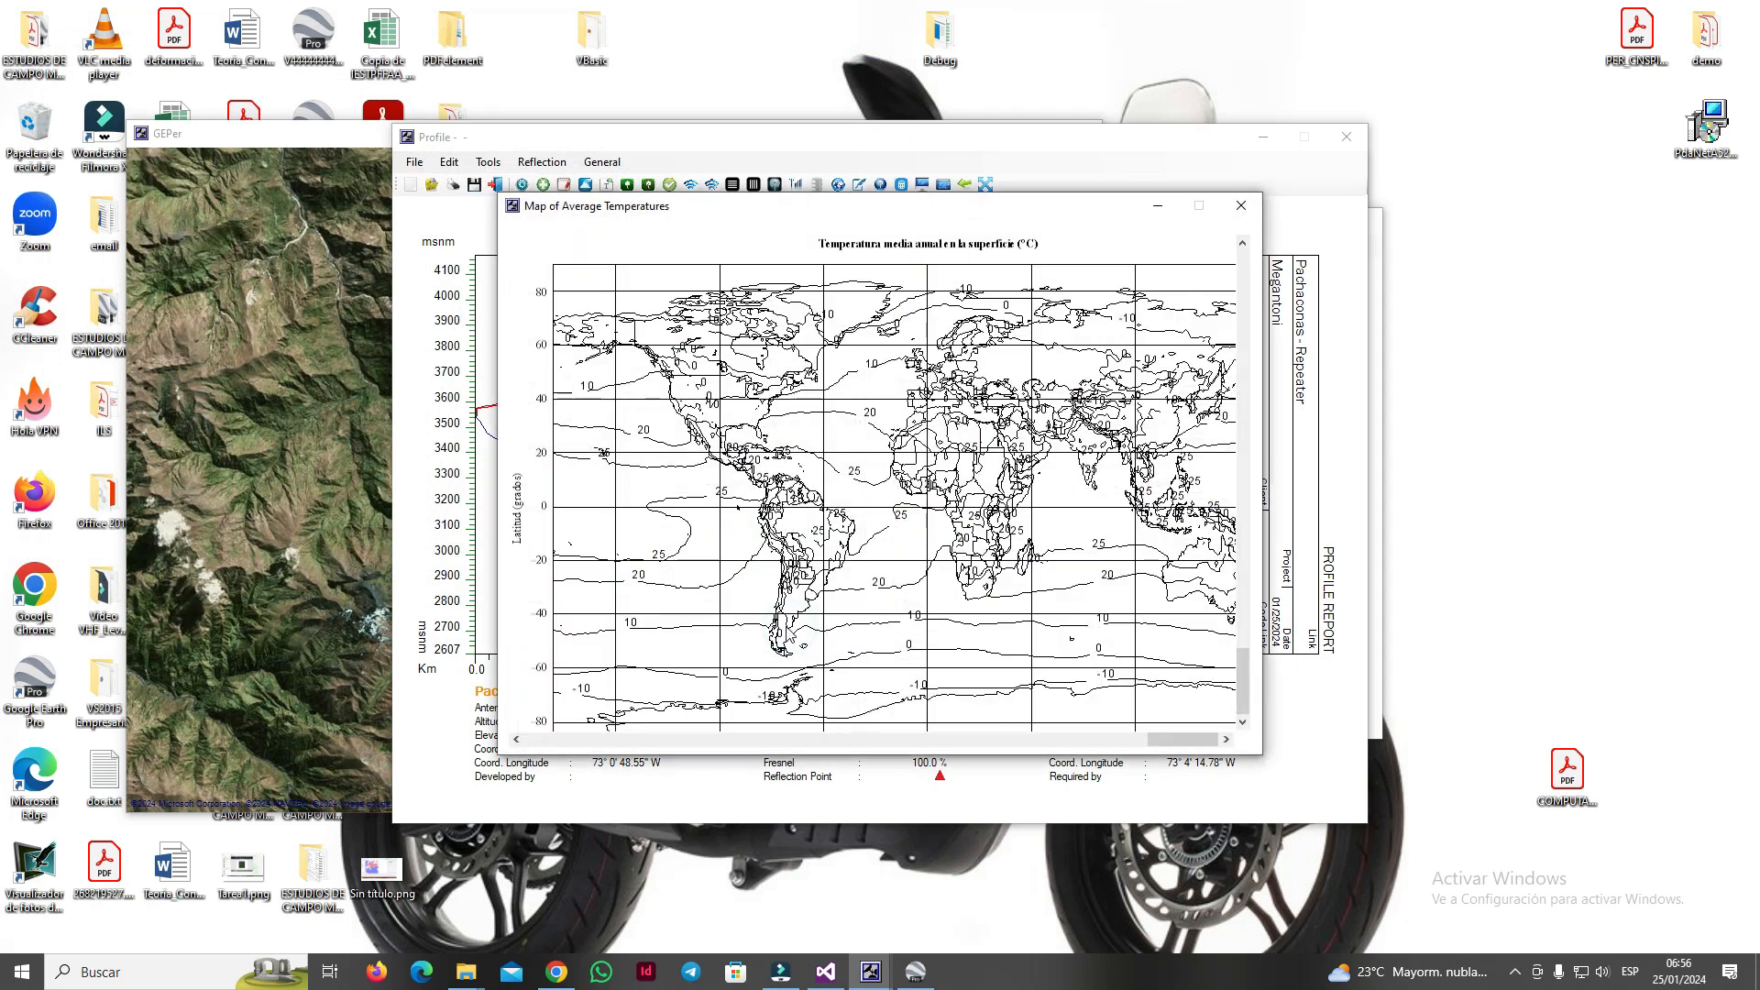
pyautogui.click(1243, 208)
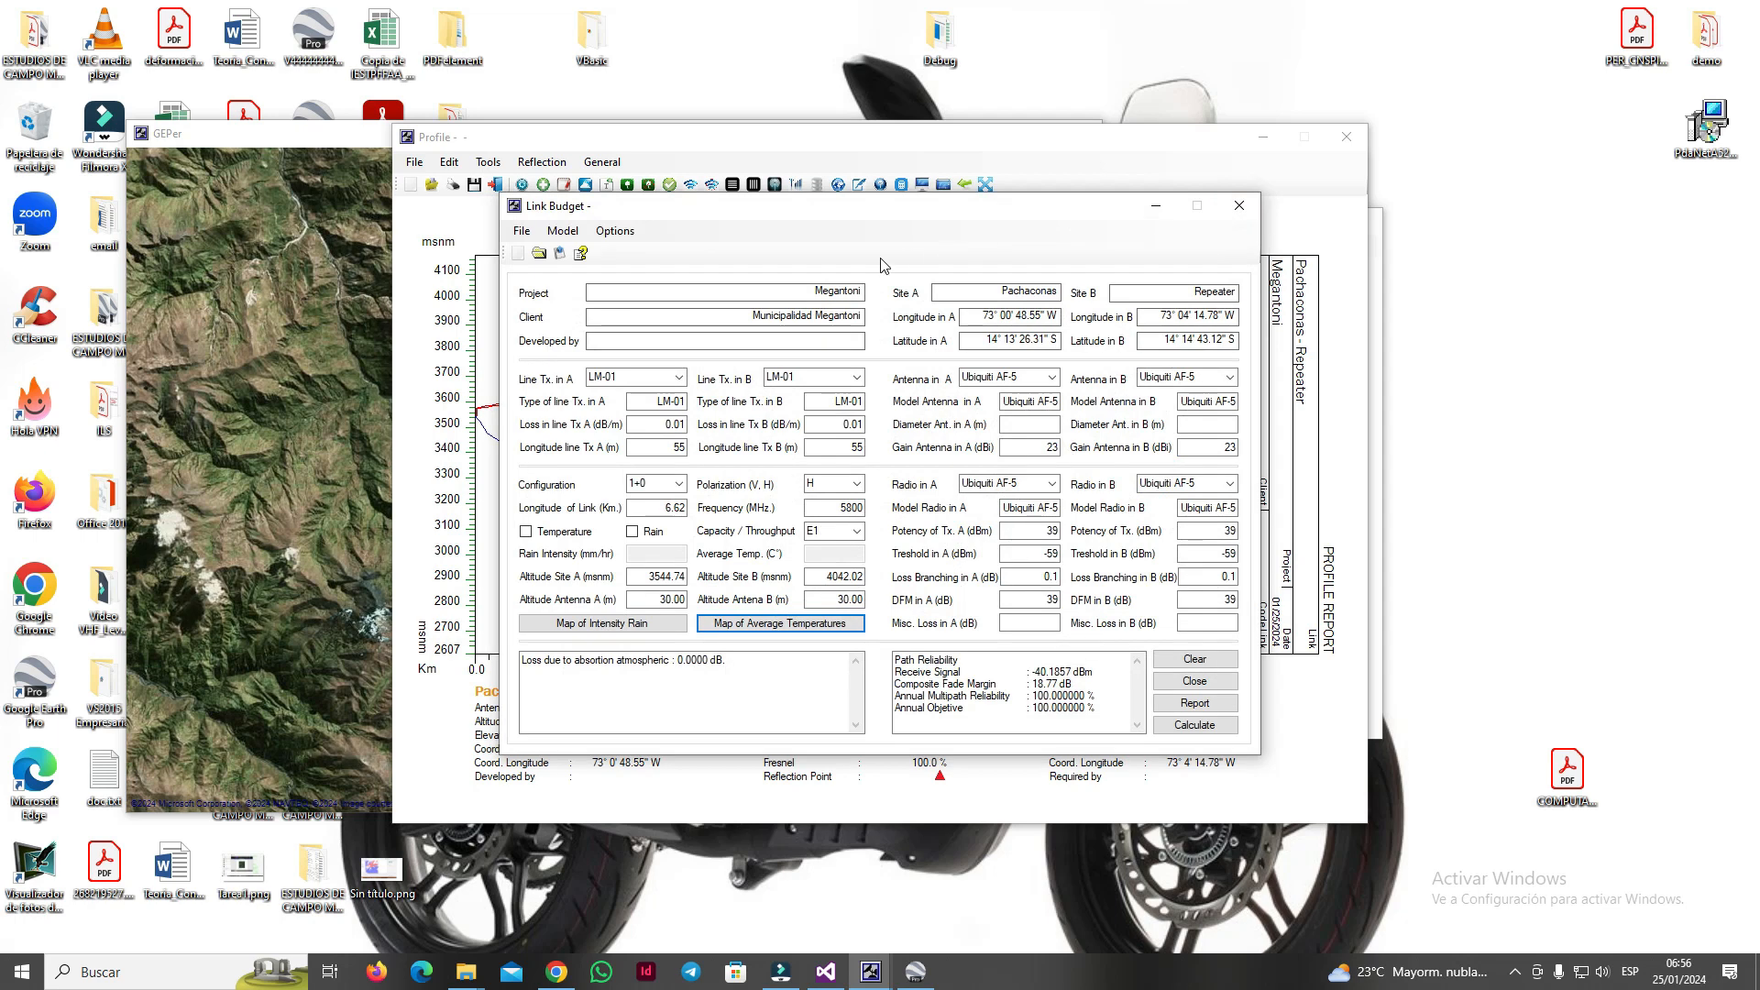